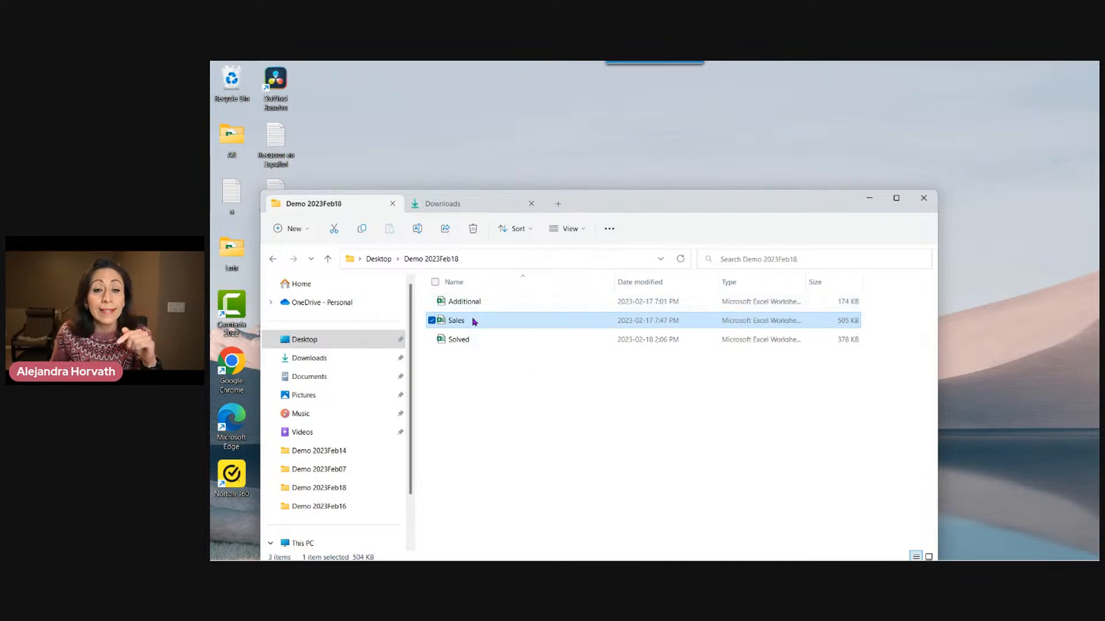
Open the Sales workbook from the Demo 2023Feb18 folder and inspect the header cells of the table on Sheet6.
left_click(478, 339)
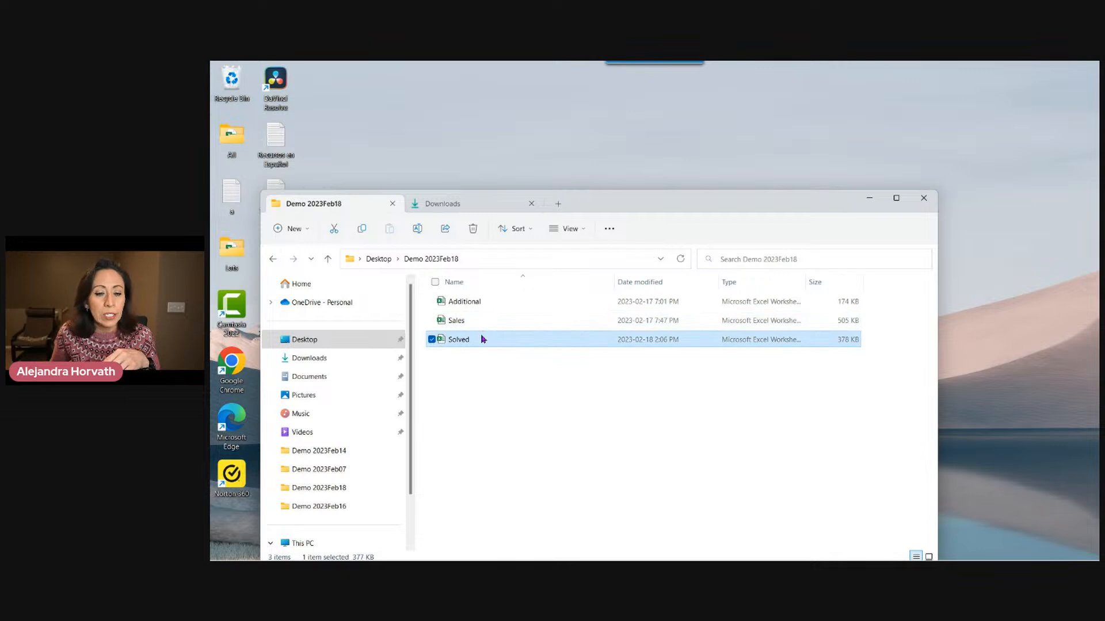
left_click(482, 328)
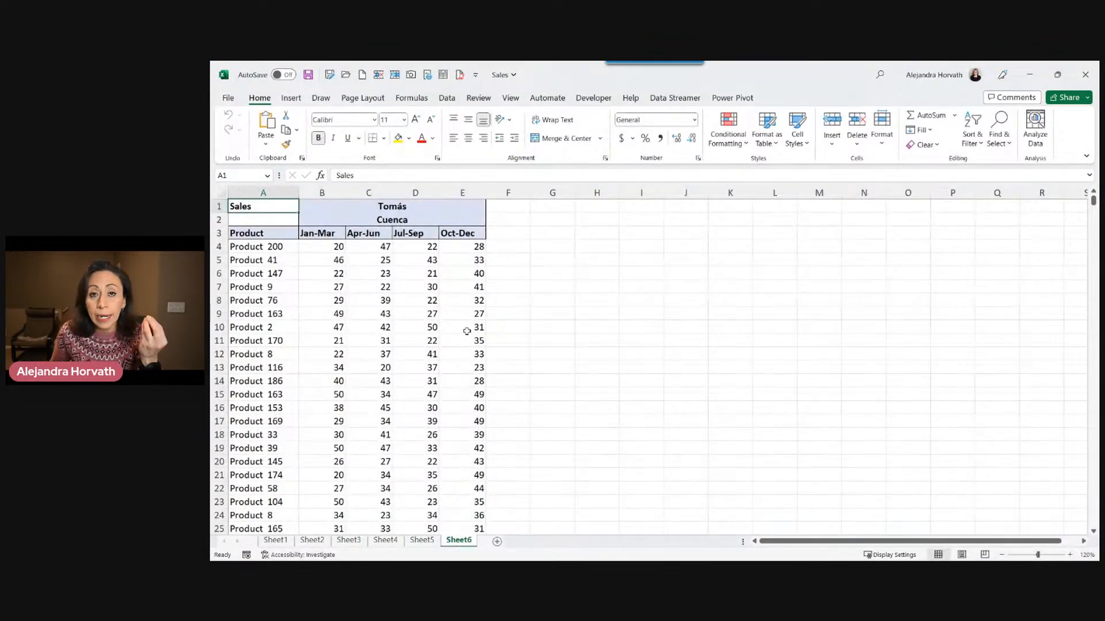
left_click(271, 236)
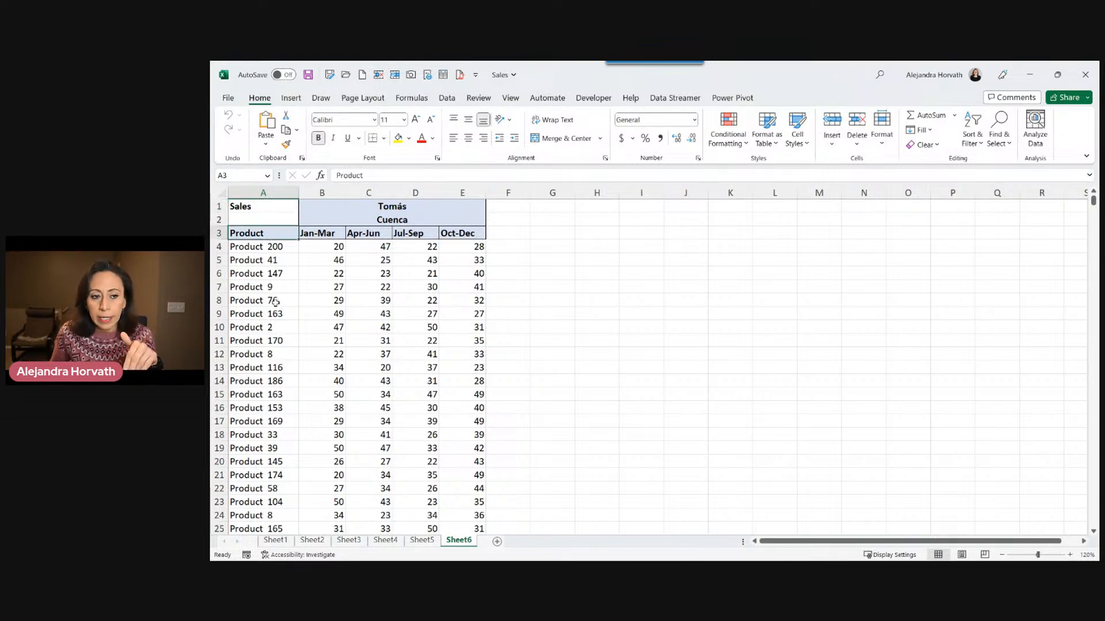
left_click(322, 235)
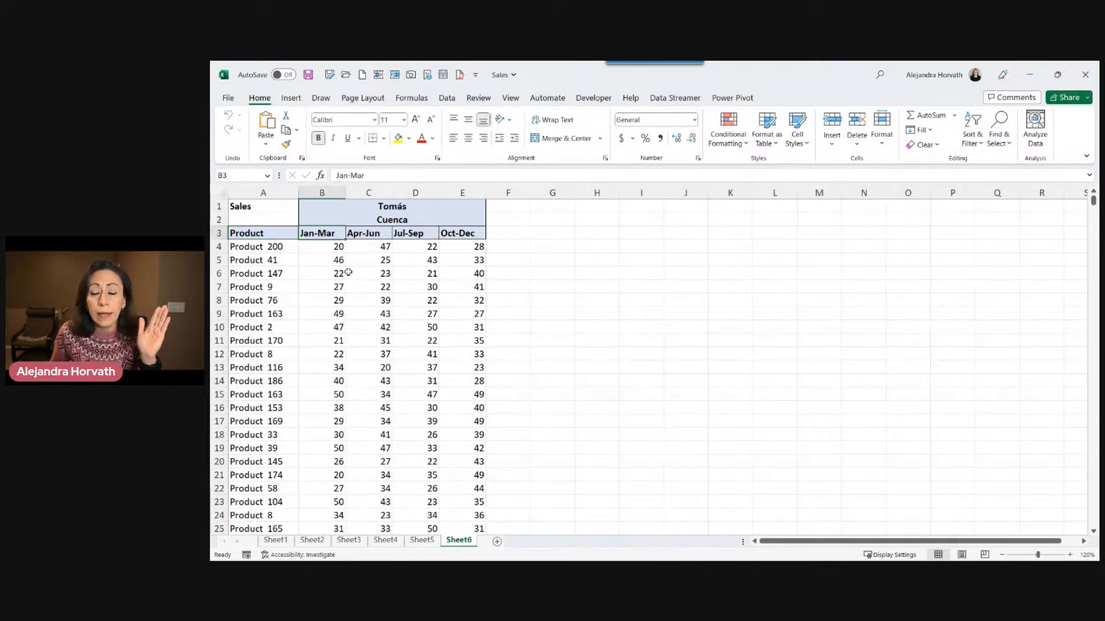
left_click(369, 236)
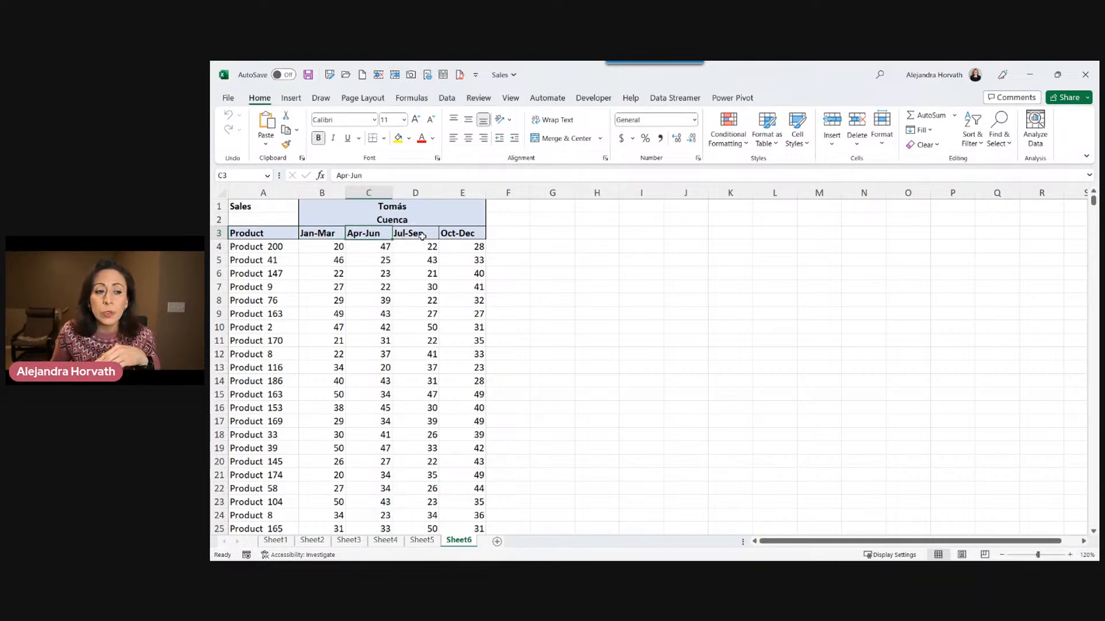
left_click(422, 236)
left_click(466, 235)
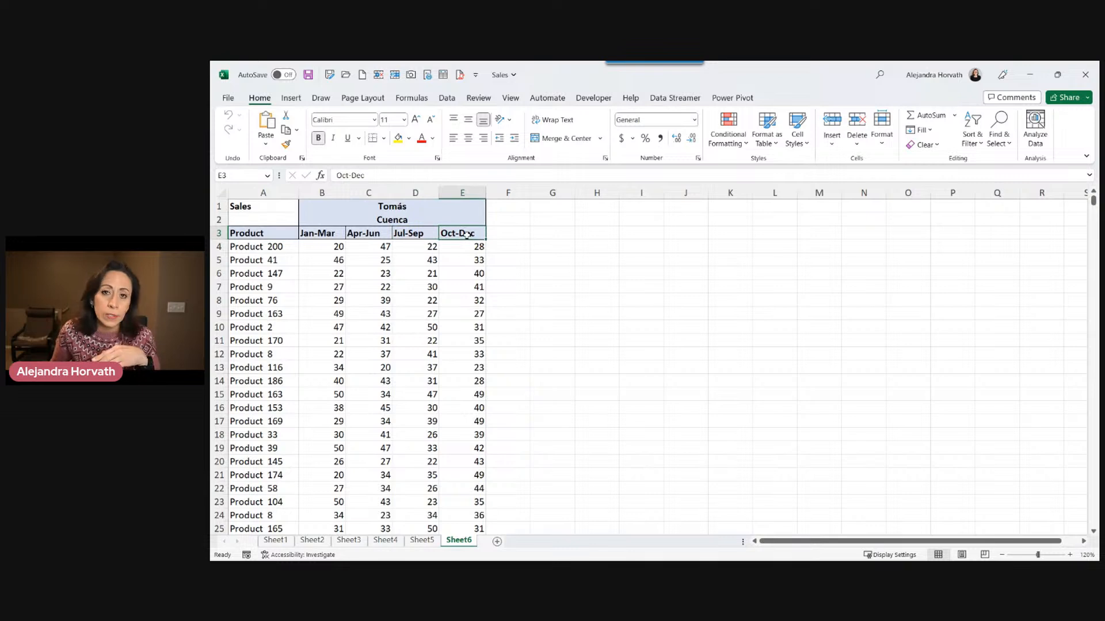
left_click(419, 217)
left_click(331, 204)
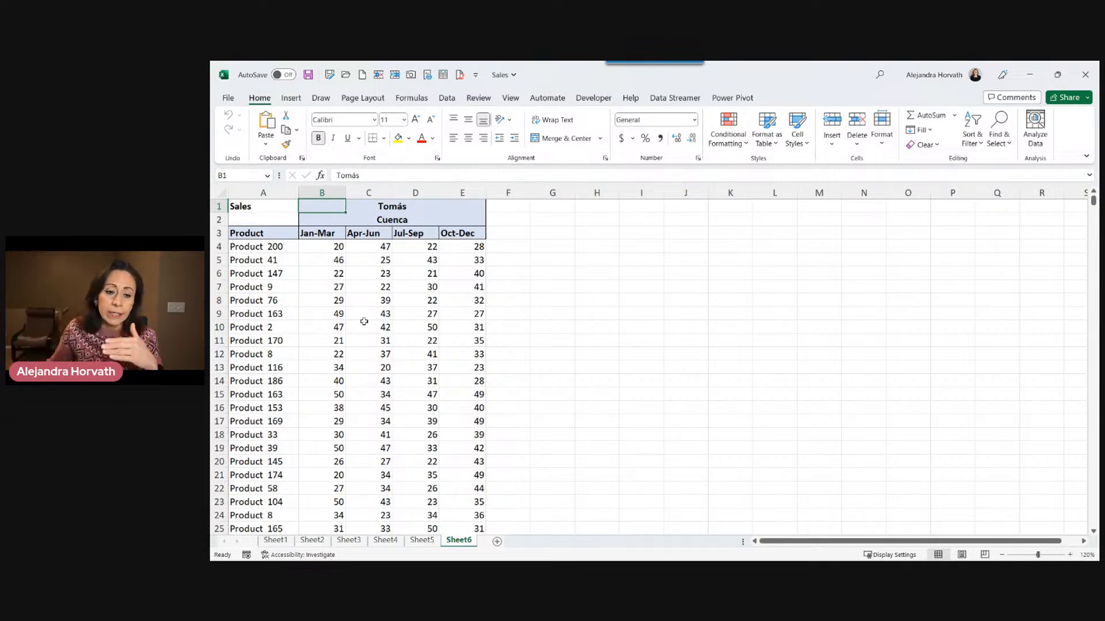
Compare the table layouts across the worksheets, checking the blank rows above each sales table.
left_click(423, 540)
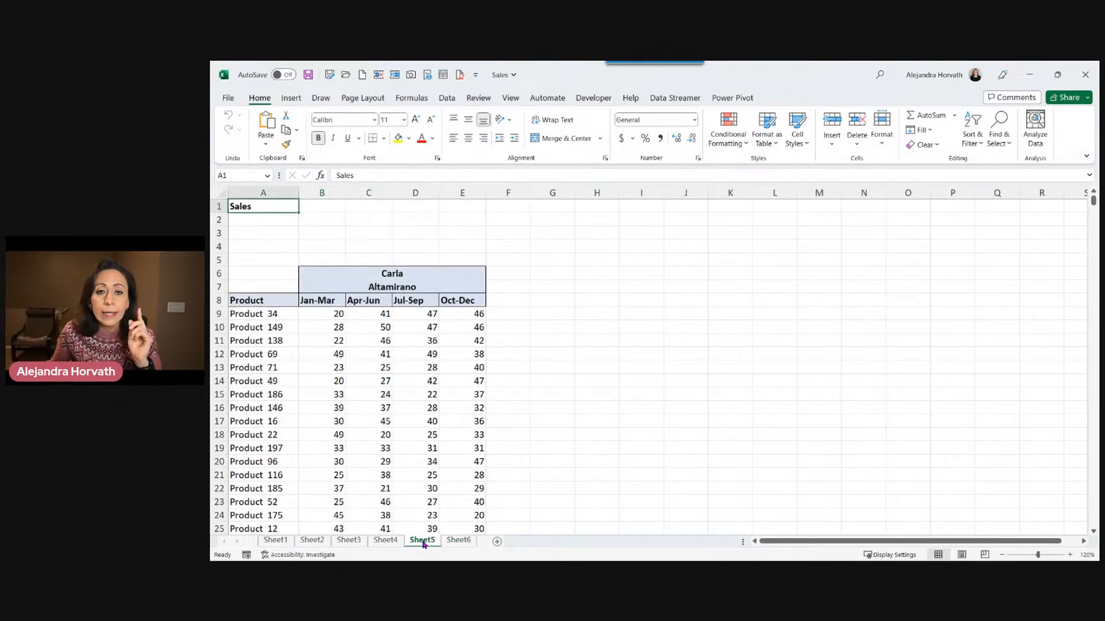
left_click(458, 541)
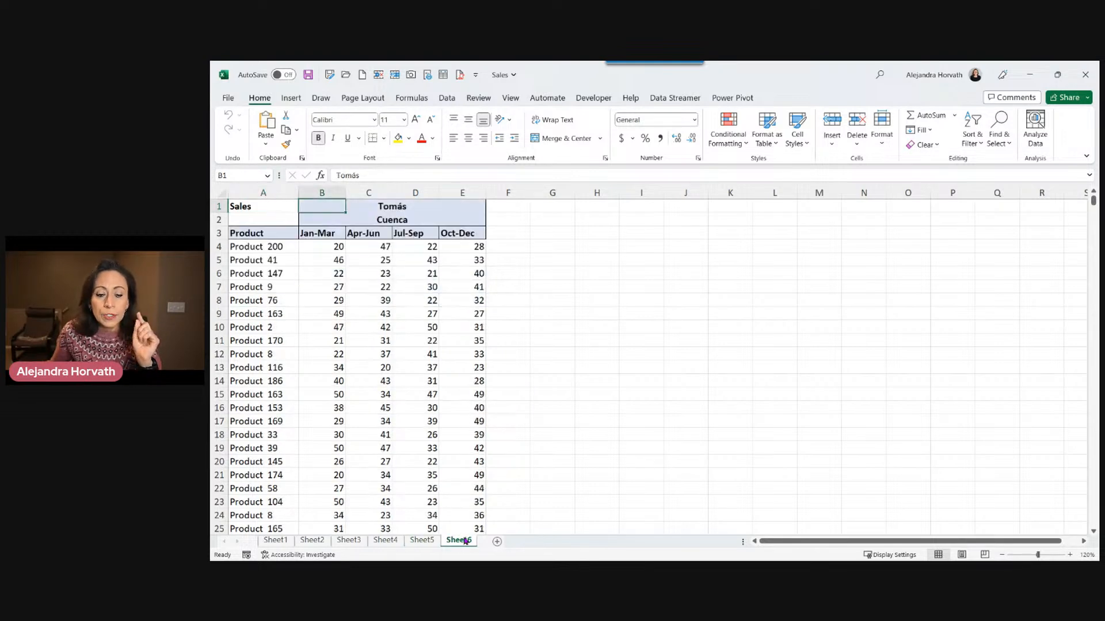
left_click(220, 206)
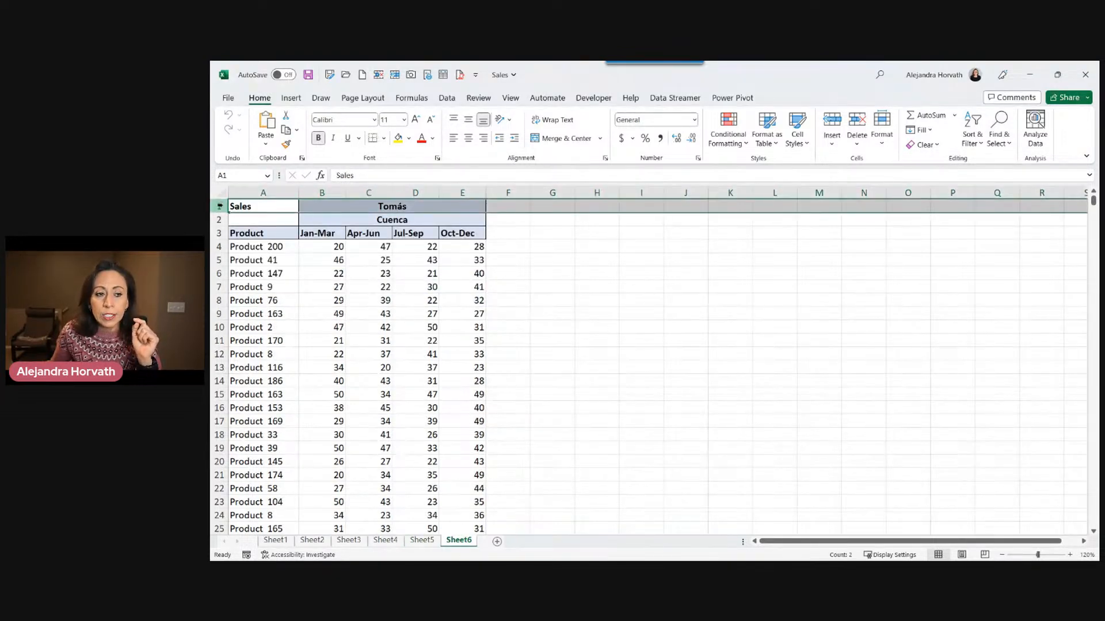
left_click(412, 543)
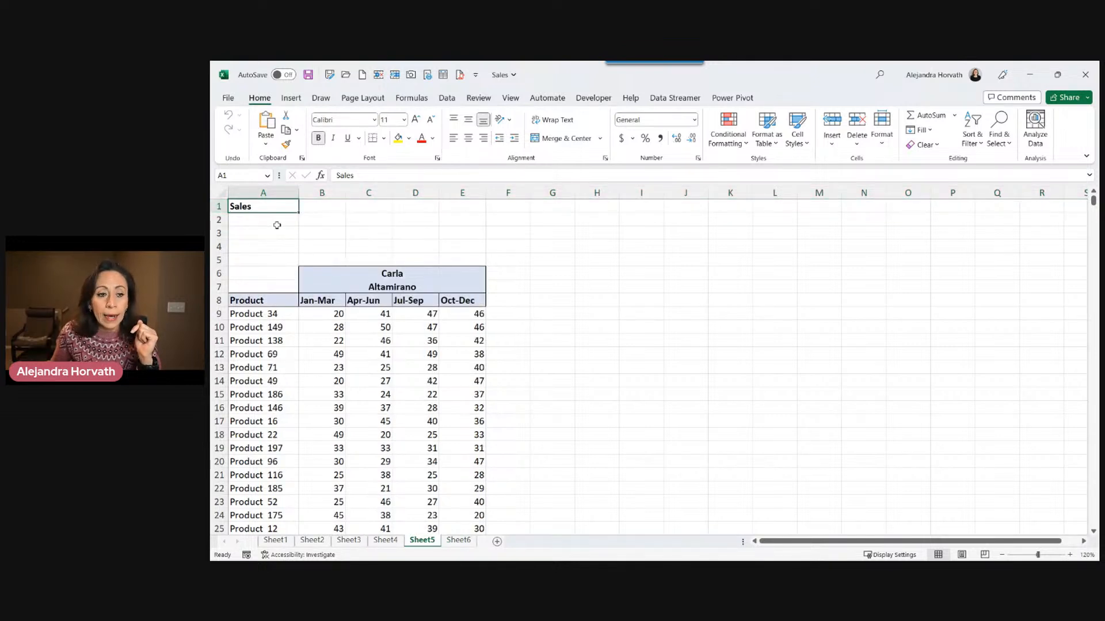
left_click(219, 206)
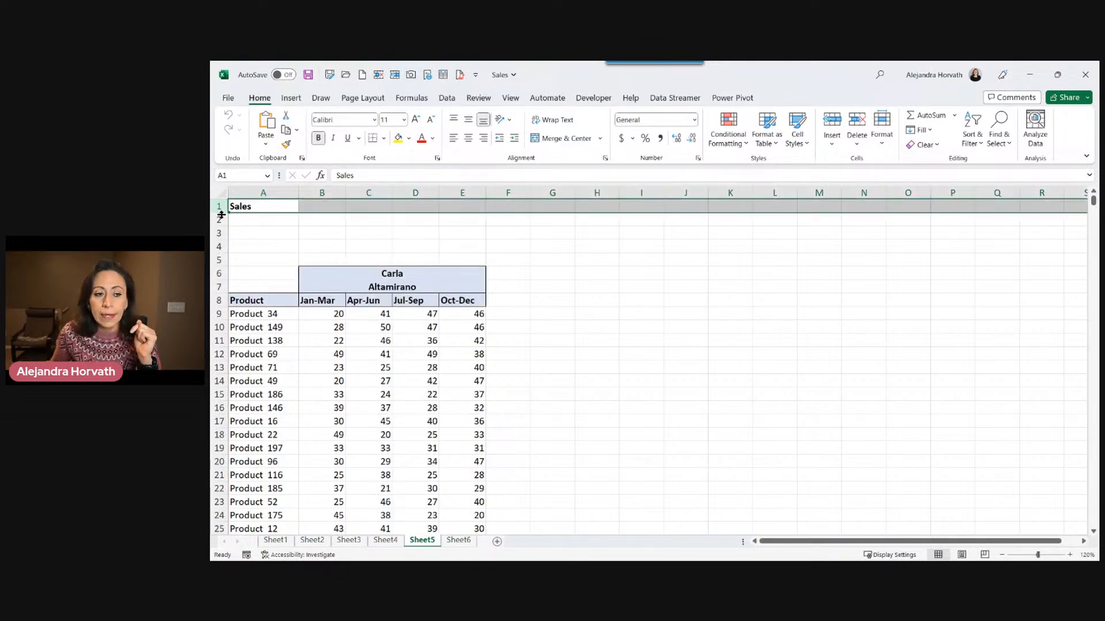
left_click_drag(217, 220, 218, 260)
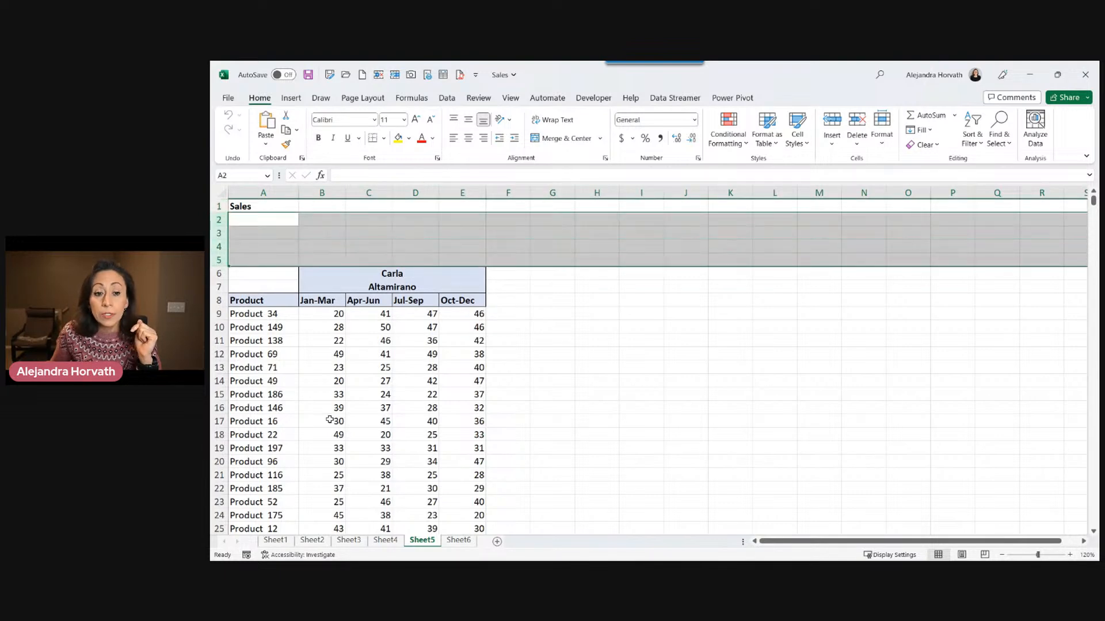
left_click(386, 541)
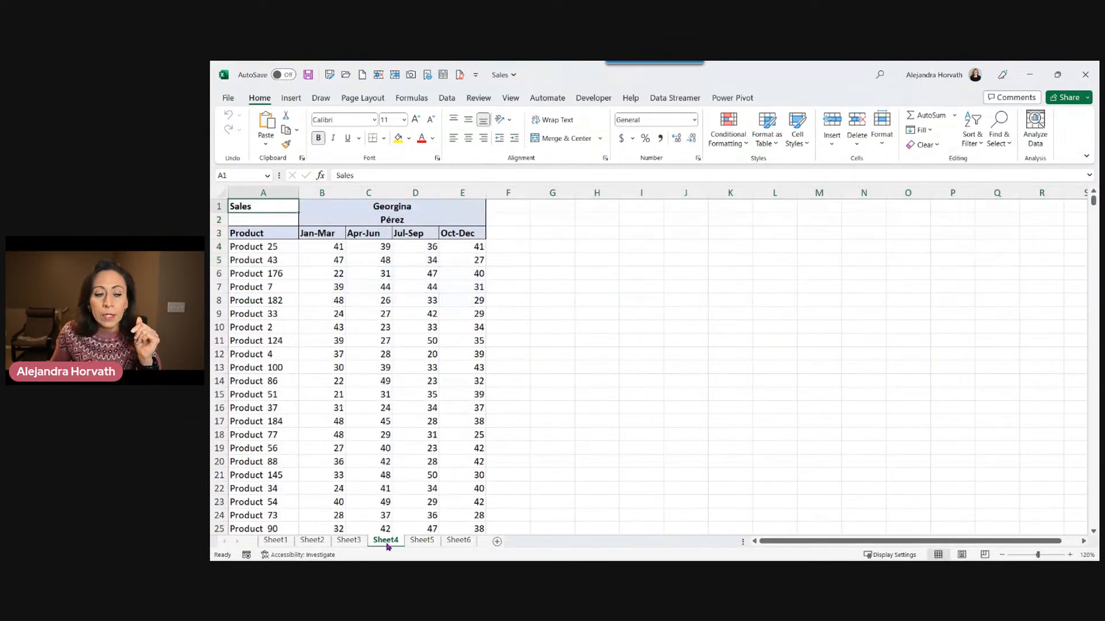
left_click(352, 544)
left_click(323, 544)
left_click(275, 541)
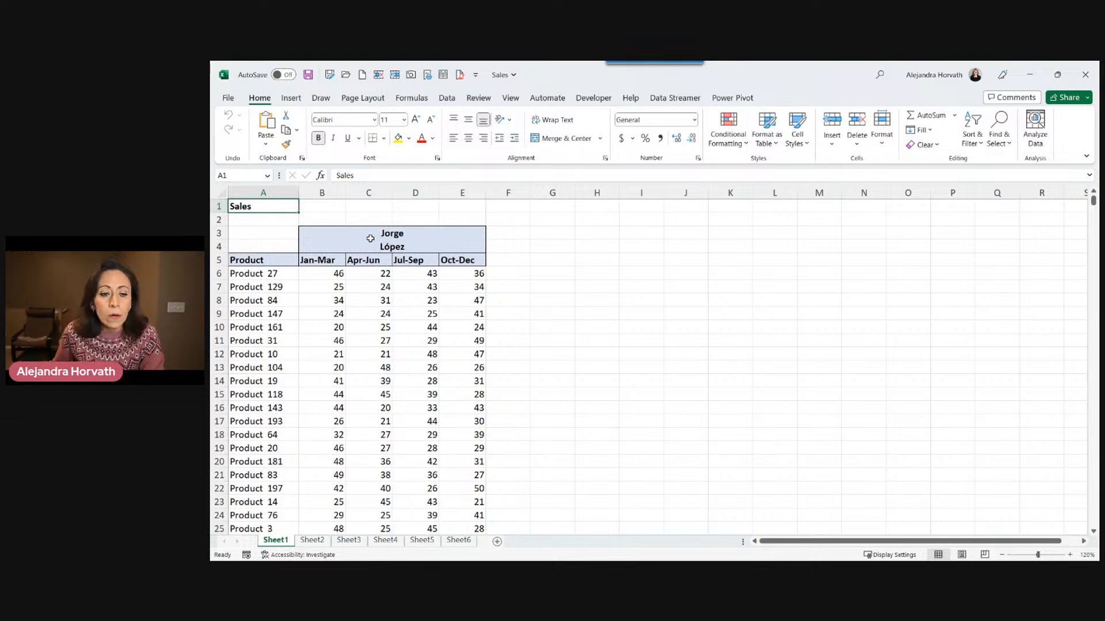
Inspect the merged name header cells above the quarter columns on Sheet1 and Sheet2.
left_click(342, 234)
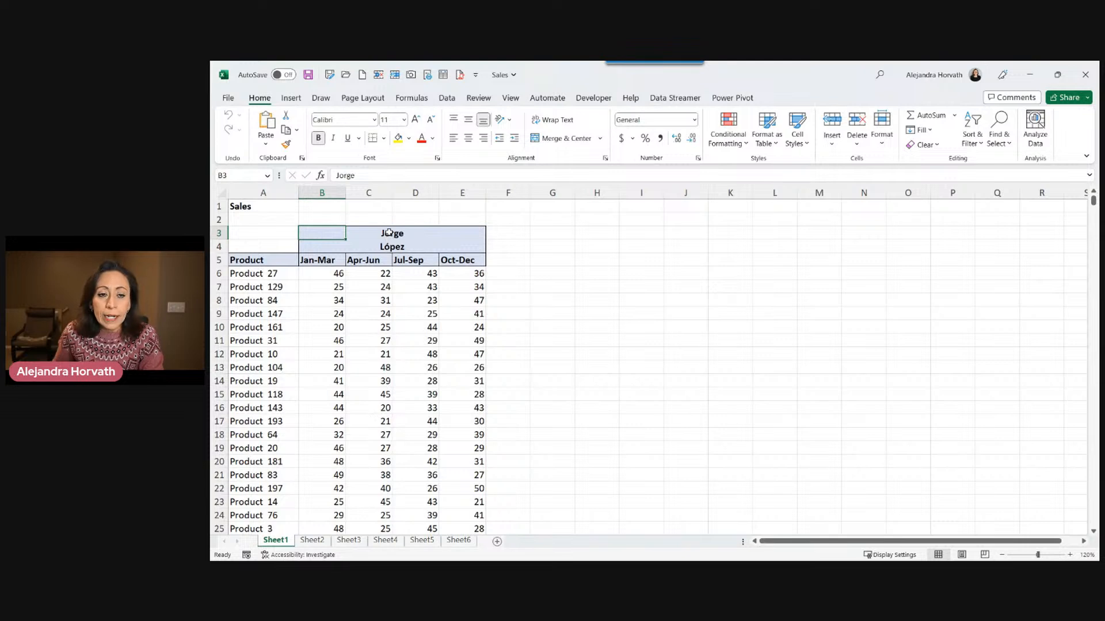
left_click_drag(323, 230, 470, 237)
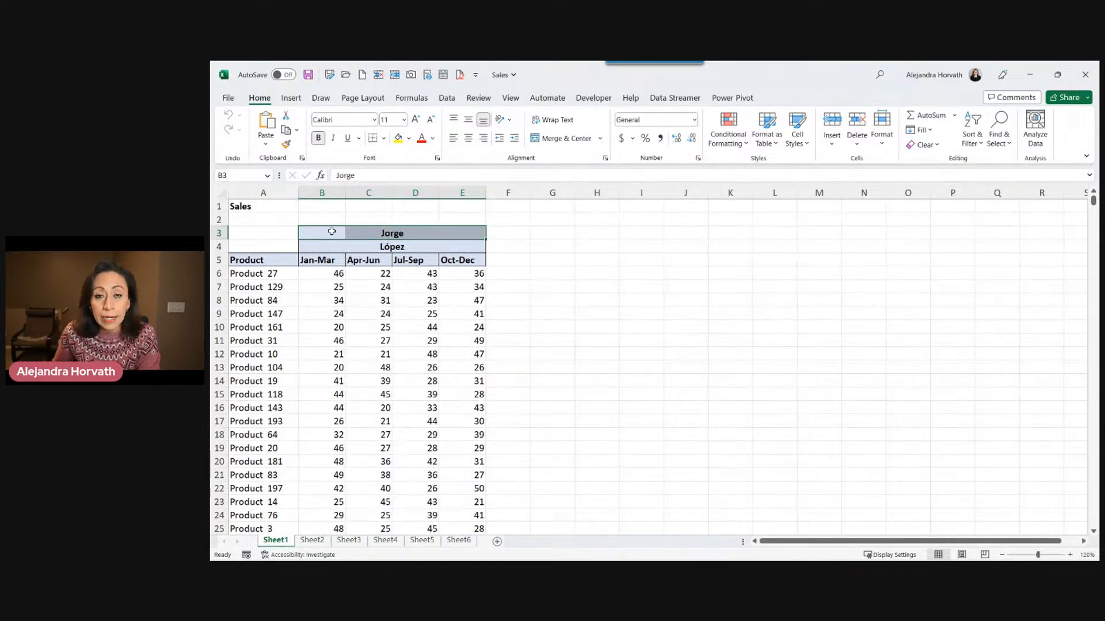
left_click(330, 231)
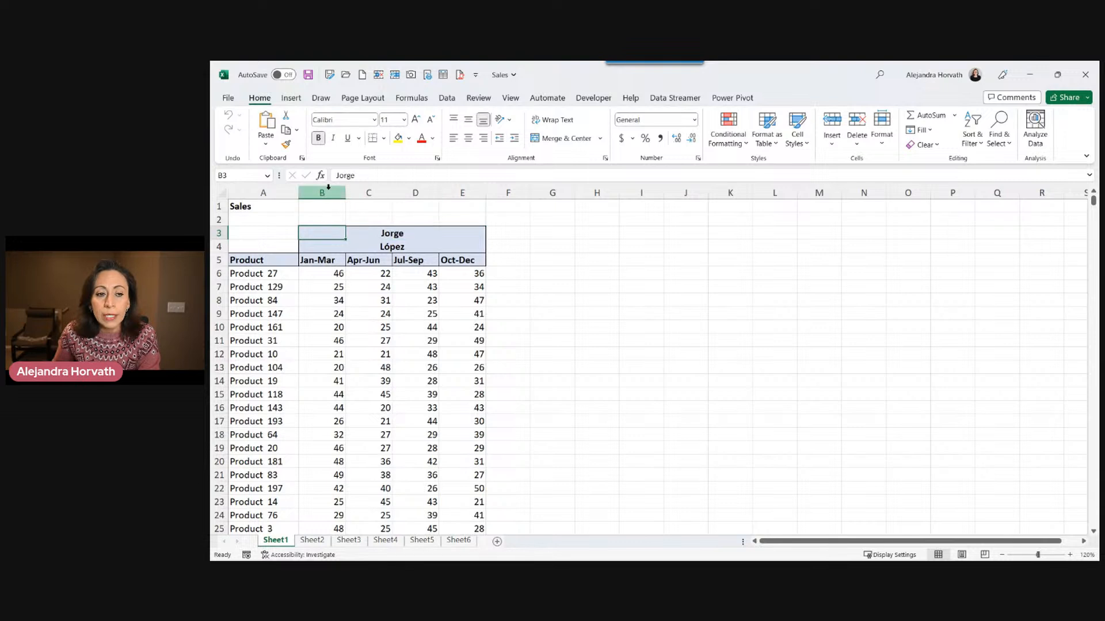
left_click(311, 247)
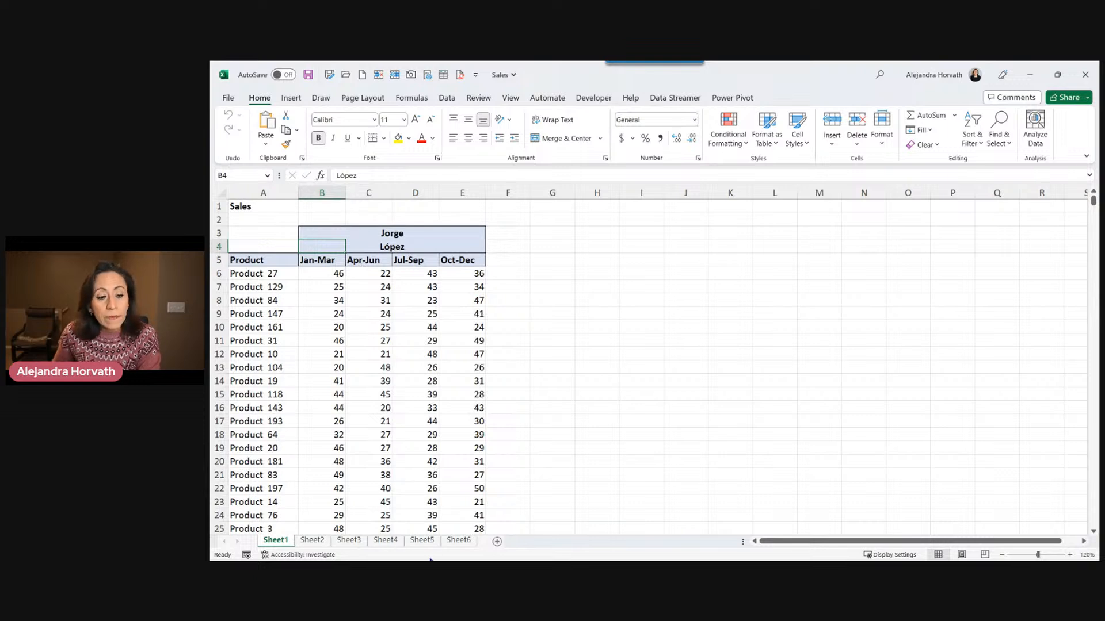
left_click(317, 542)
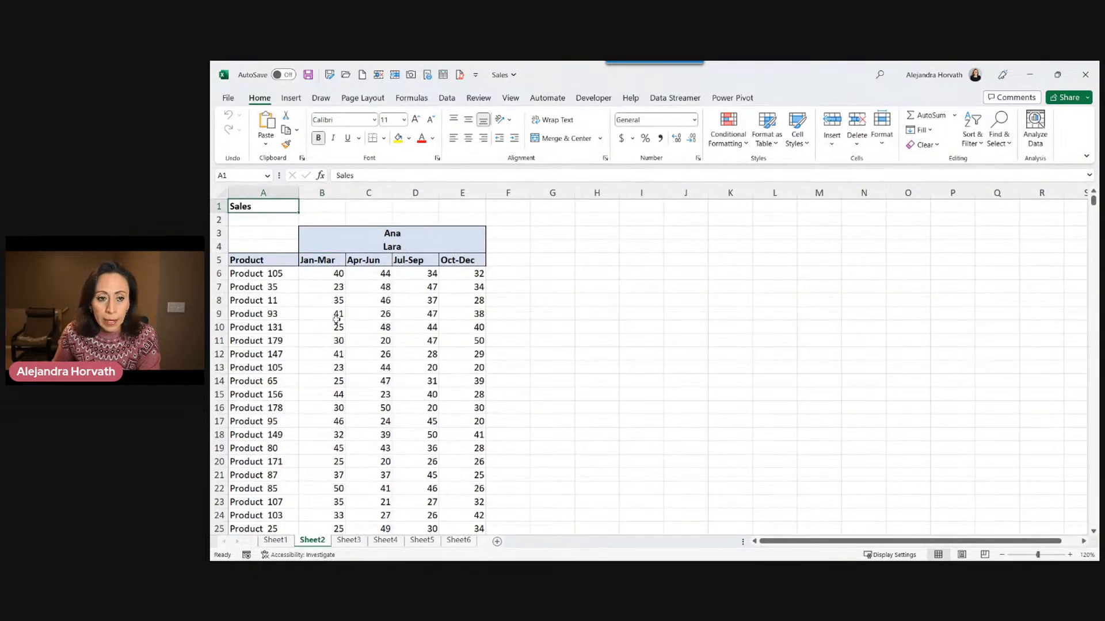
left_click(316, 229)
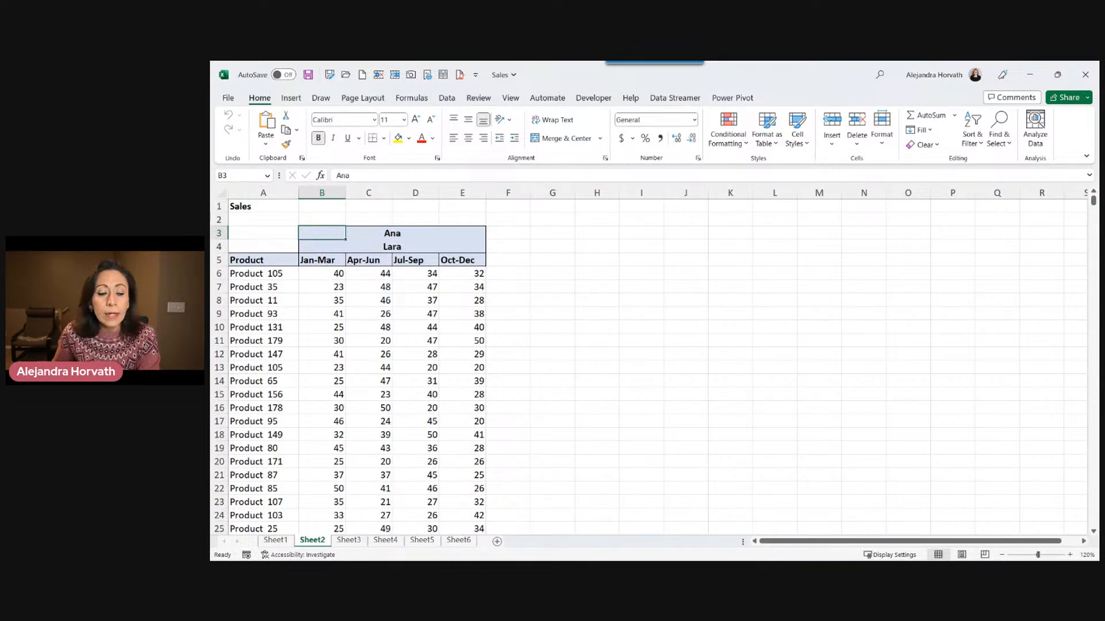
left_click(330, 245)
left_click(329, 230)
left_click(325, 246)
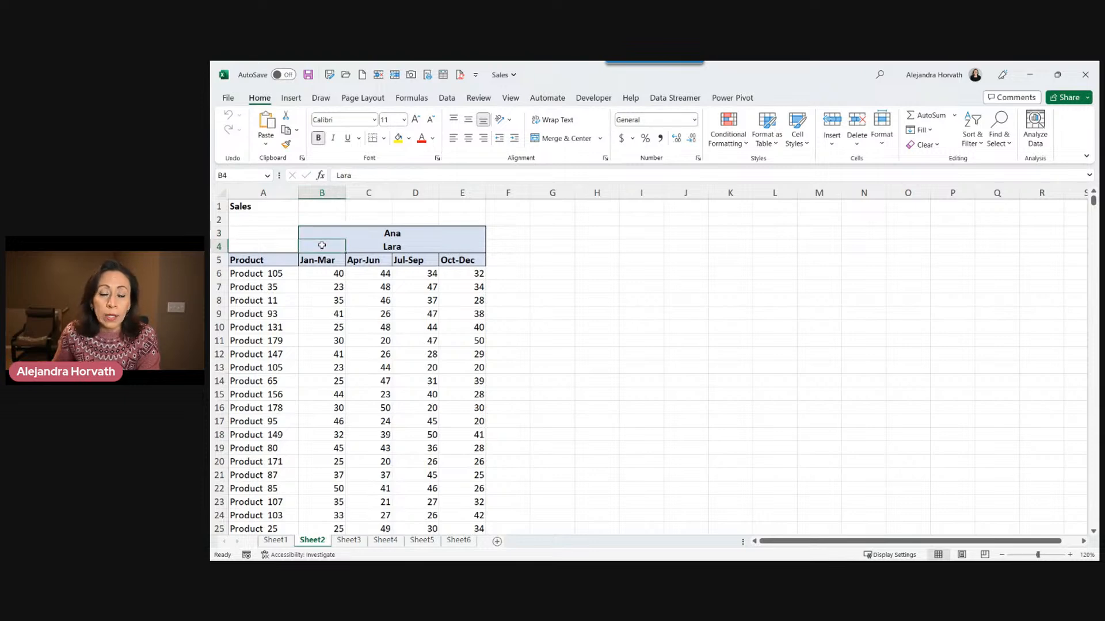
Leaf through Sheet3 to Sheet6 and return to Sheet1 to review each table.
left_click(349, 540)
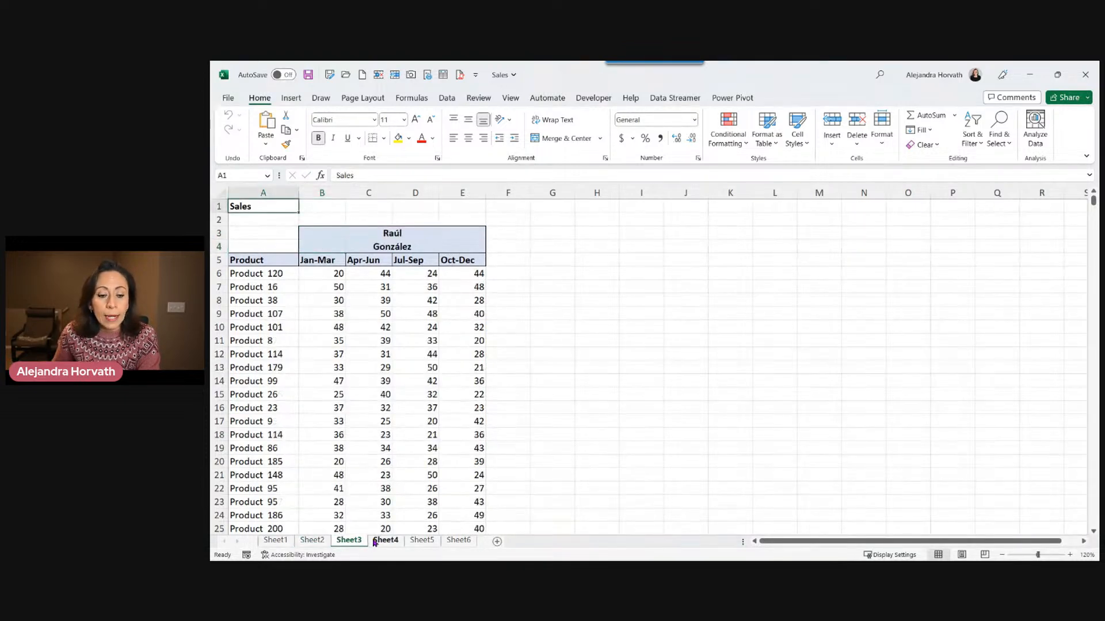
left_click(385, 541)
left_click(421, 541)
left_click(458, 541)
left_click(277, 541)
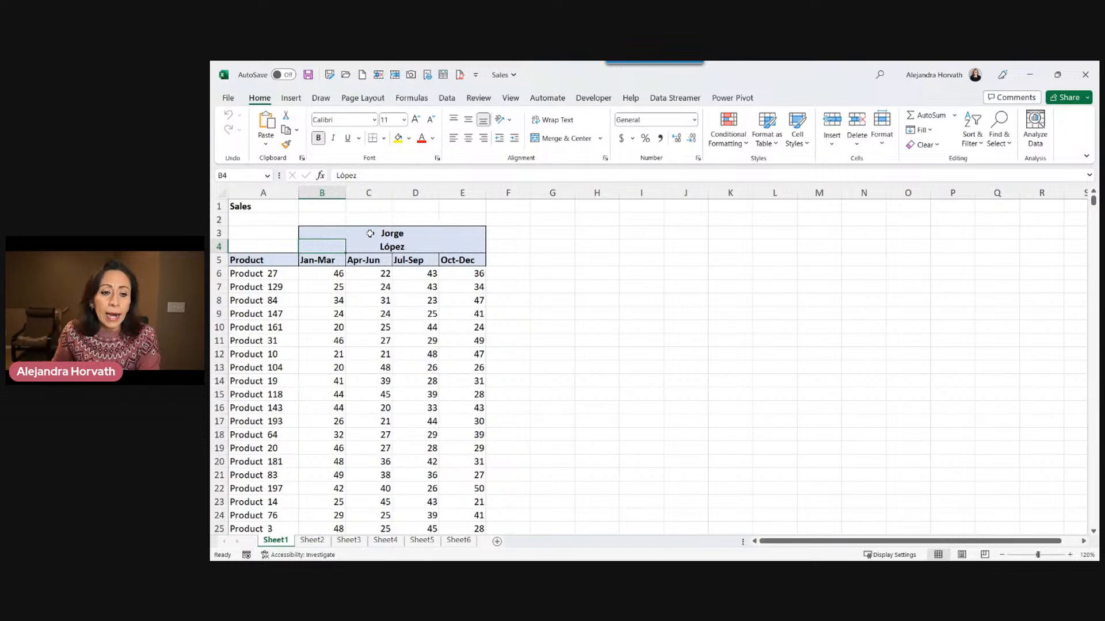
Examine the name header cells and the title rows 1 to 2 on Sheet1.
left_click(336, 235)
left_click(334, 244)
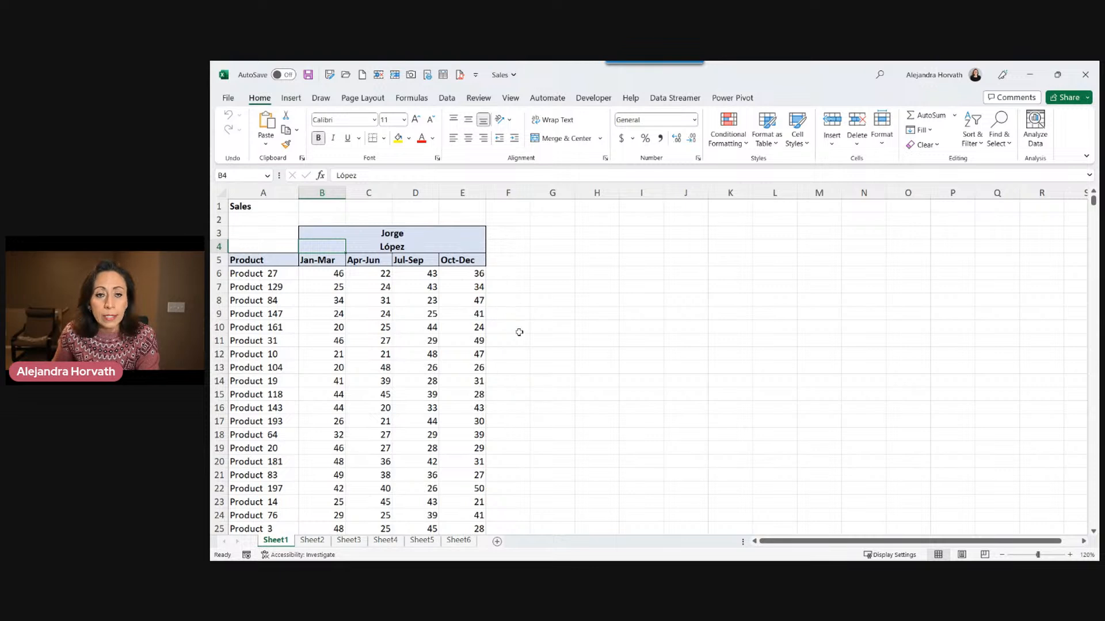
left_click_drag(220, 206, 214, 220)
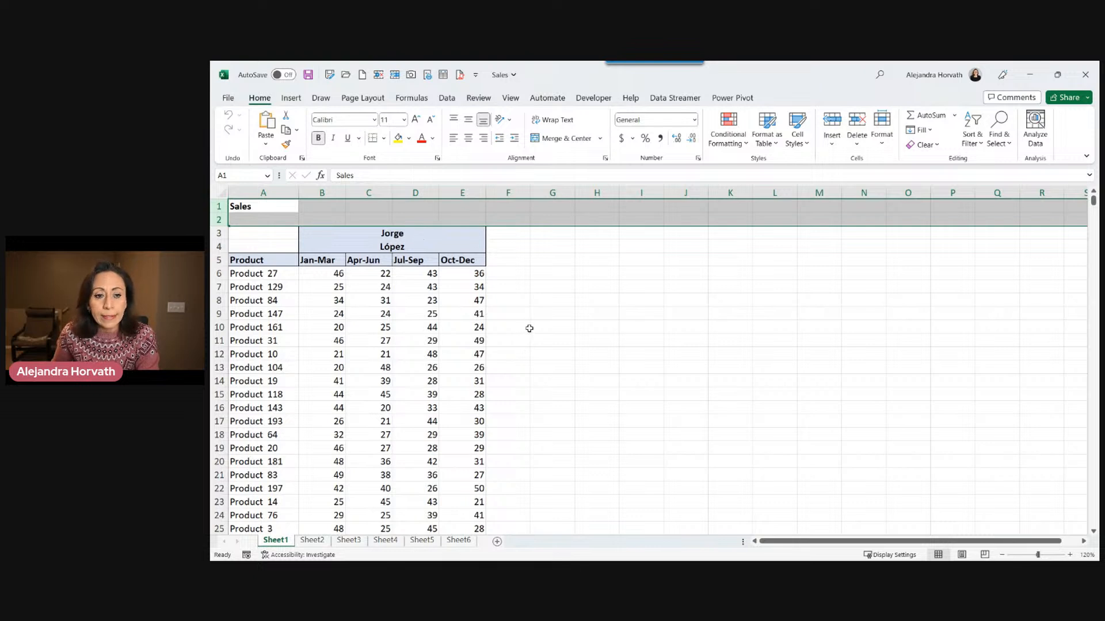
left_click(281, 208)
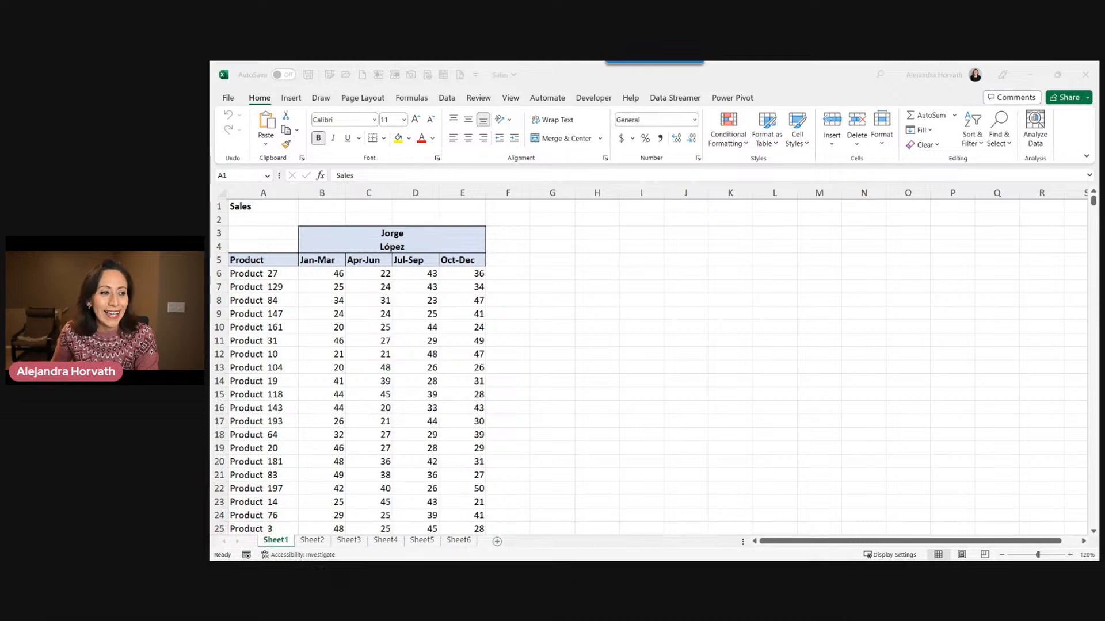
left_click(669, 280)
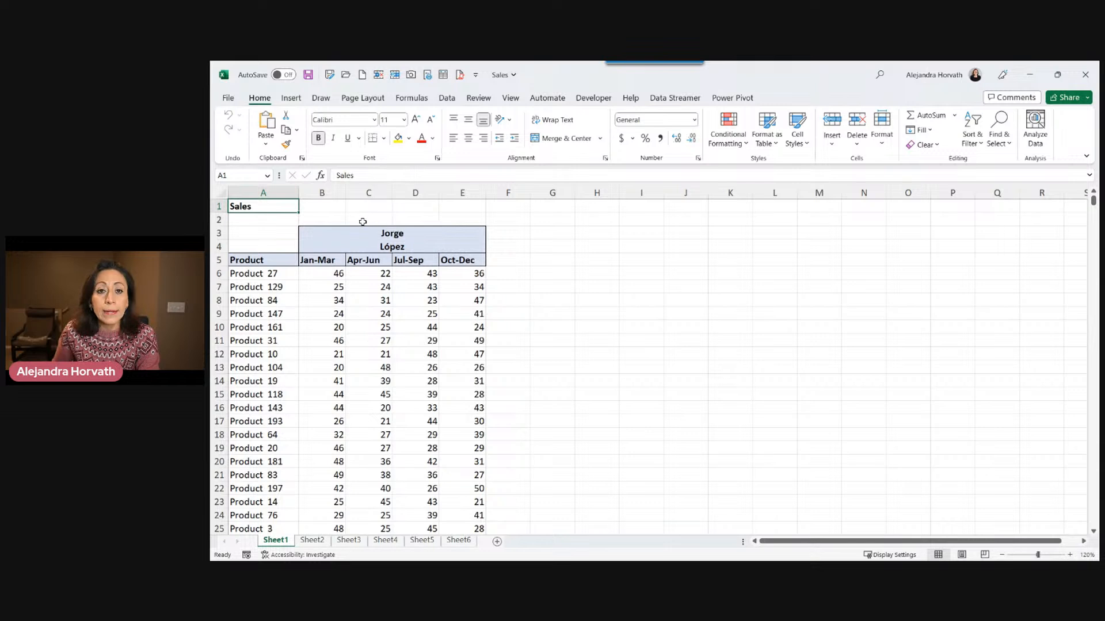
left_click_drag(218, 206, 216, 219)
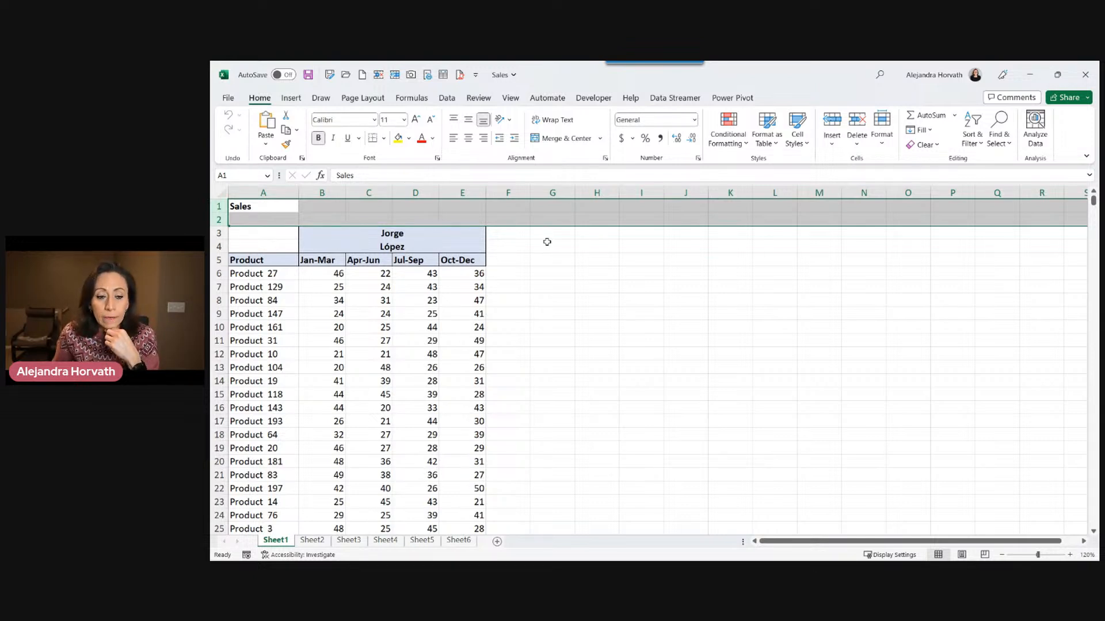
Create a new blank workbook and start a Get Data import from an Excel workbook file.
left_click(362, 75)
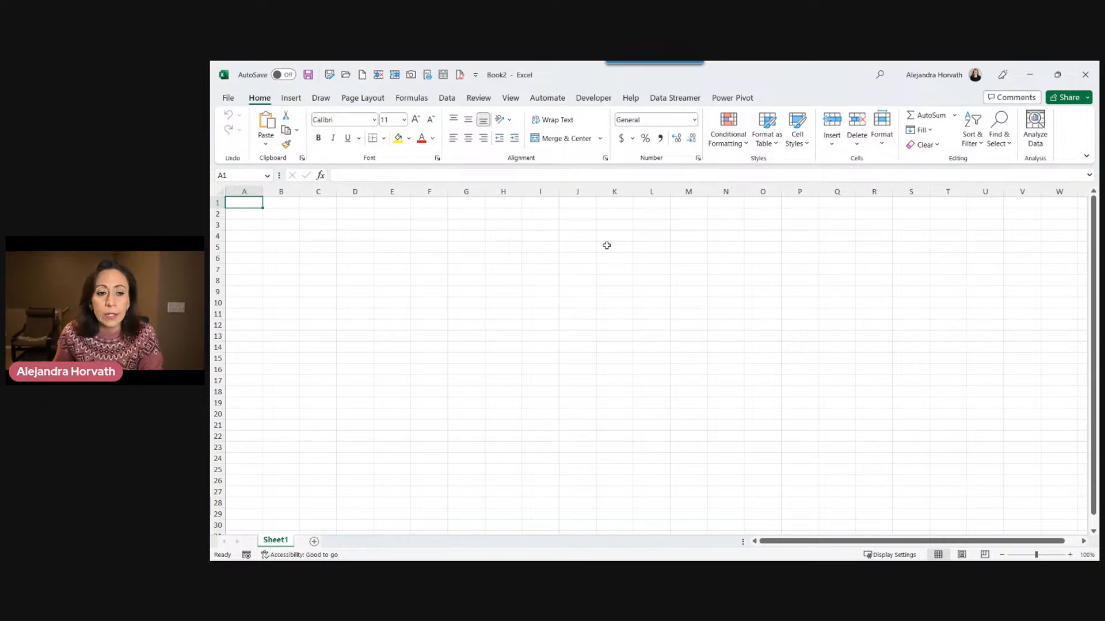
left_click(451, 101)
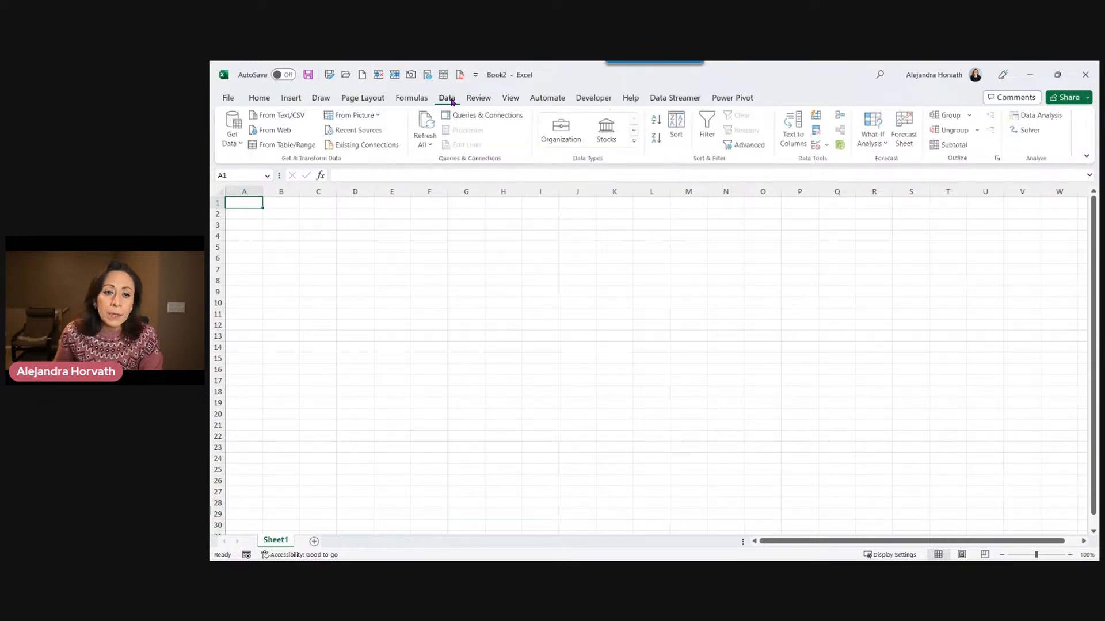
left_click(242, 151)
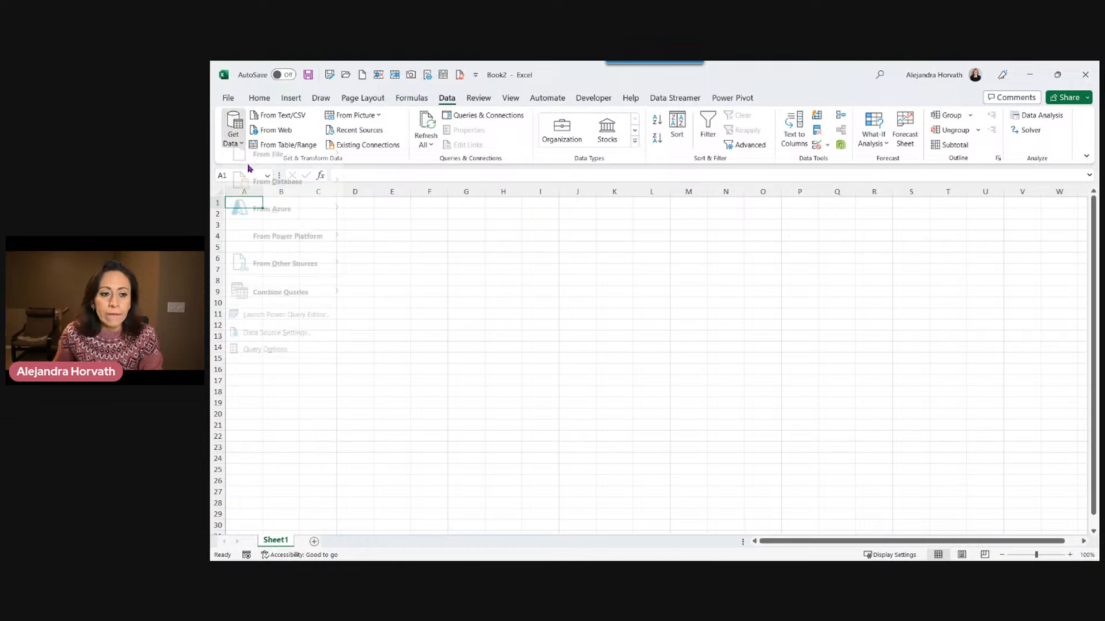
mouse_move(326, 172)
left_click(389, 167)
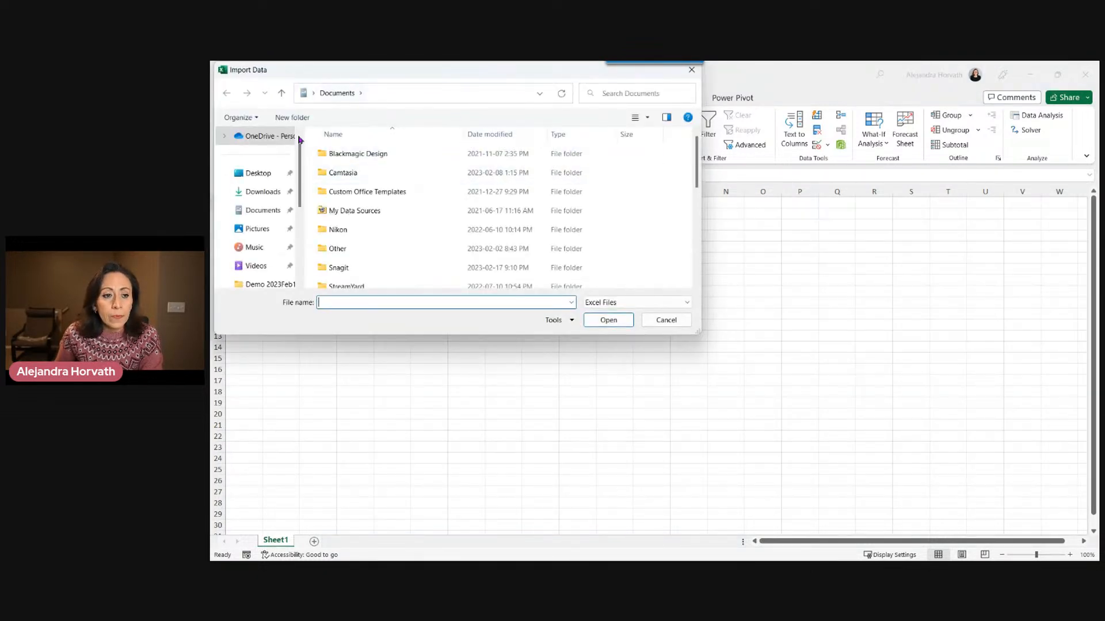
Browse to the Demo 2023Feb18 folder on the Desktop and import the Sales workbook.
left_click(275, 181)
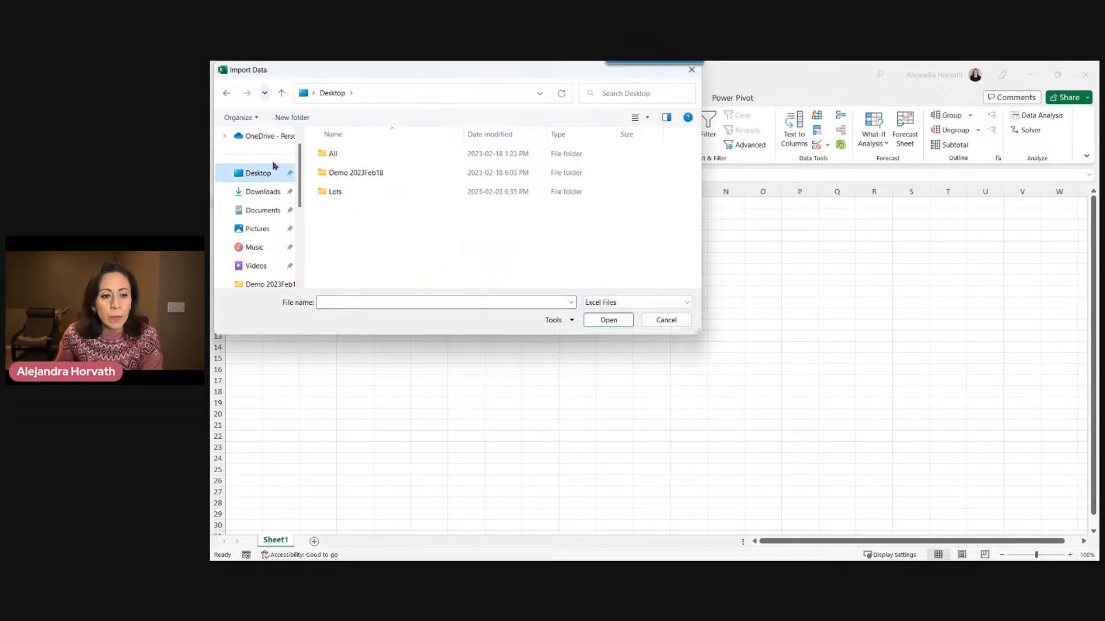
left_click(343, 179)
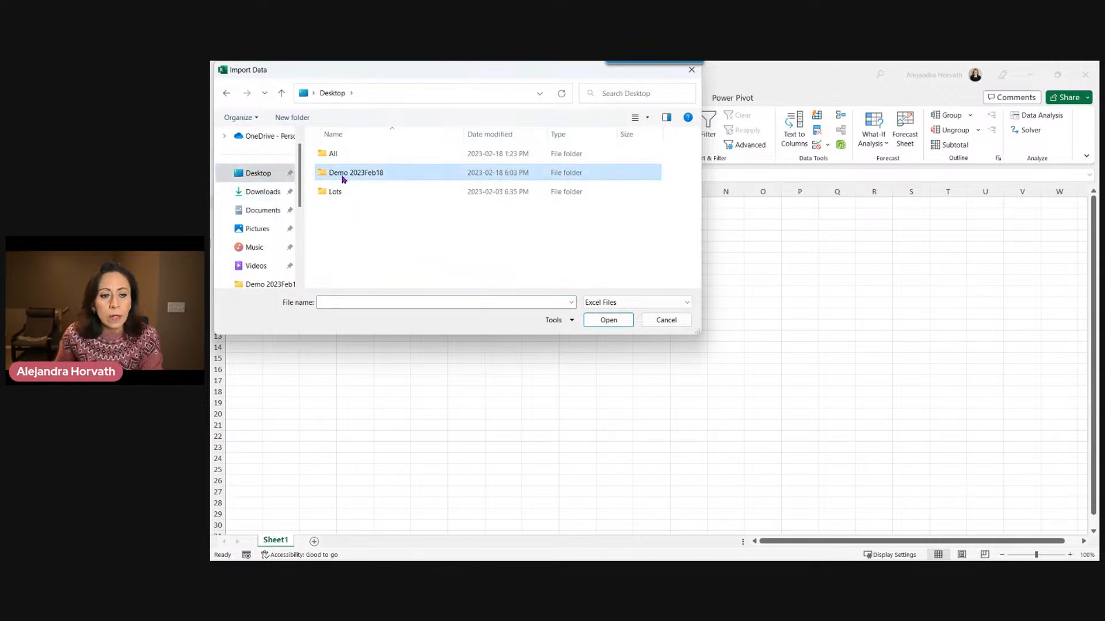
double_click(385, 179)
left_click(373, 176)
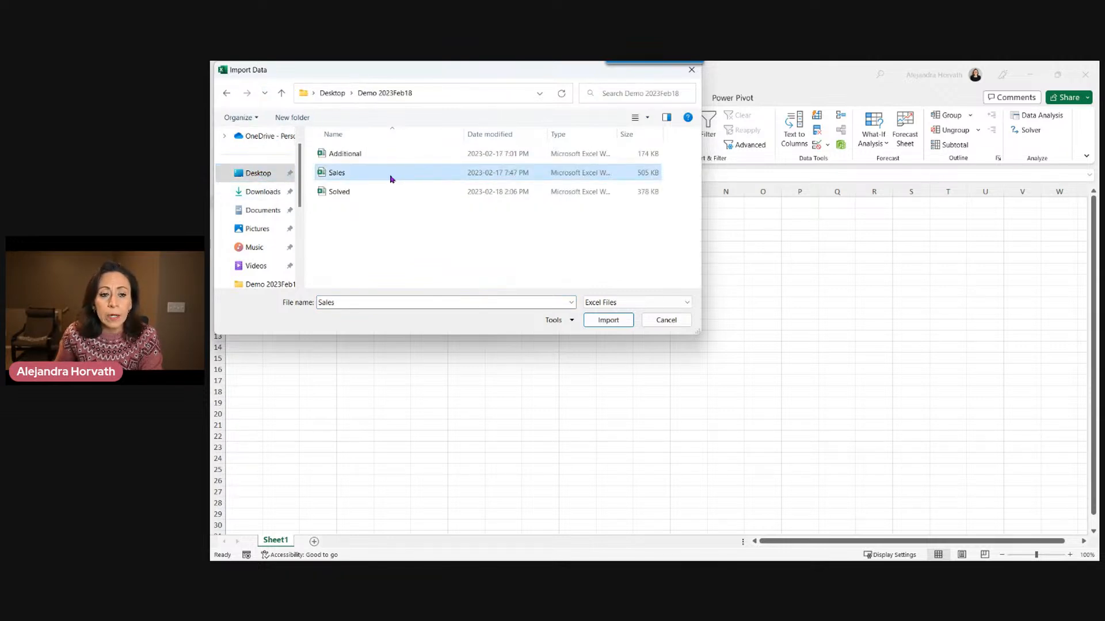
double_click(389, 175)
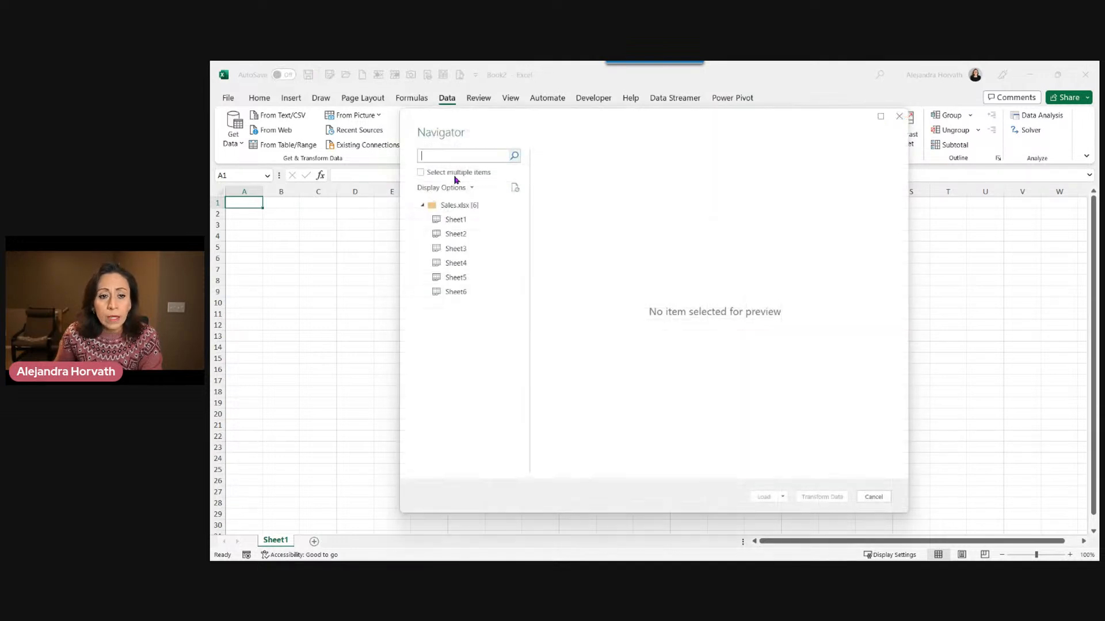
Preview the sheets of Sales.xlsx one by one in the Navigator.
left_click(470, 221)
left_click(466, 208)
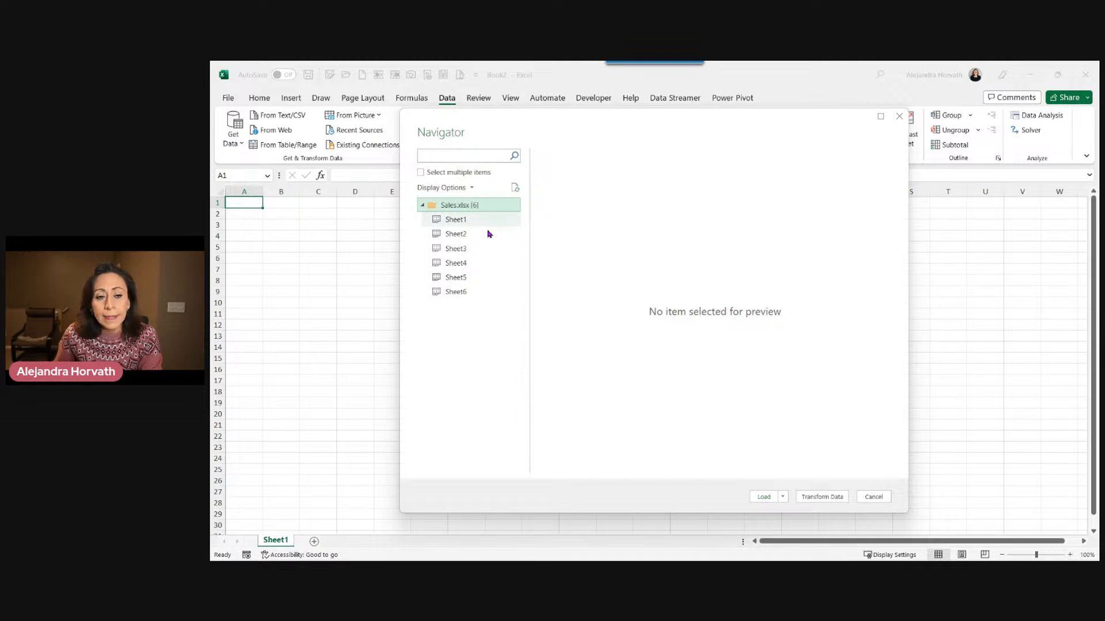
left_click(487, 225)
left_click(487, 234)
left_click(487, 248)
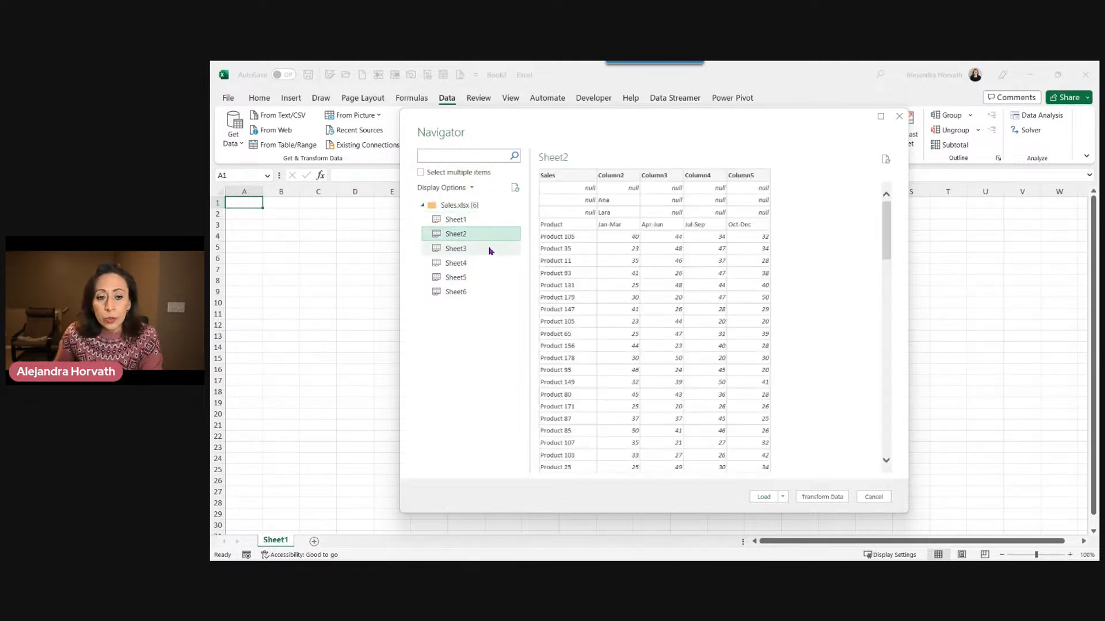
left_click(487, 263)
Open Sheet5 in the Power Query Editor with Transform Data.
left_click(486, 278)
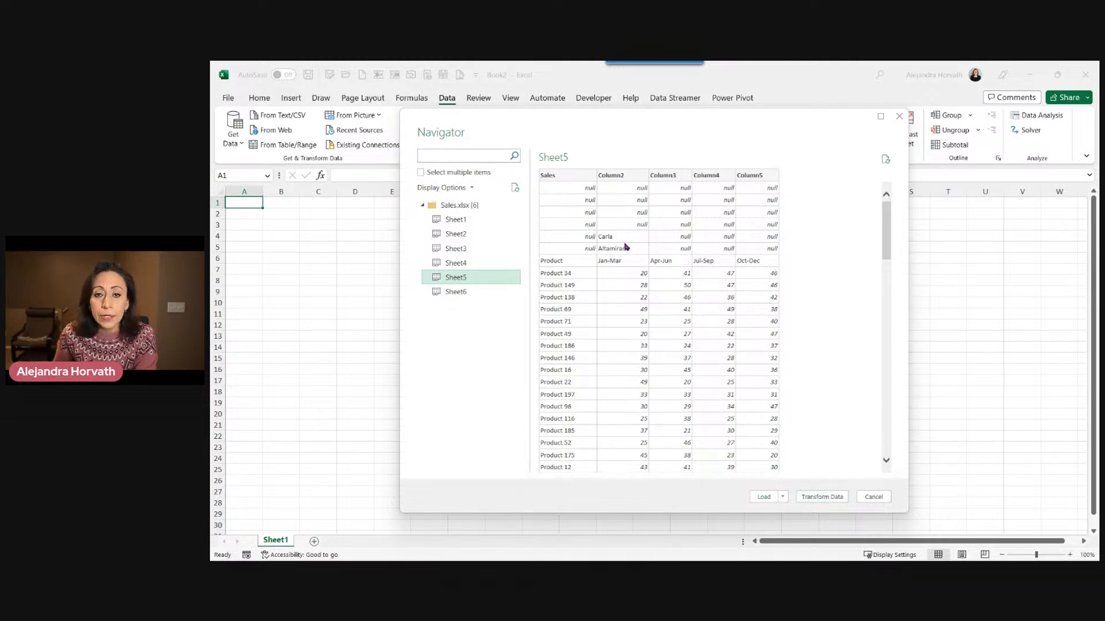
right_click(464, 278)
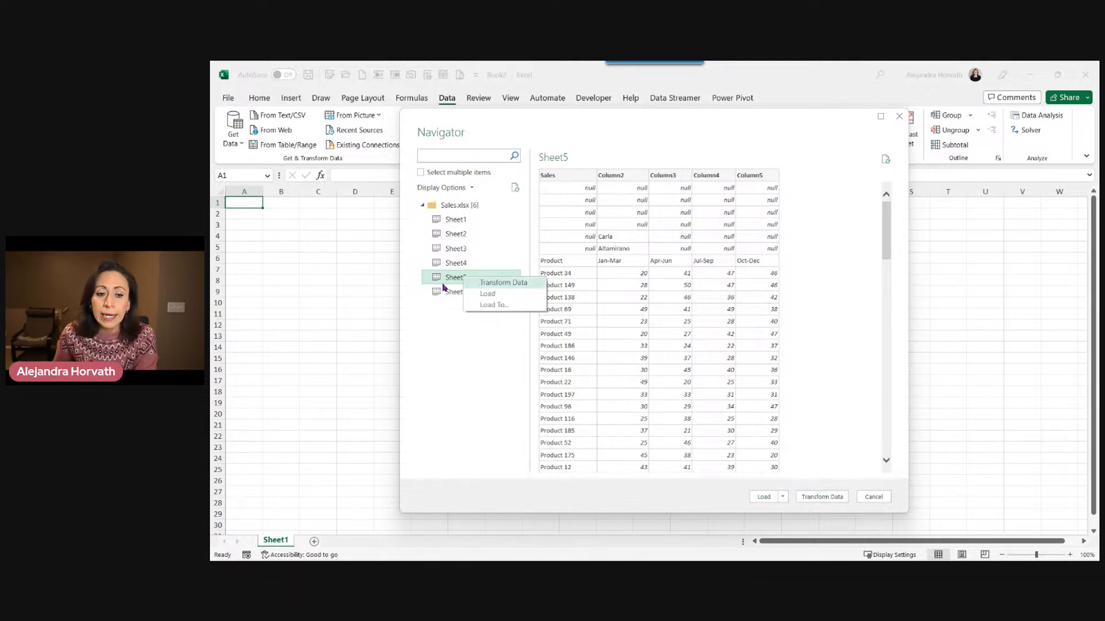
left_click(486, 283)
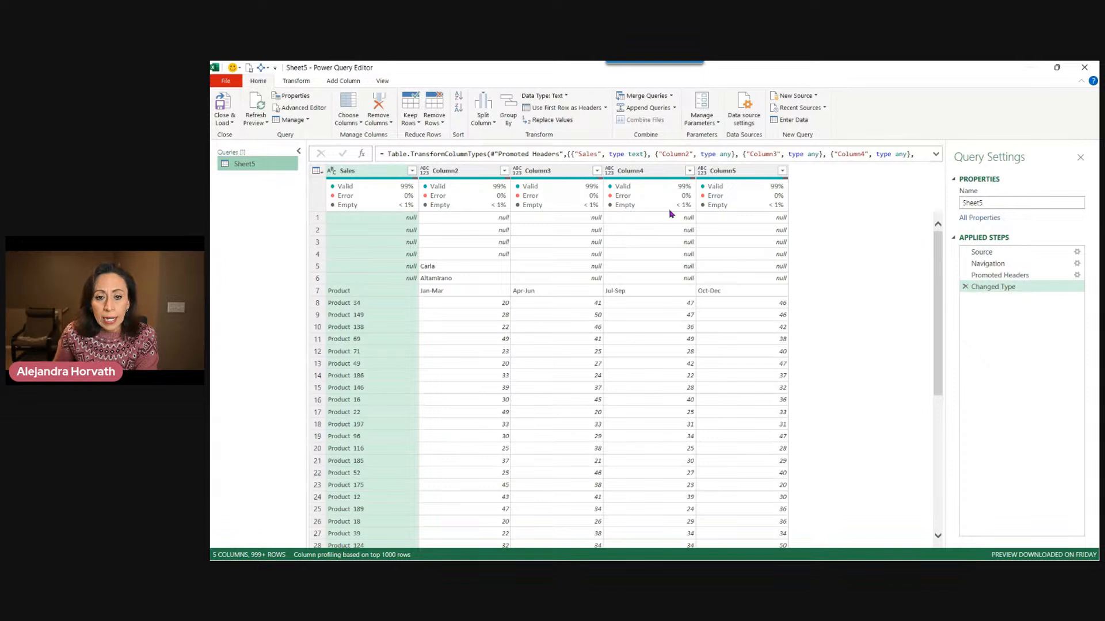
Delete the Changed Type and Promoted Headers applied steps from the Sheet5 query.
left_click(966, 287)
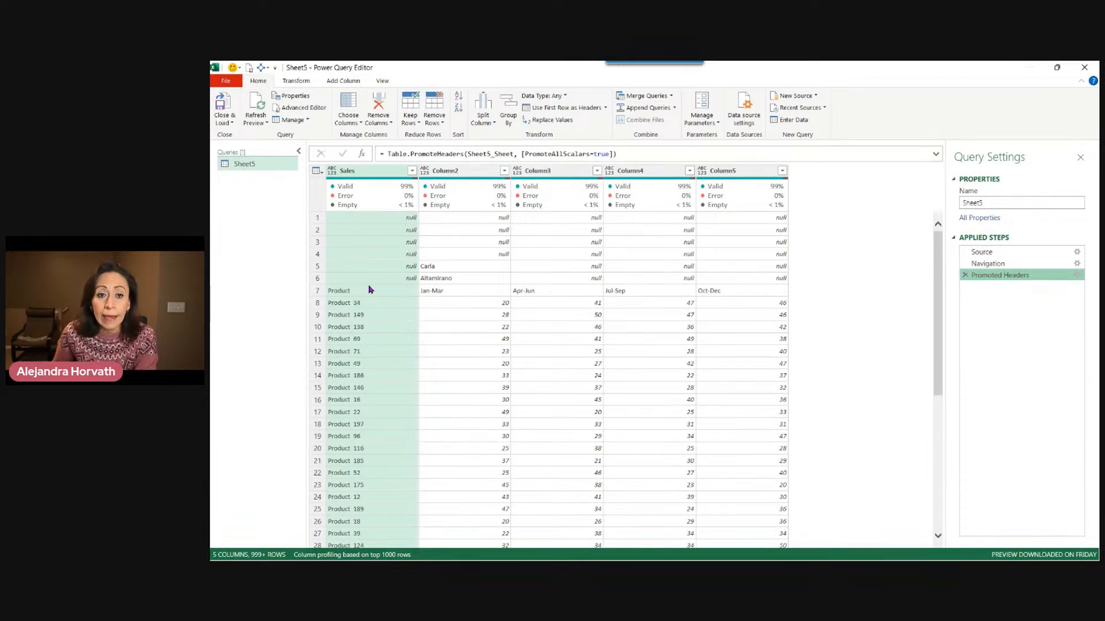
scroll(368, 290, "down", 2)
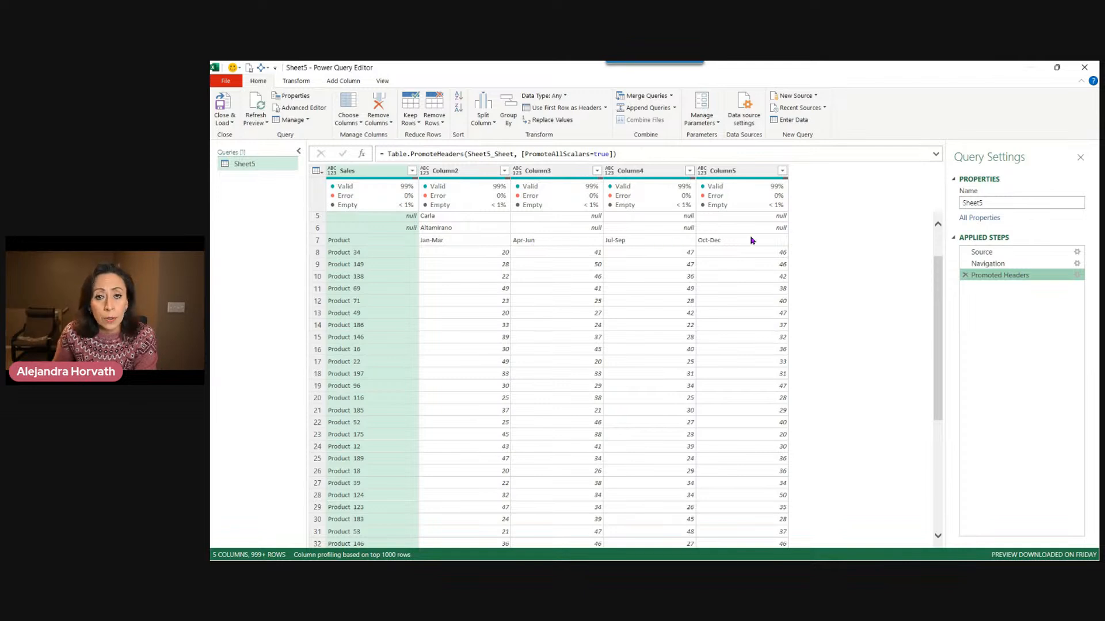
scroll(774, 247, "up", 2)
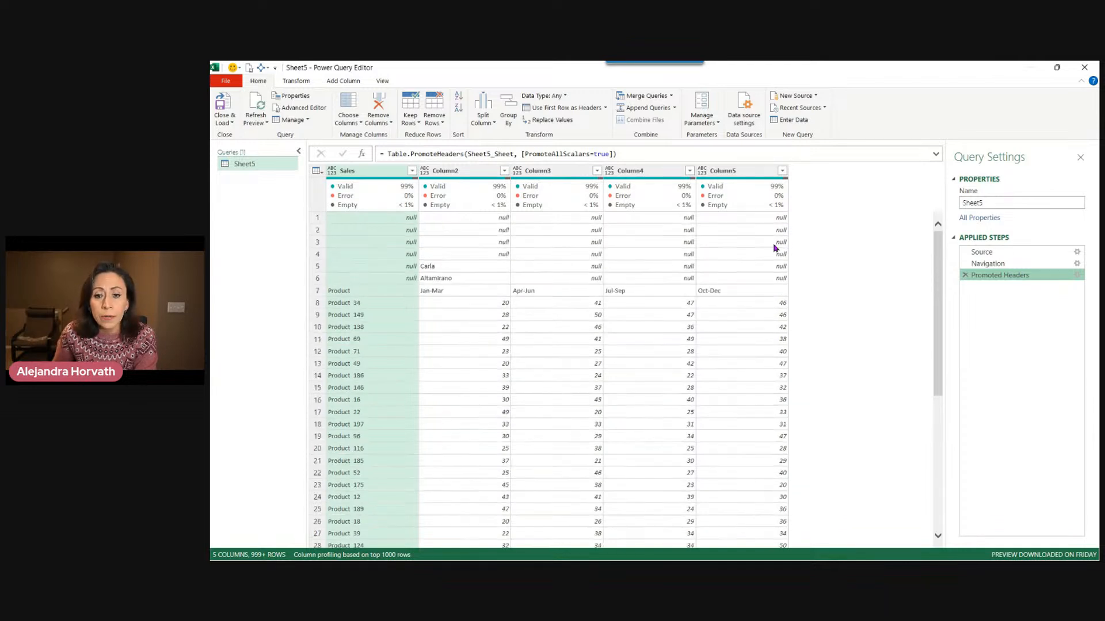
left_click(964, 276)
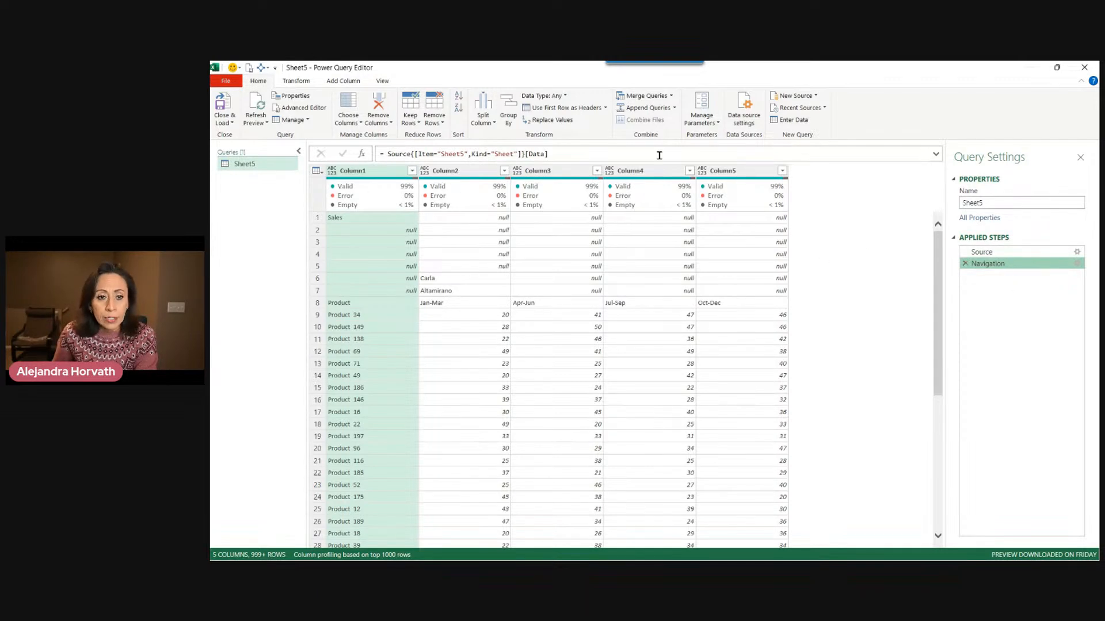
Examine the Navigation step's formula, highlighting its Source, Item, Kind and Data parts.
left_click_drag(440, 154, 467, 154)
key("ctrl+shift+equal")
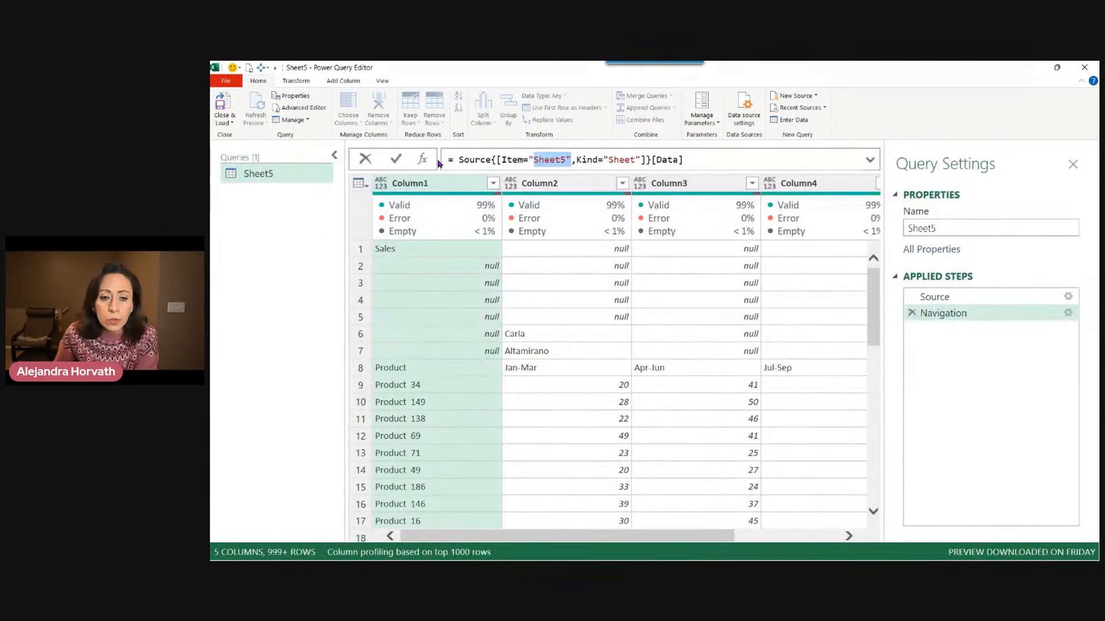
left_click(483, 161)
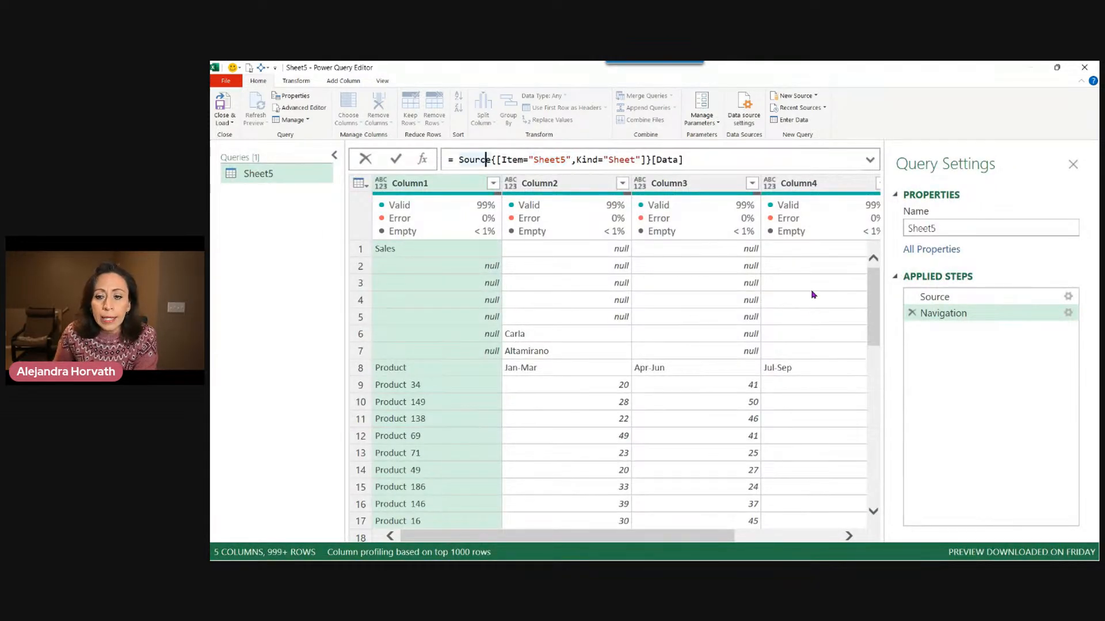
mouse_move(466, 162)
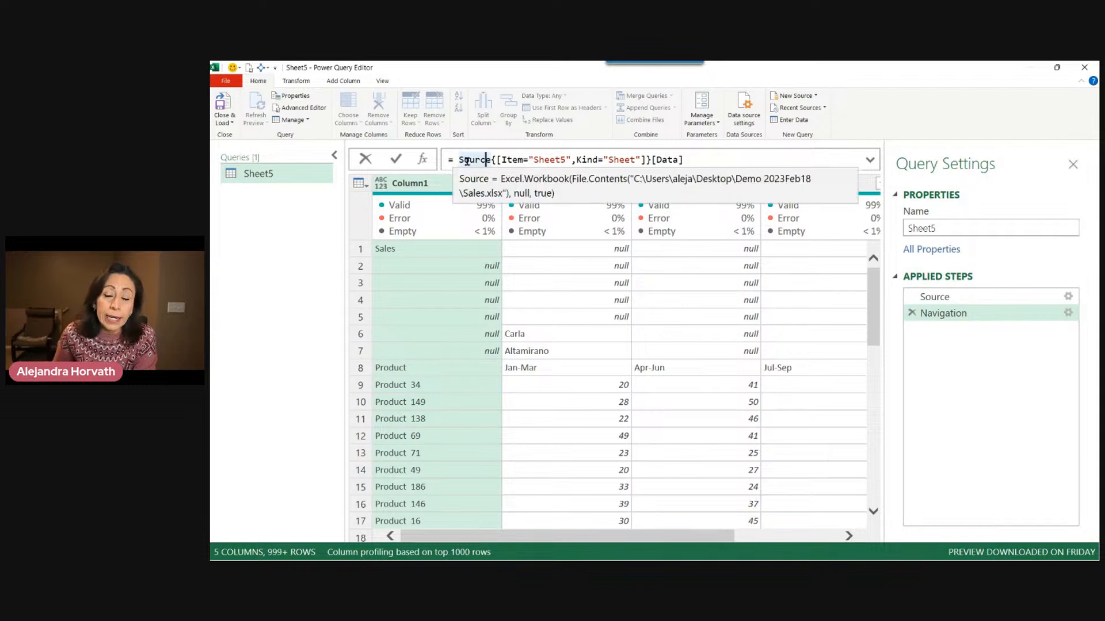
double_click(463, 160)
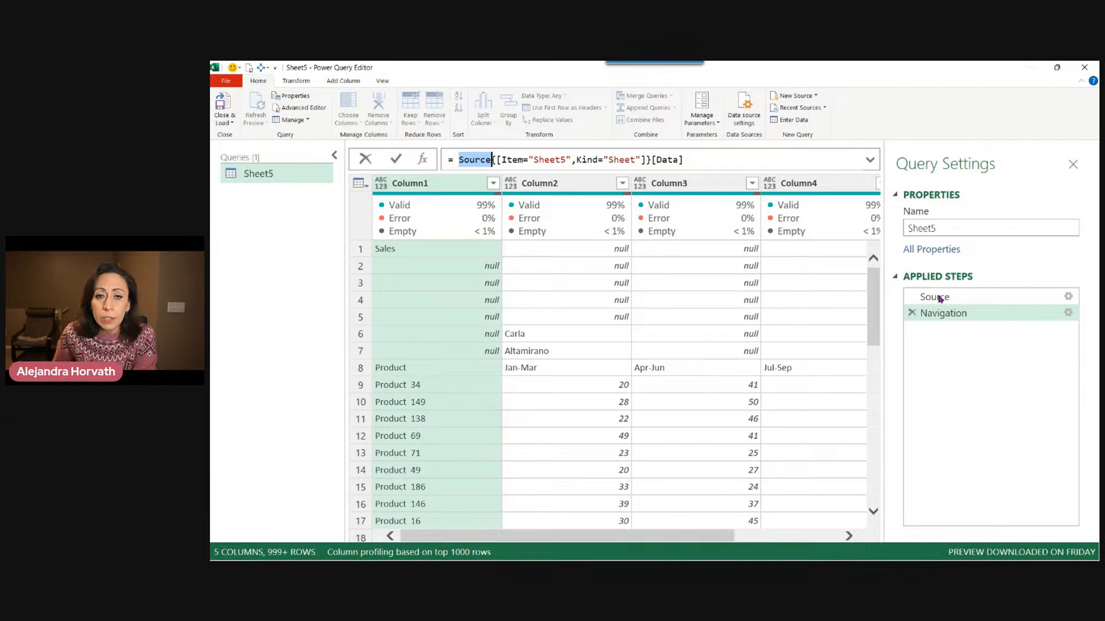
left_click_drag(500, 159, 567, 160)
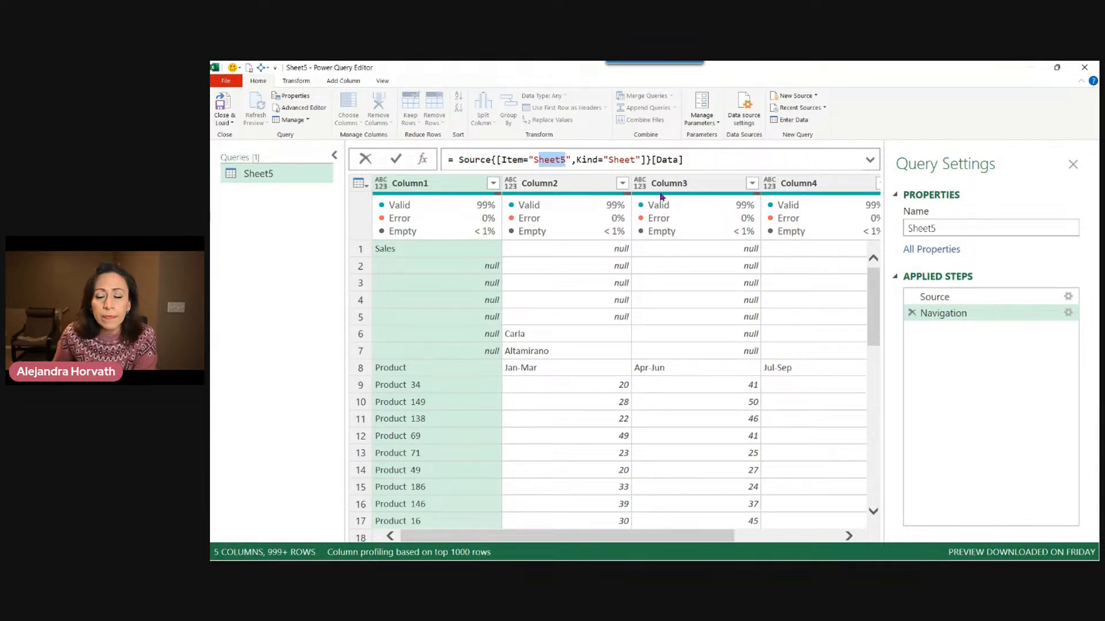
left_click_drag(576, 159, 631, 161)
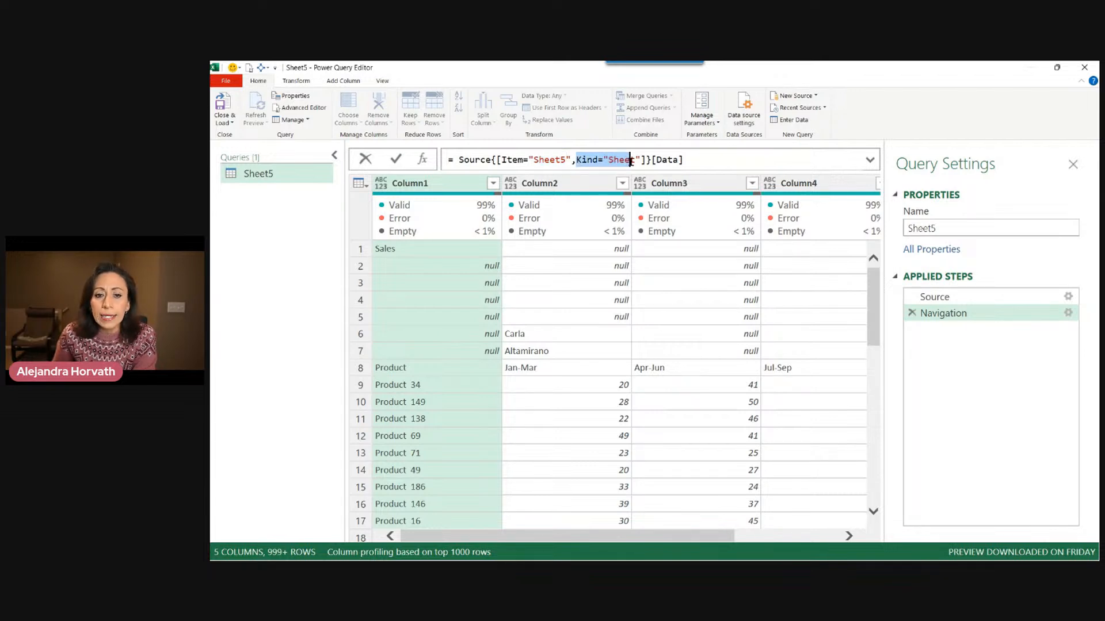
left_click(606, 162)
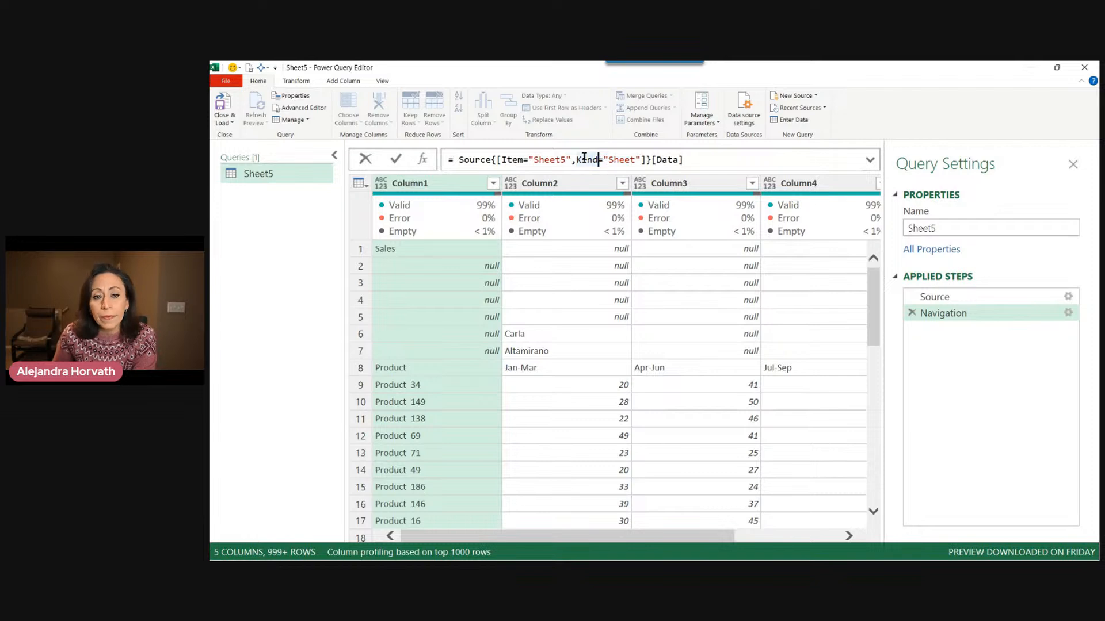
left_click_drag(577, 156, 593, 158)
left_click_drag(502, 159, 517, 158)
left_click(545, 160)
left_click(619, 160)
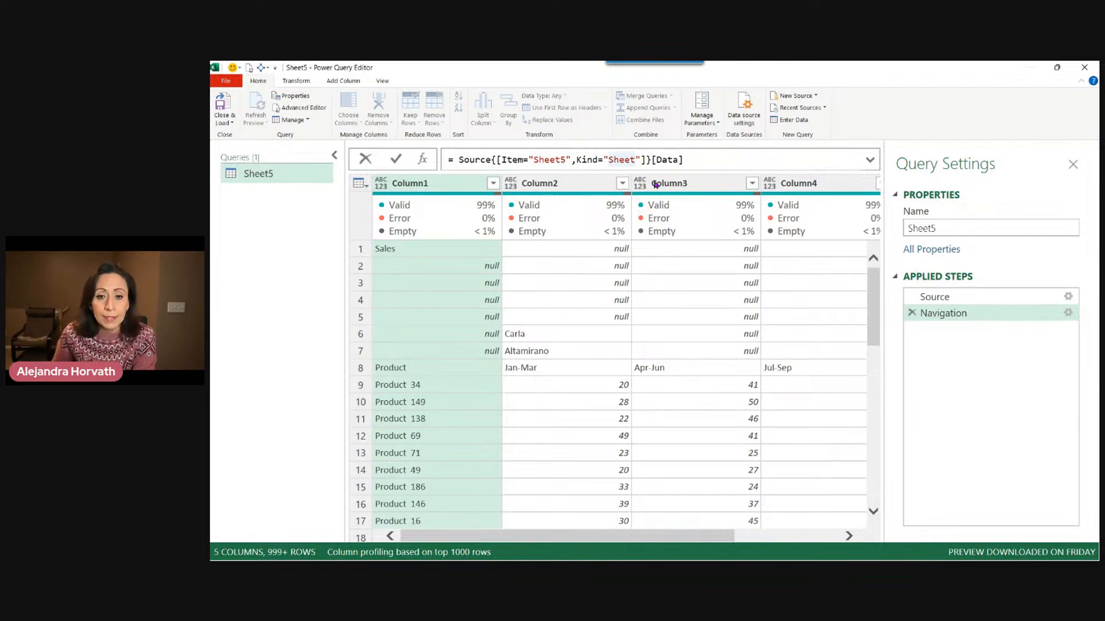
left_click_drag(651, 160, 683, 160)
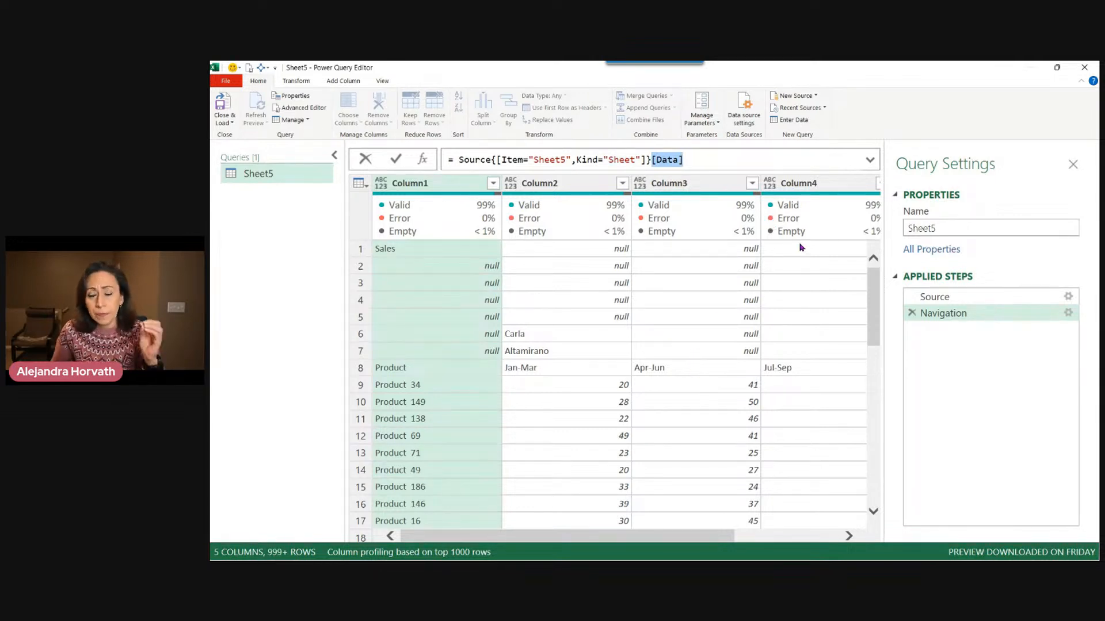
left_click(684, 160)
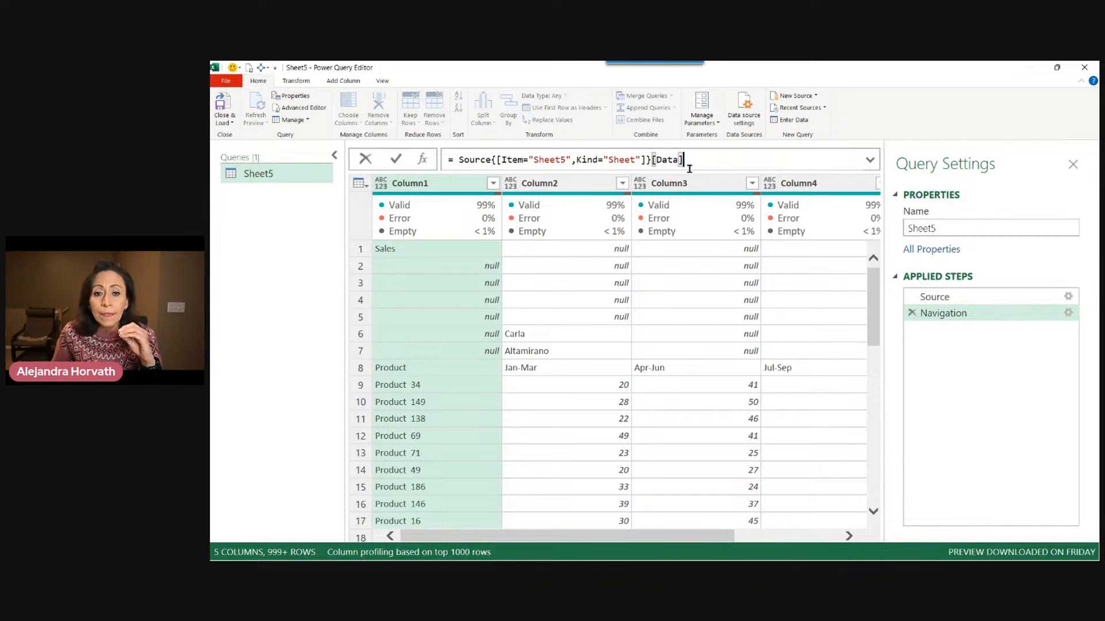
double_click(669, 160)
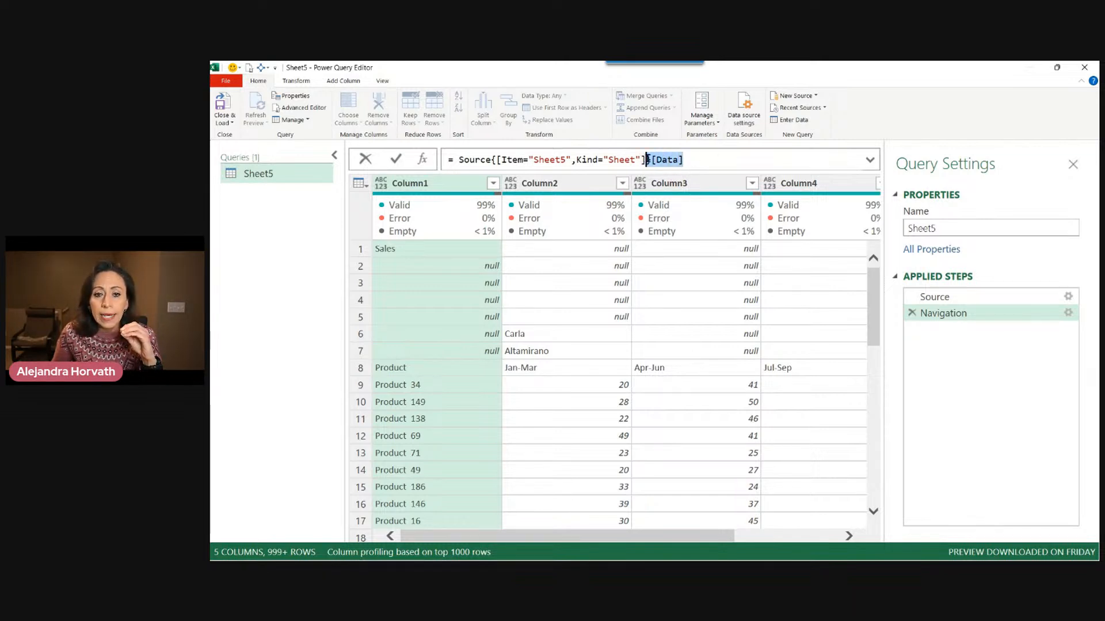
Inspect the Source step's table of sheets, checking the Data, Item and Kind columns, then return to Navigation.
left_click(946, 297)
left_click(946, 298)
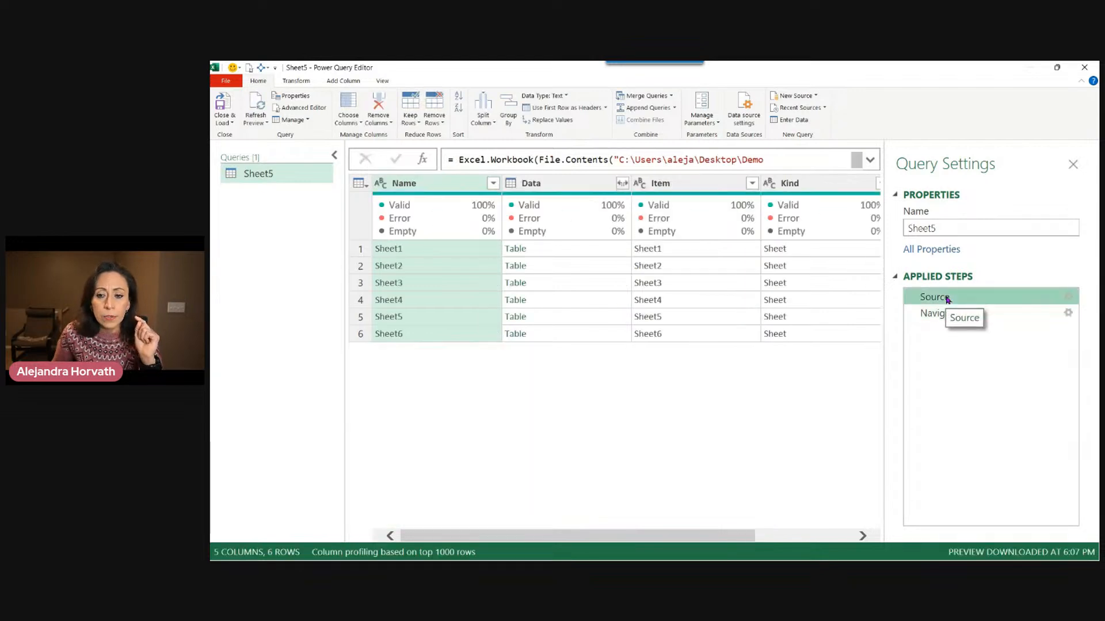
left_click(556, 186)
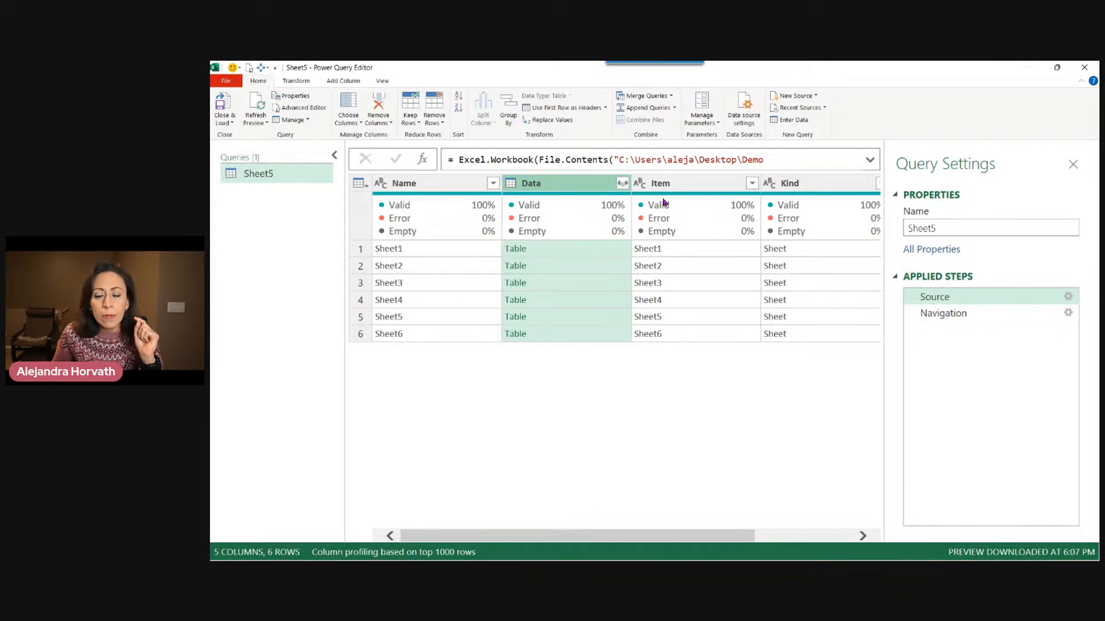
left_click(685, 182)
left_click(669, 317)
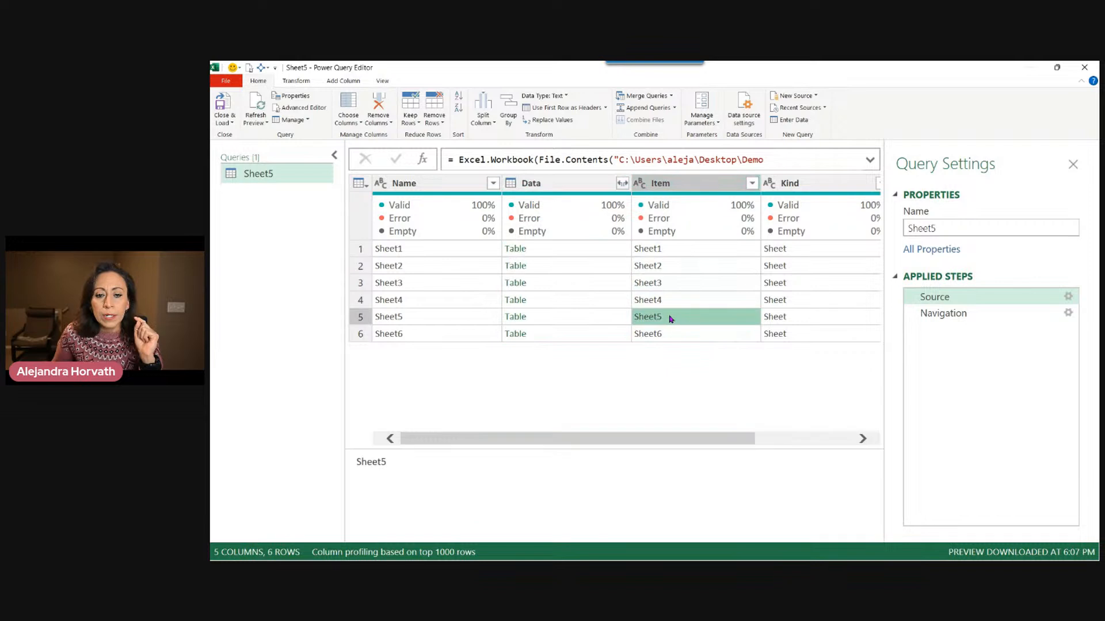
left_click(797, 190)
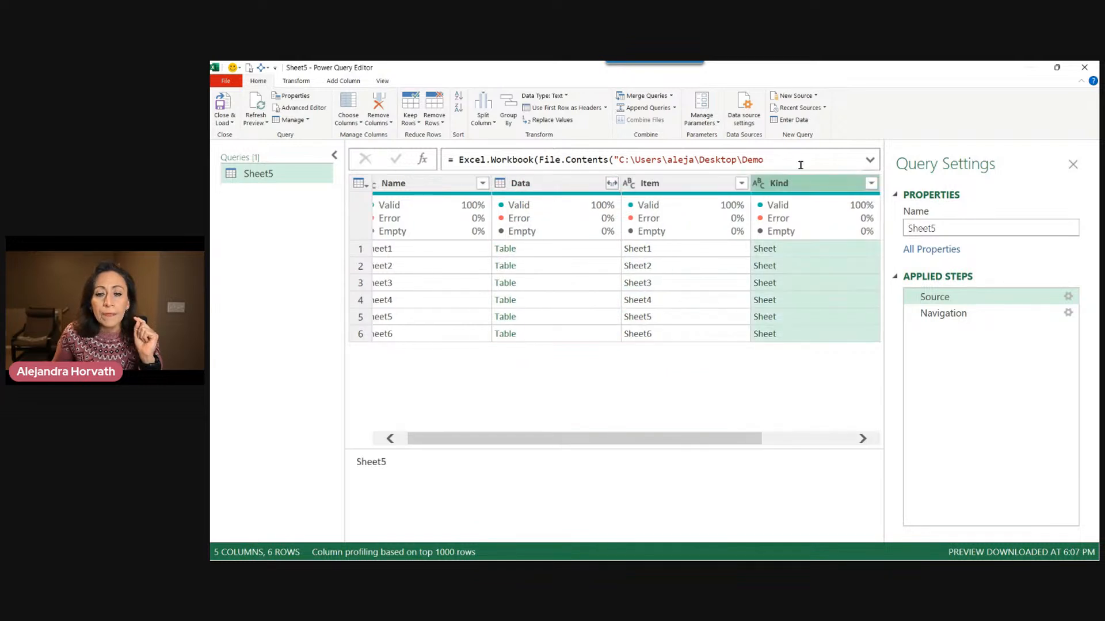
left_click(796, 314)
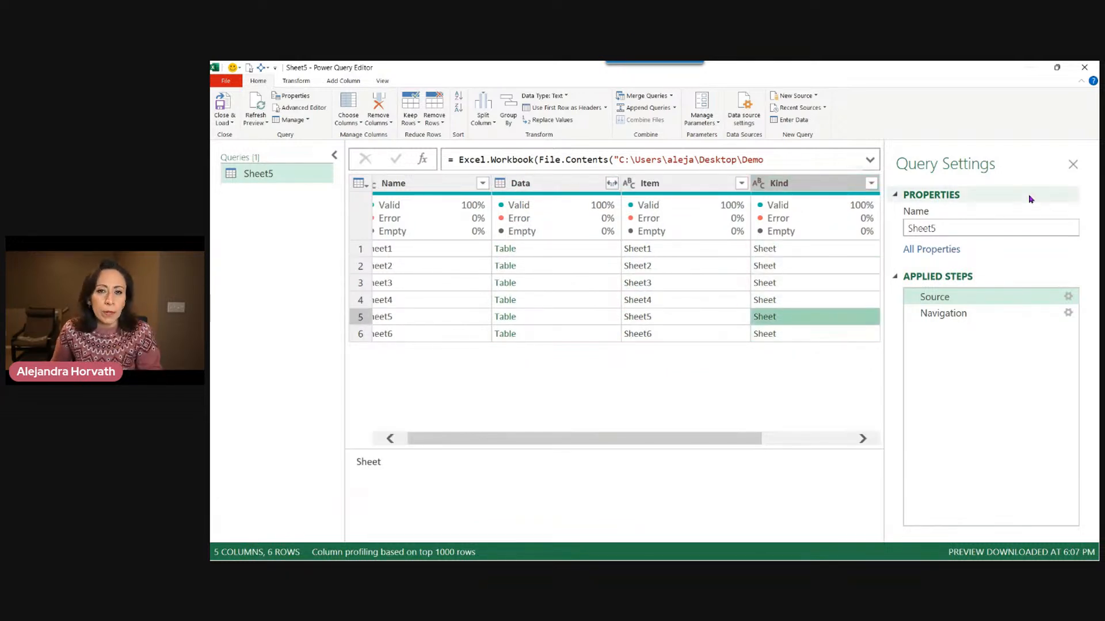
left_click(968, 314)
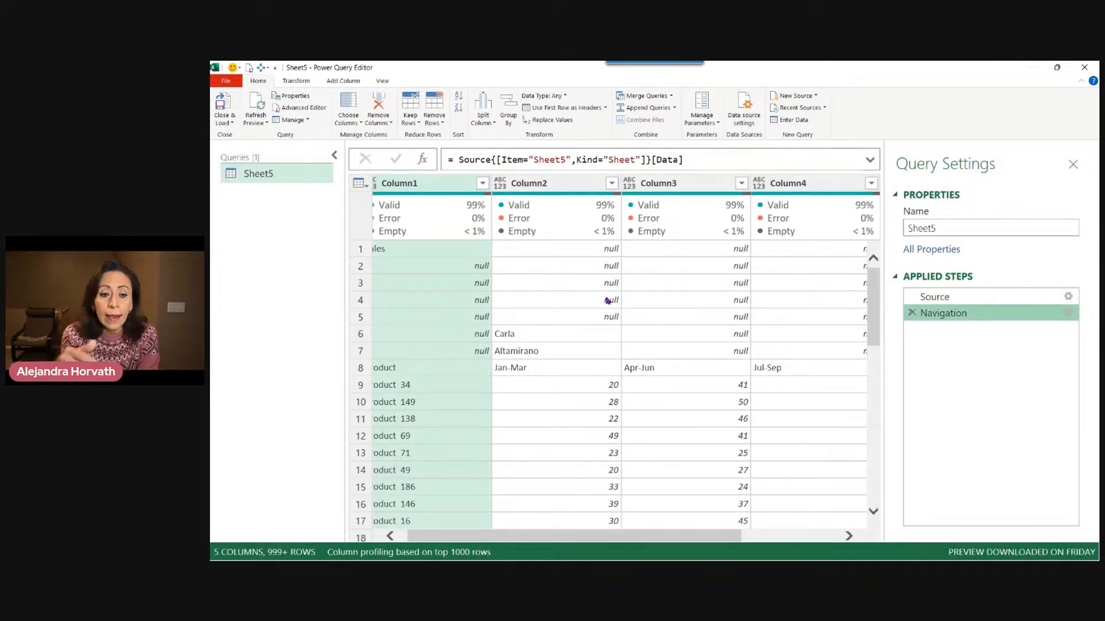
left_click(596, 249)
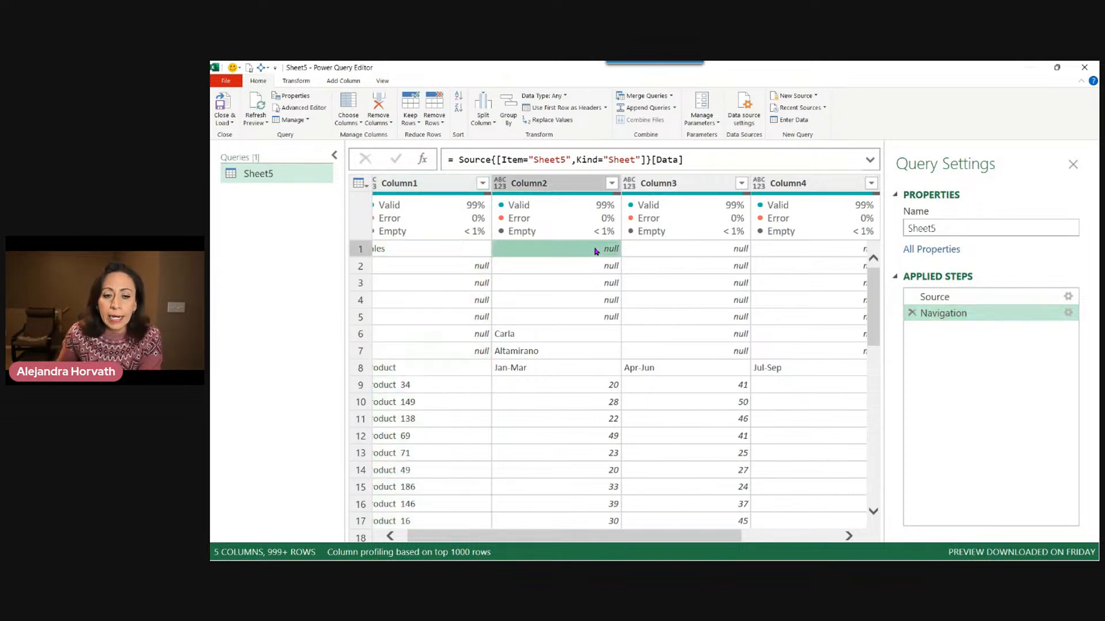
Inspect the first rows of Column2 cell by cell to see which ones are empty.
left_click(580, 268)
left_click(583, 285)
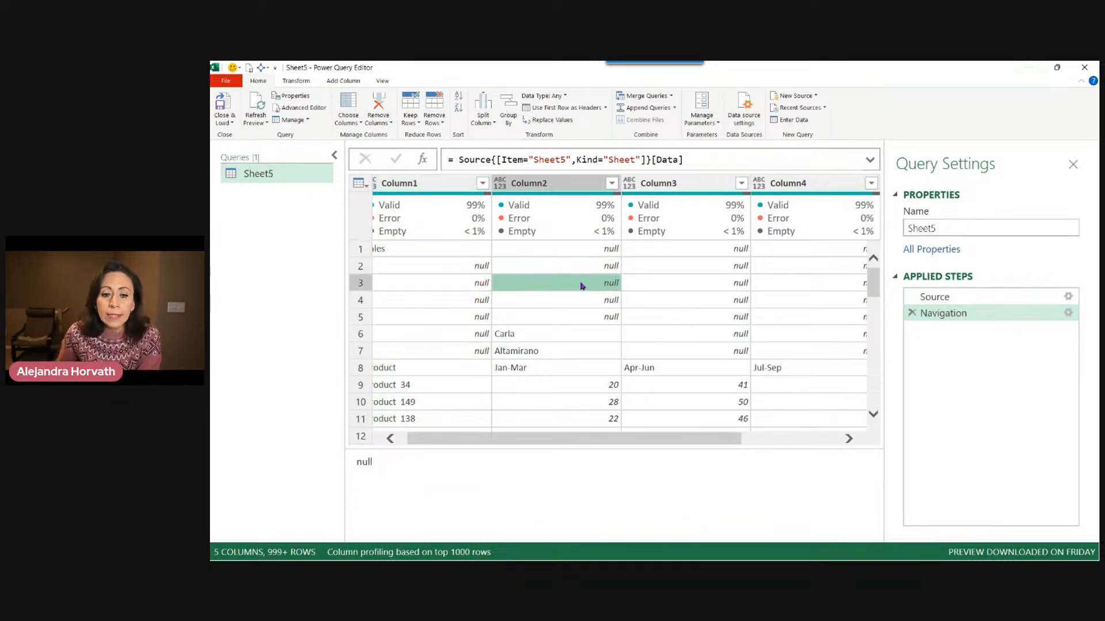
left_click(581, 304)
left_click(583, 318)
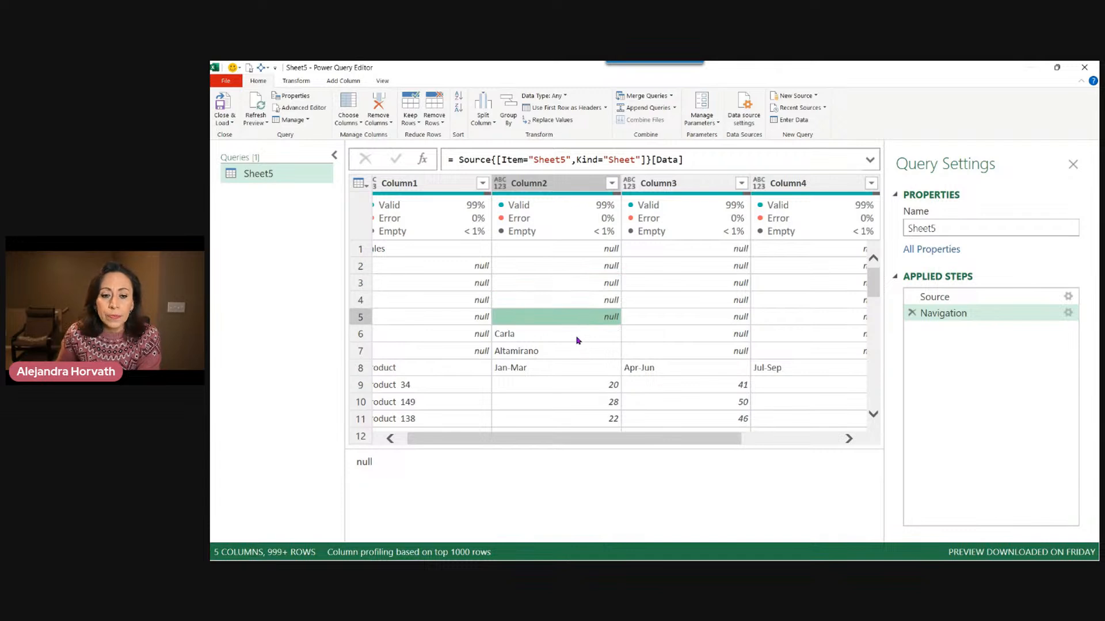
left_click(577, 340)
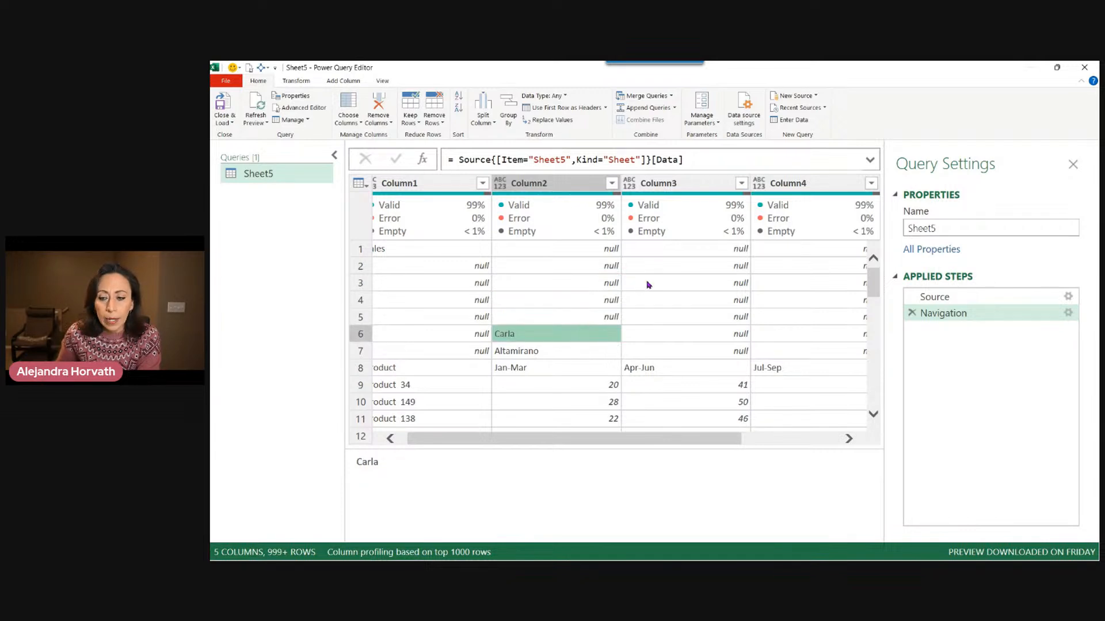
Add a custom step referencing Sheet5_Sheet and compare its formula with the Navigation step's formula.
left_click(422, 160)
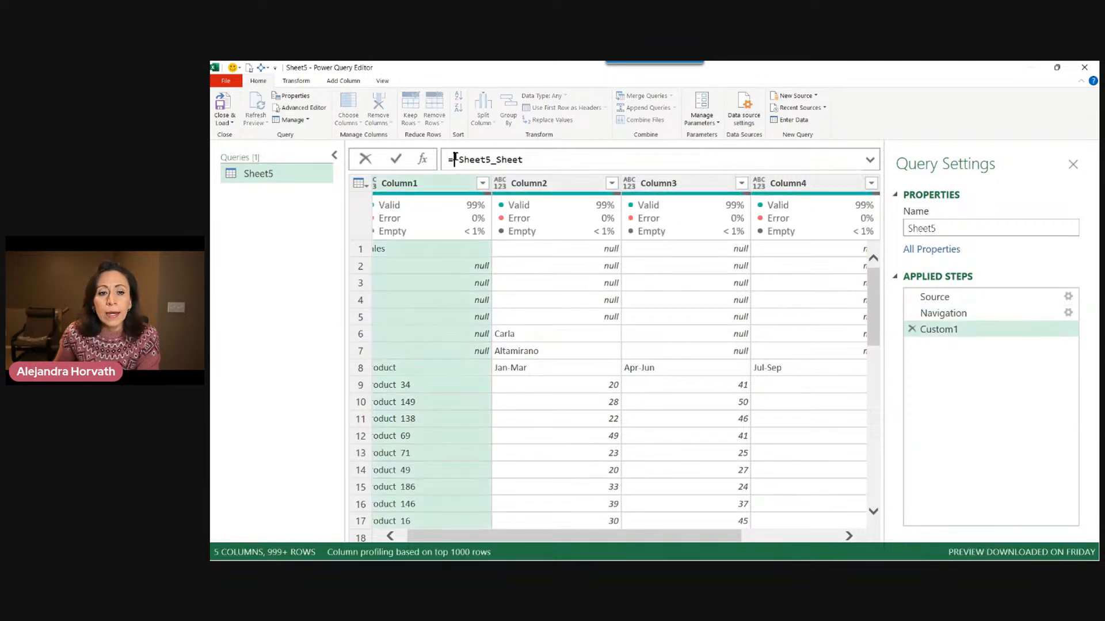
left_click_drag(569, 161, 455, 160)
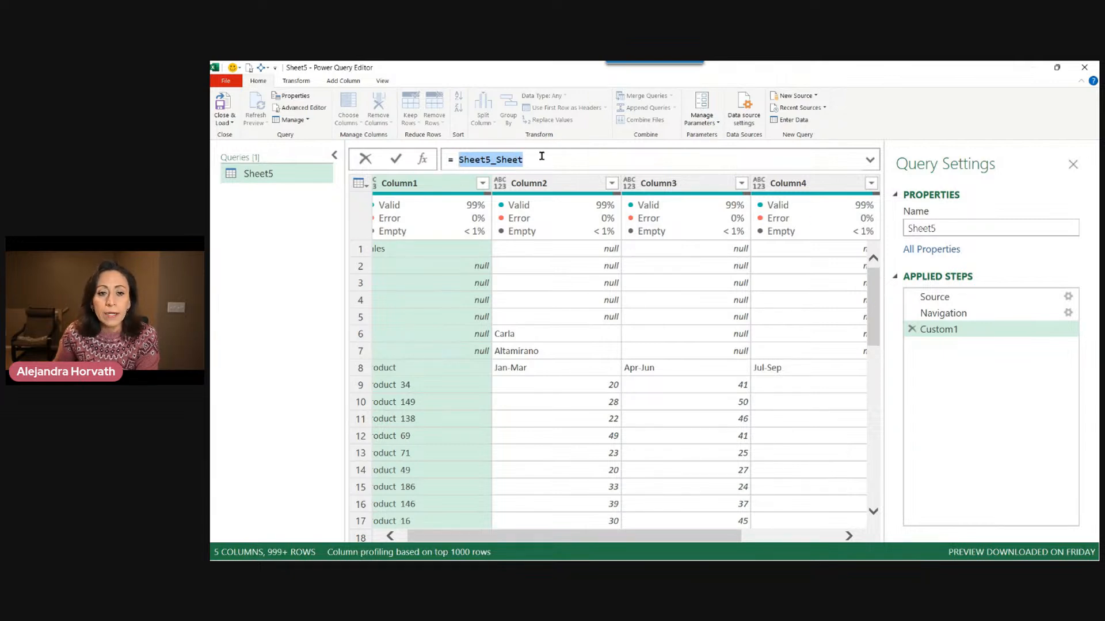
left_click(476, 160)
left_click_drag(460, 160, 497, 159)
left_click(518, 159)
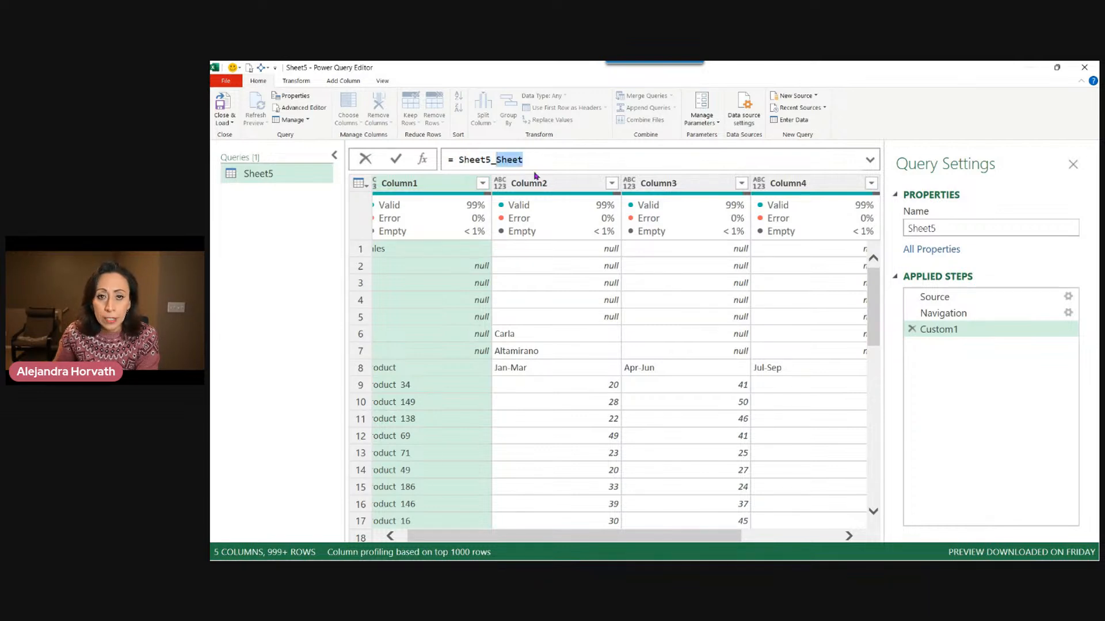
left_click(537, 160)
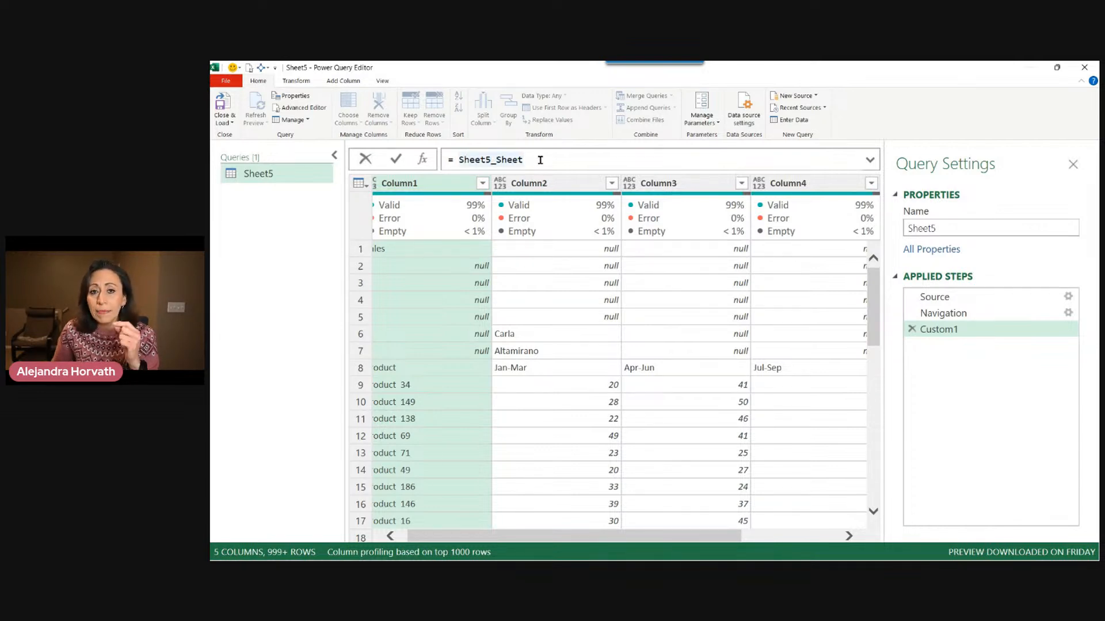
left_click_drag(540, 160, 458, 160)
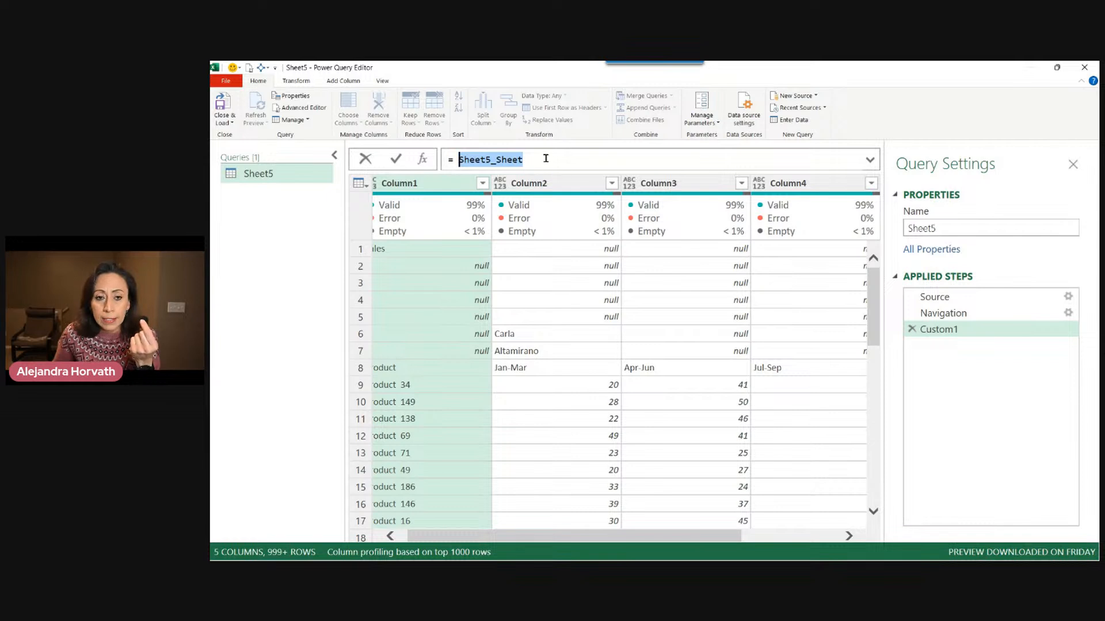
left_click(978, 315)
left_click(981, 315)
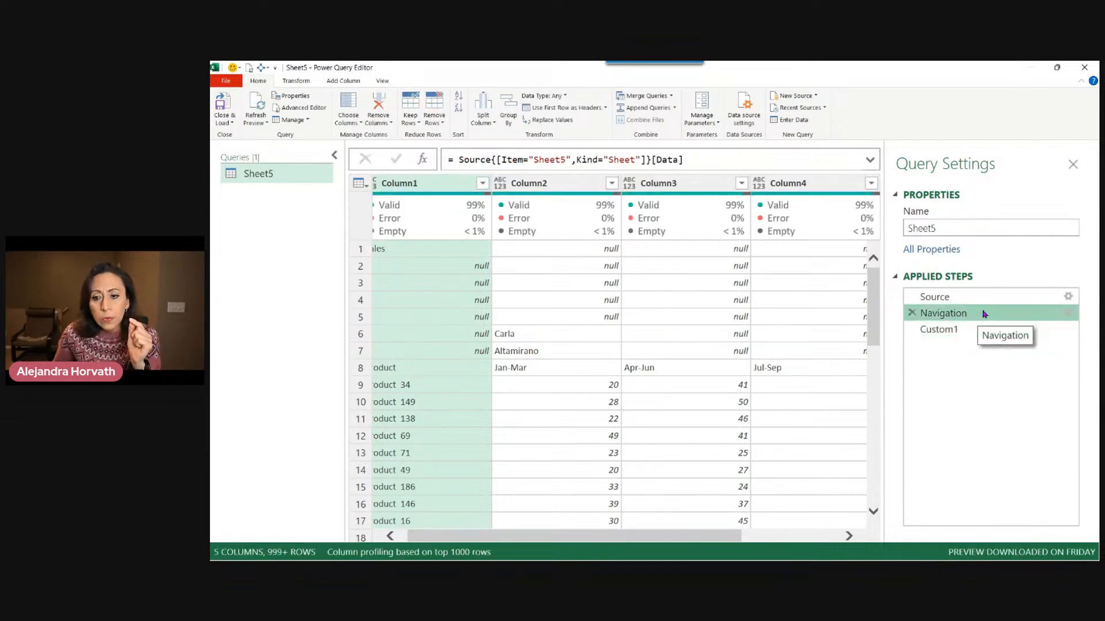
left_click(959, 325)
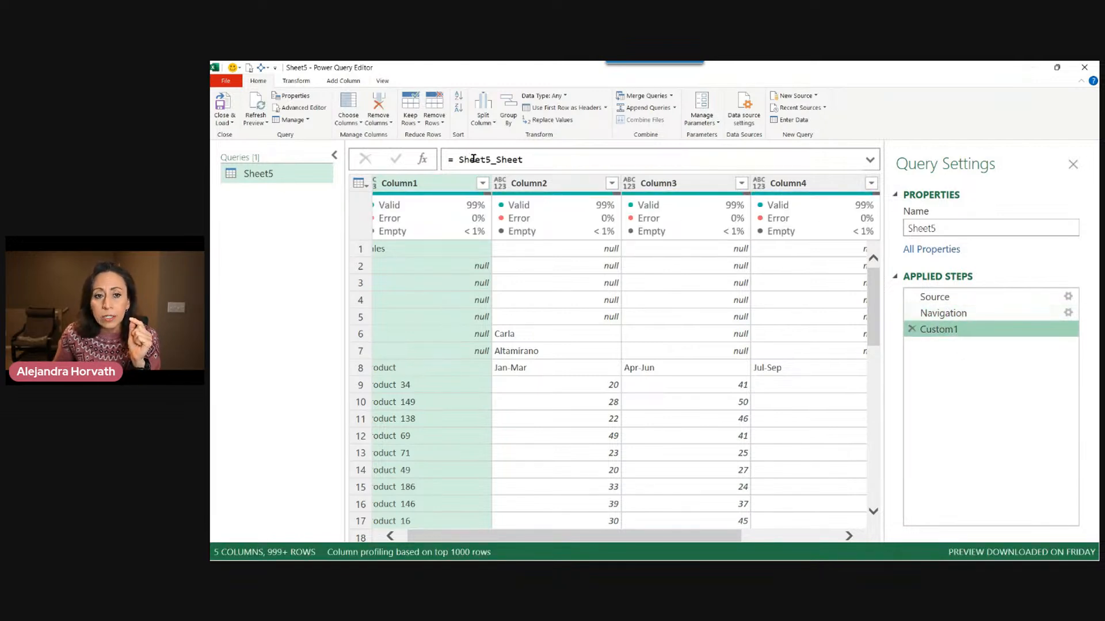
left_click_drag(459, 159, 525, 160)
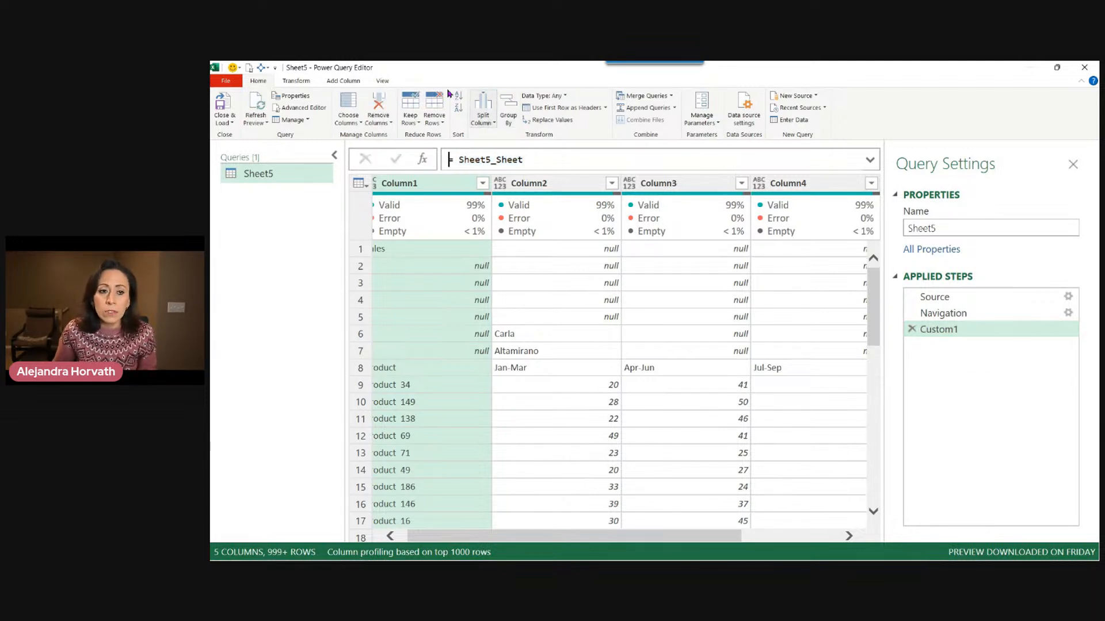
Open the Advanced Editor to review the query's M code line by line, then close it without changes.
left_click(382, 80)
left_click(515, 108)
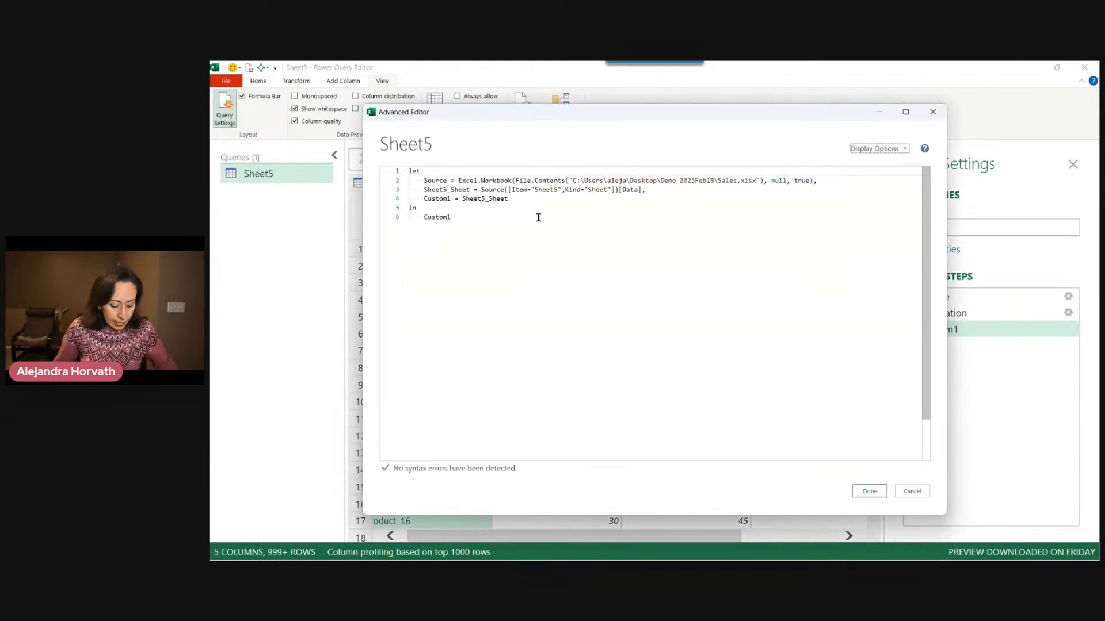
key("ctrl+shift+plus")
key("ctrl+shift+plus")
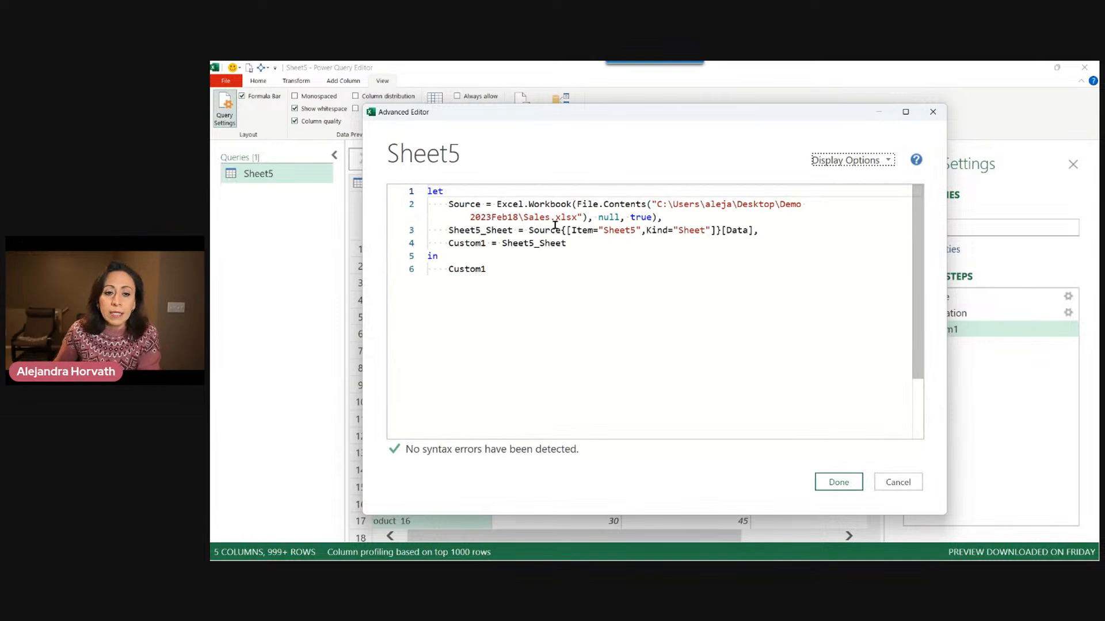
left_click_drag(444, 205, 658, 217)
left_click(499, 205)
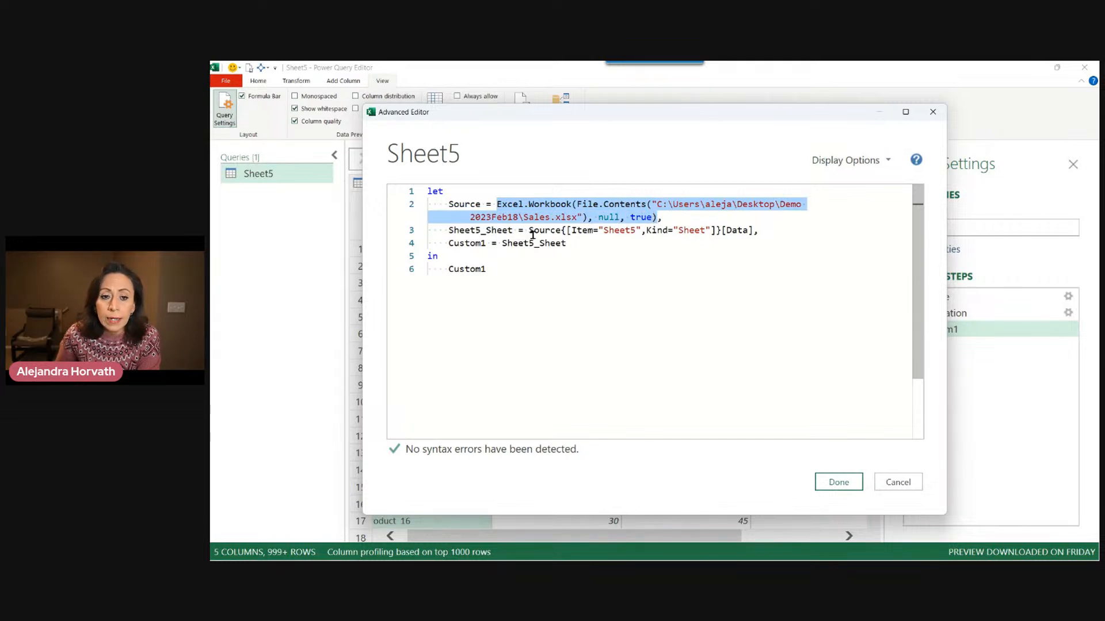
left_click_drag(528, 230, 755, 230)
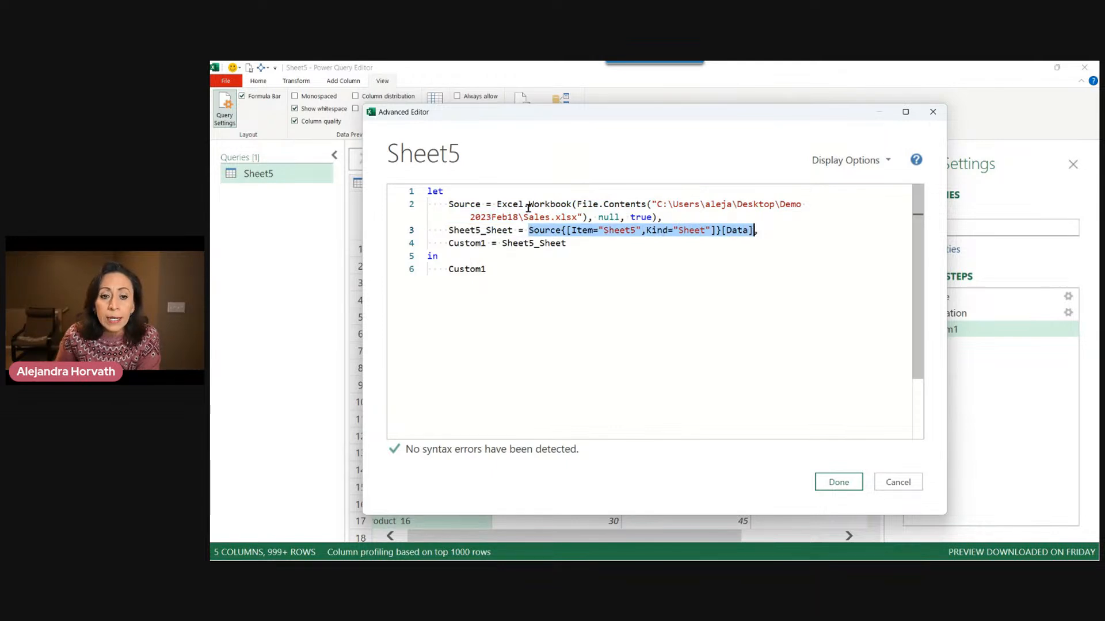
left_click_drag(449, 230, 514, 231)
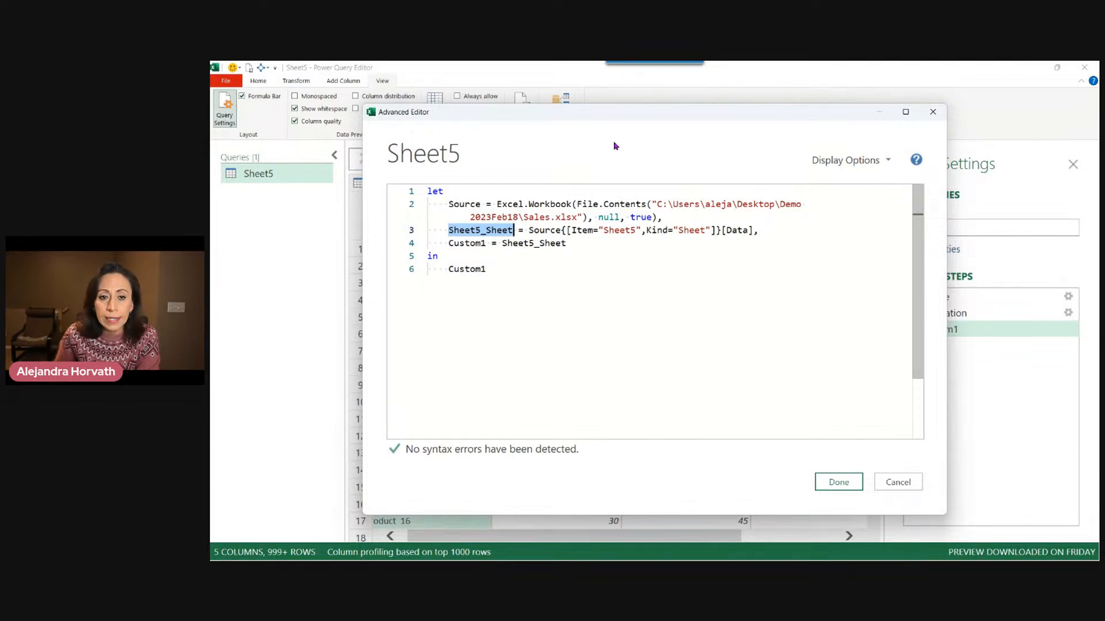
left_click_drag(620, 118, 697, 221)
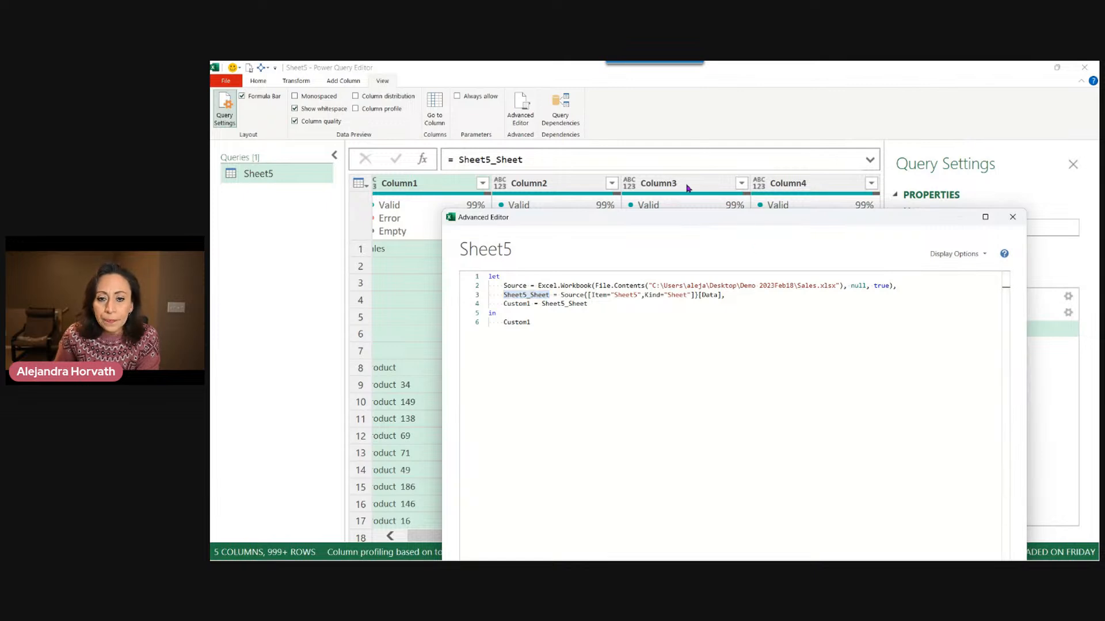
left_click_drag(682, 222, 643, 131)
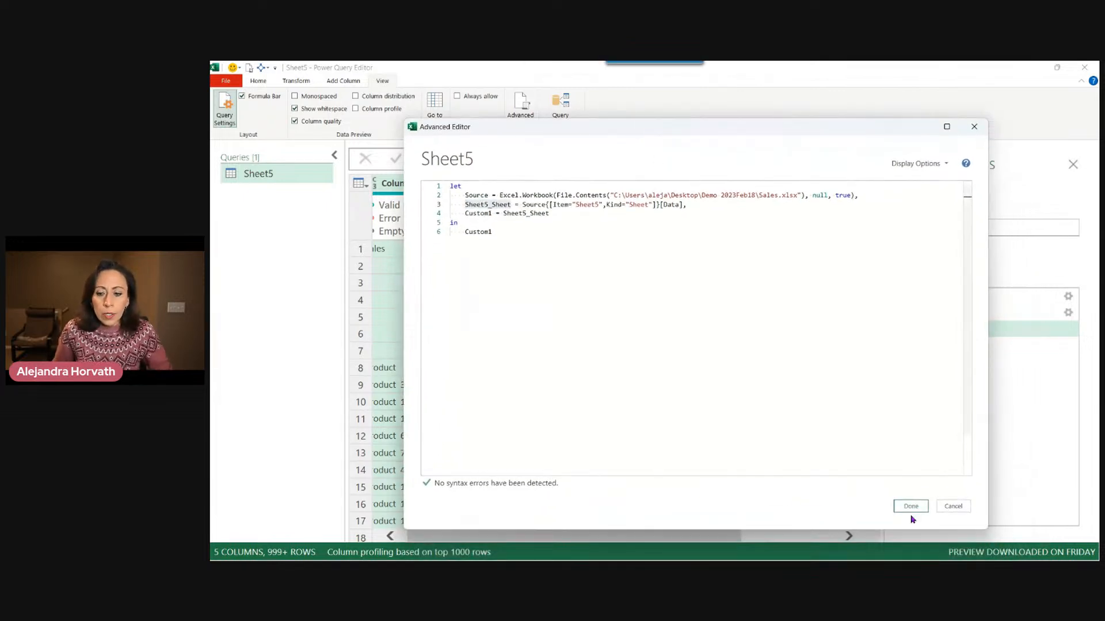
left_click(952, 507)
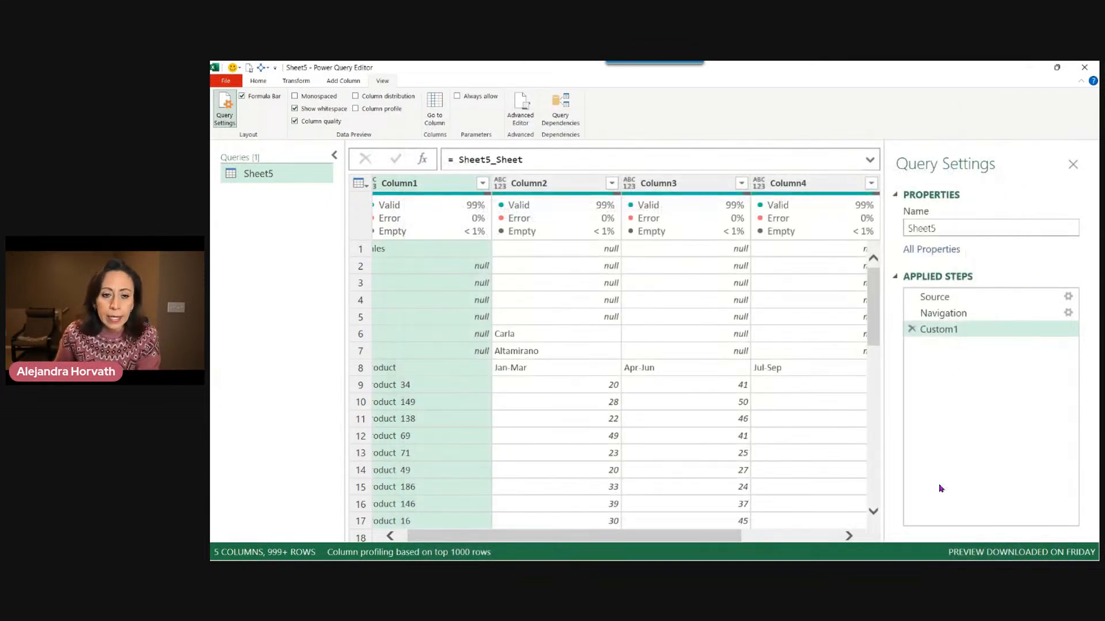
Wrap Sheet5_Sheet in the custom step's formula inside a Table.Skip function.
left_click(461, 164)
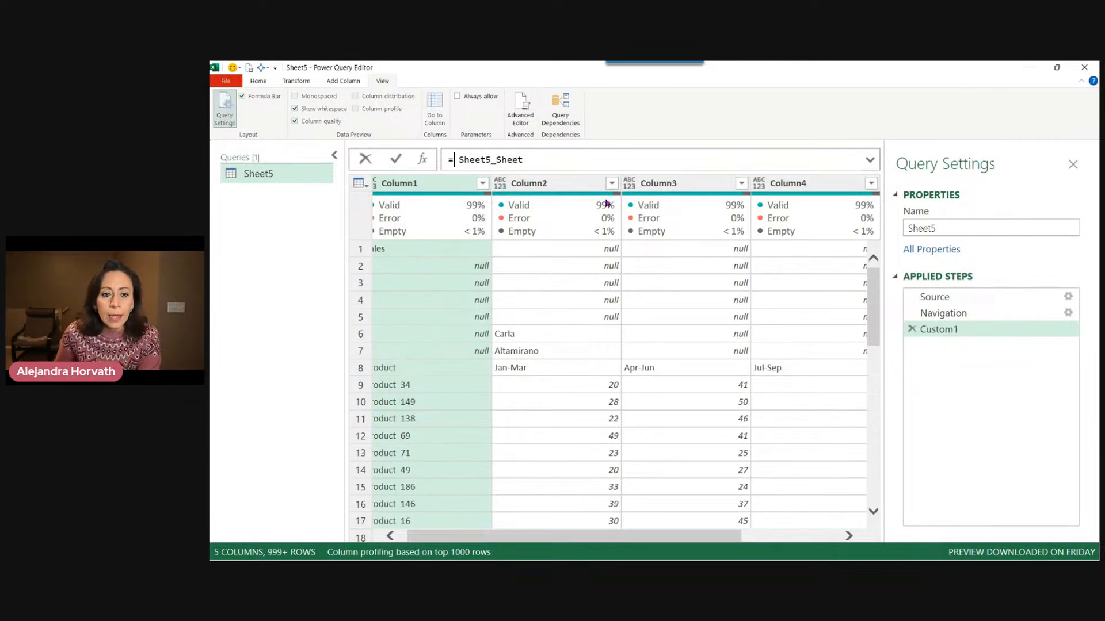
type("table")
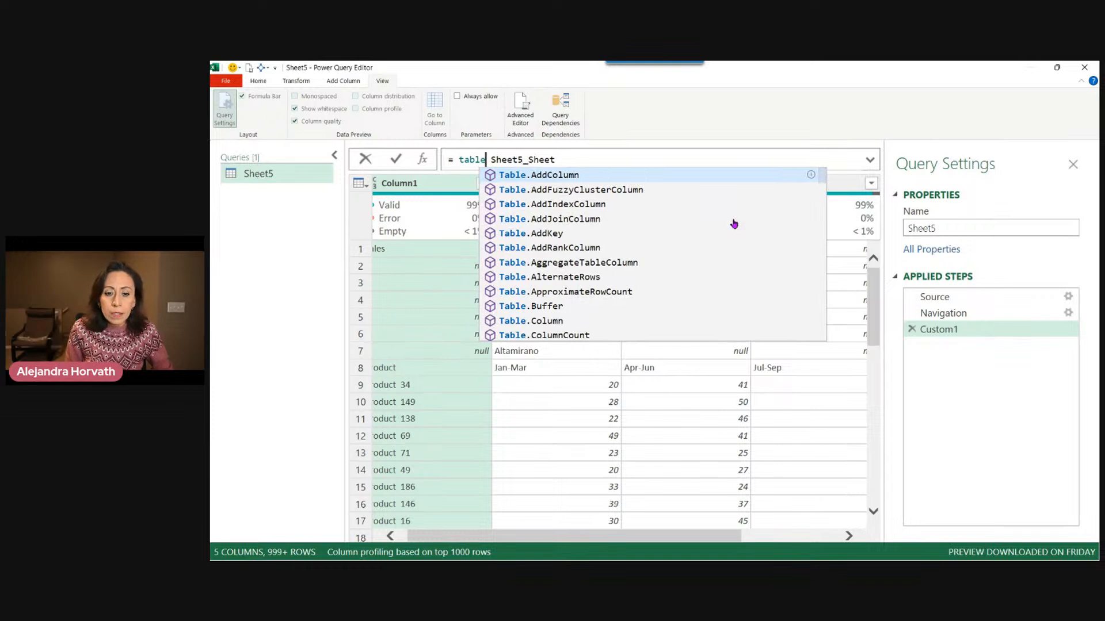
type("sk")
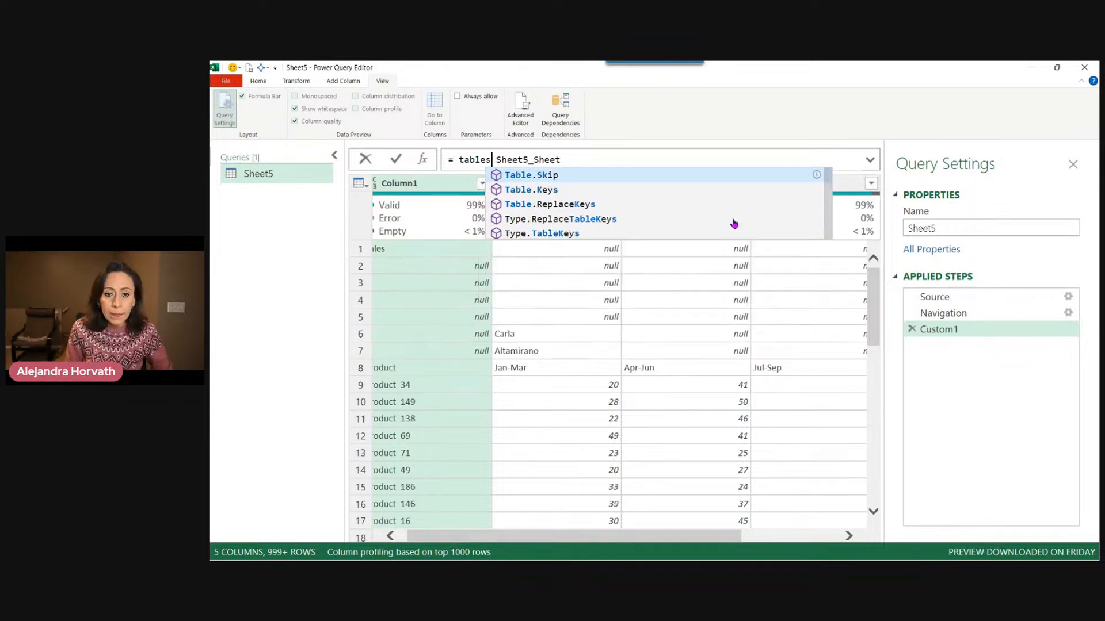
key("Tab")
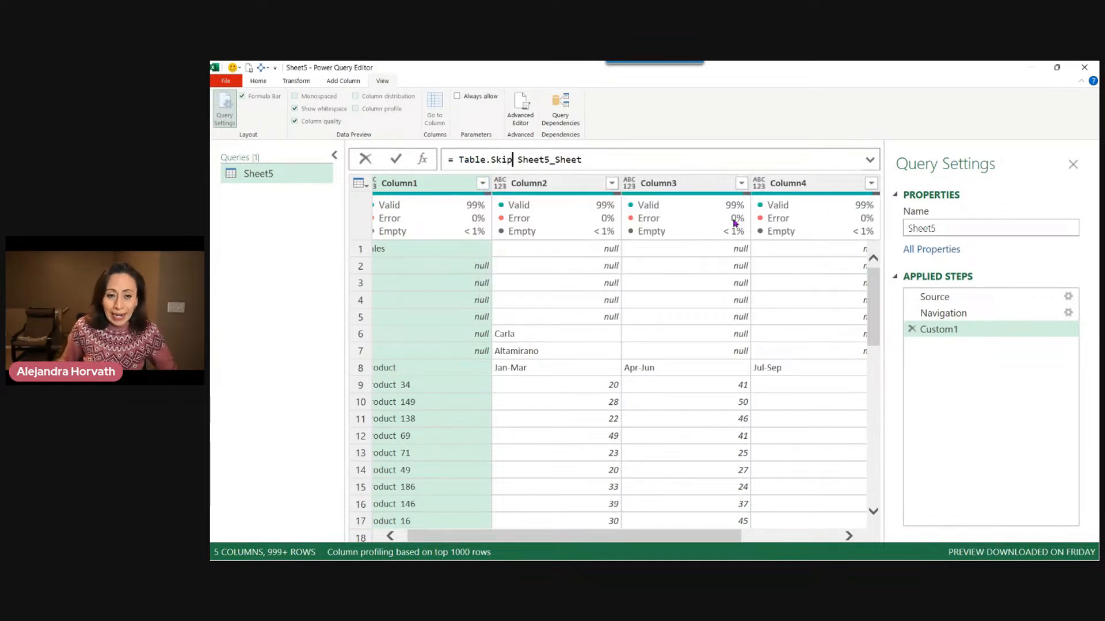
type("(")
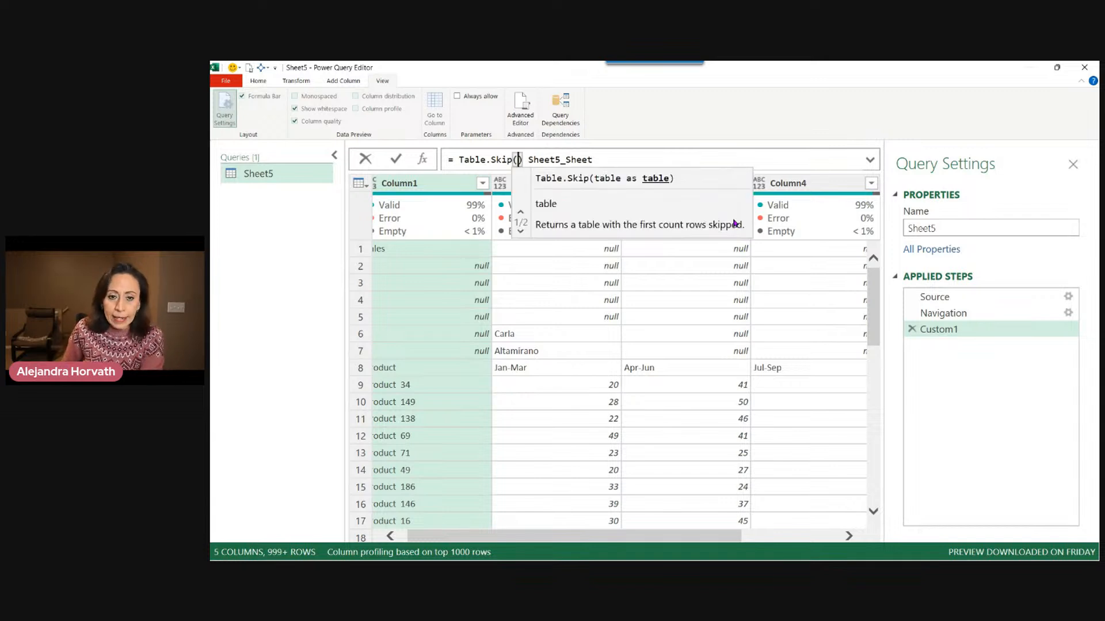
key("Delete")
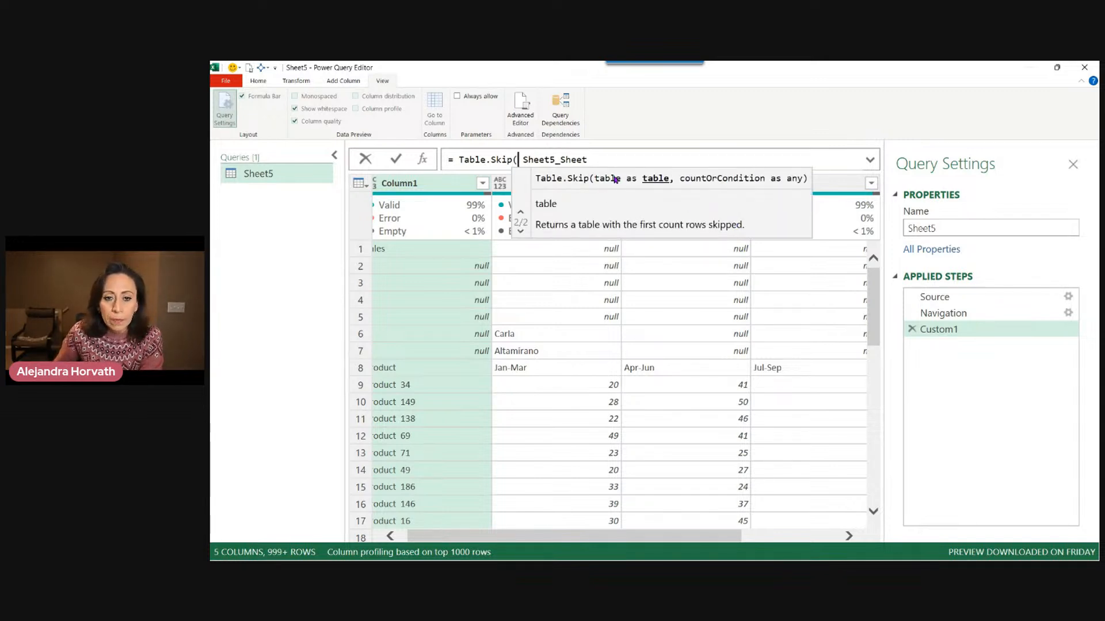
left_click(586, 160)
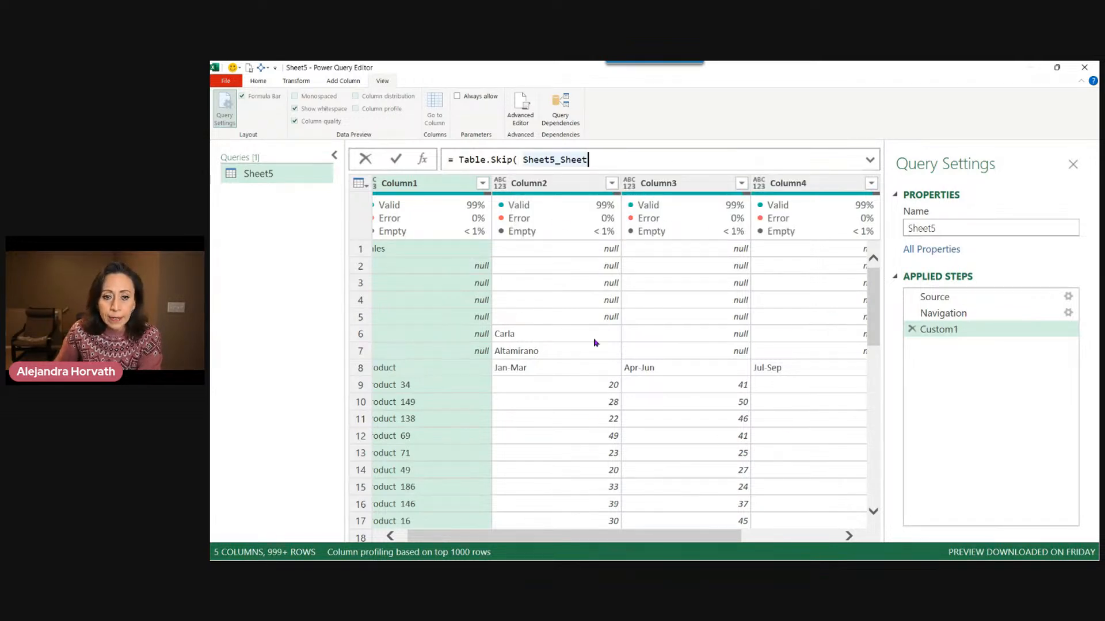
Add the skip condition each [Column2] = null to Table.Skip and commit the formula.
type(",")
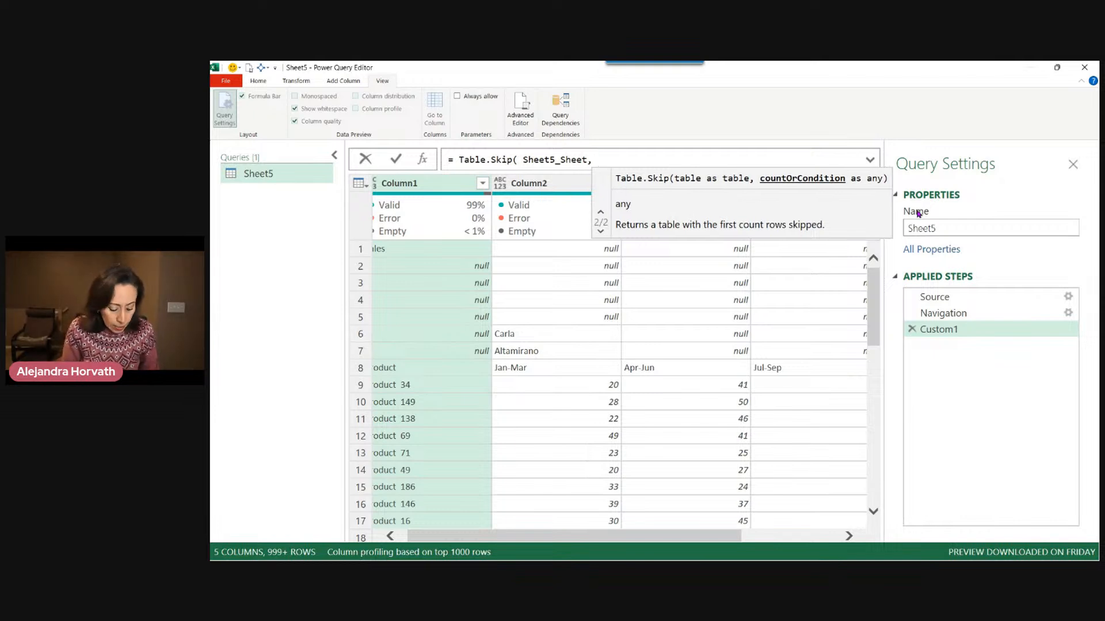
type("each")
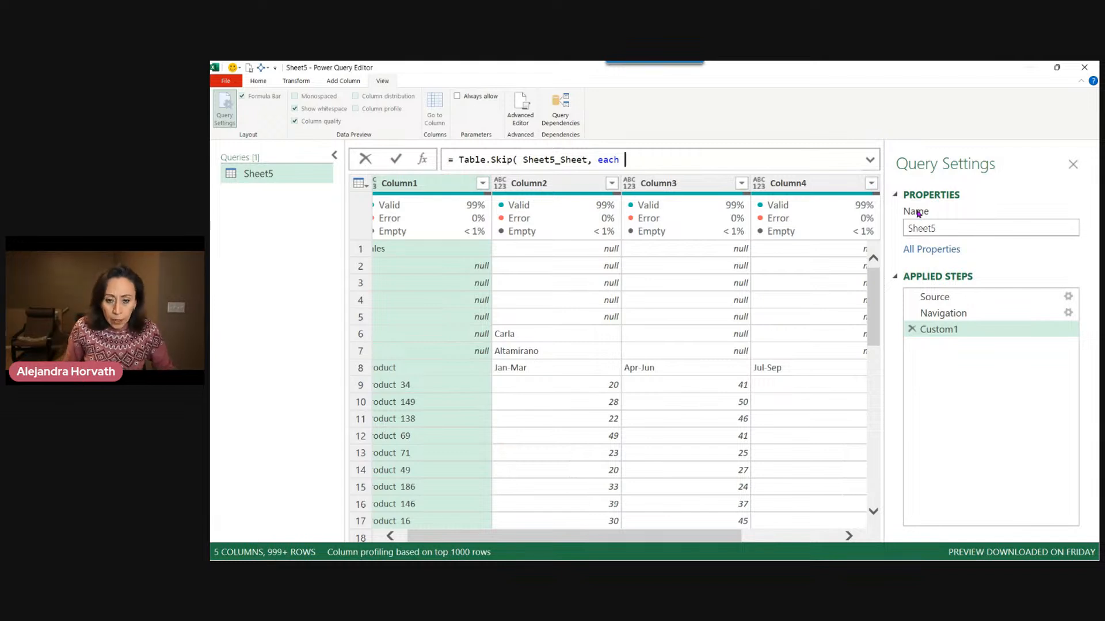
type("[Column")
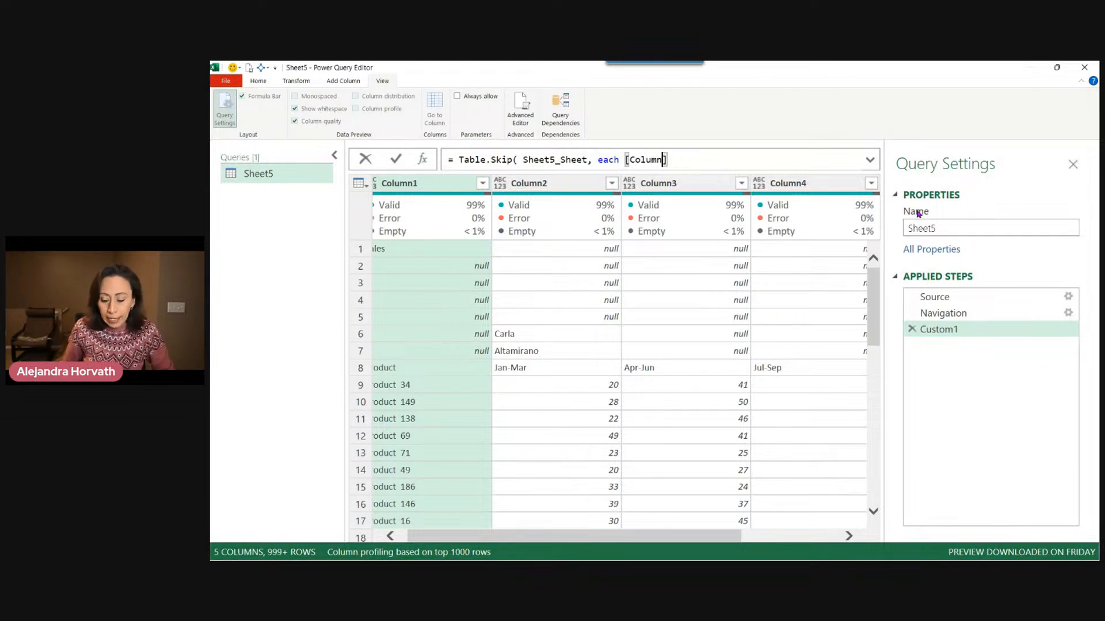
type("2]")
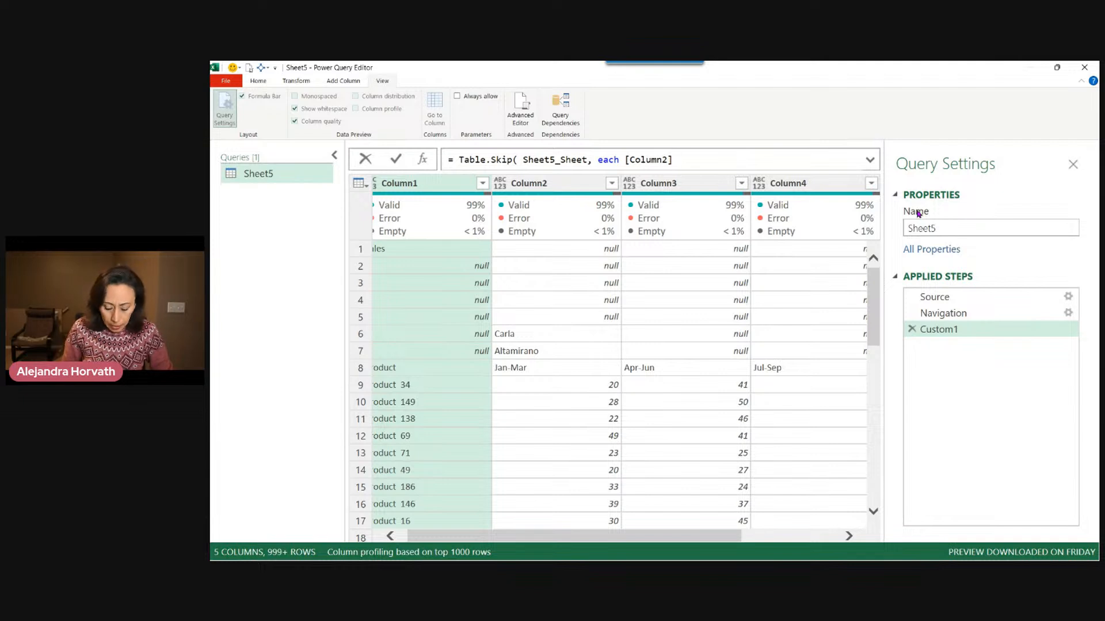
type(" <>")
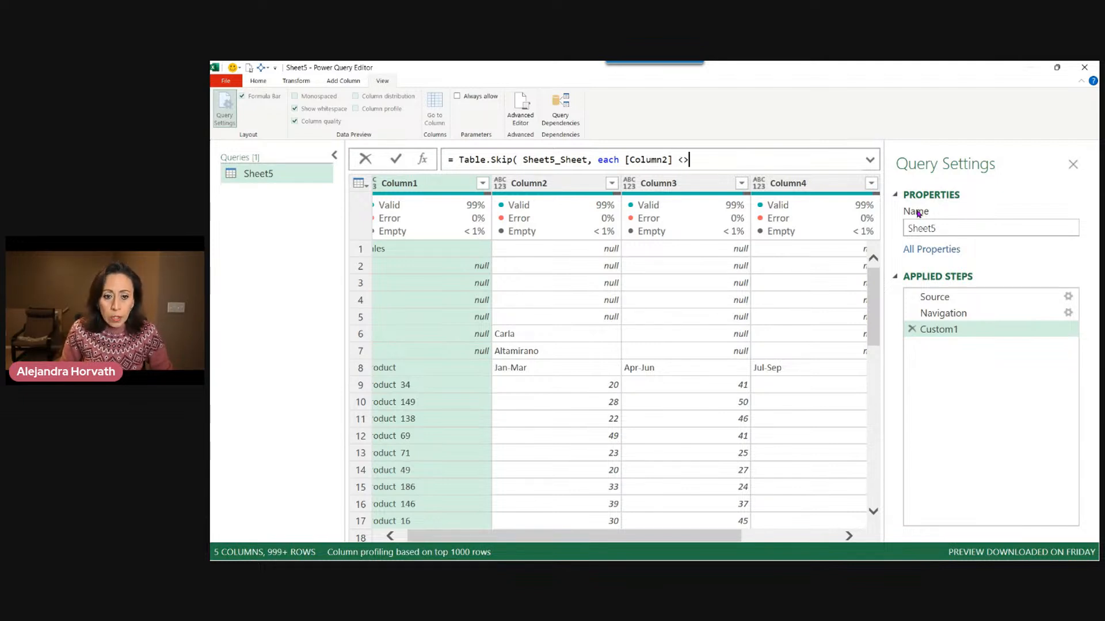
key("BackSpace")
key("BackSpace")
type("=")
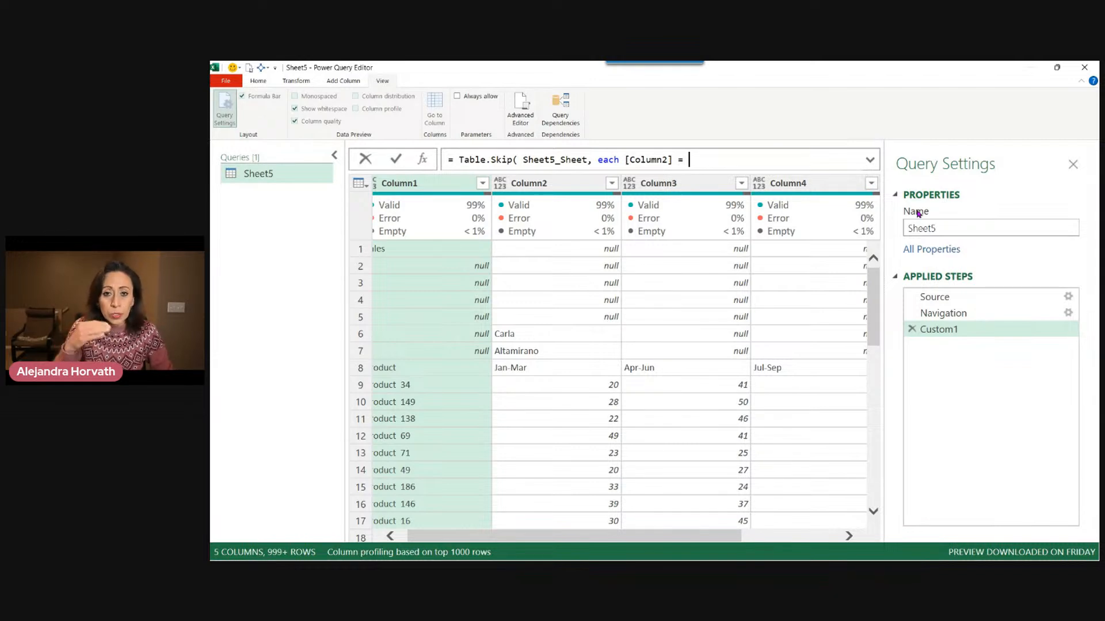
type(" null")
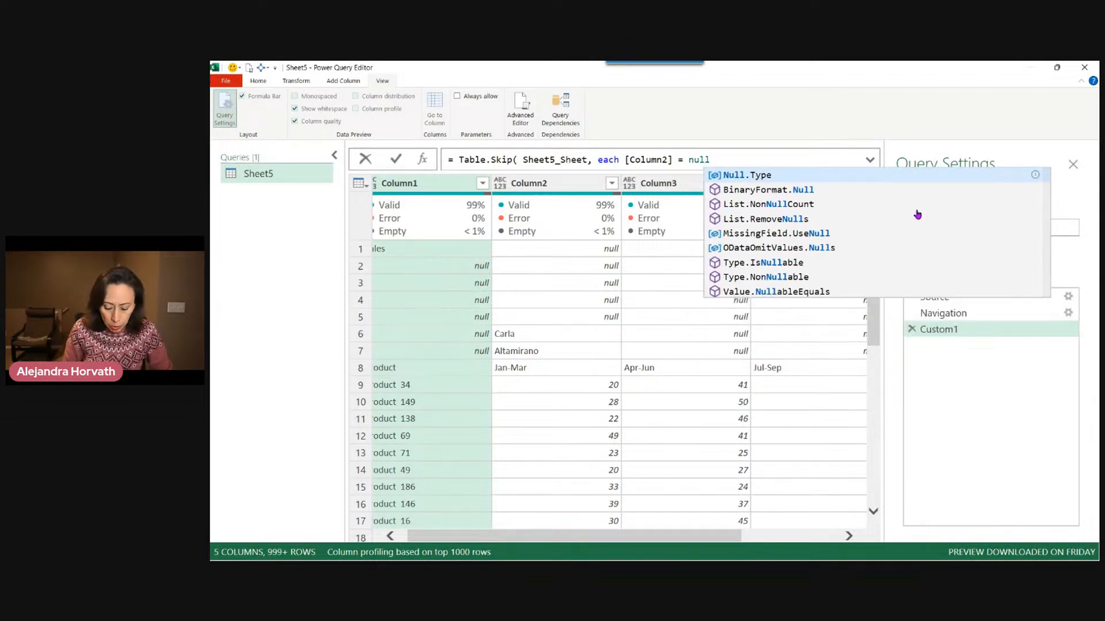
key("Escape")
type(")")
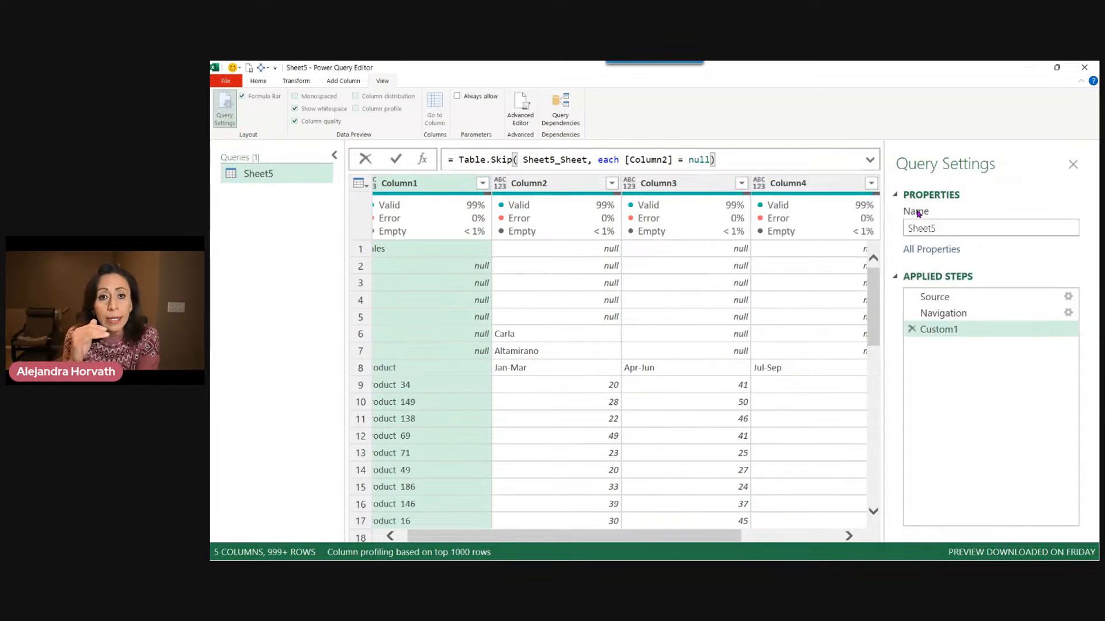
key("Return")
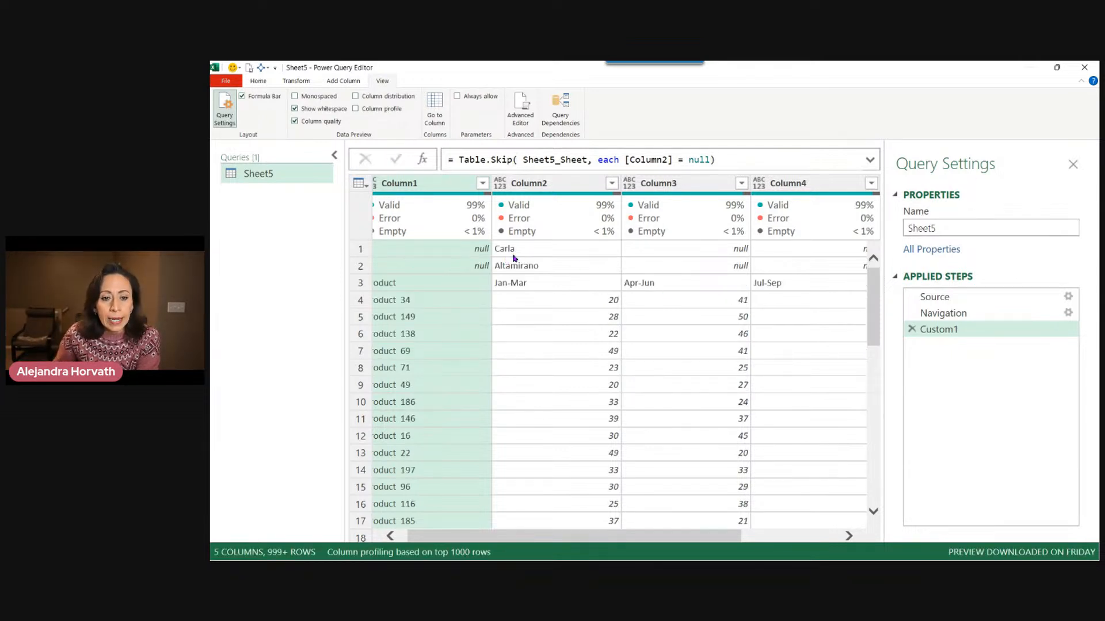
Rename the Custom1 applied step to Start.
left_click(526, 251)
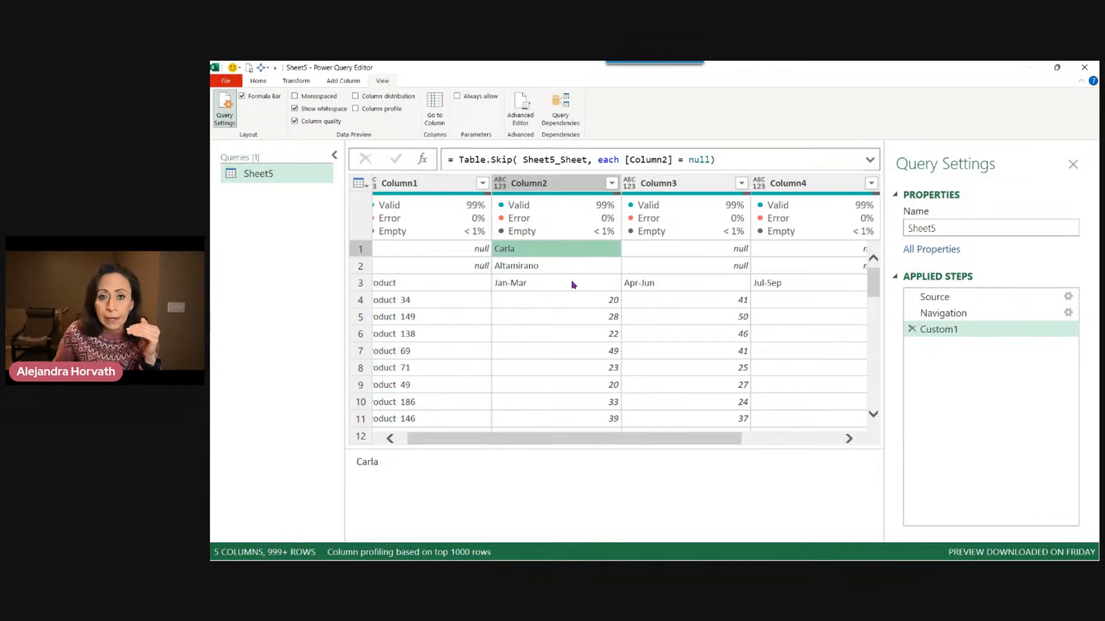
double_click(992, 329)
type("Start")
key("Return")
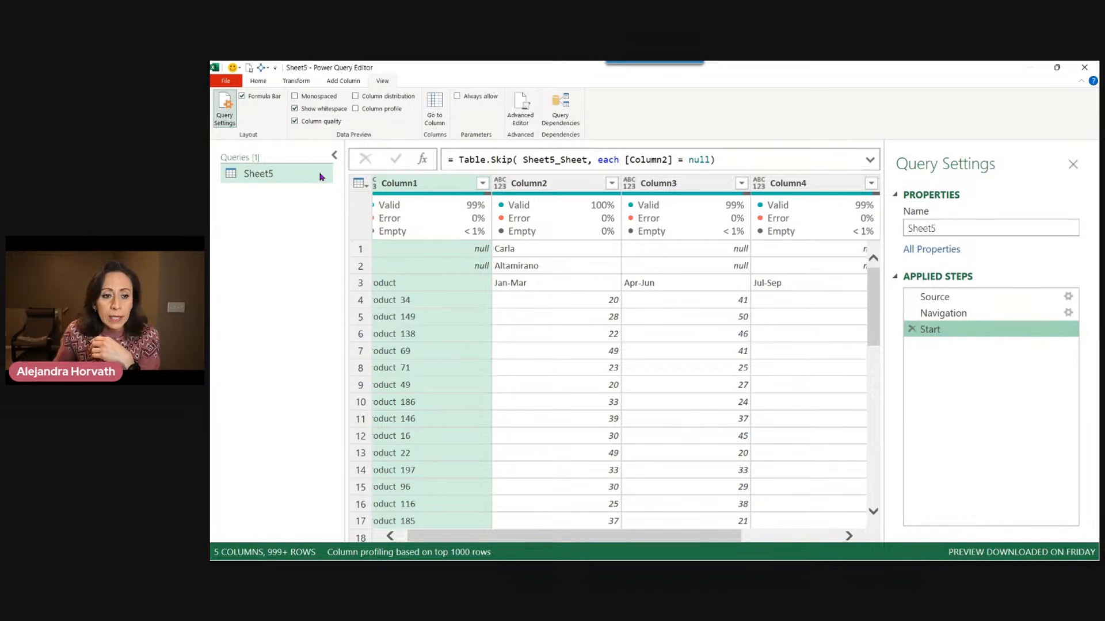
Rename the Sheet5 query to MySample and collapse the queries pane.
left_click(274, 175)
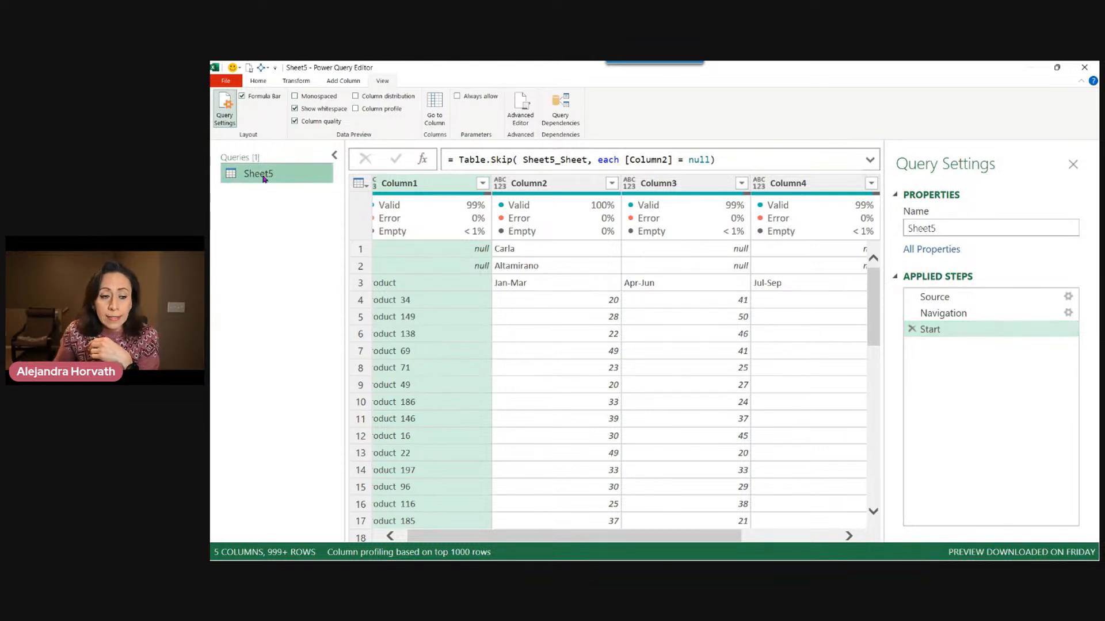
double_click(273, 175)
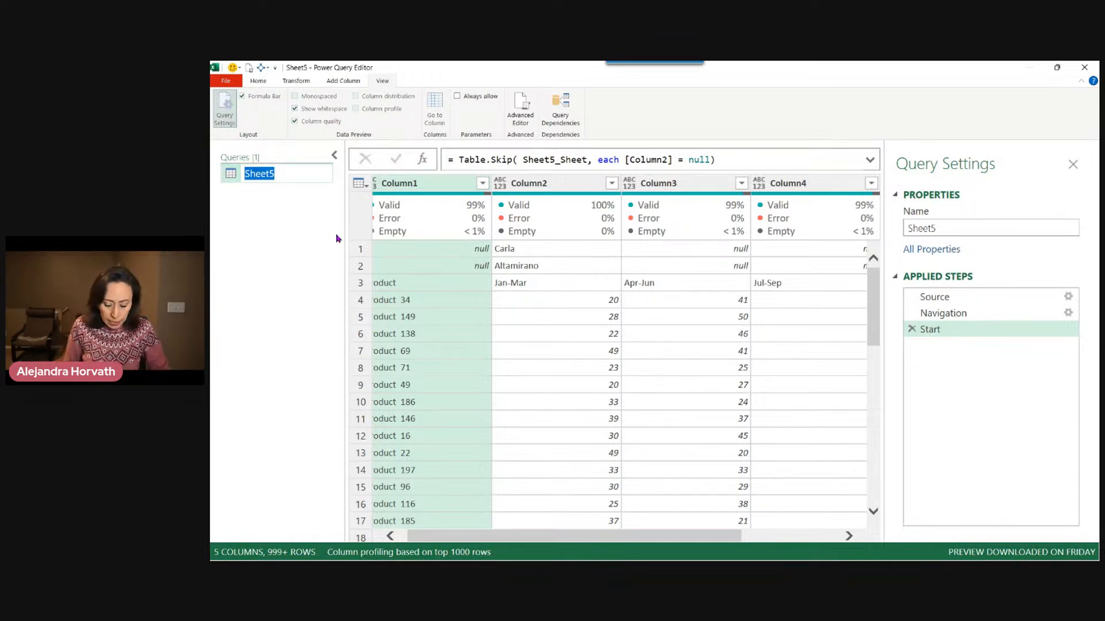
type("MySample")
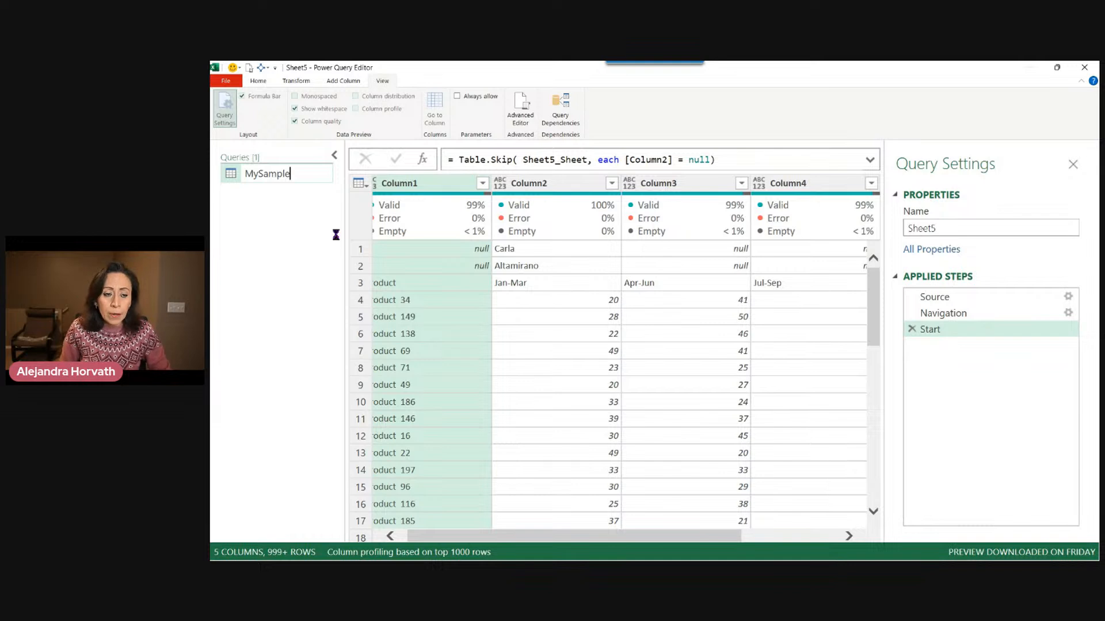
key("Return")
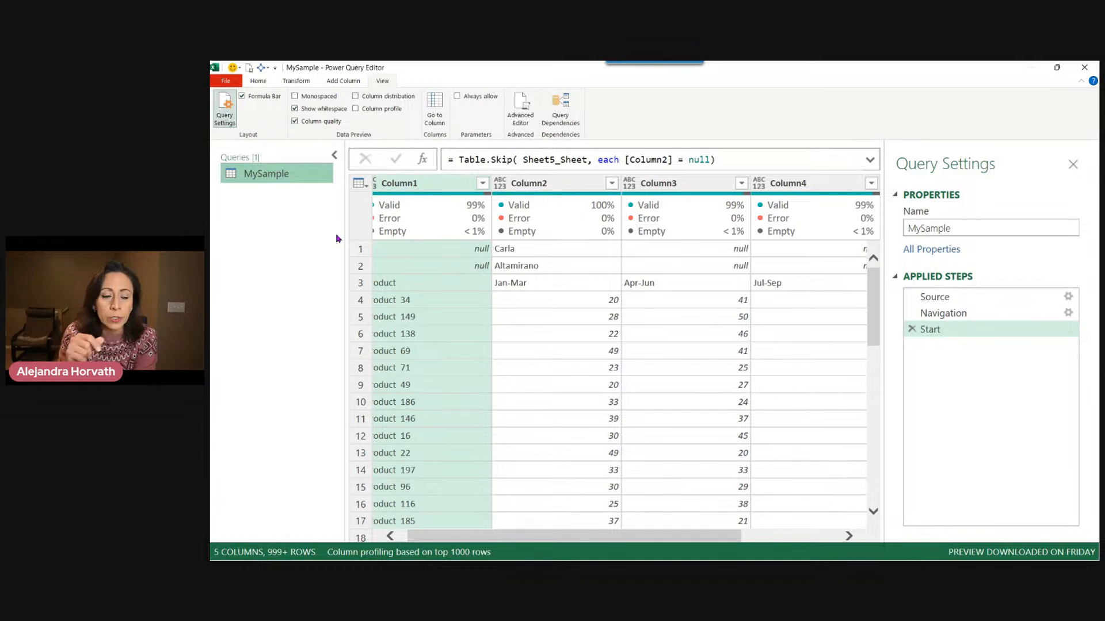
left_click(334, 155)
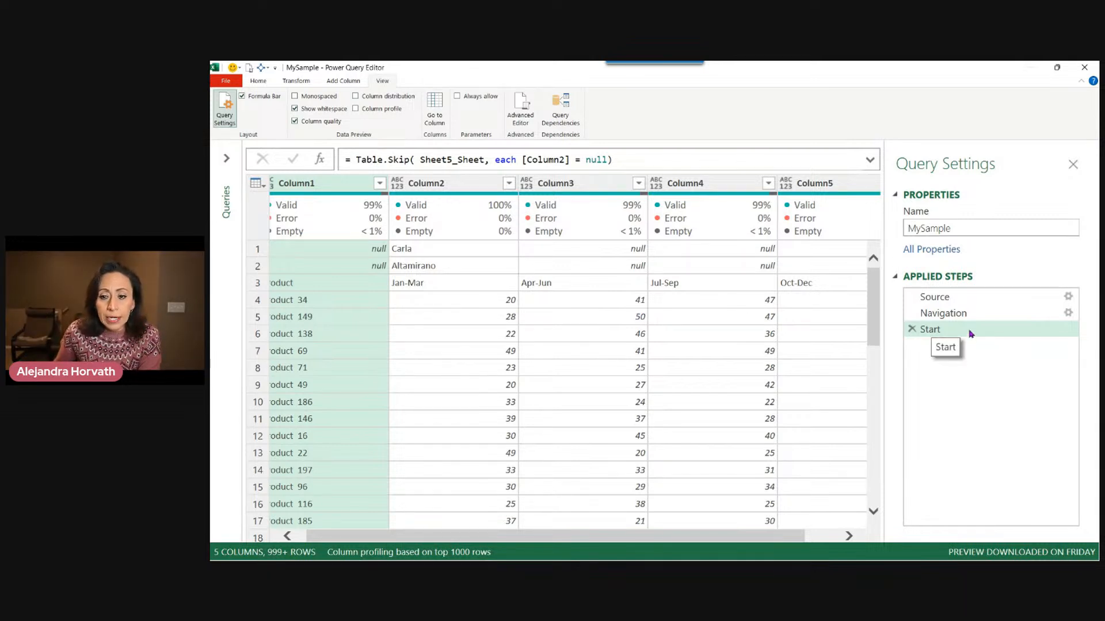
Examine the first two rows of Column2 holding the name values.
left_click(453, 251)
left_click(460, 269)
left_click(466, 252)
left_click(466, 267)
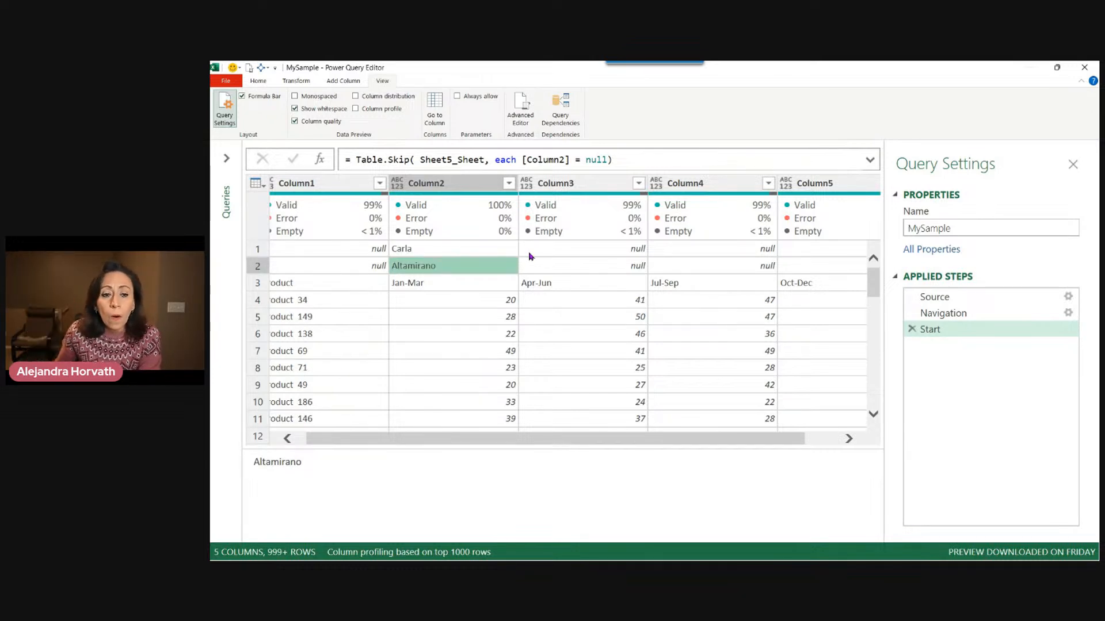
left_click(482, 249)
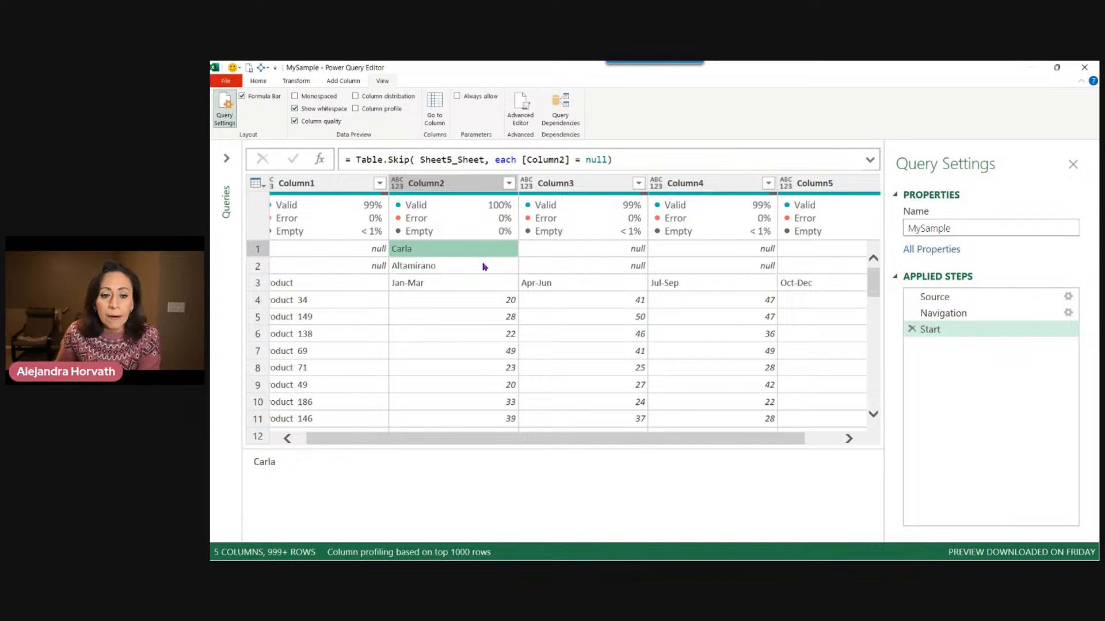
left_click(484, 266)
left_click(482, 249)
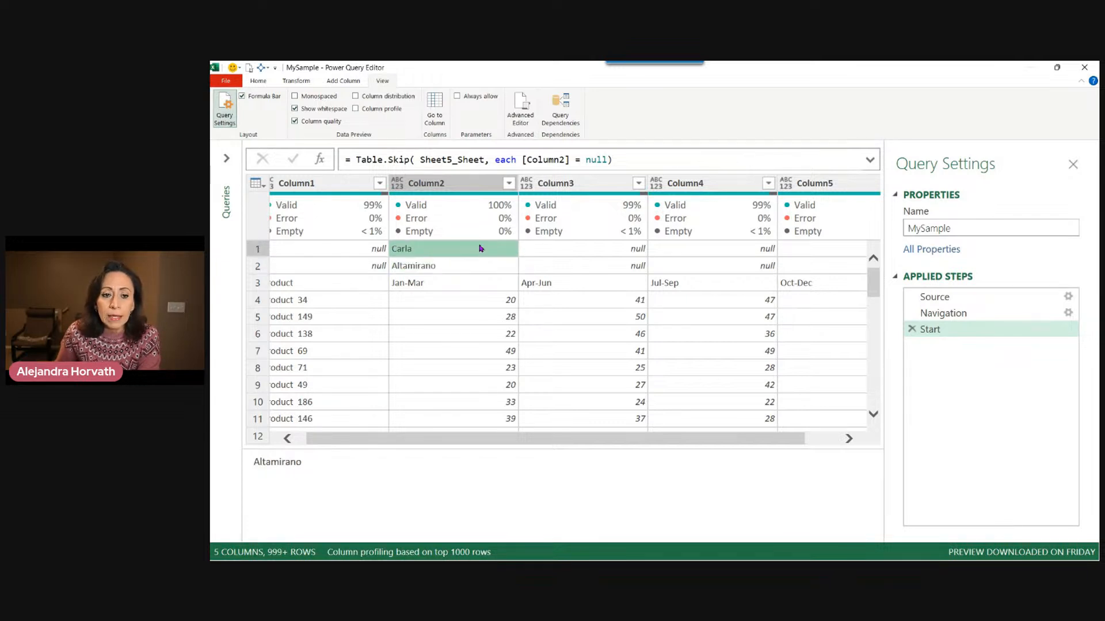
left_click(483, 266)
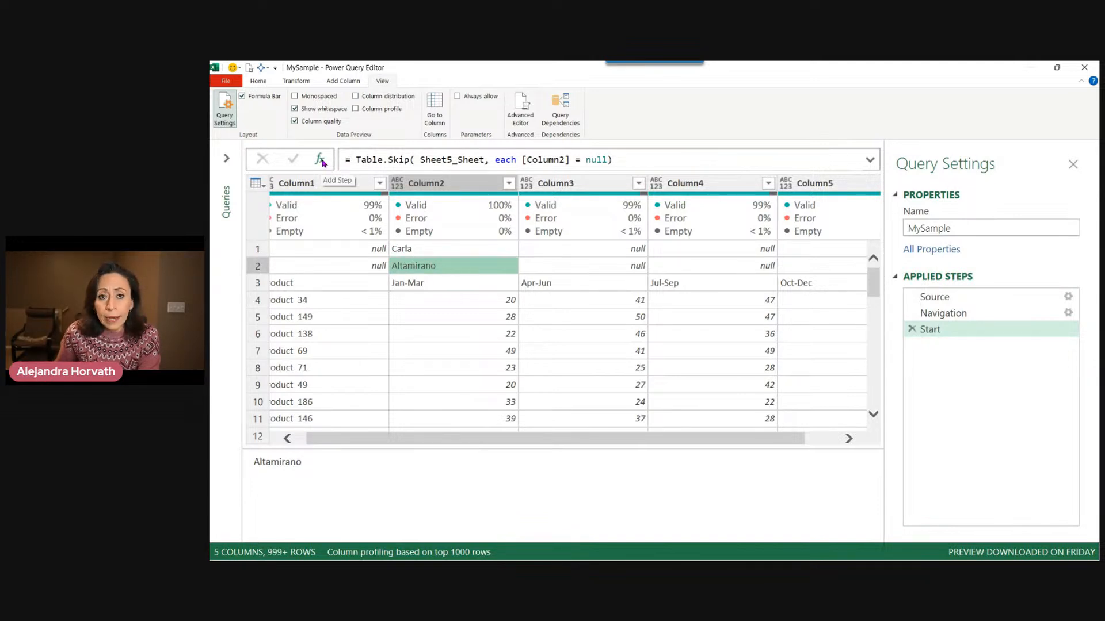
Insert a new step after Start with the formula Table.FirstN (Start, 2) to keep the first two rows.
right_click(952, 333)
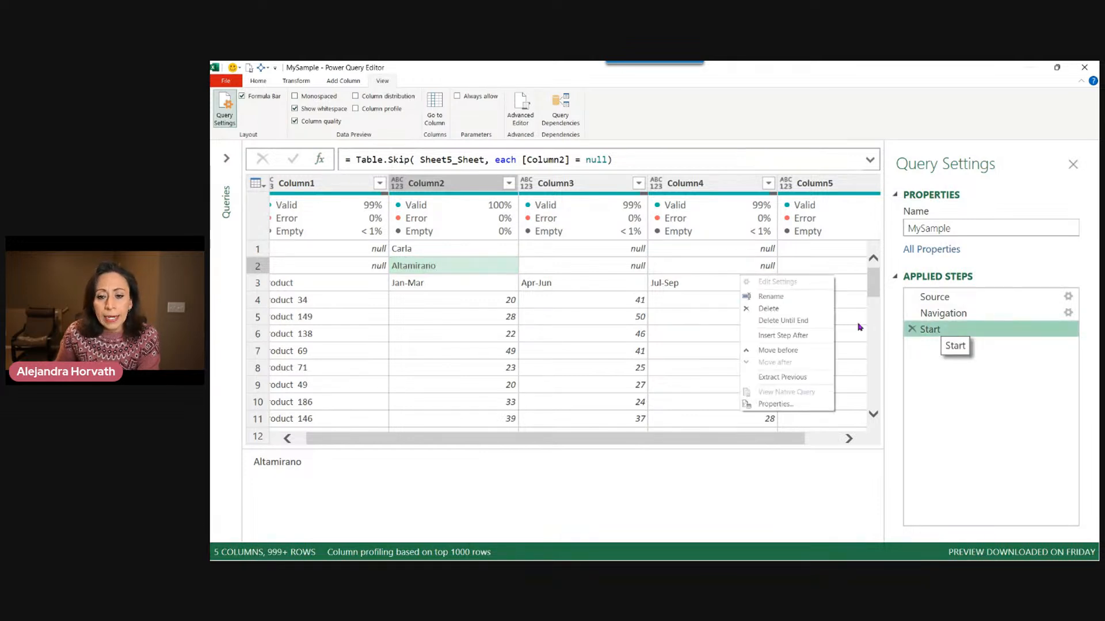
left_click(811, 340)
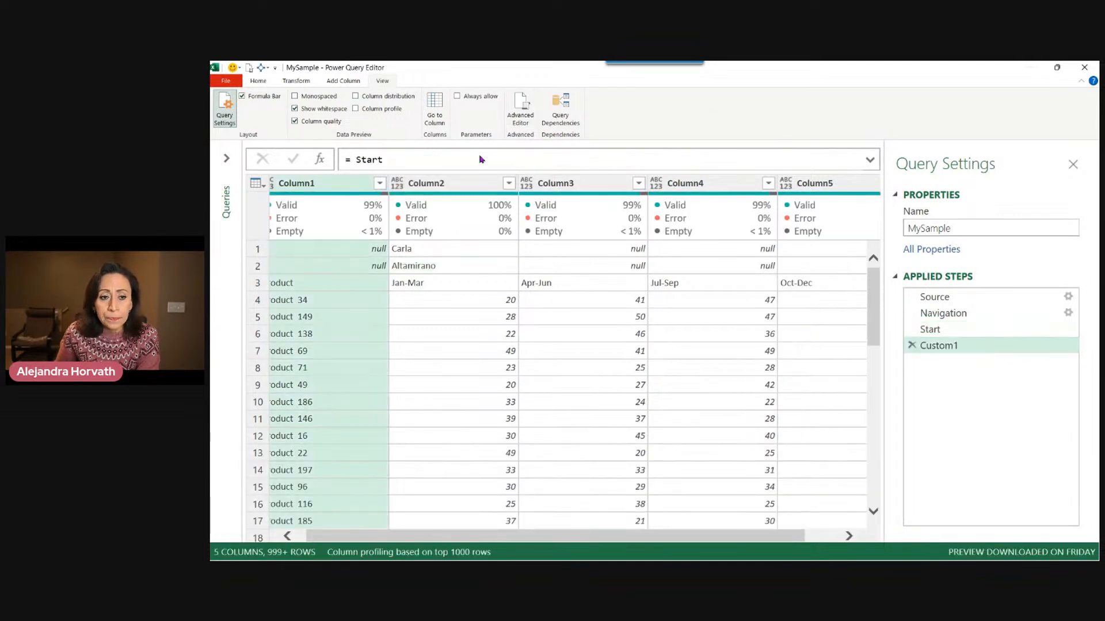
left_click(351, 161)
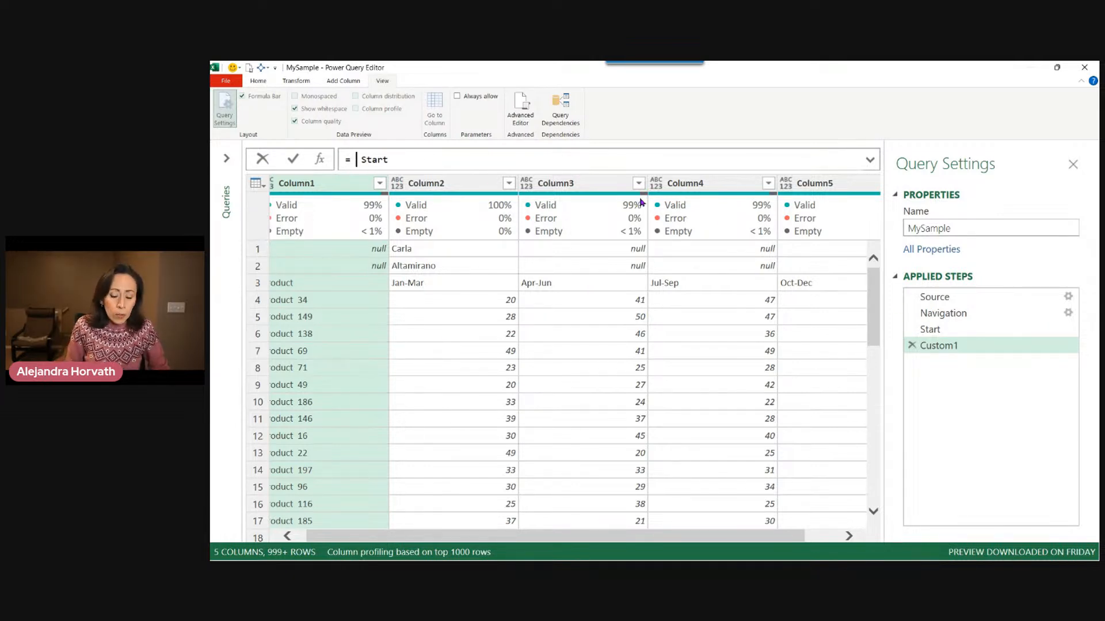
type("tas")
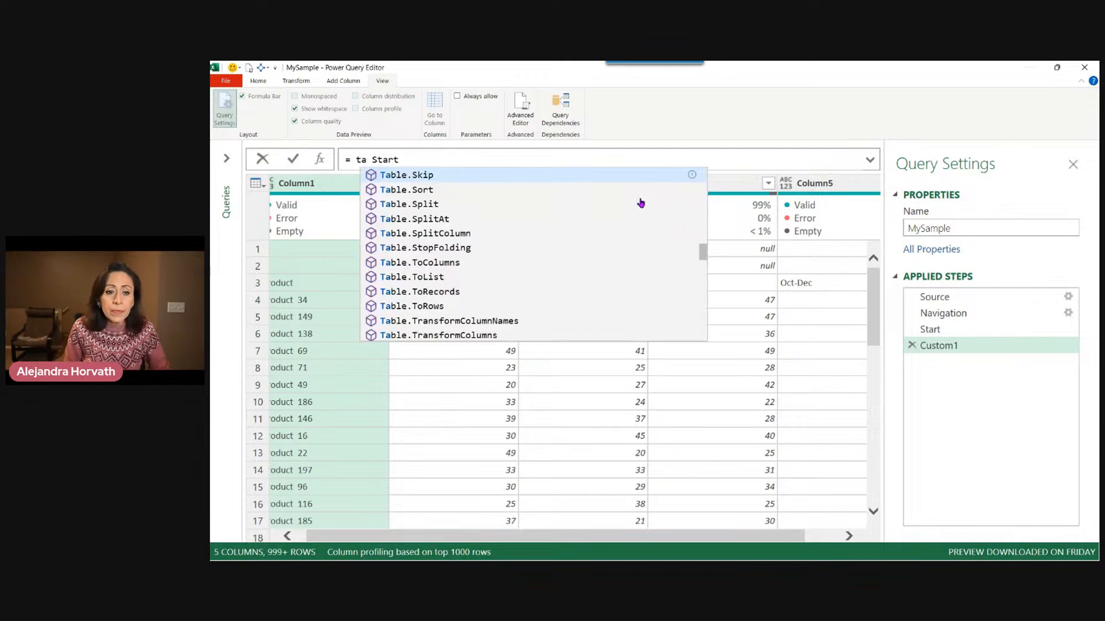
type("k")
key("BackSpace")
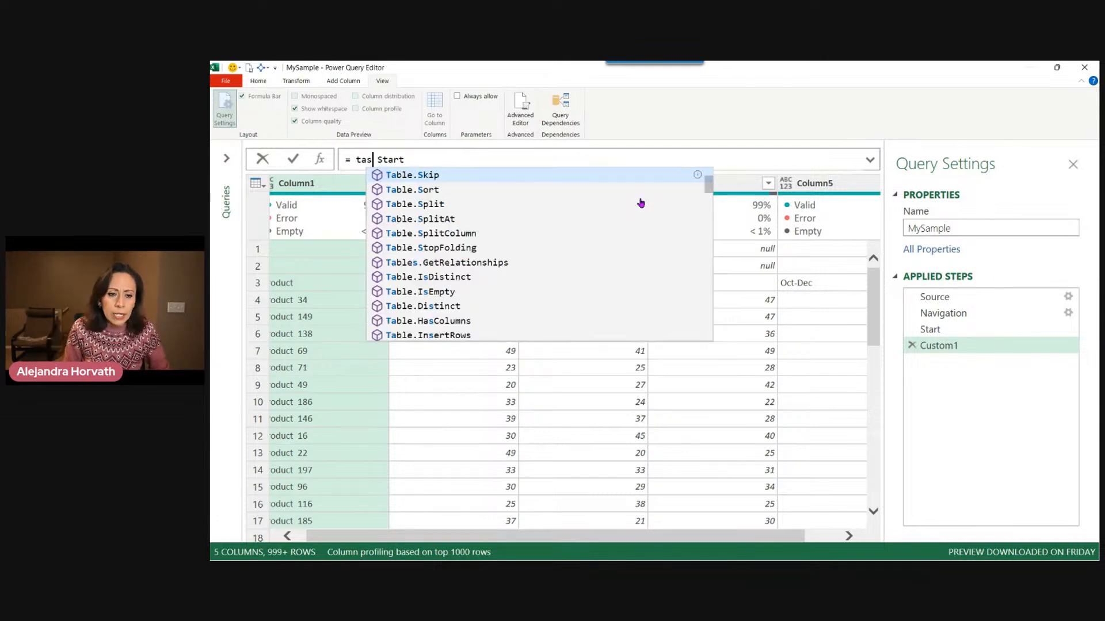
key("BackSpace")
type("fir")
key("Tab")
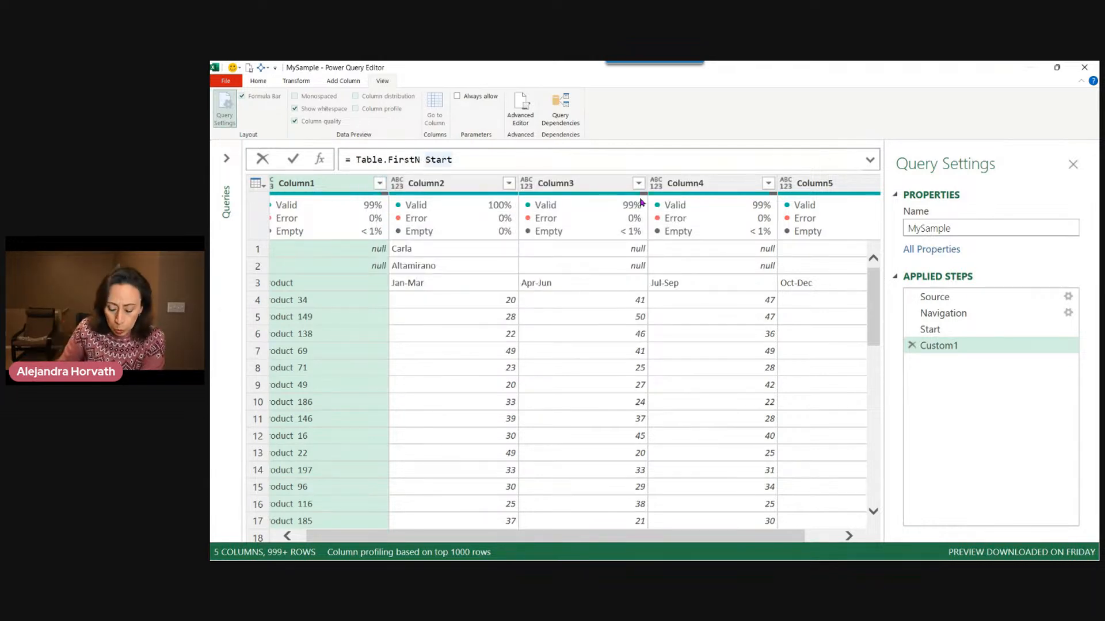
type("(")
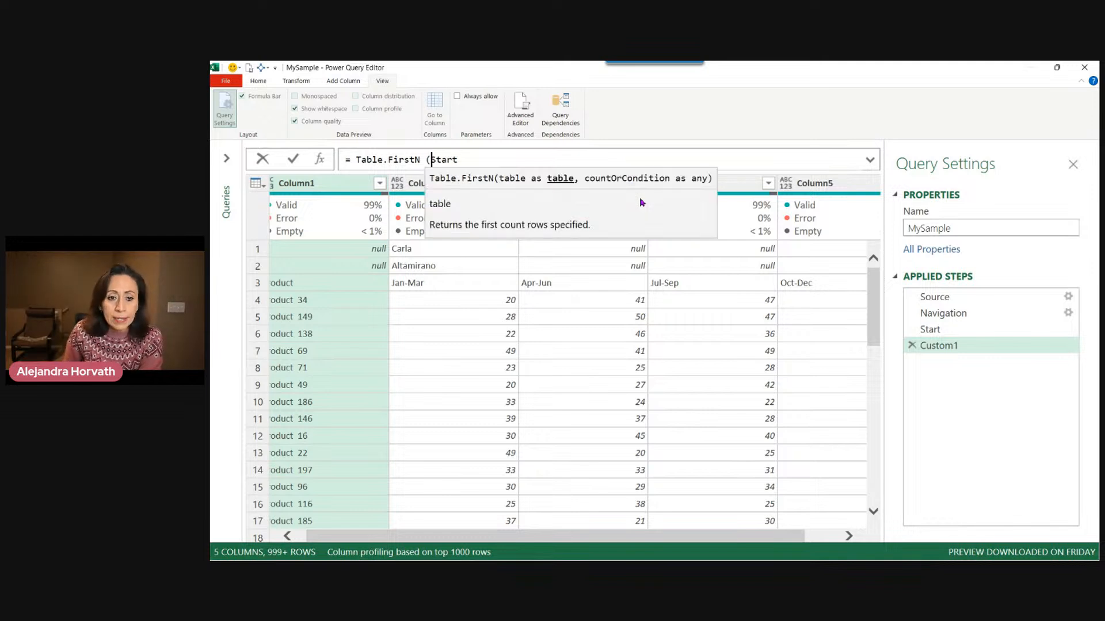
key("End")
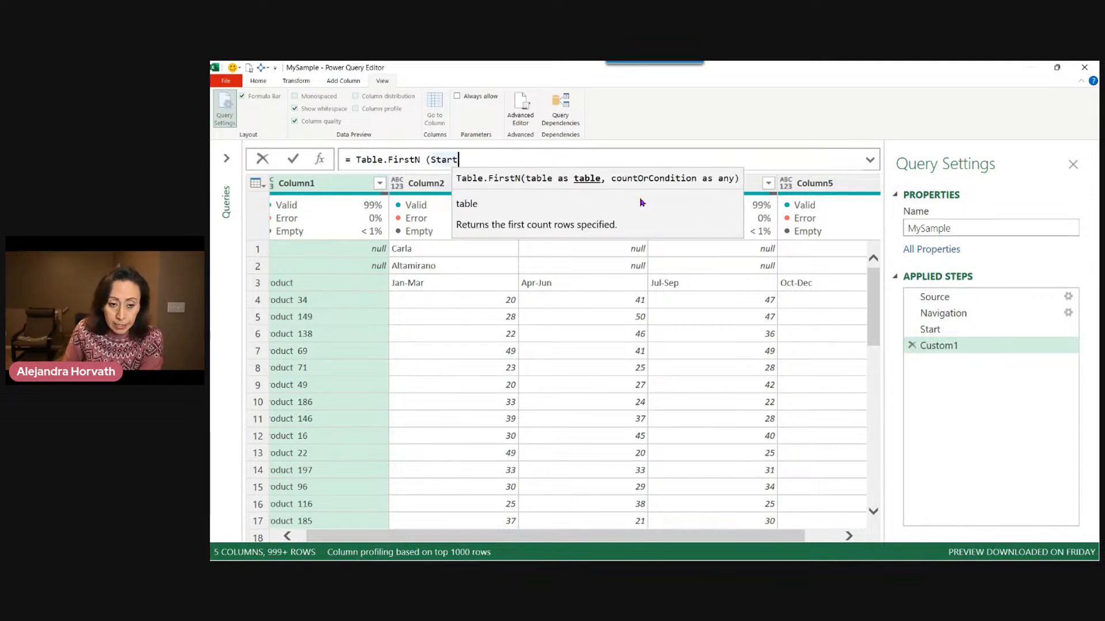
type(",")
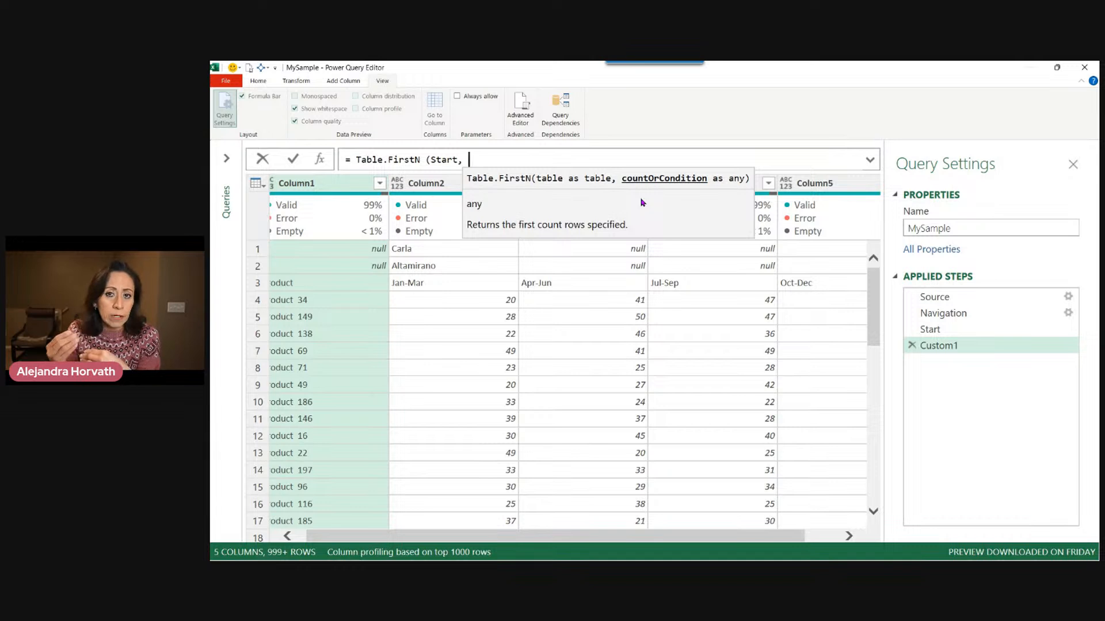
type("2")
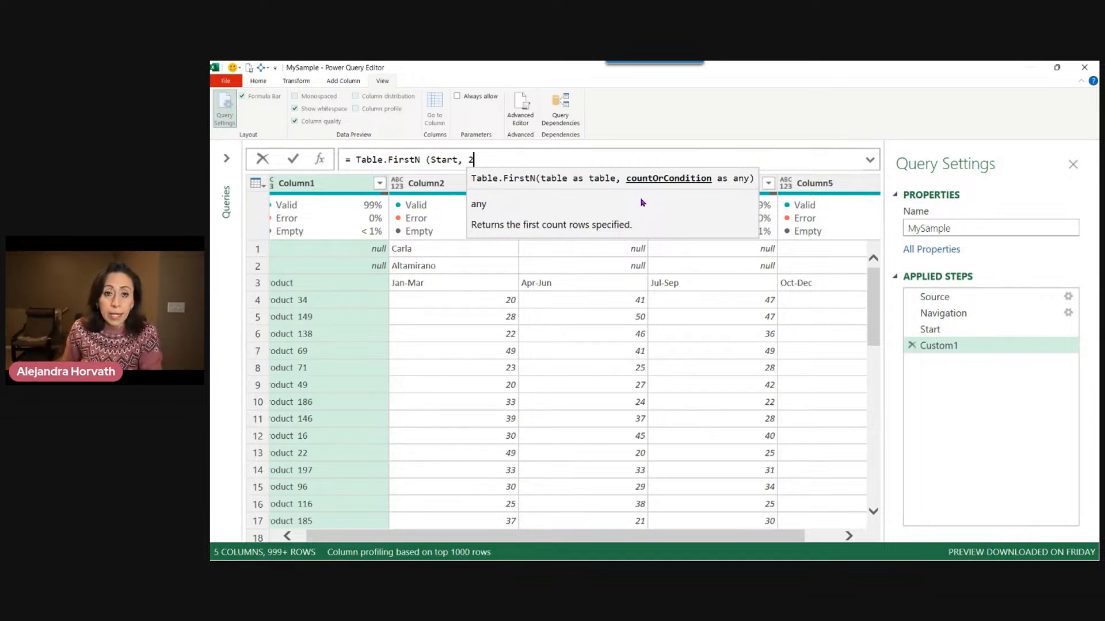
type(")")
key("Return")
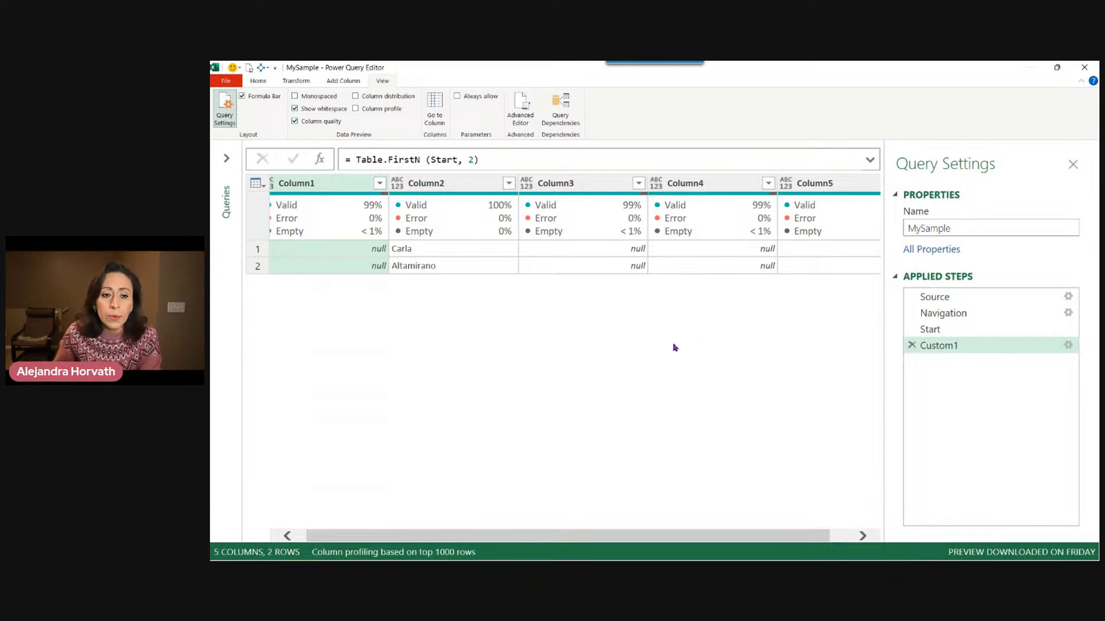
Wrap the formula in Table.Transpose so it reads Table.Transpose (Table.FirstN (Start, 2)), commit it, and inspect the result.
left_click(498, 256)
left_click(490, 266)
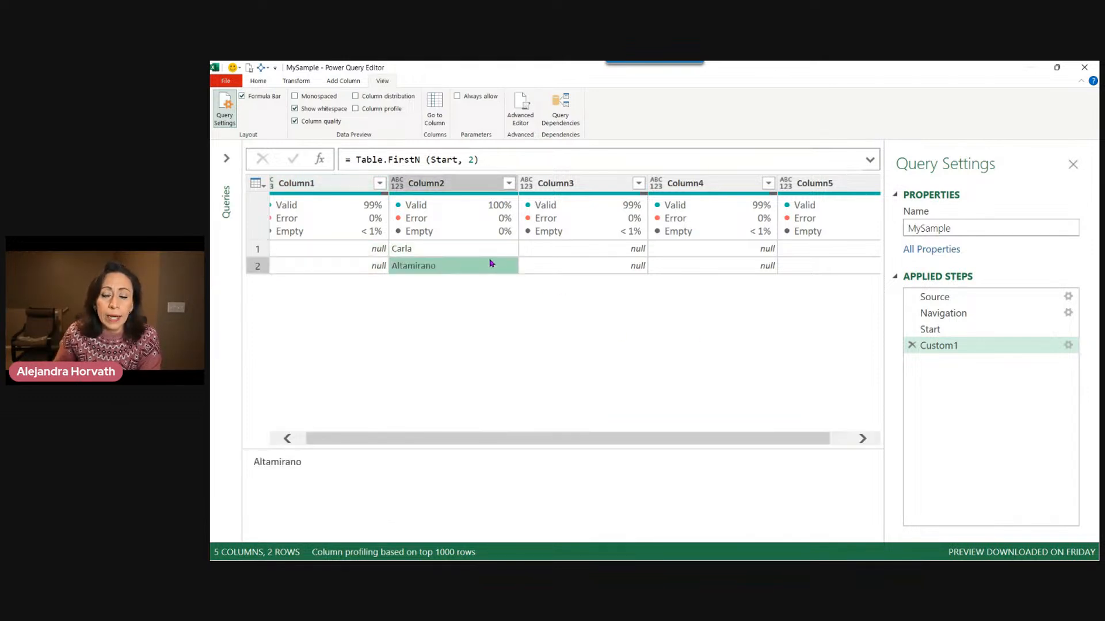
left_click(491, 252)
left_click(493, 265)
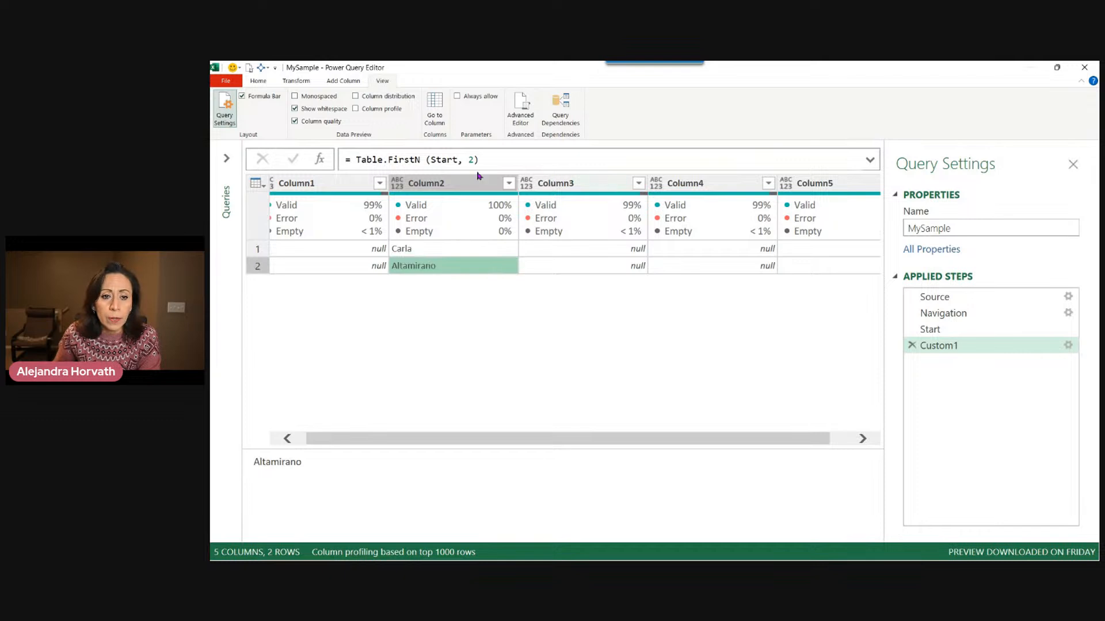
left_click(354, 158)
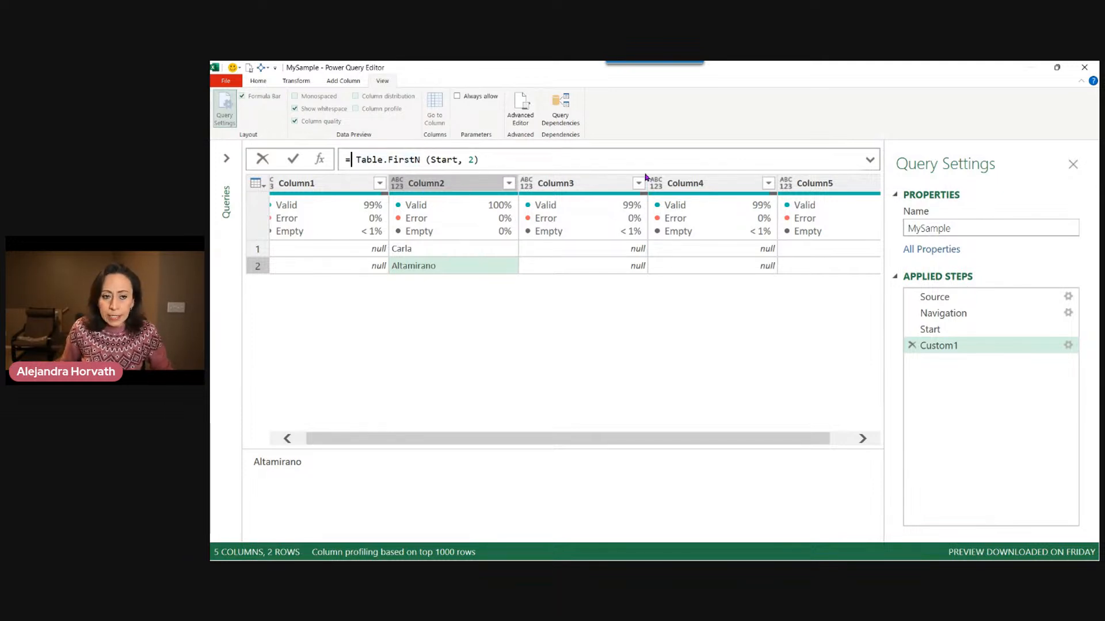
type("tab")
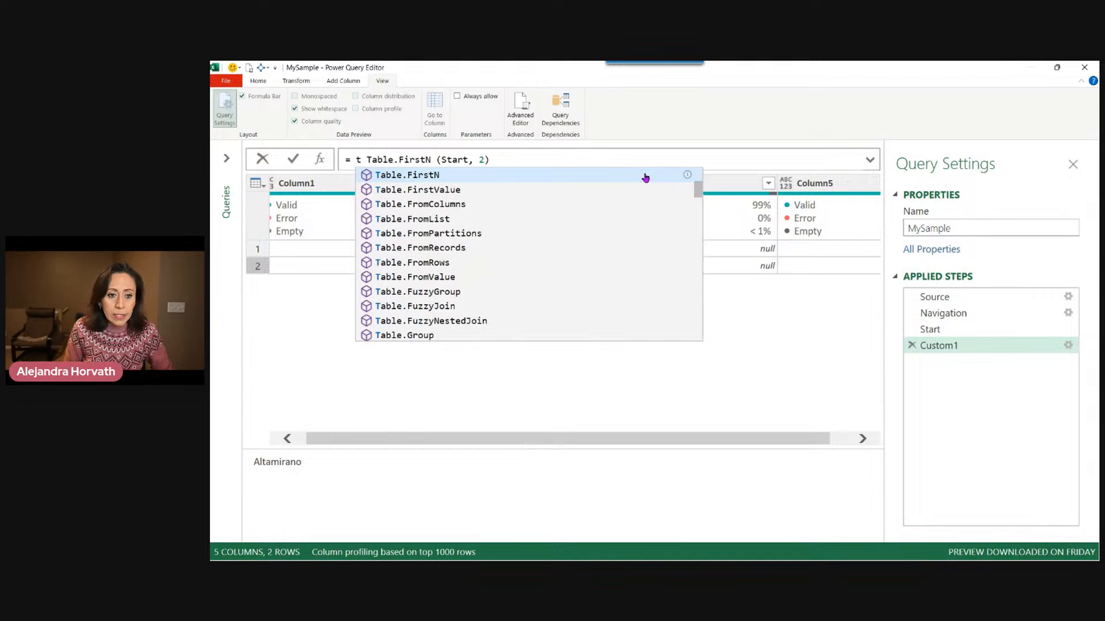
type("transp")
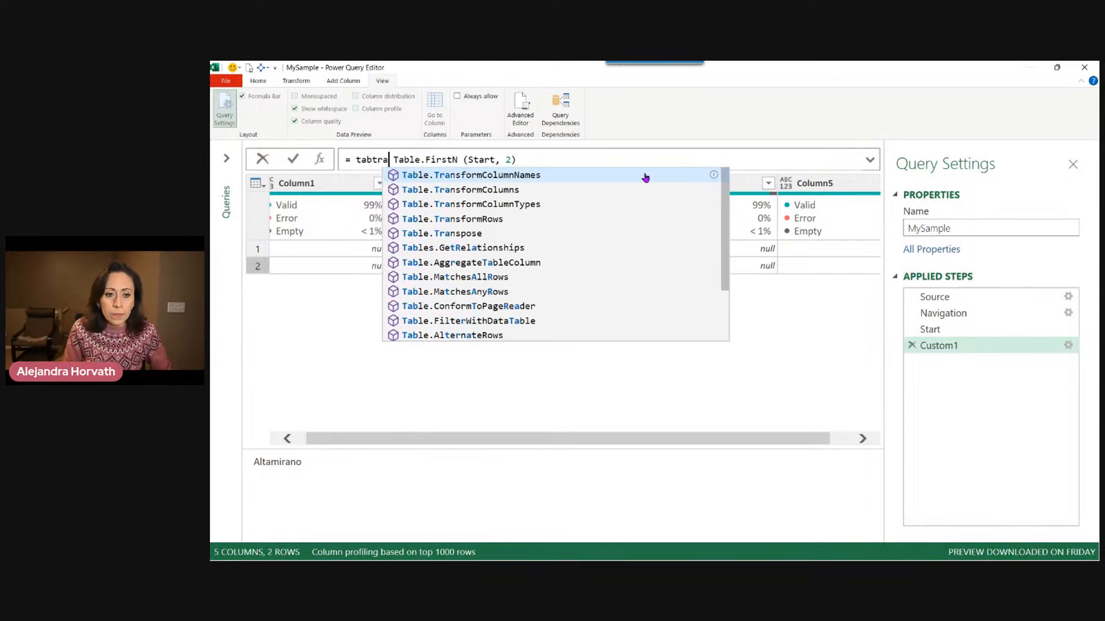
key("Tab")
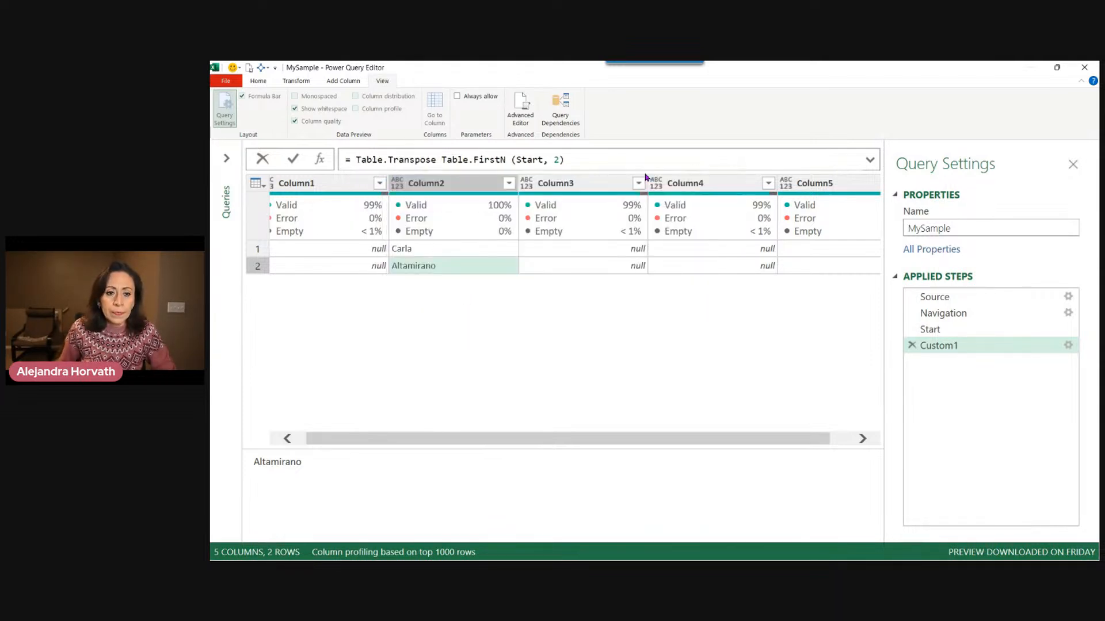
type("(")
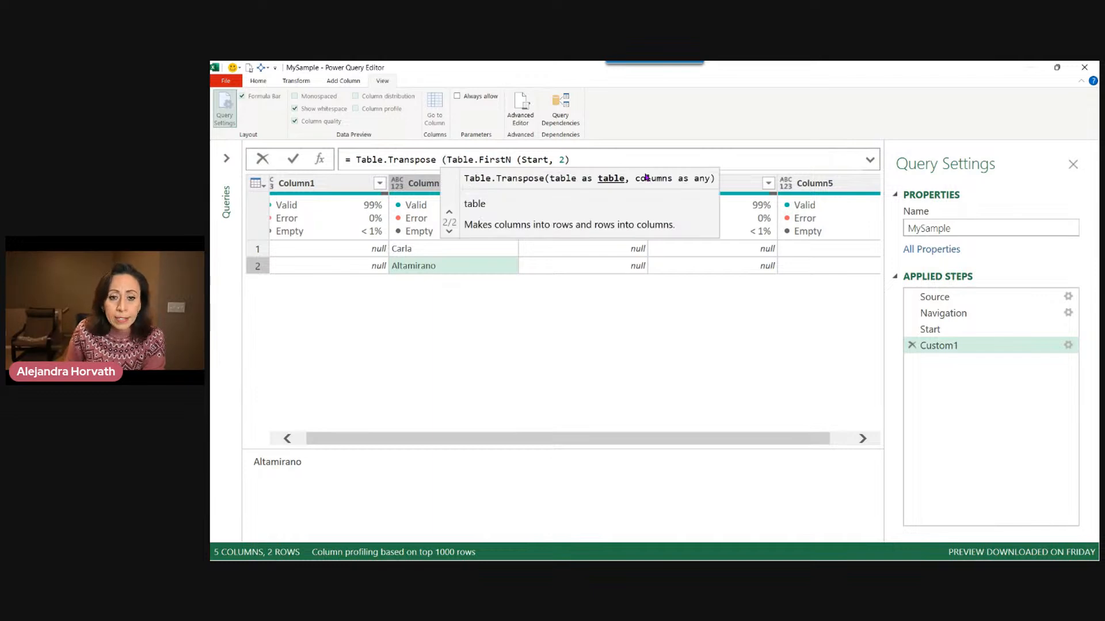
key("End")
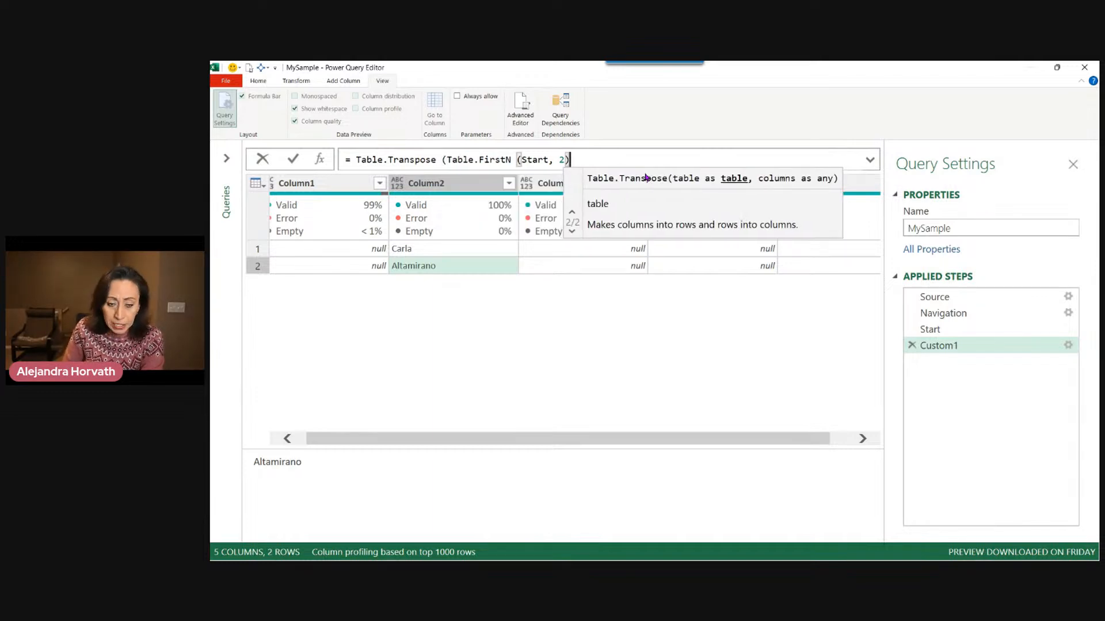
type(")")
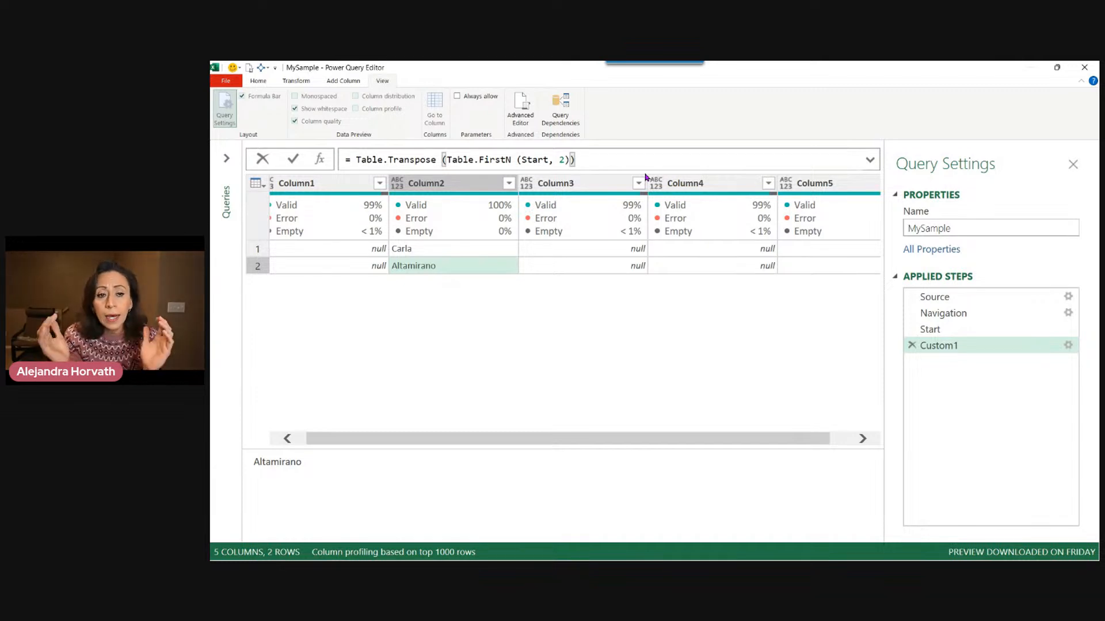
key("Return")
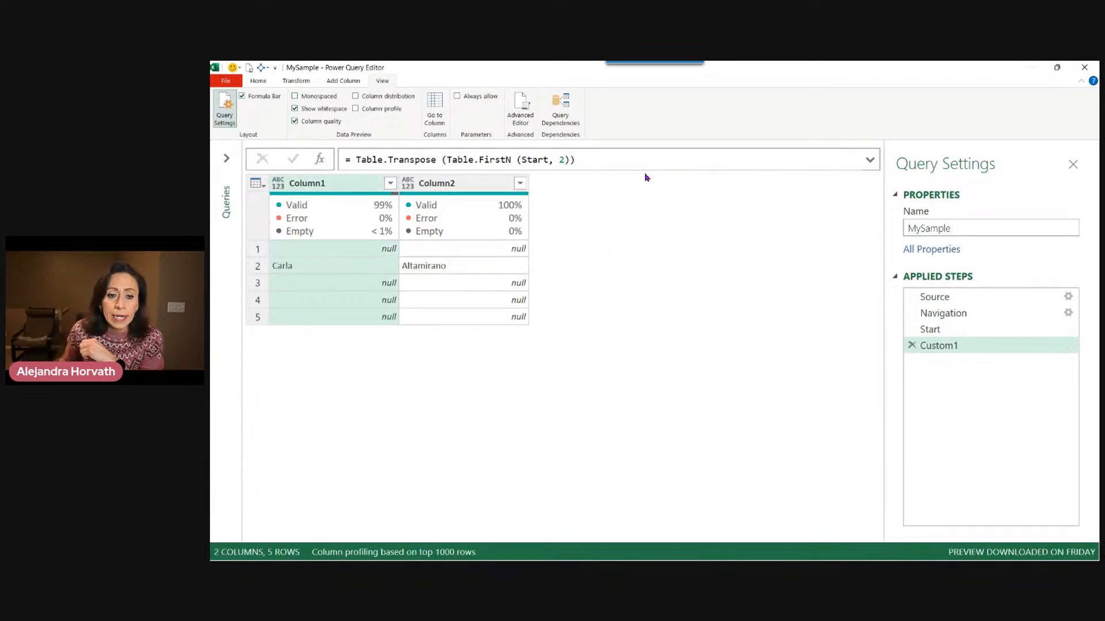
left_click(319, 265)
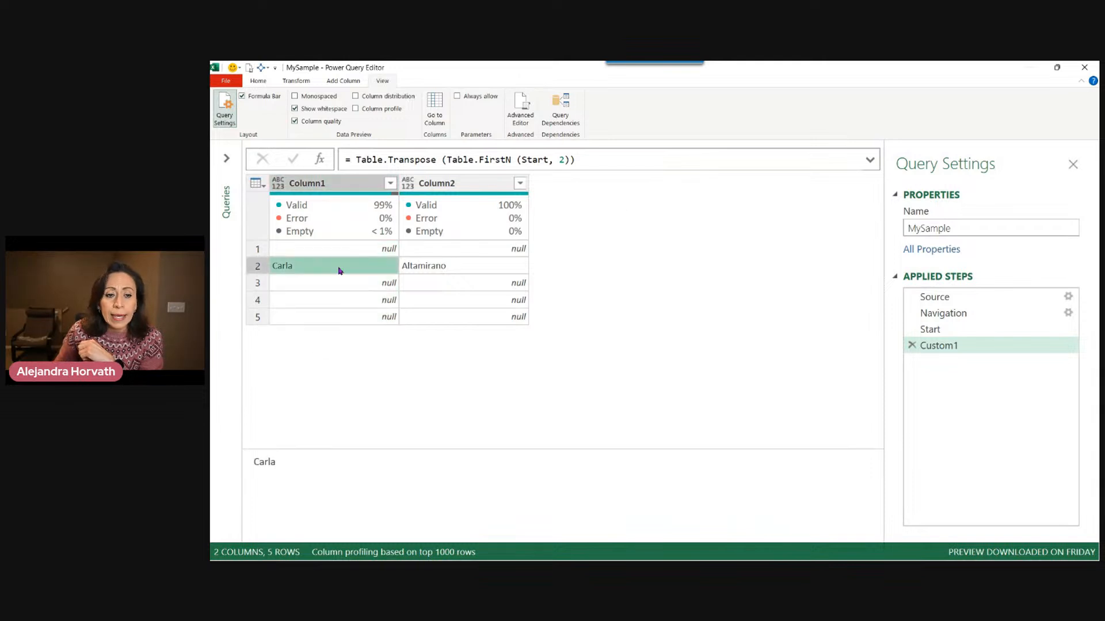
left_click(458, 268)
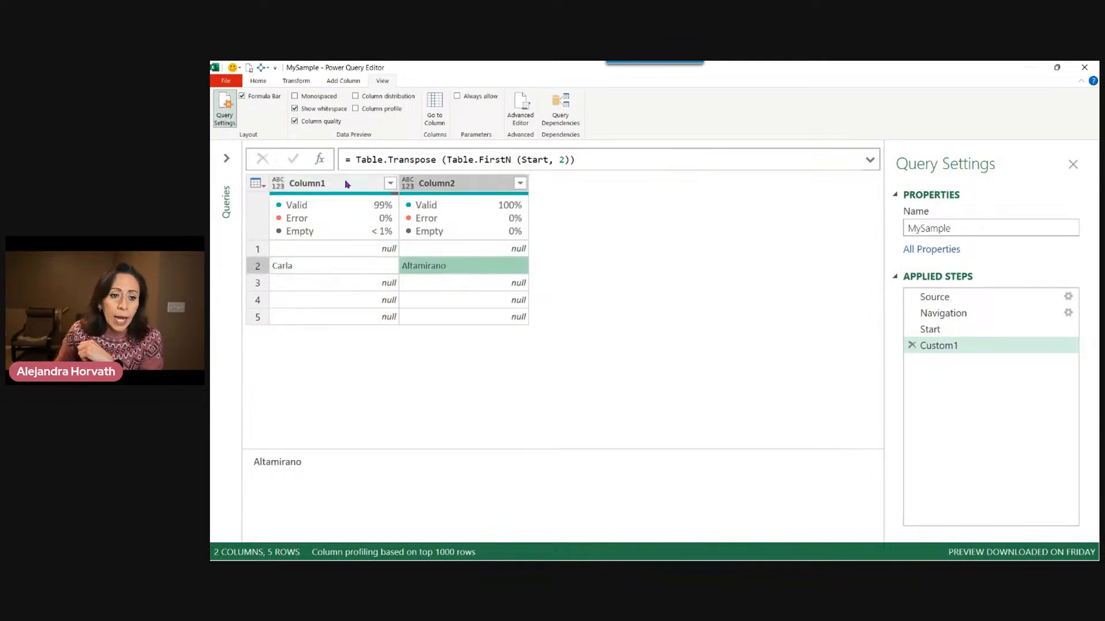
left_click(346, 183)
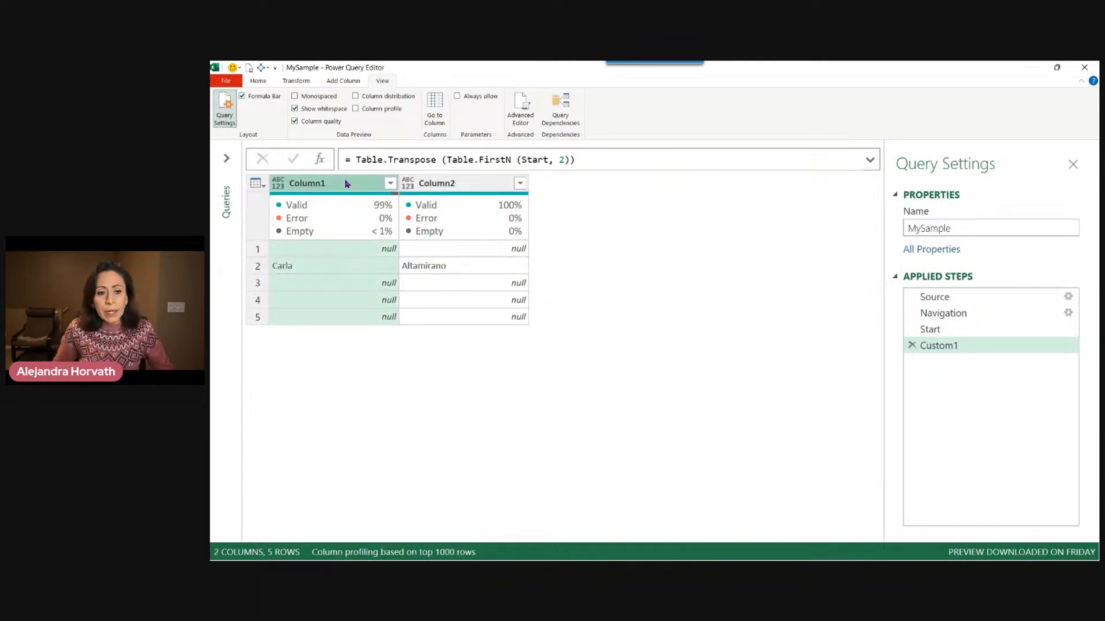
Merge Column1 and Column2 with a Space separator into a new column named Customer Name.
left_click(446, 184, "ctrl")
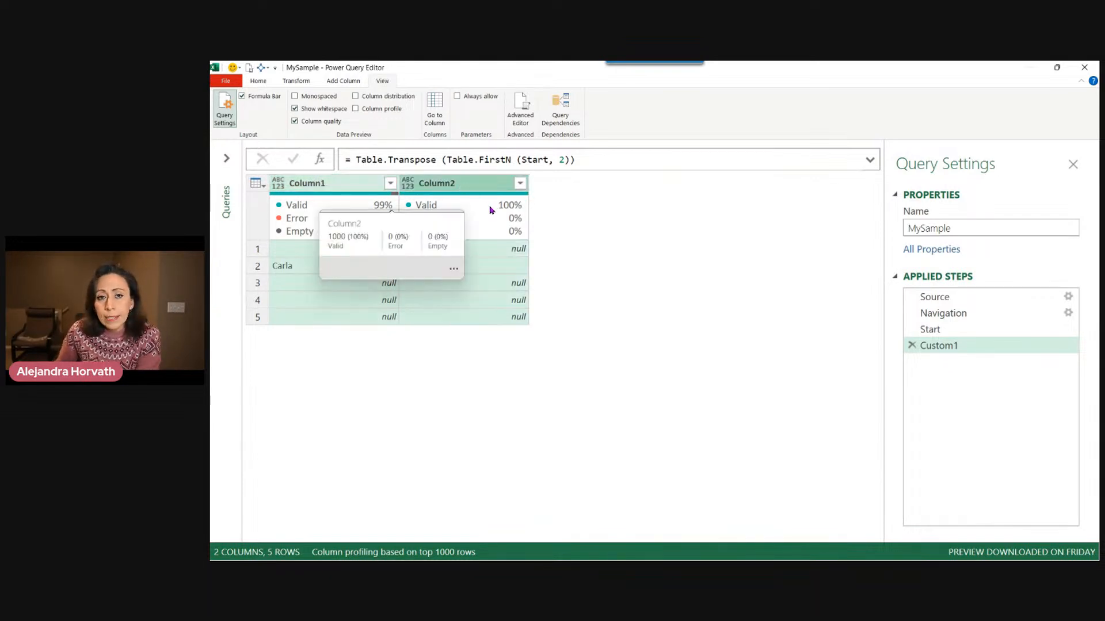
right_click(459, 184)
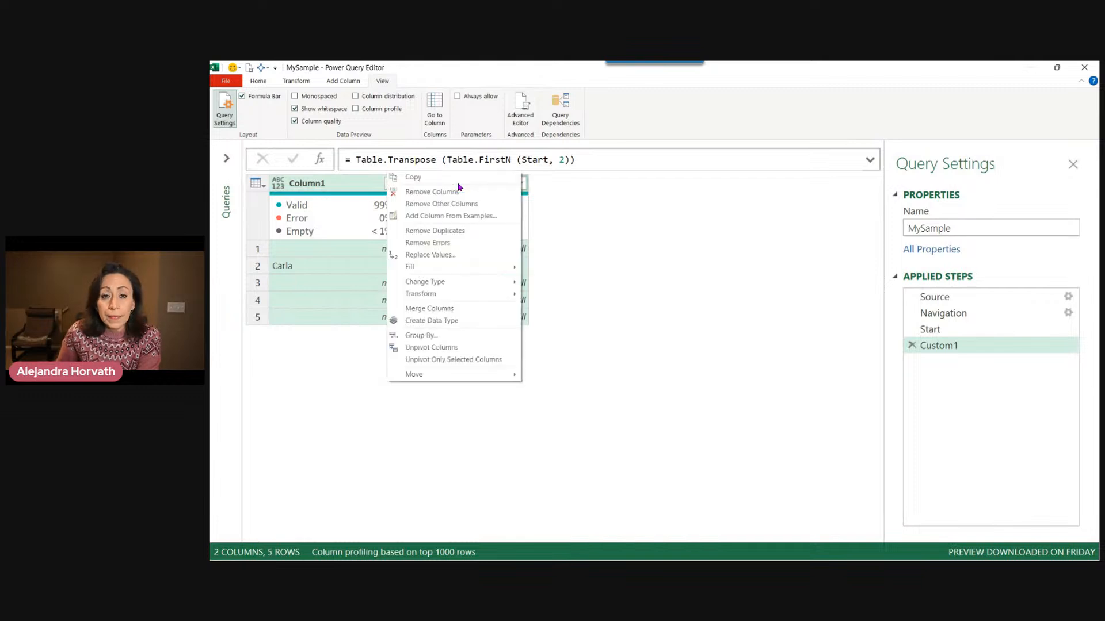
left_click(458, 309)
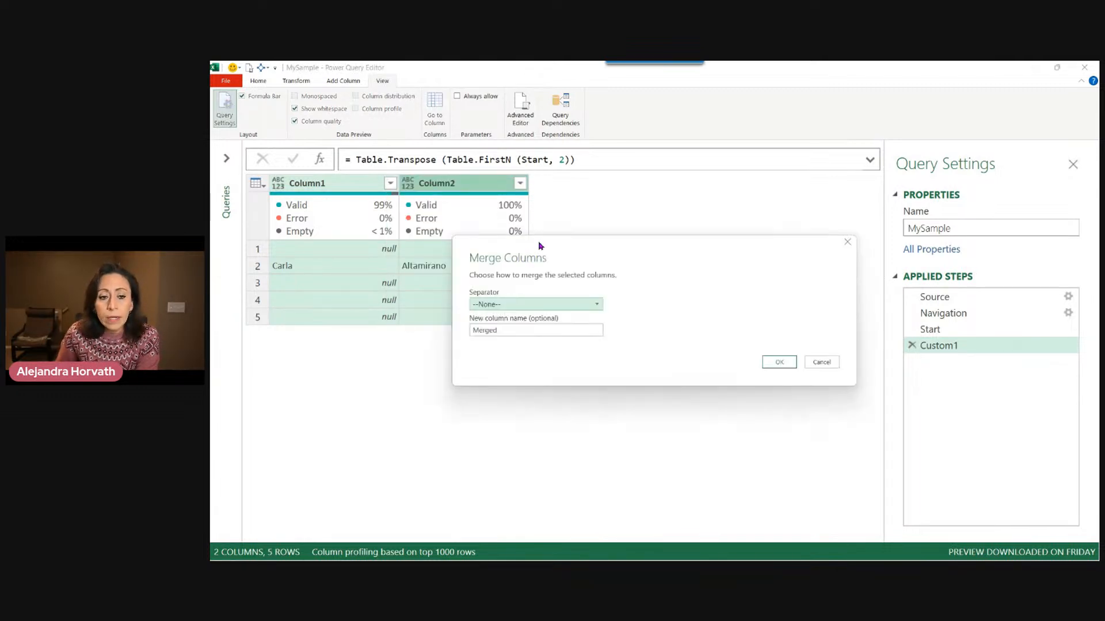
left_click_drag(588, 252, 595, 191)
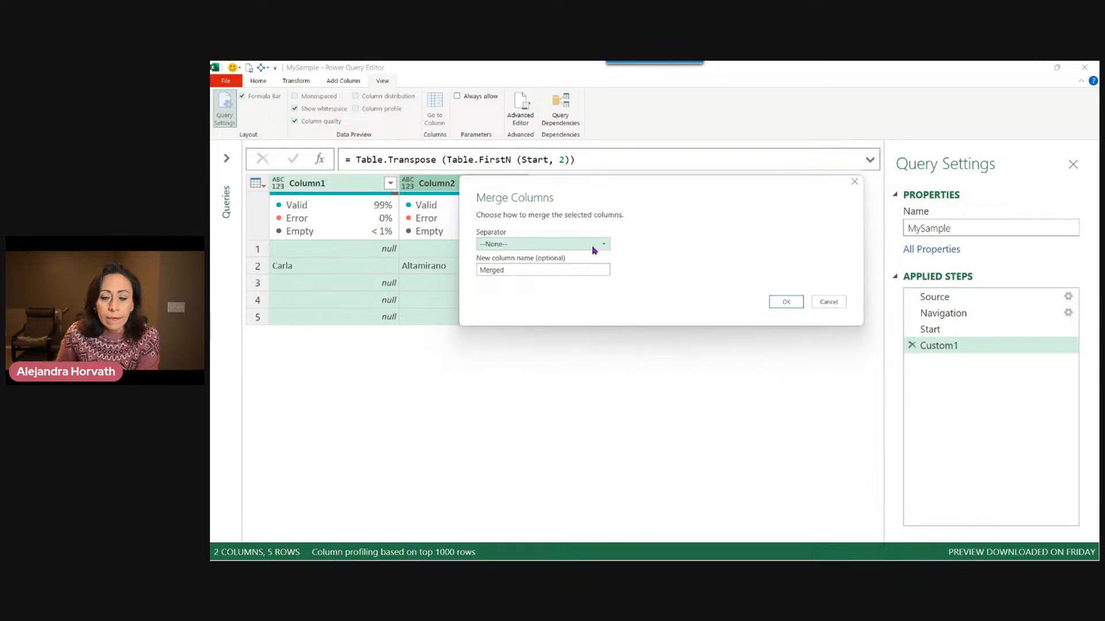
left_click(605, 244)
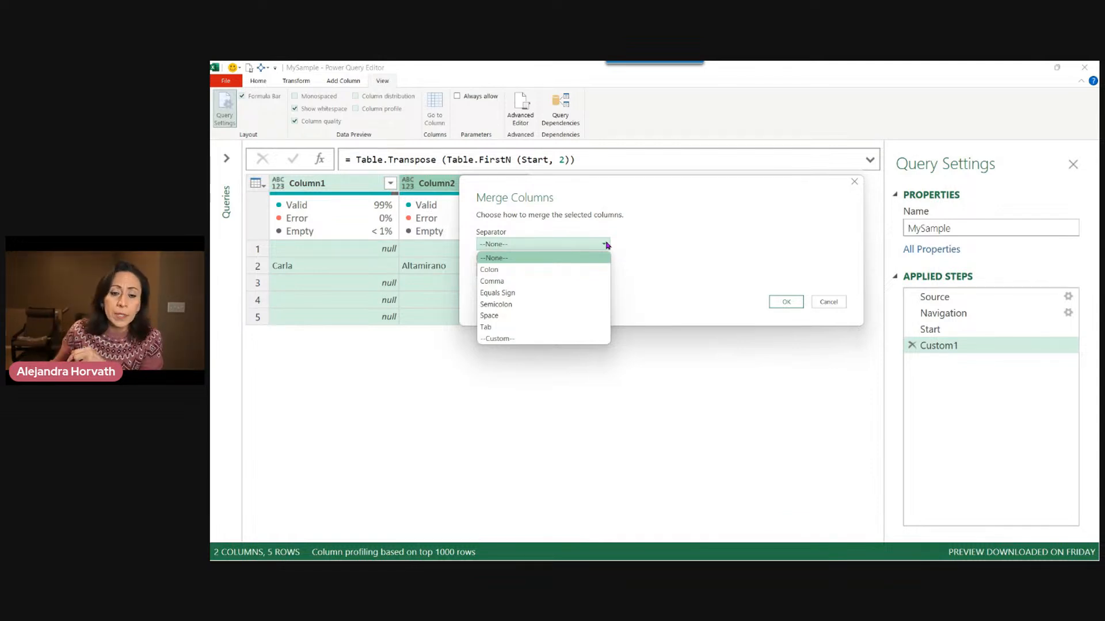
left_click(537, 316)
left_click_drag(531, 271, 468, 271)
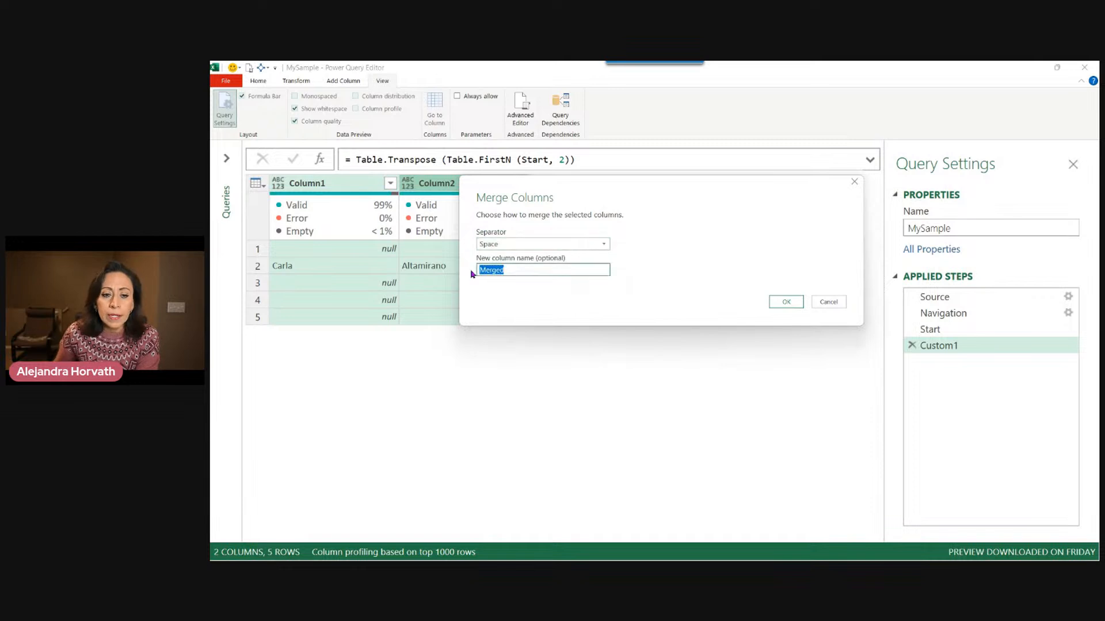
type("Cu")
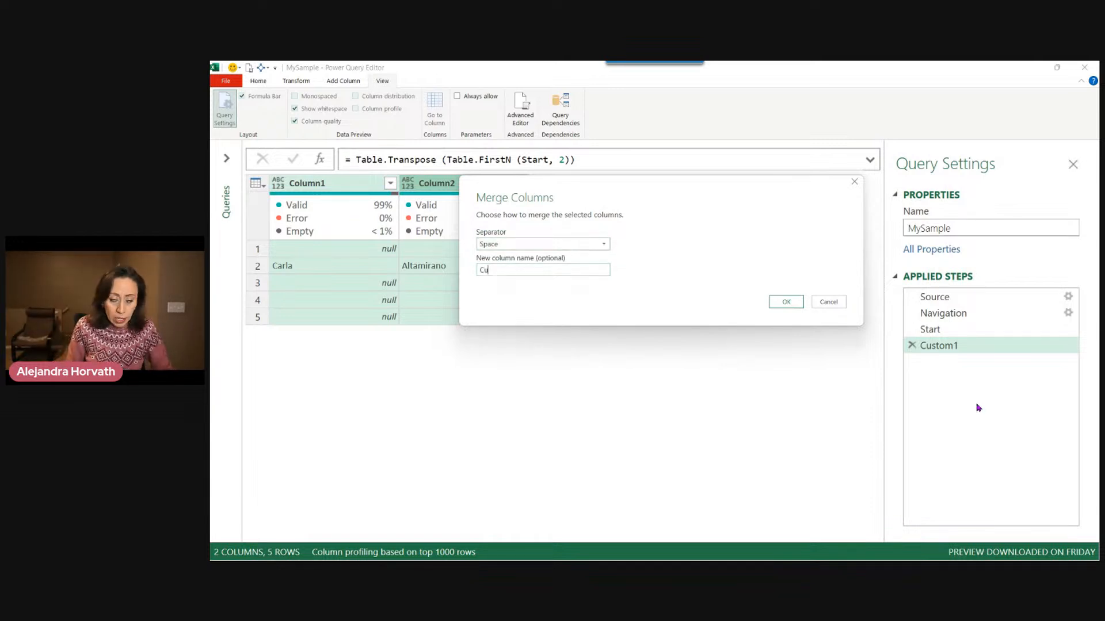
type("stomer Name")
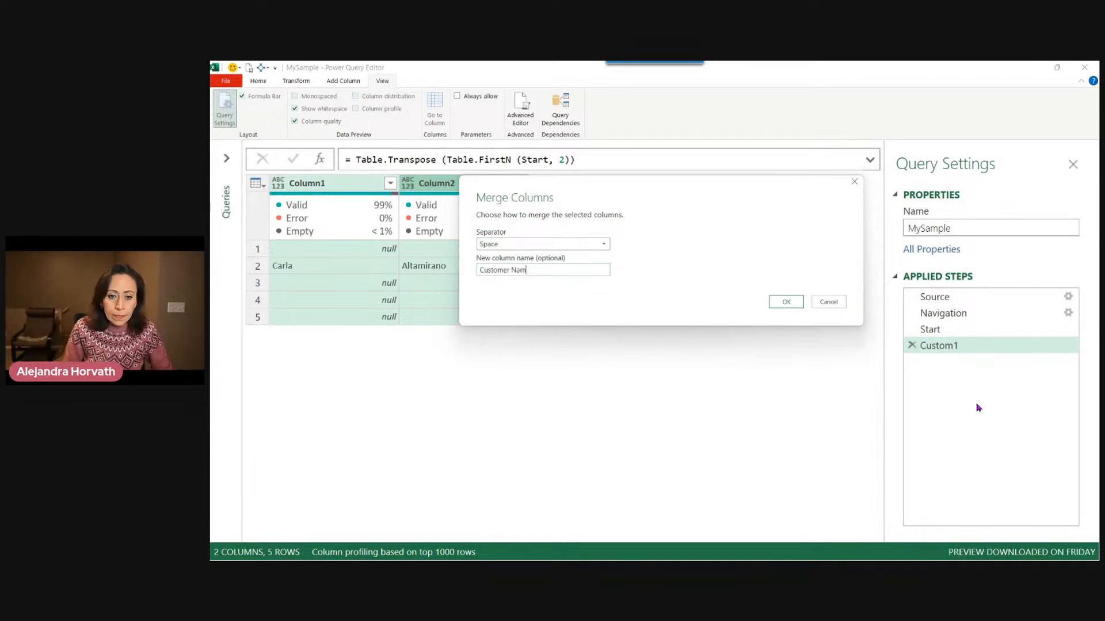
left_click(788, 302)
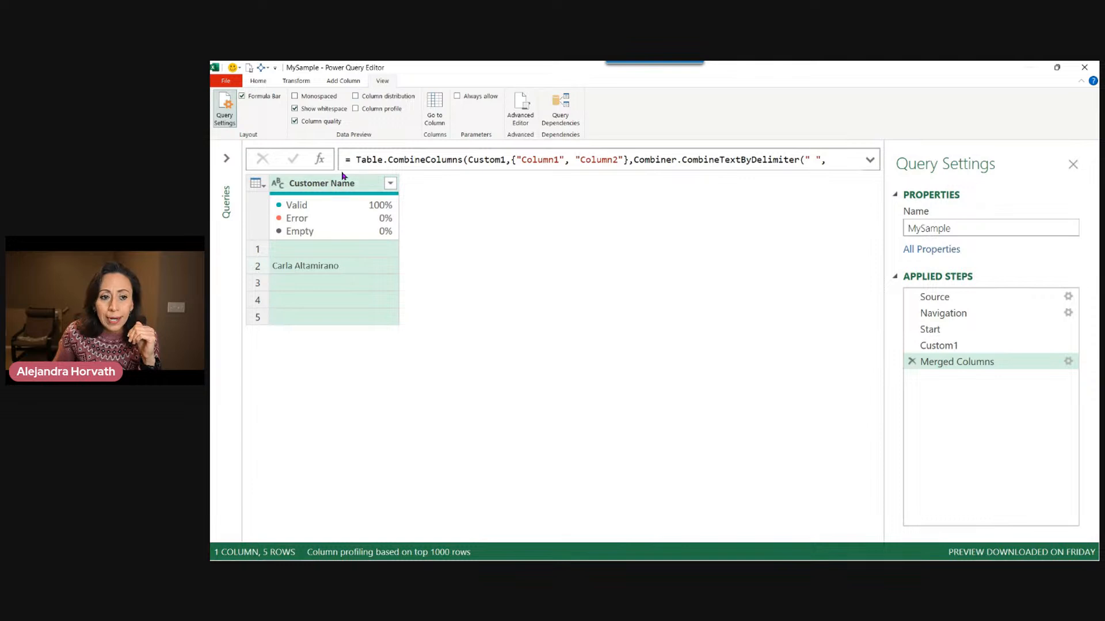
Append {1} to the merge formula to return the second row as a record, and inspect its Customer Name field.
left_click(872, 162)
left_click(698, 178)
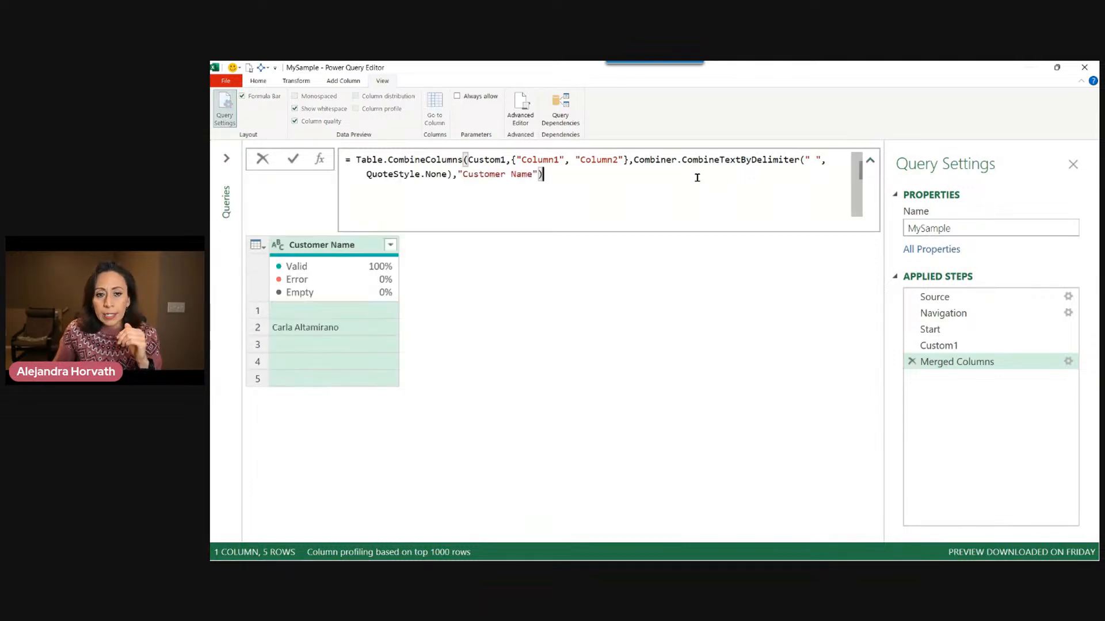
type("{")
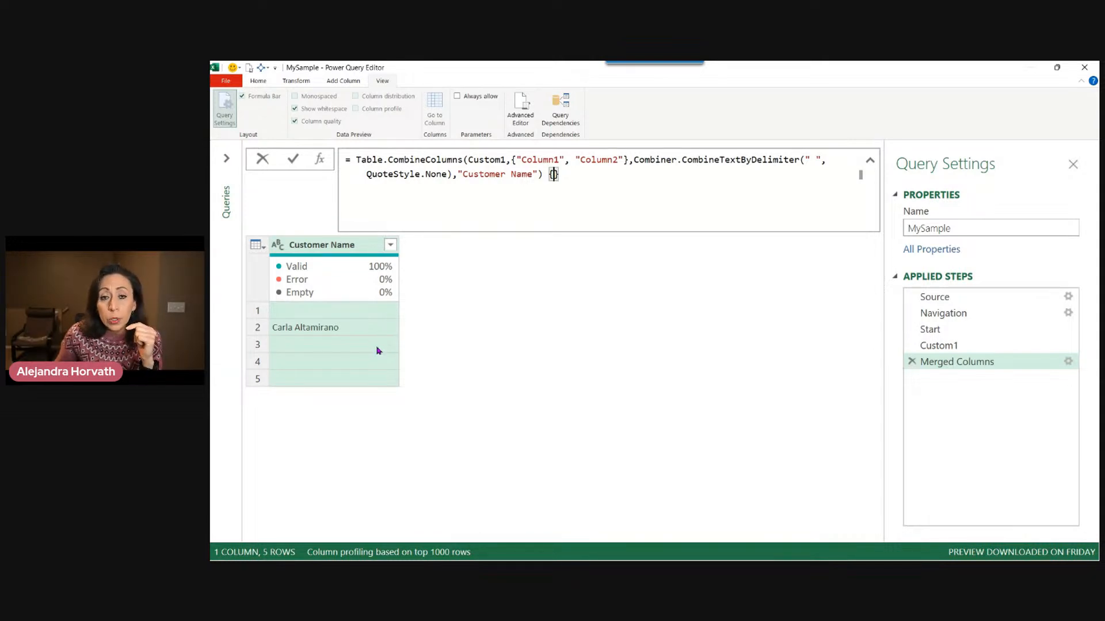
type("1")
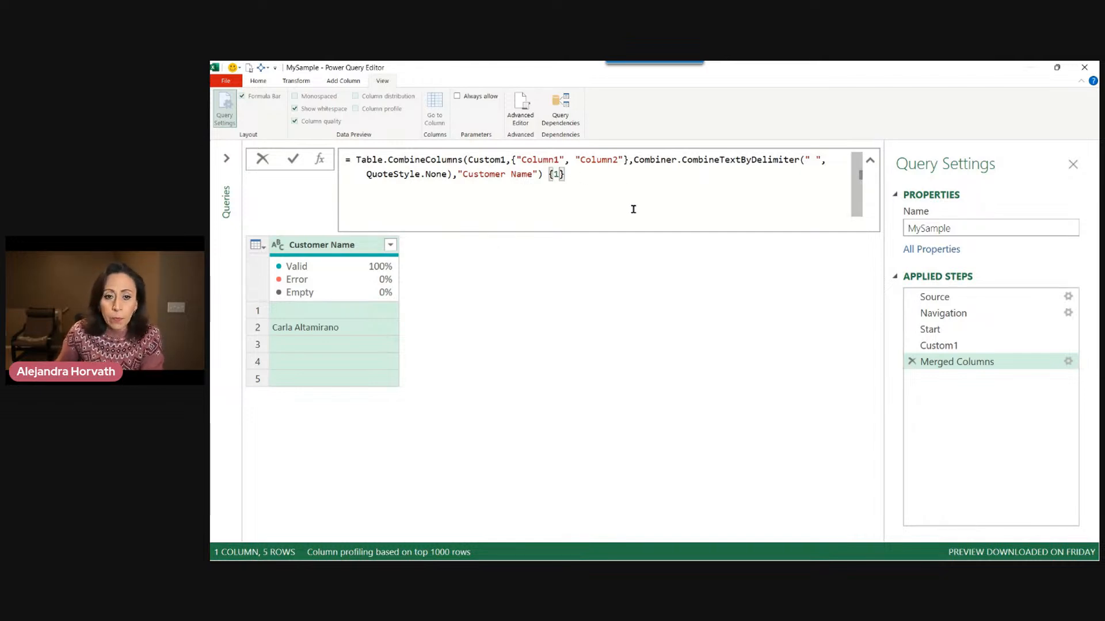
left_click(608, 173)
key("Return")
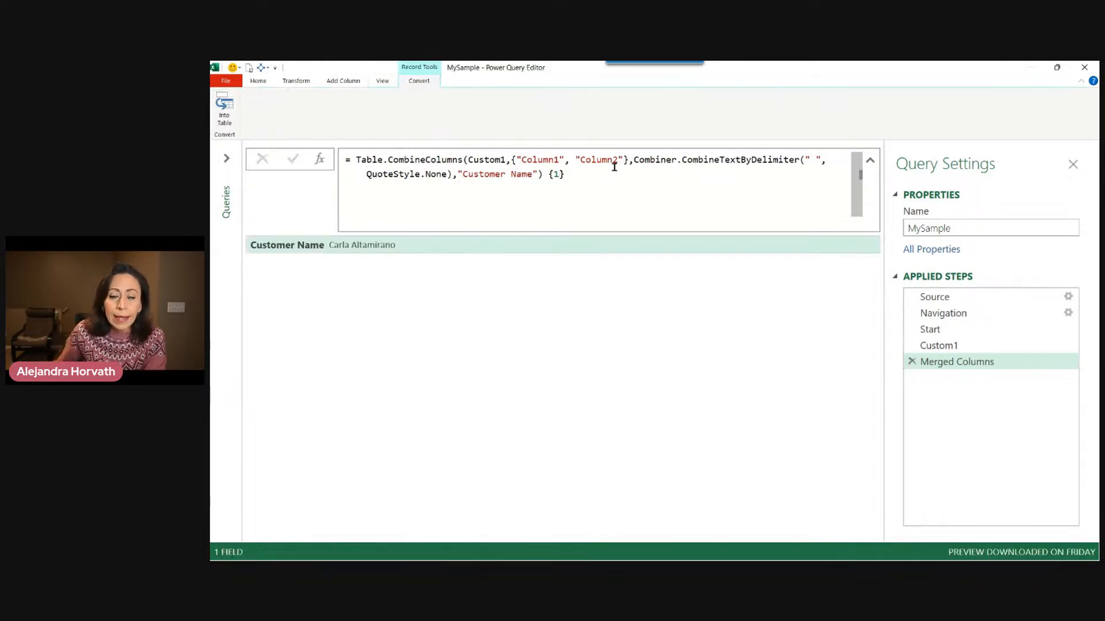
left_click(397, 247)
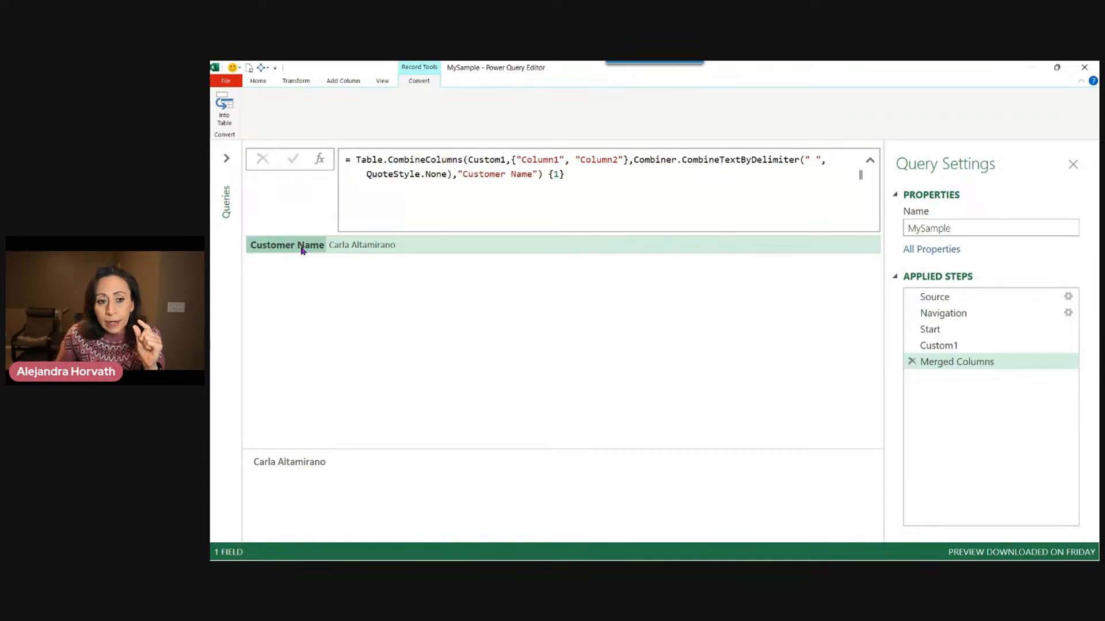
left_click(389, 249)
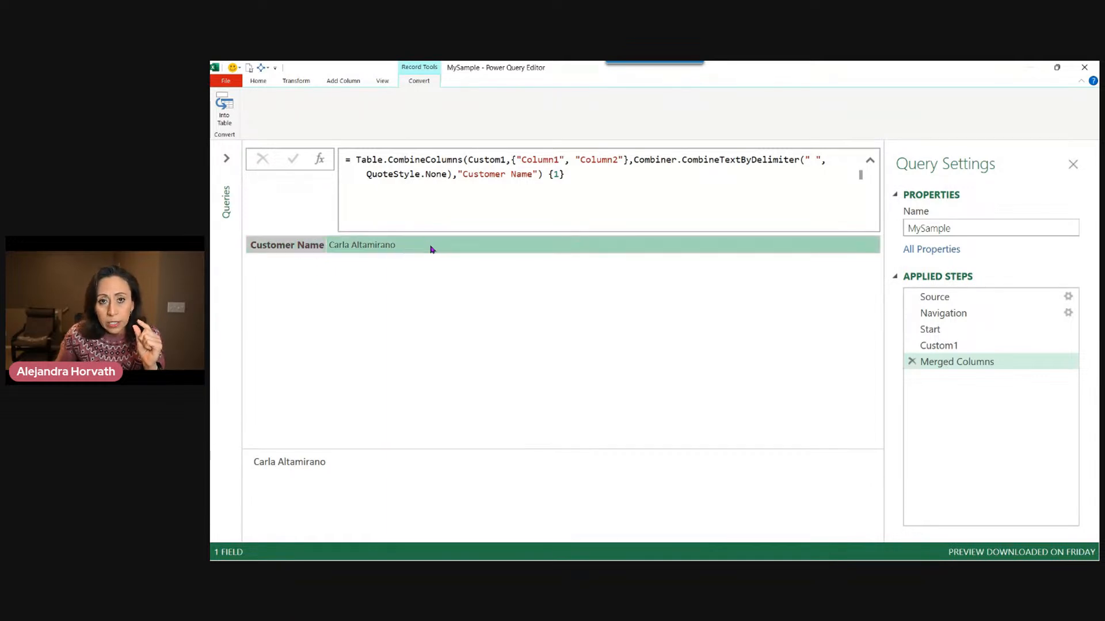
Rename the Merged Columns step to CustomerName.
left_click(948, 362)
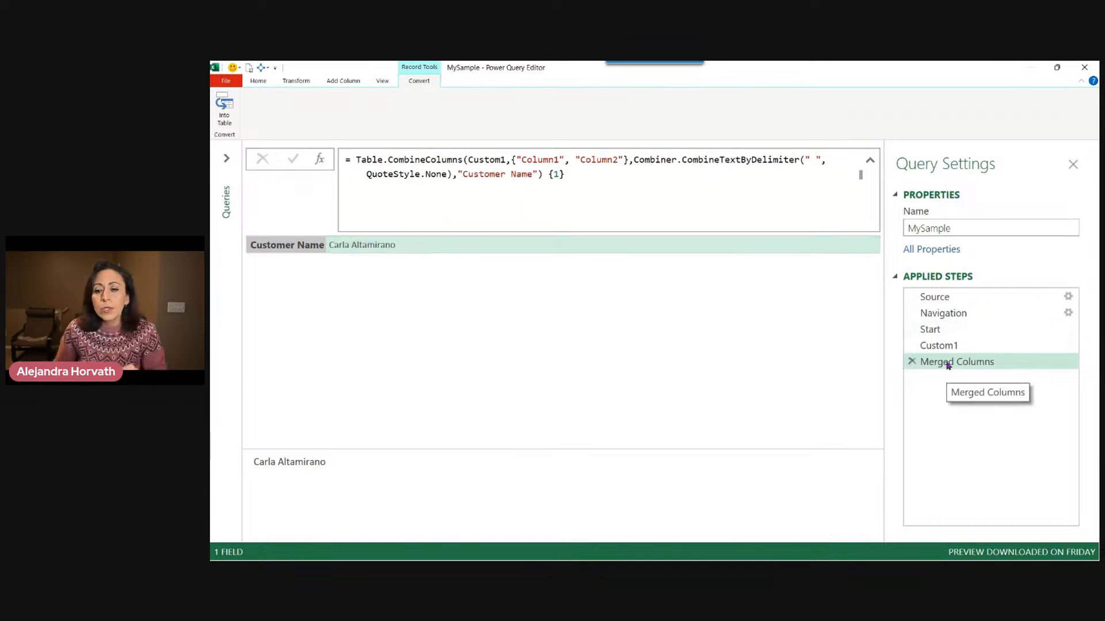
double_click(992, 363)
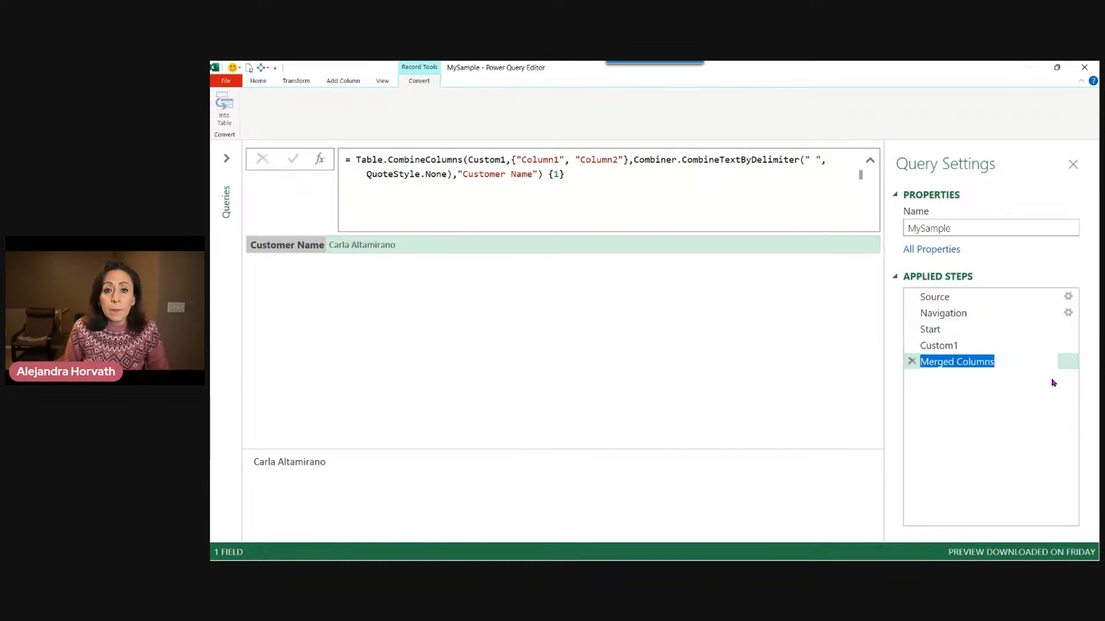
type("C")
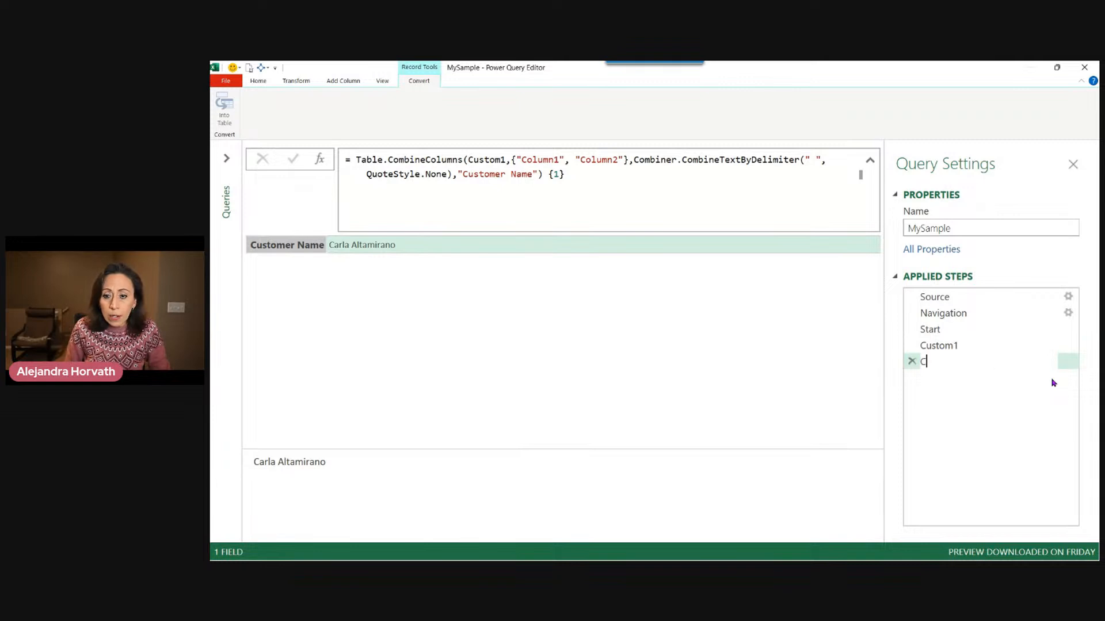
type("ustomerName")
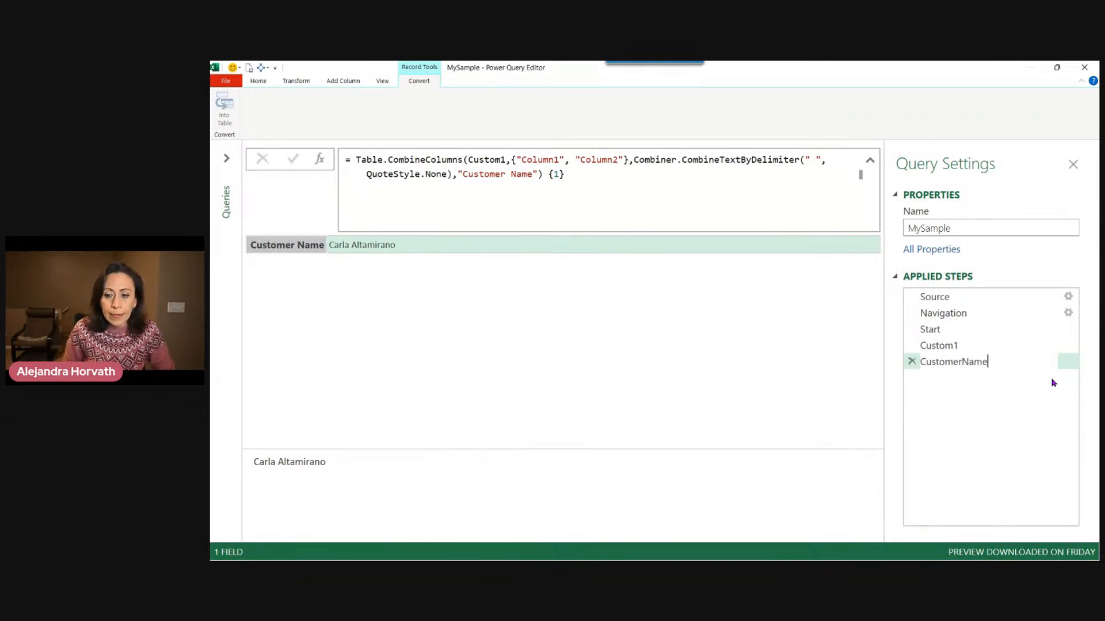
key("Return")
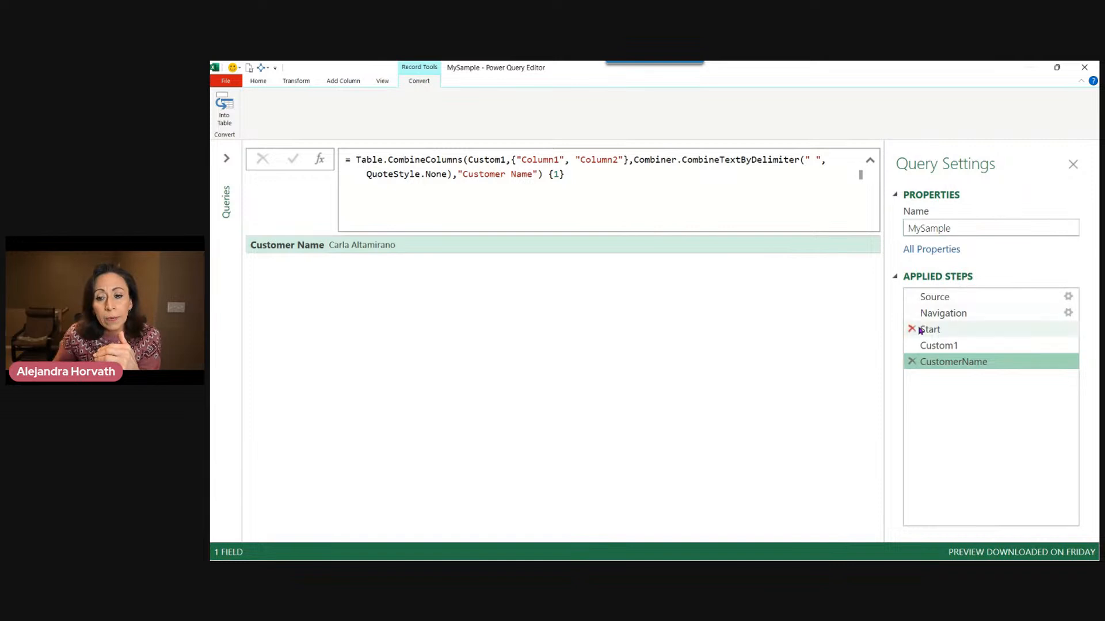
Add a new step after CustomerName whose formula simply references Start.
left_click(952, 331)
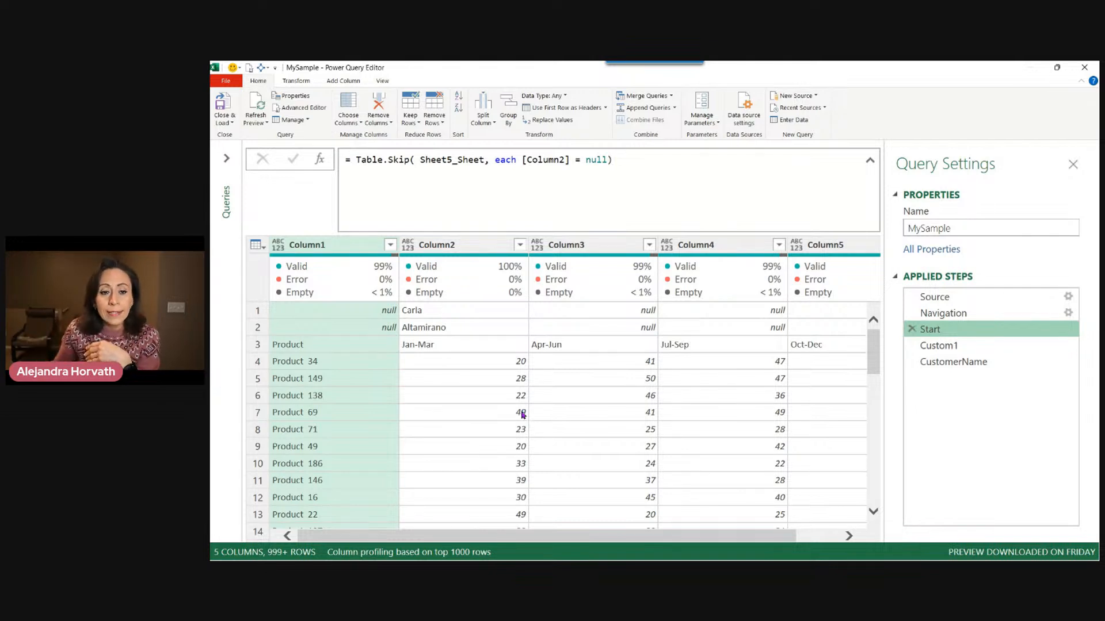
left_click(987, 363)
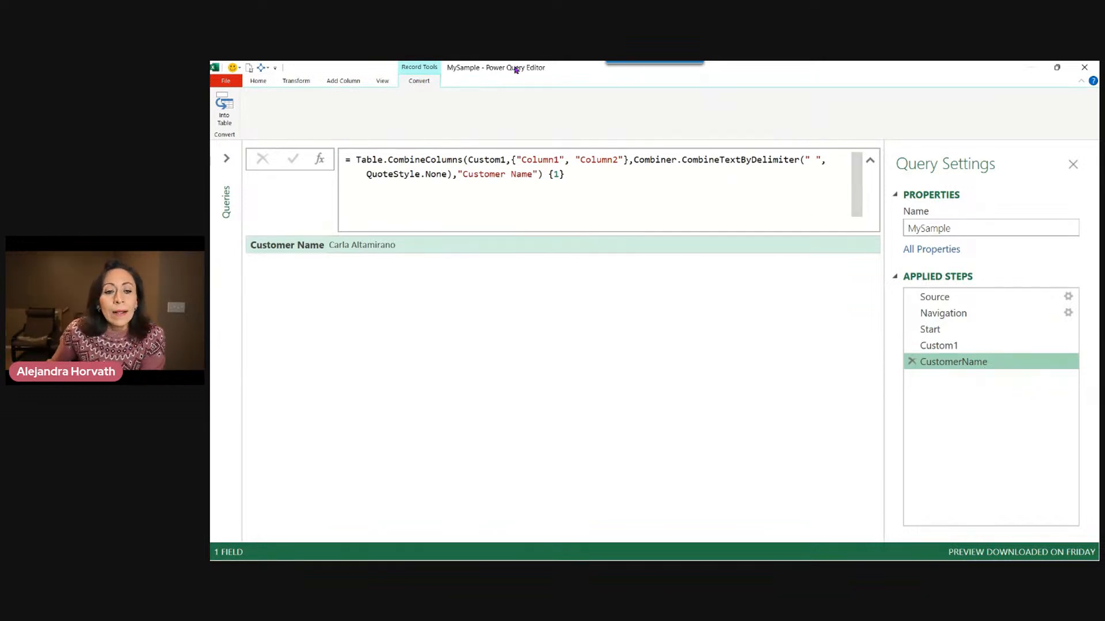
left_click(320, 164)
left_click(356, 160)
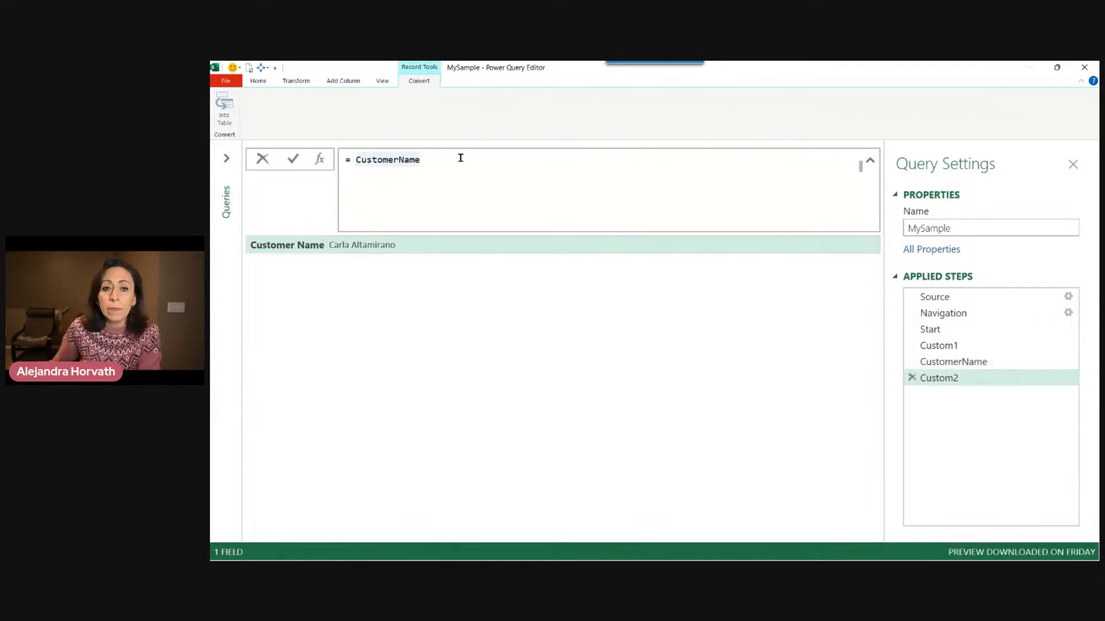
key("shift+Left")
key("shift+Left")
key("shift+Left")
key("shift+Left")
key("shift+Left")
key("shift+Left")
key("shift+Left")
key("shift+Left")
key("shift+Left")
key("shift+Left")
key("shift+Left")
key("shift+Left")
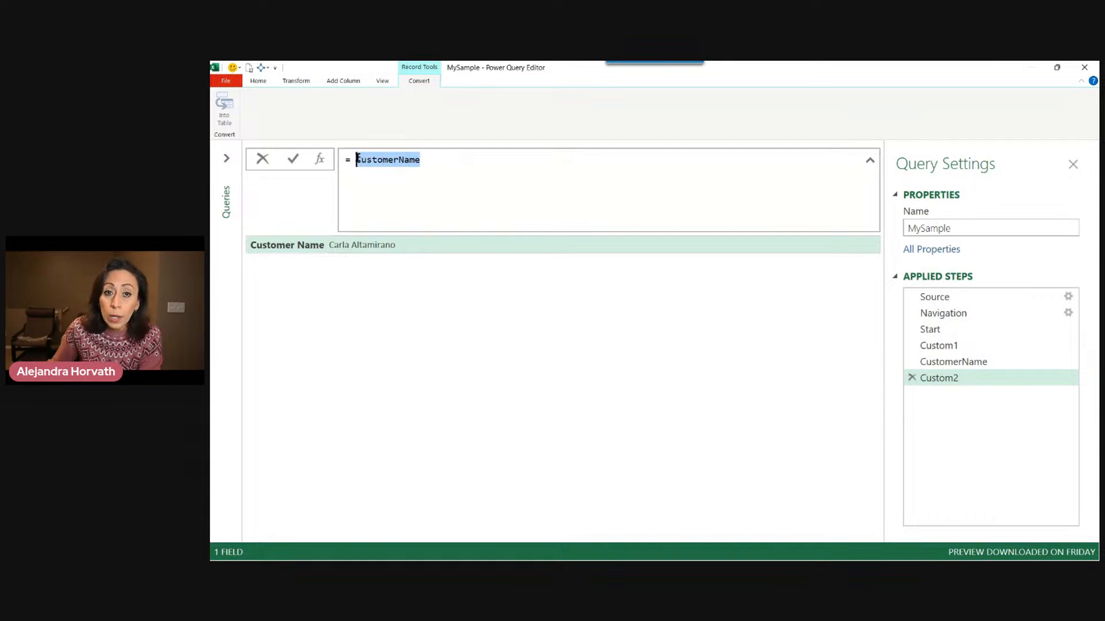
key("Delete")
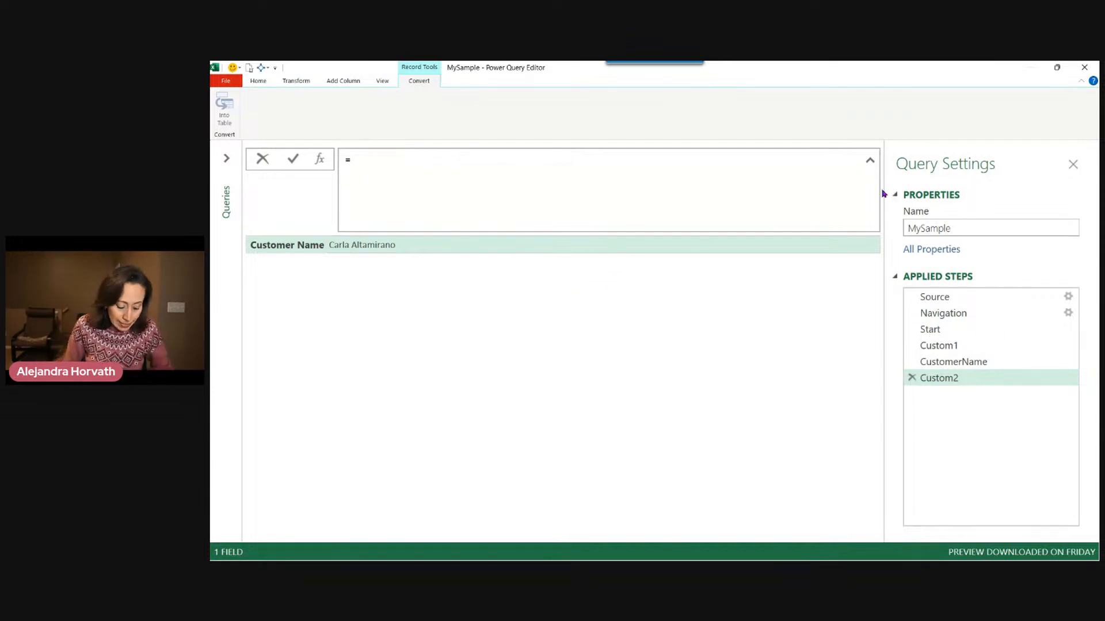
type("Start")
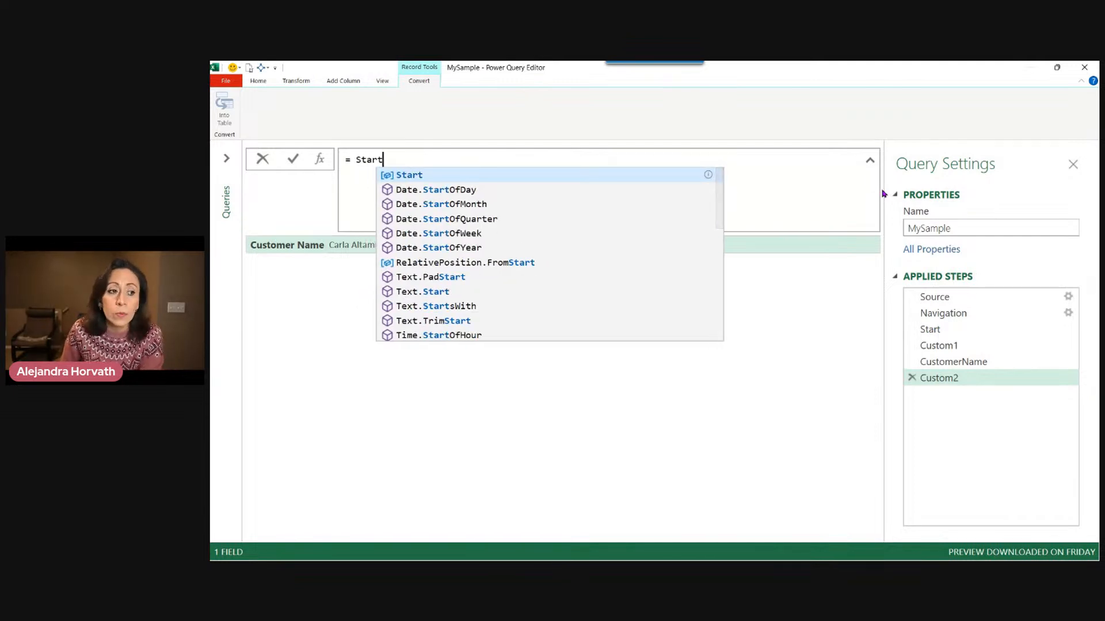
key("Escape")
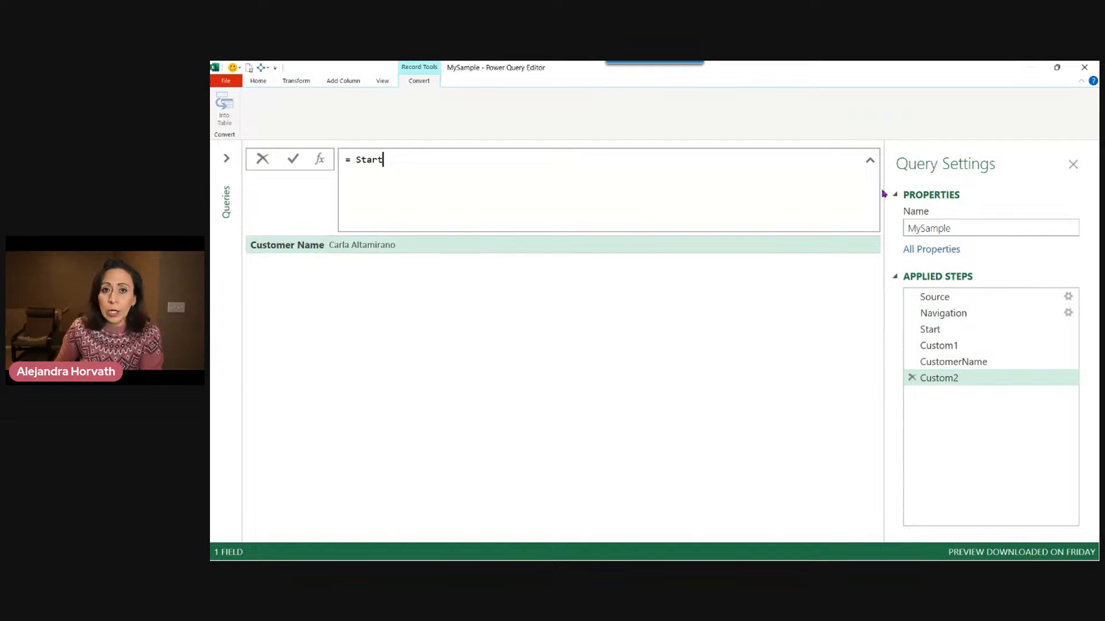
key("Return")
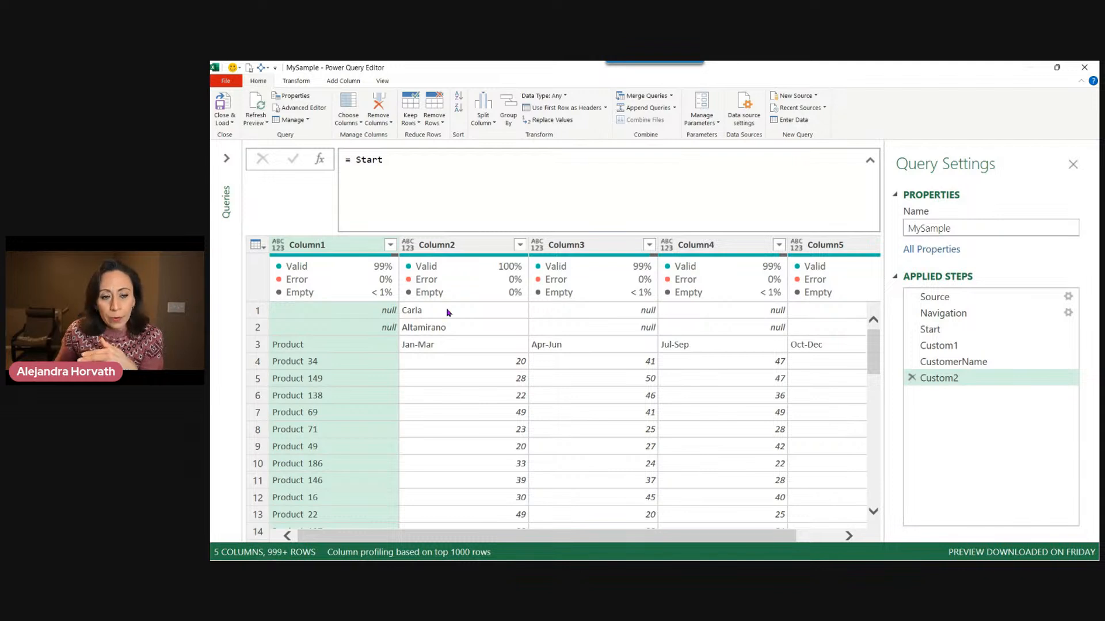
Edit the new step's formula to Table.Skip (Start, 2) to drop the first two rows.
left_click(357, 160)
key("Left")
type("tables")
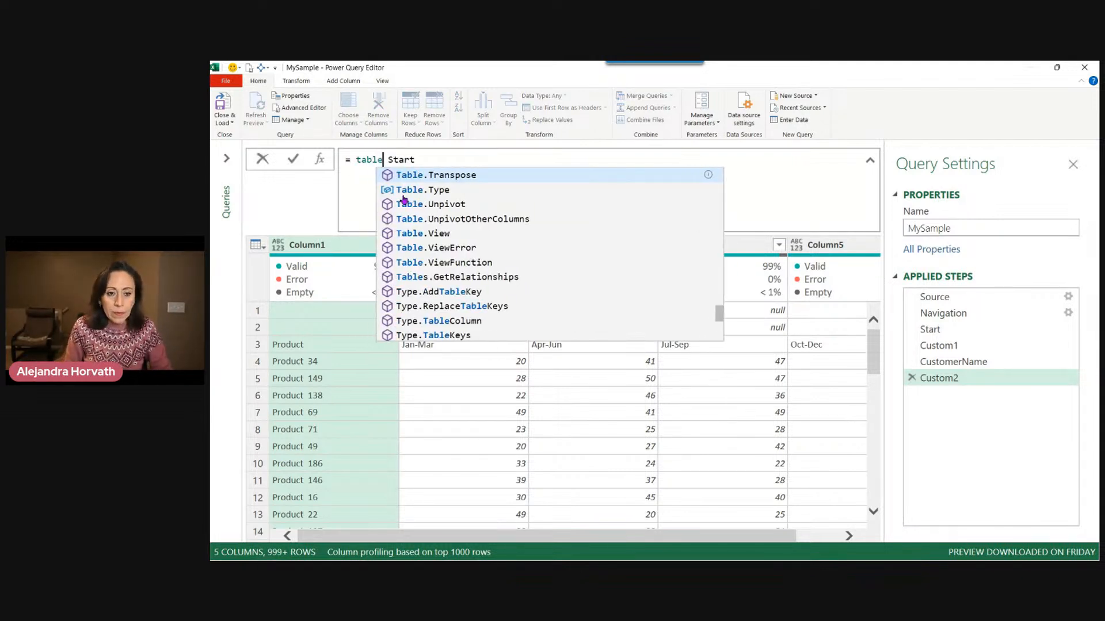
type("k")
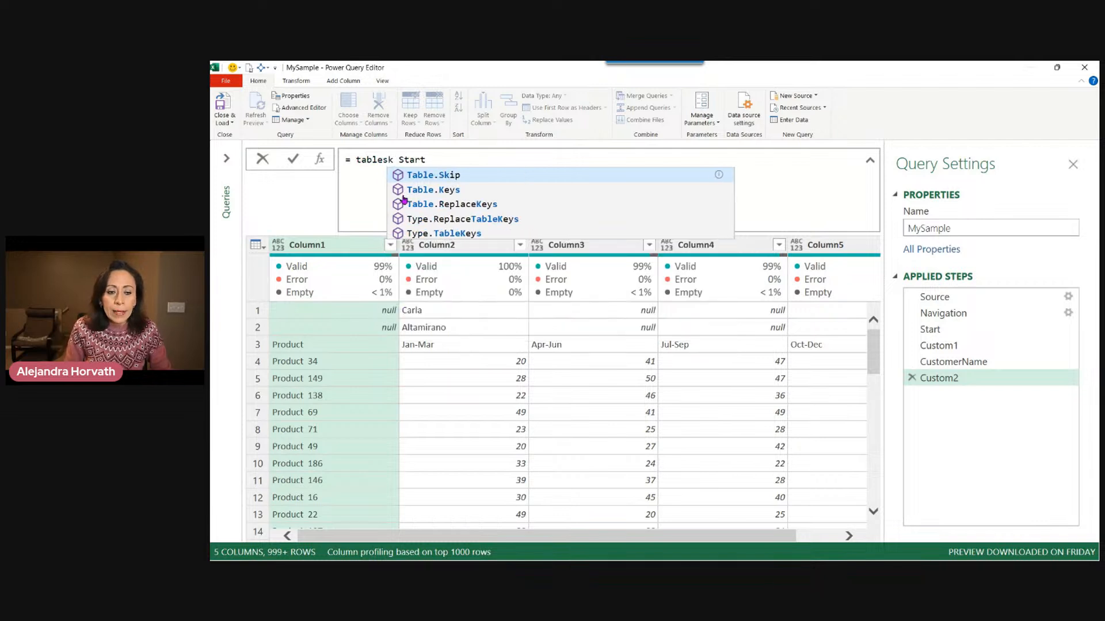
key("Tab")
type("(")
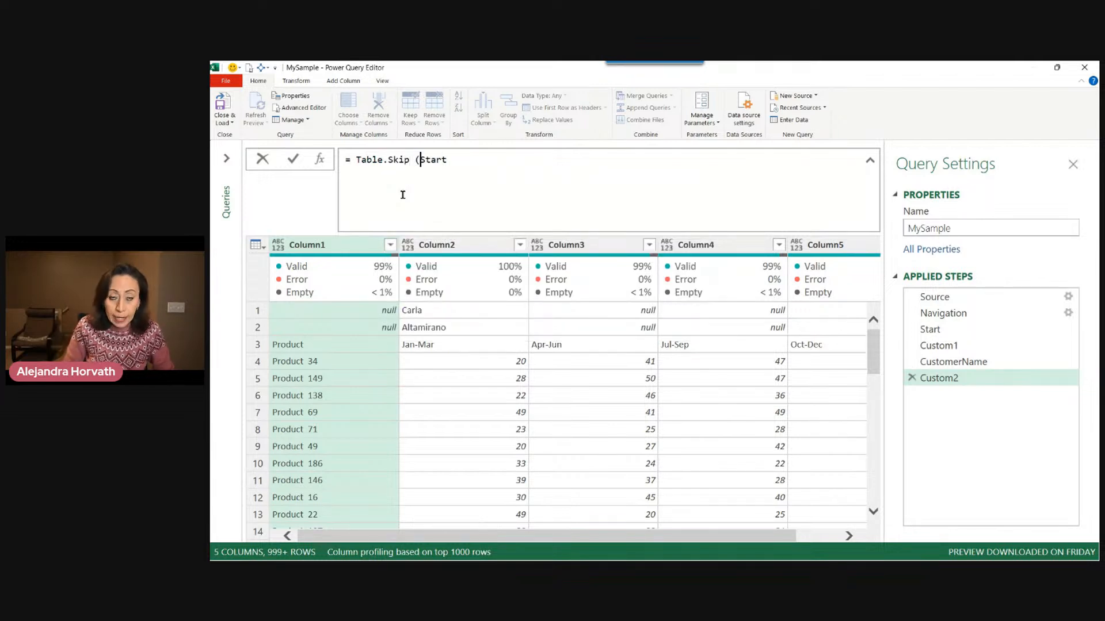
key("End")
type(",")
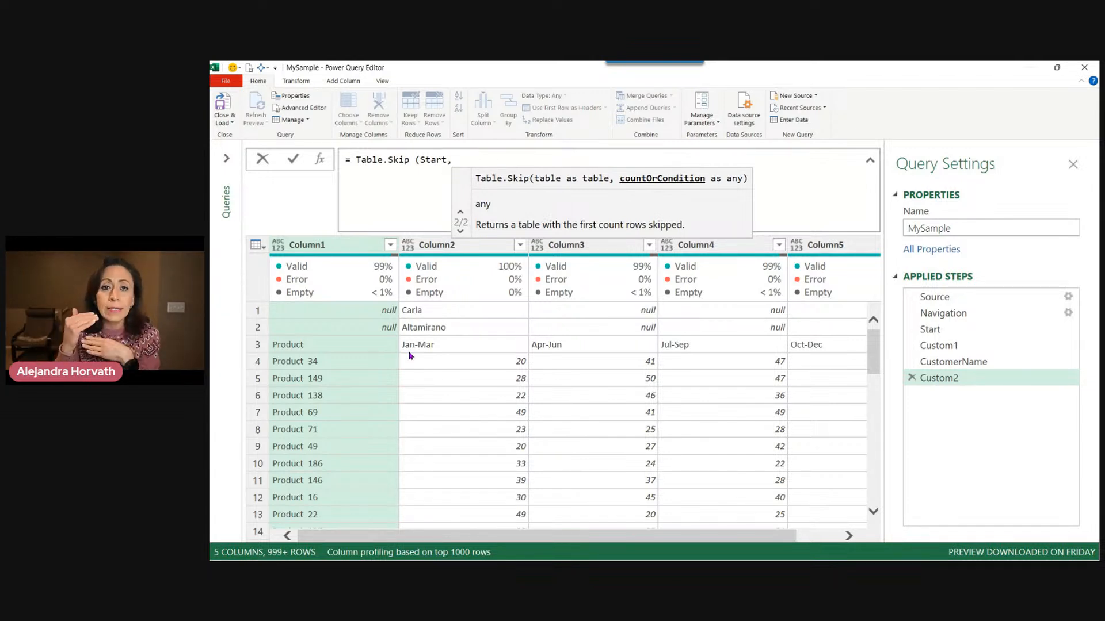
type("2)")
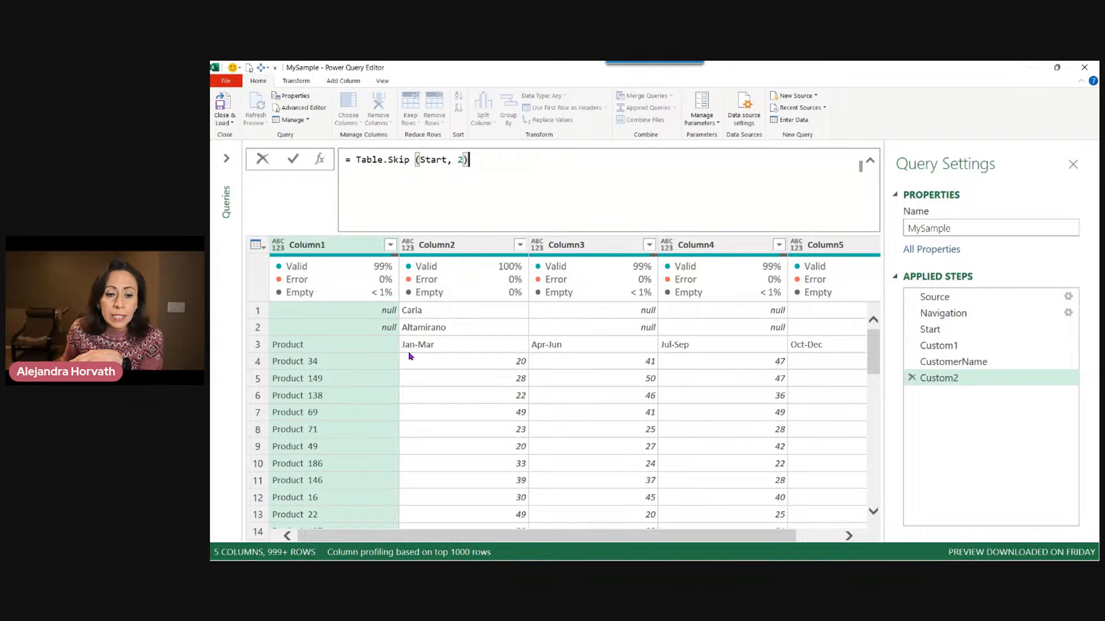
key("Return")
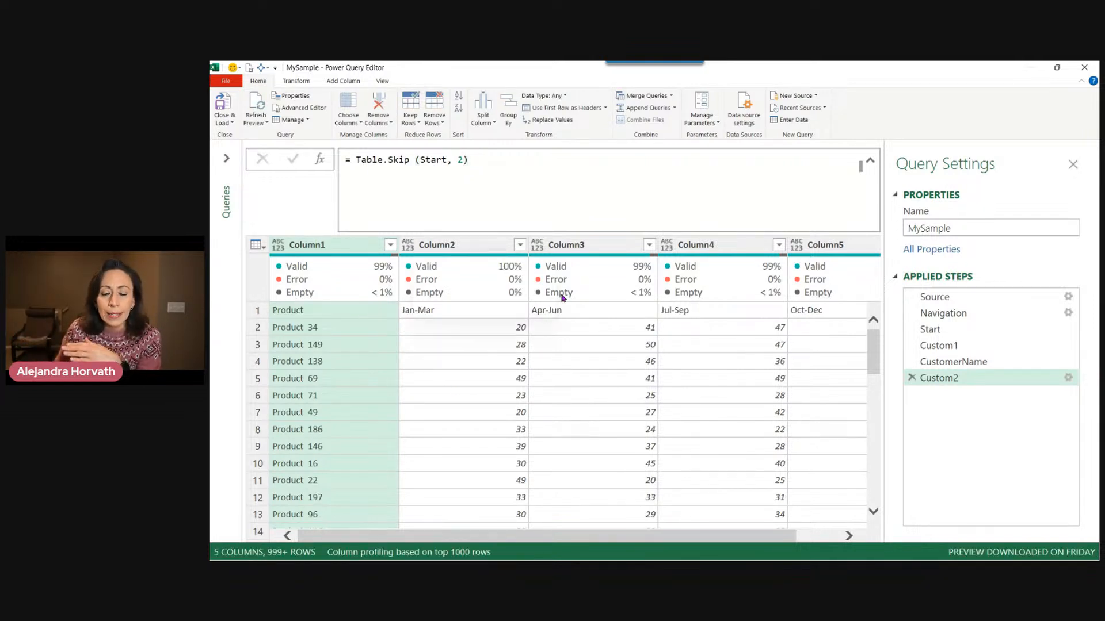
mouse_move(566, 298)
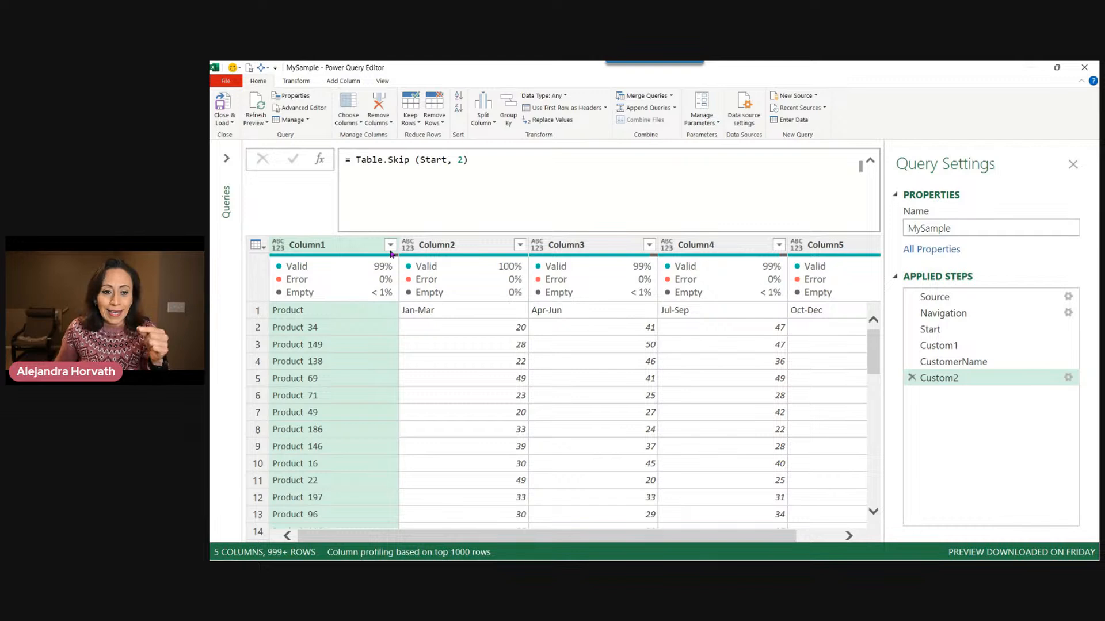
Wrap the Custom2 formula in Table.PromoteHeaders so the first remaining row becomes the column headers.
left_click(260, 247)
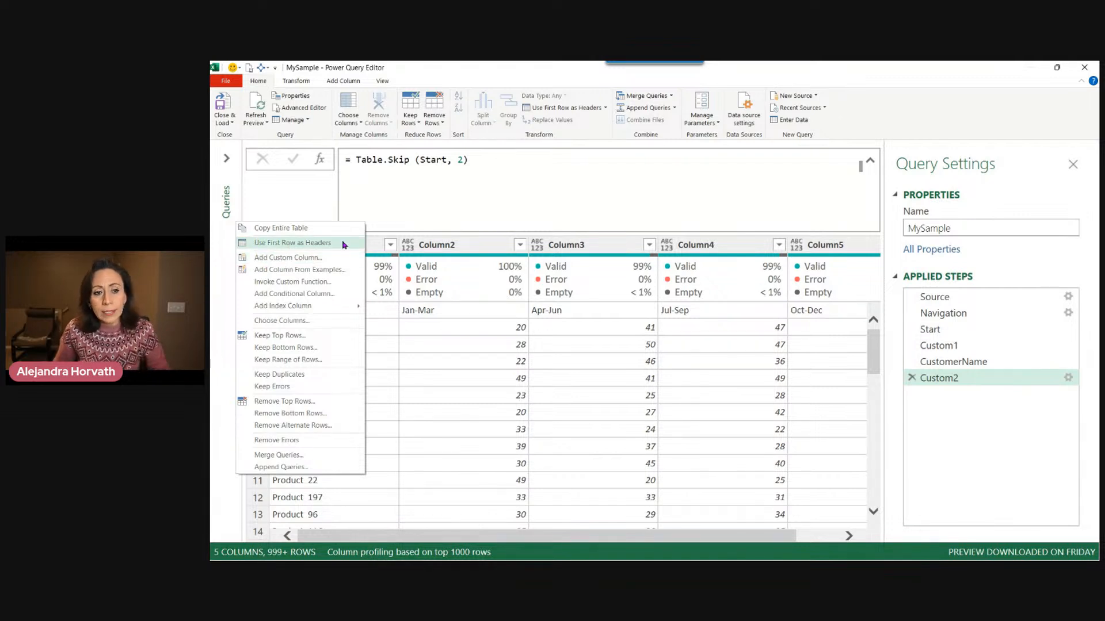
left_click(352, 194)
left_click(351, 163)
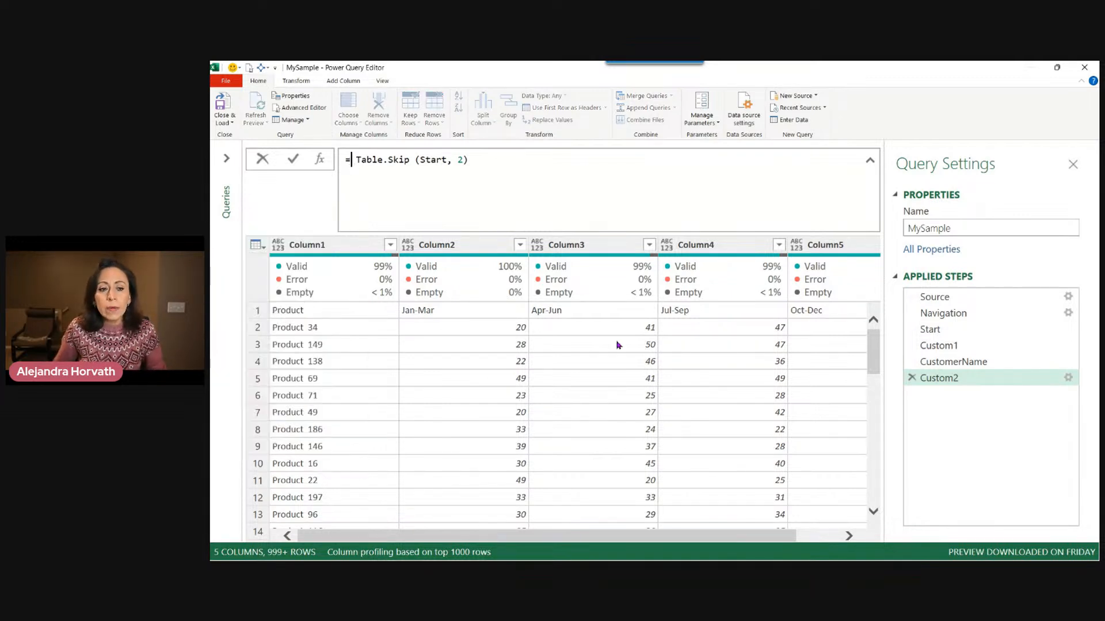
type("tabpro")
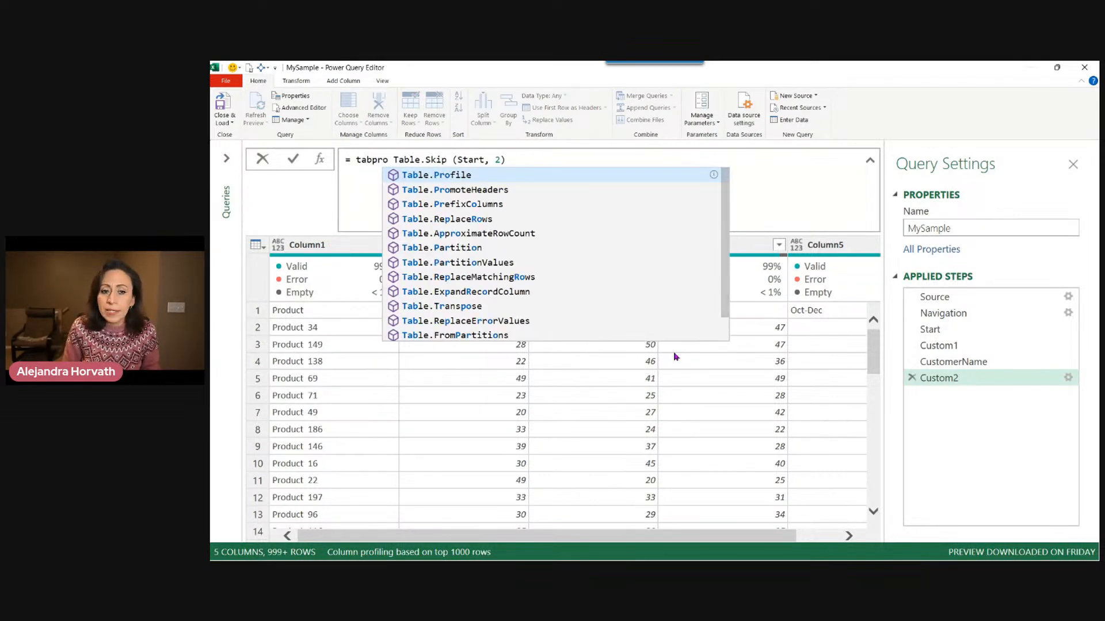
key("Down")
key("Tab")
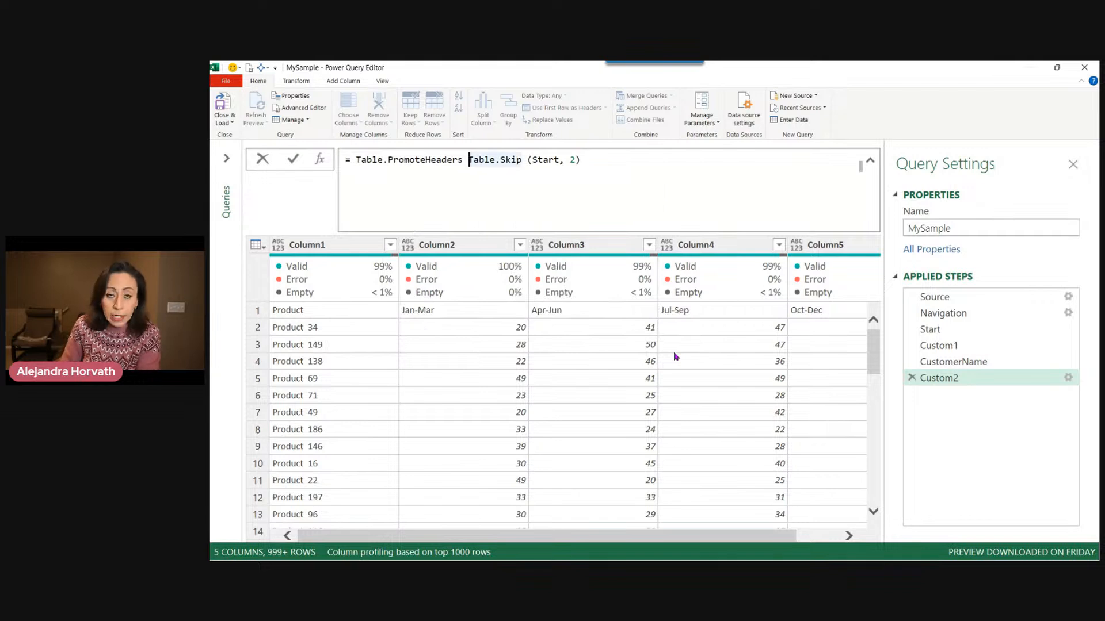
type("(")
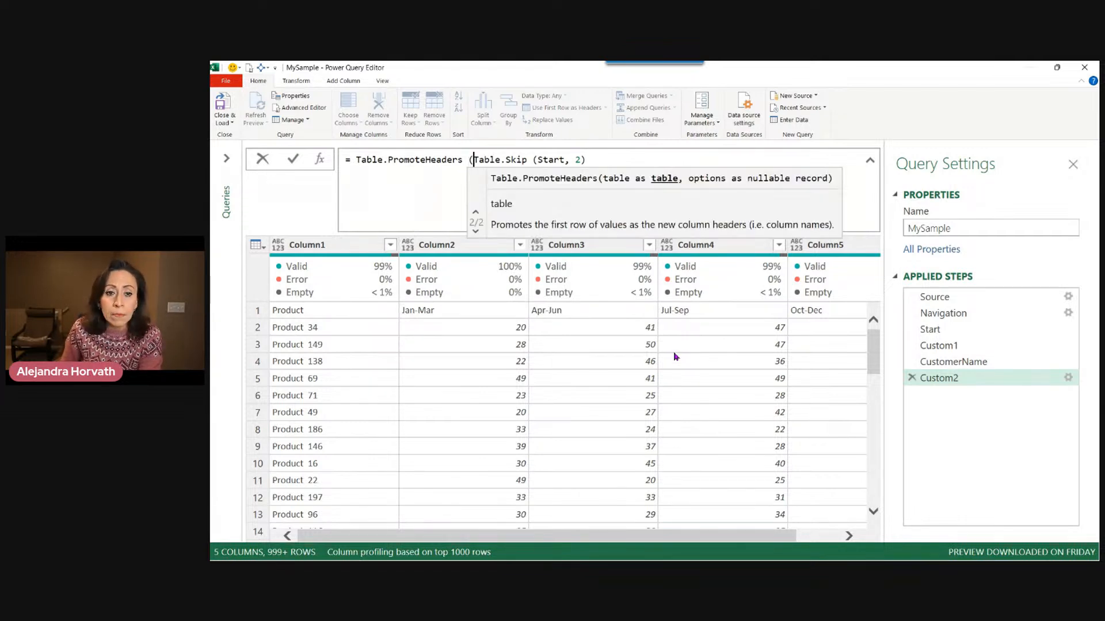
key("End")
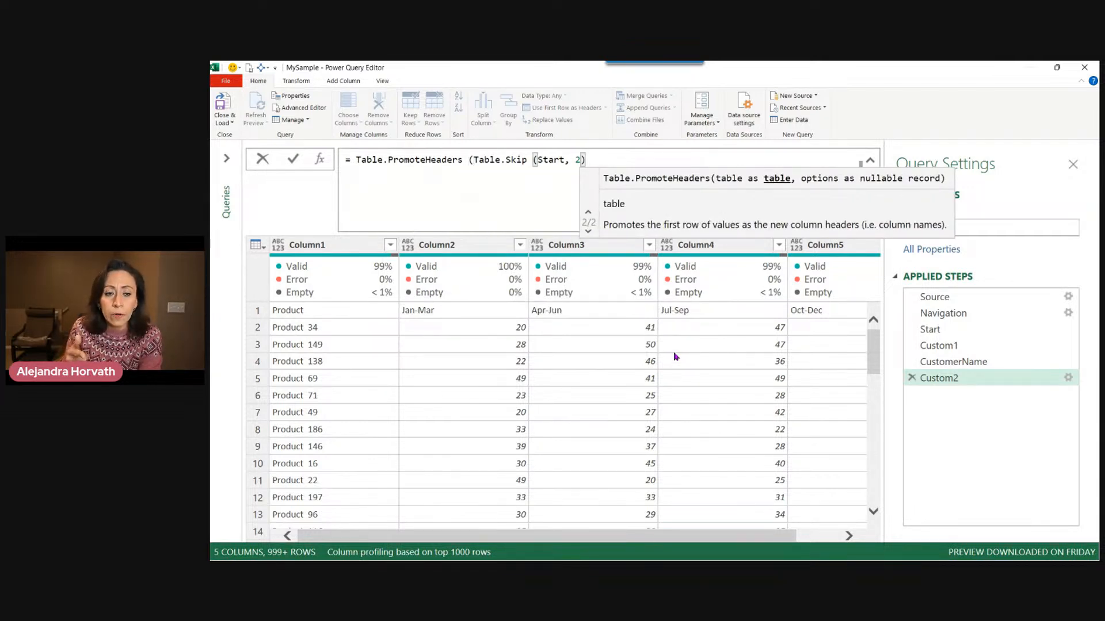
type(")")
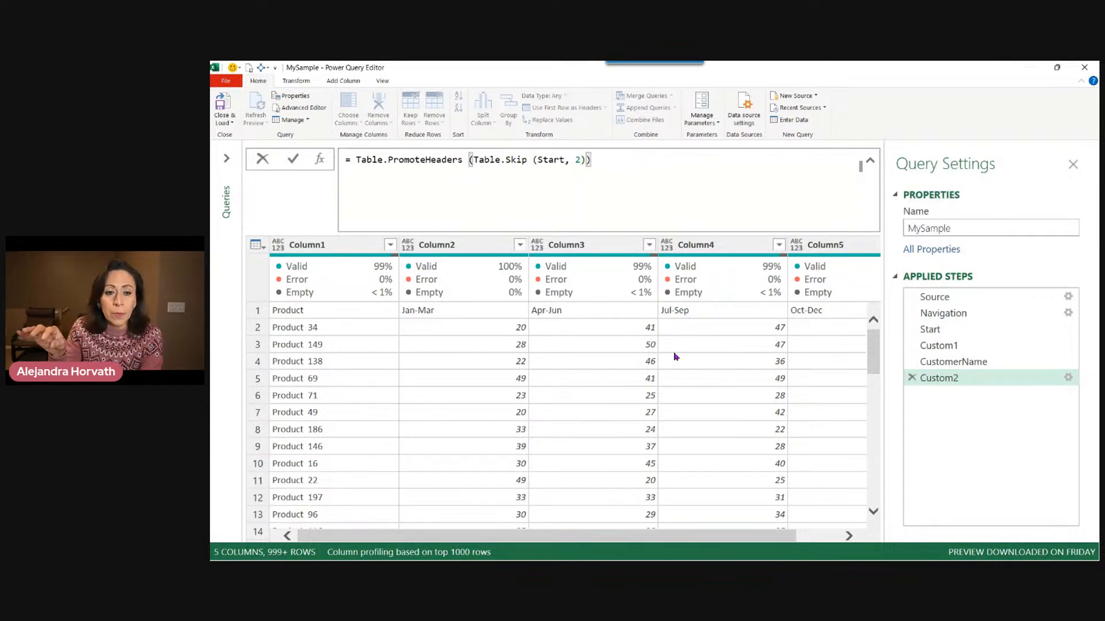
key("Return")
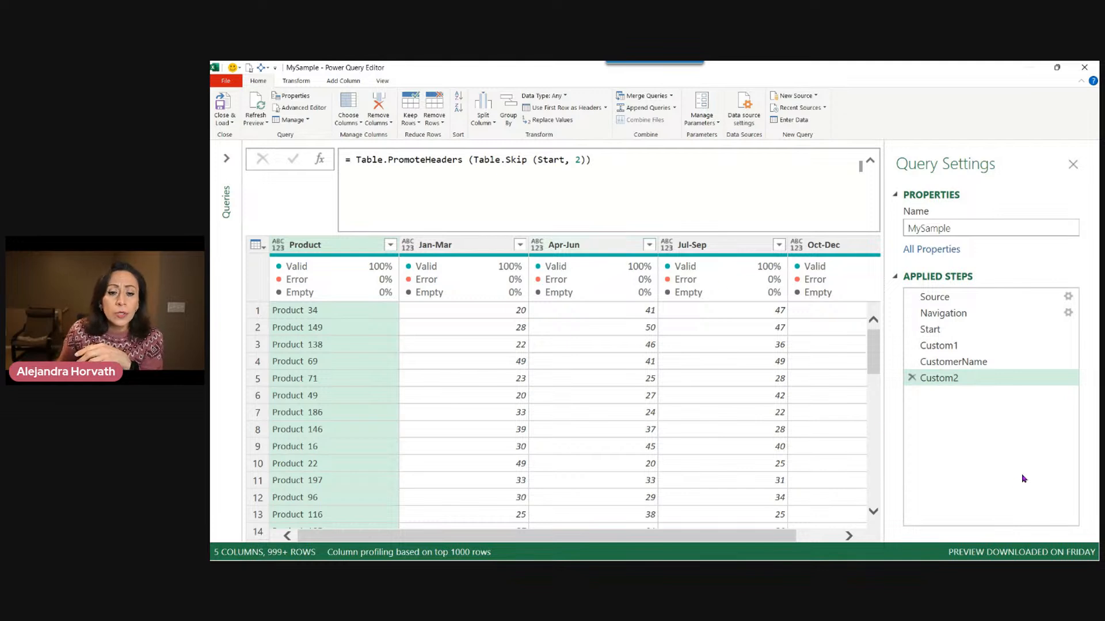
Unpivot all columns other than Product.
right_click(342, 247)
left_click(297, 252)
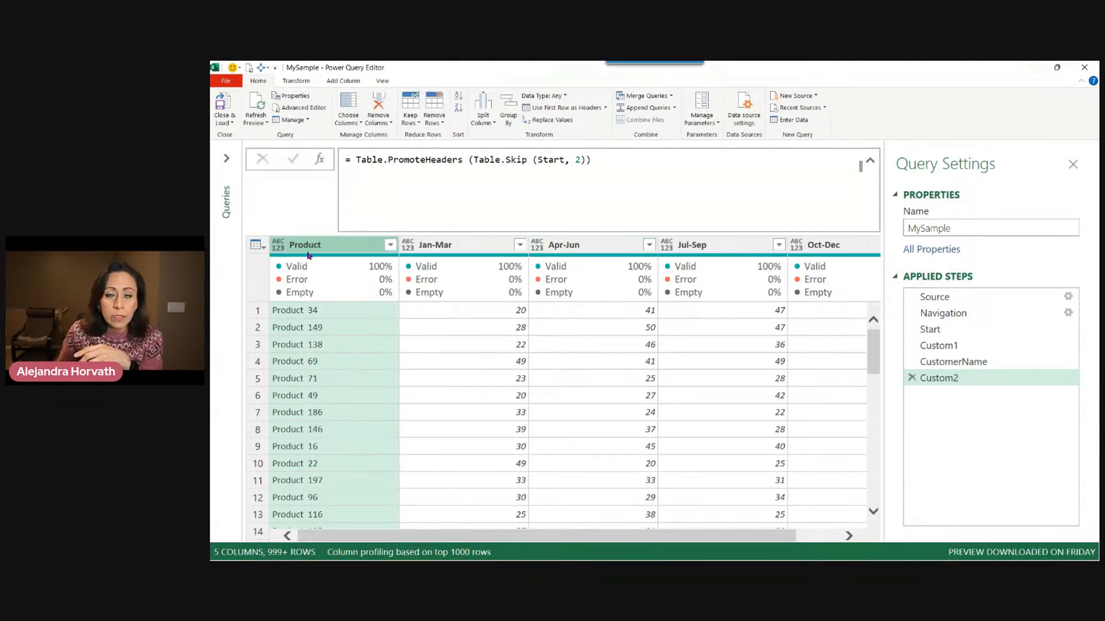
right_click(311, 246)
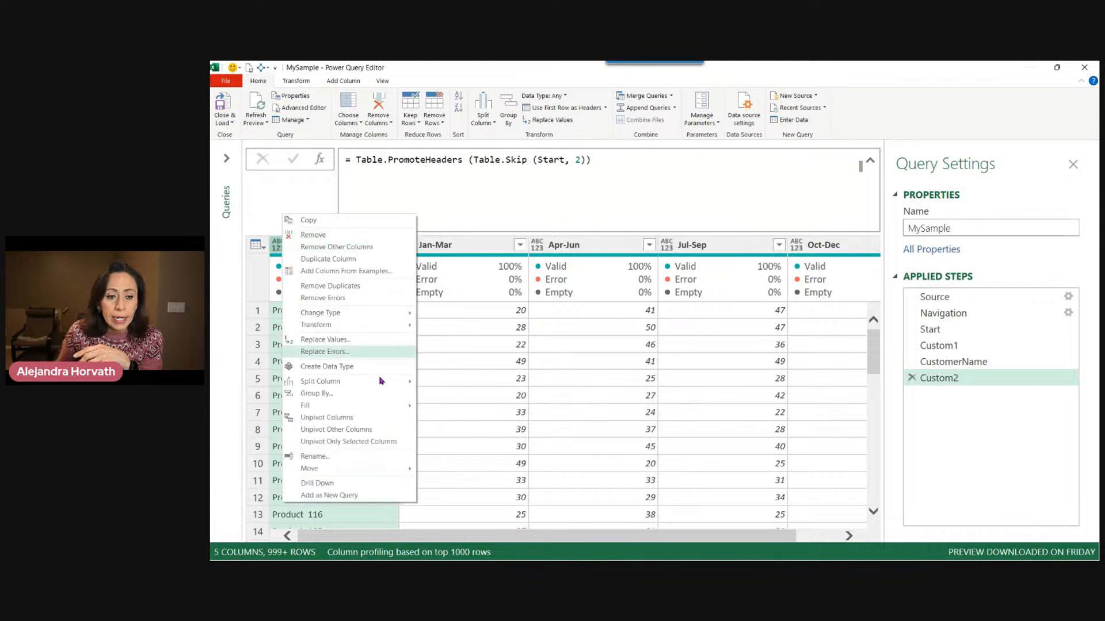
left_click(391, 430)
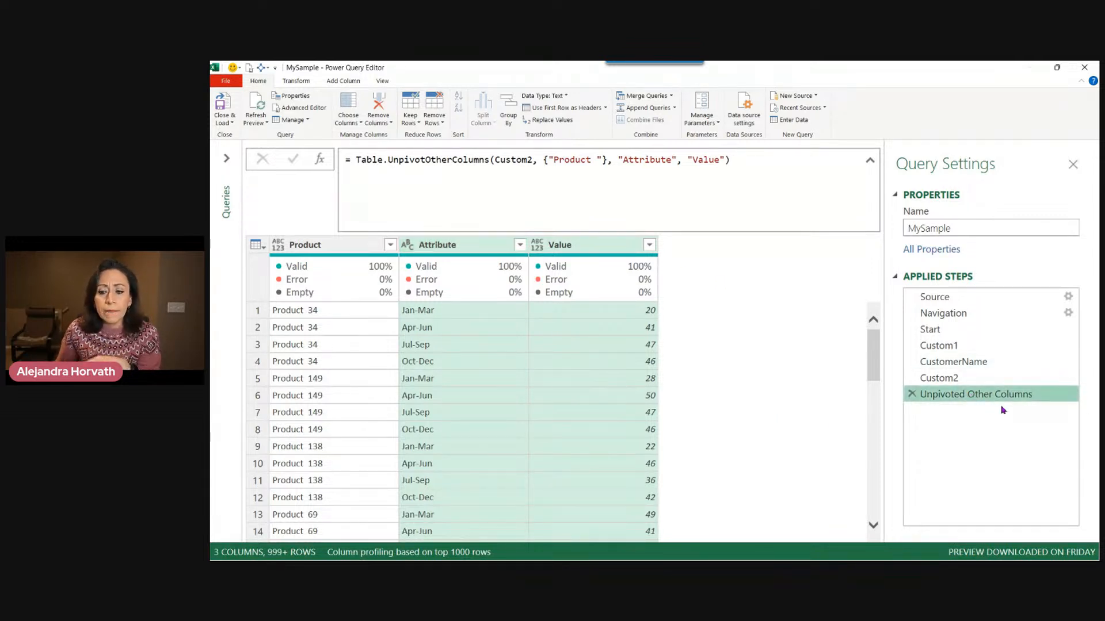
Rename the Unpivoted Other Columns step to Unpivoted.
left_click(1003, 378)
left_click(1002, 395)
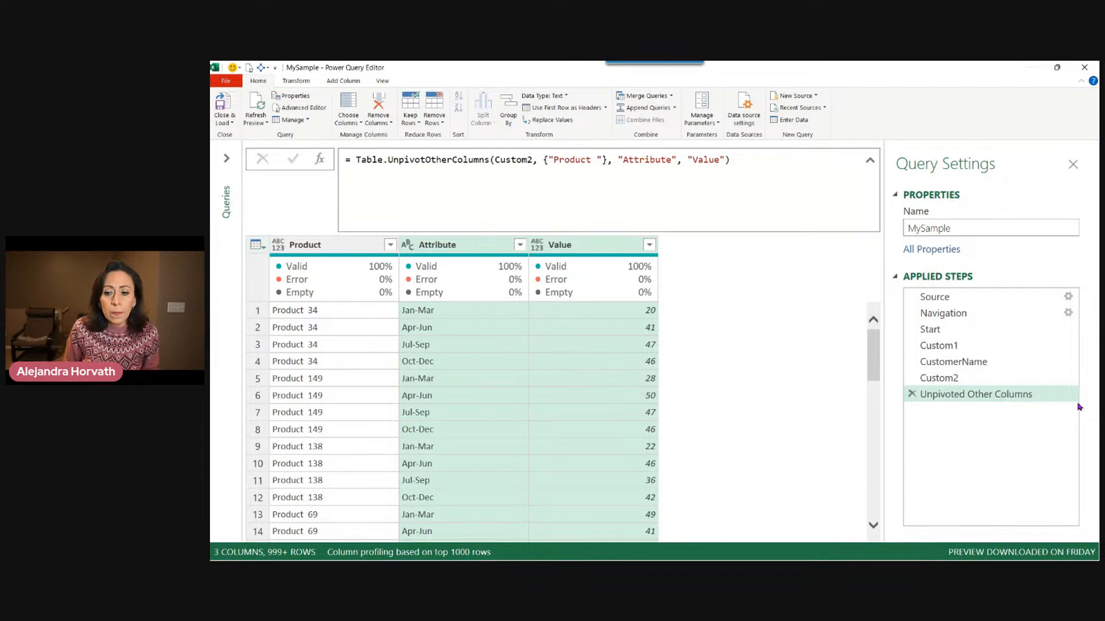
double_click(997, 394)
key("End")
key("BackSpace")
key("BackSpace")
key("BackSpace")
key("BackSpace")
key("BackSpace")
key("BackSpace")
key("BackSpace")
key("BackSpace")
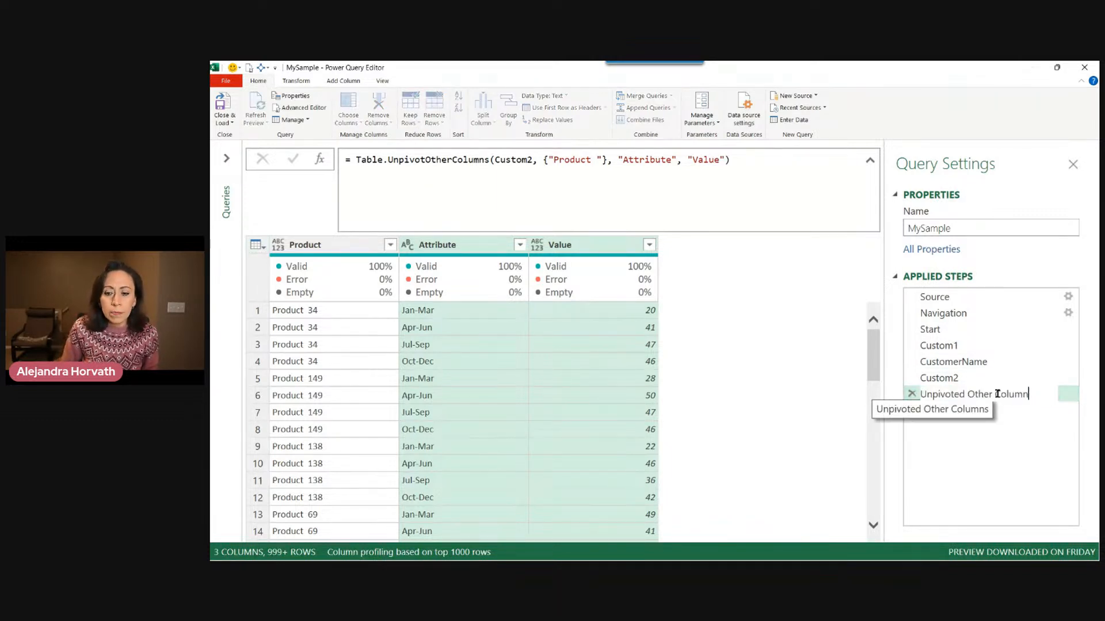
key("BackSpace")
key("BackSpace")
key("BackSpace")
key("BackSpace")
key("BackSpace")
key("BackSpace")
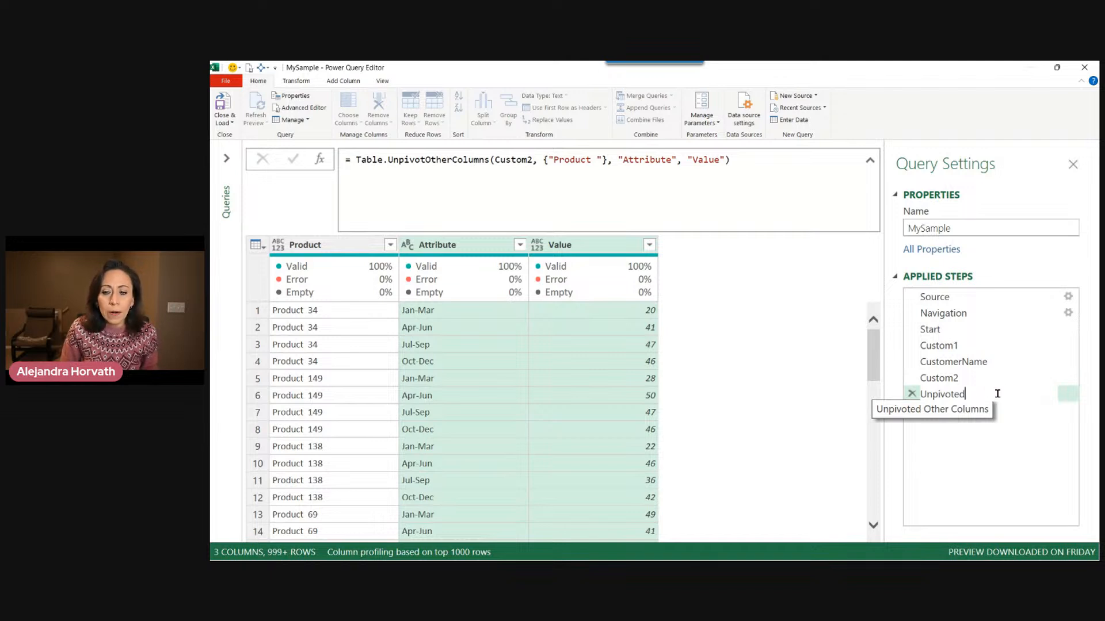
key("Return")
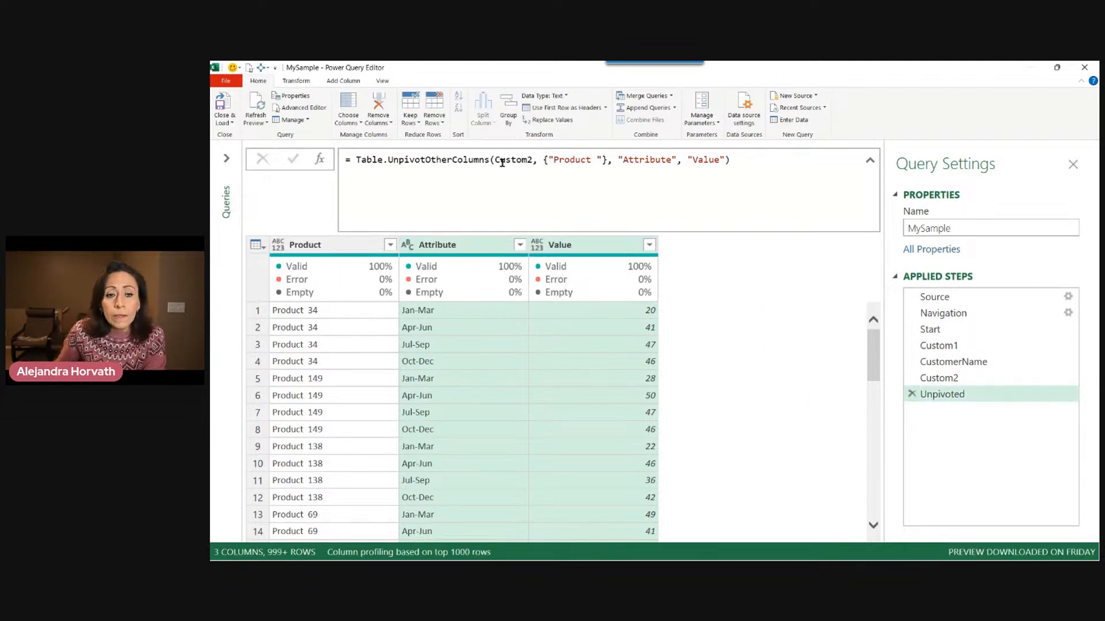
Edit the unpivot formula so the attribute and value columns are named Period and Amount.
left_click(555, 160)
double_click(573, 159)
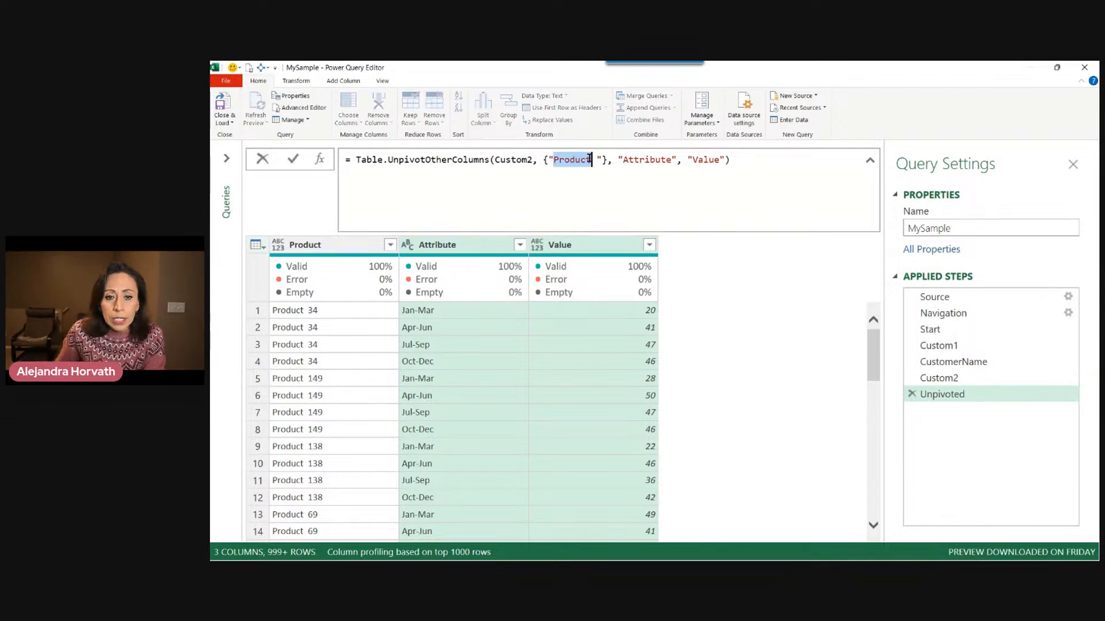
left_click_drag(365, 159, 597, 160)
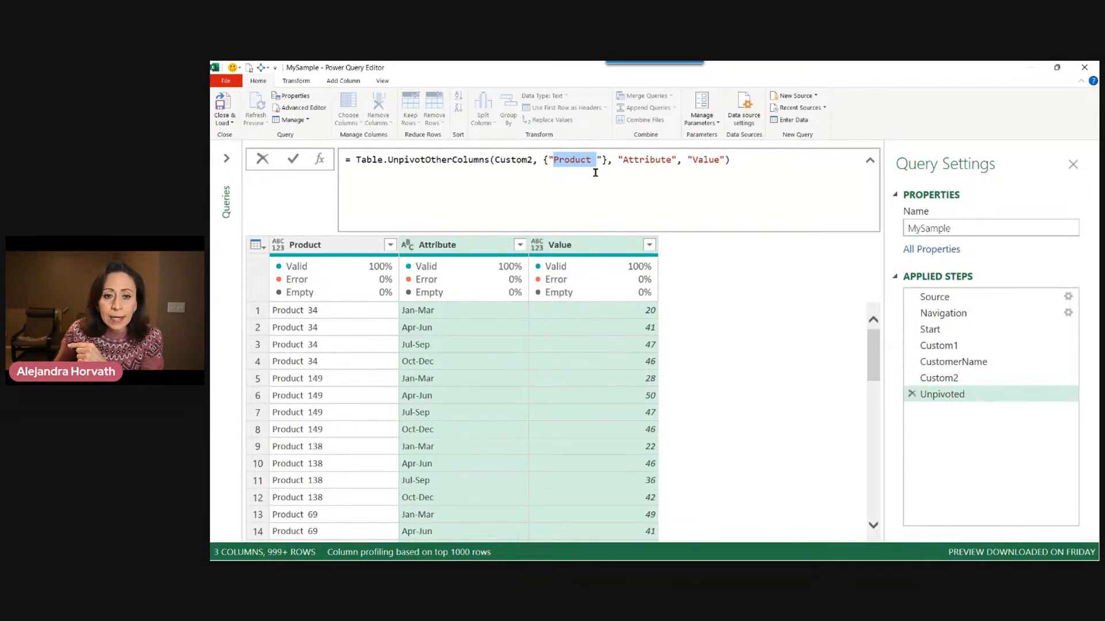
left_click_drag(623, 160, 671, 159)
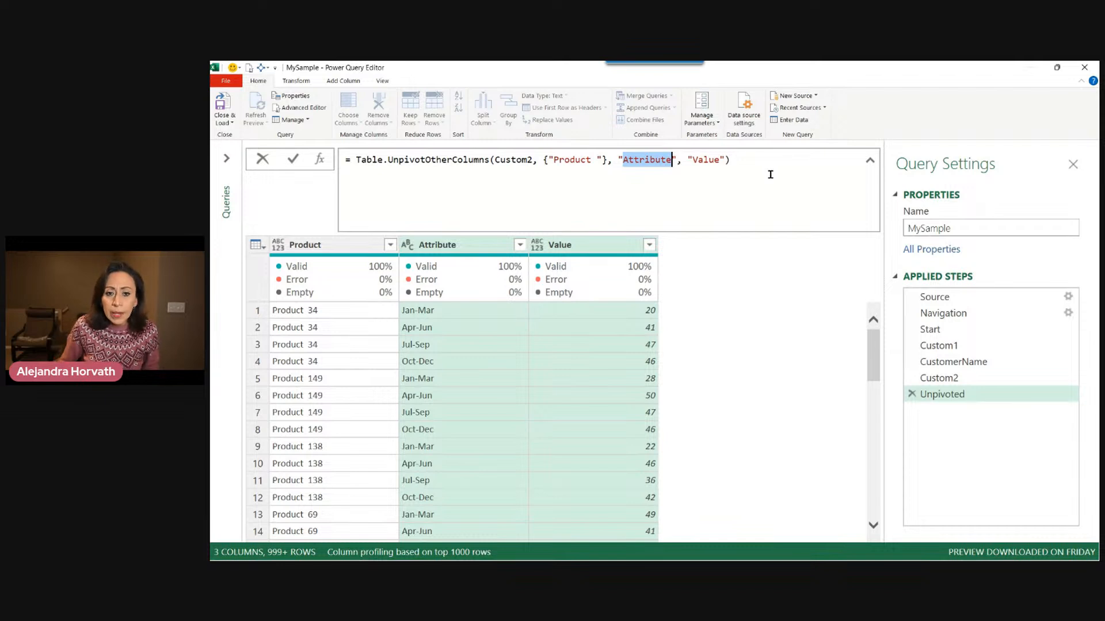
type("Period")
key("Right")
key("Right")
key("Right")
key("Right")
key("shift+Right")
key("shift+Right")
key("shift+Right")
key("shift+Right")
key("shift+Right")
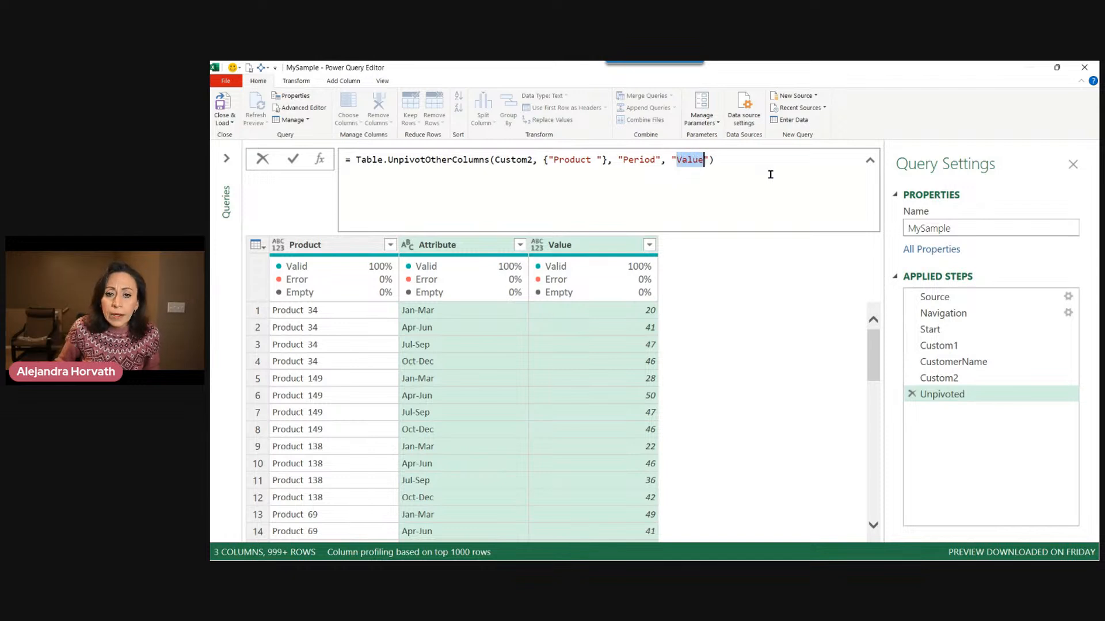
type("Amou")
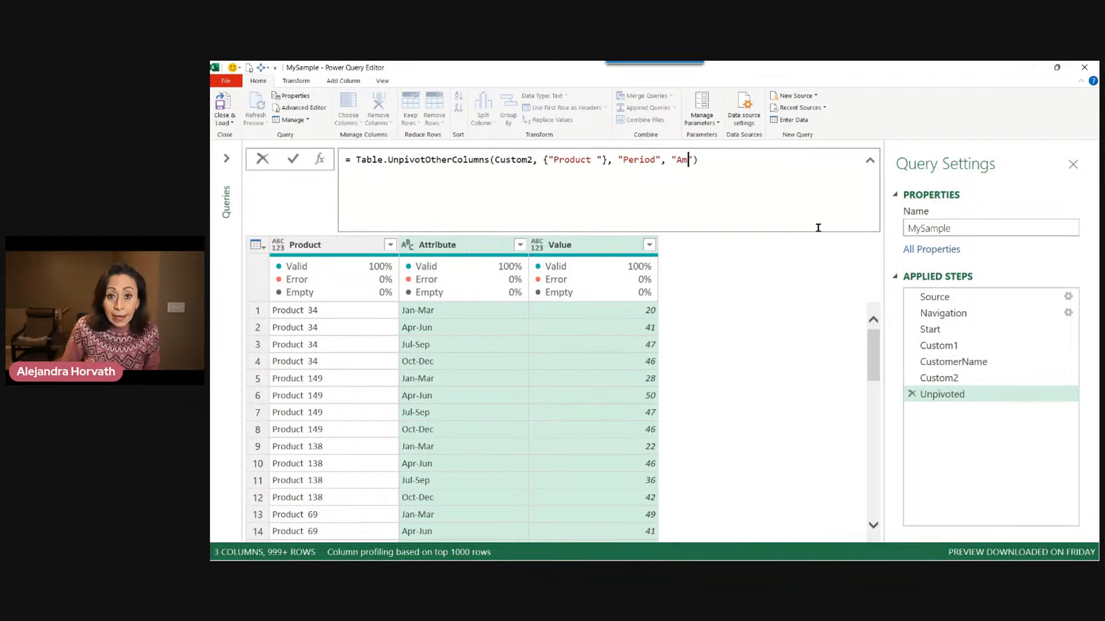
type("nt")
key("Right")
key("Right")
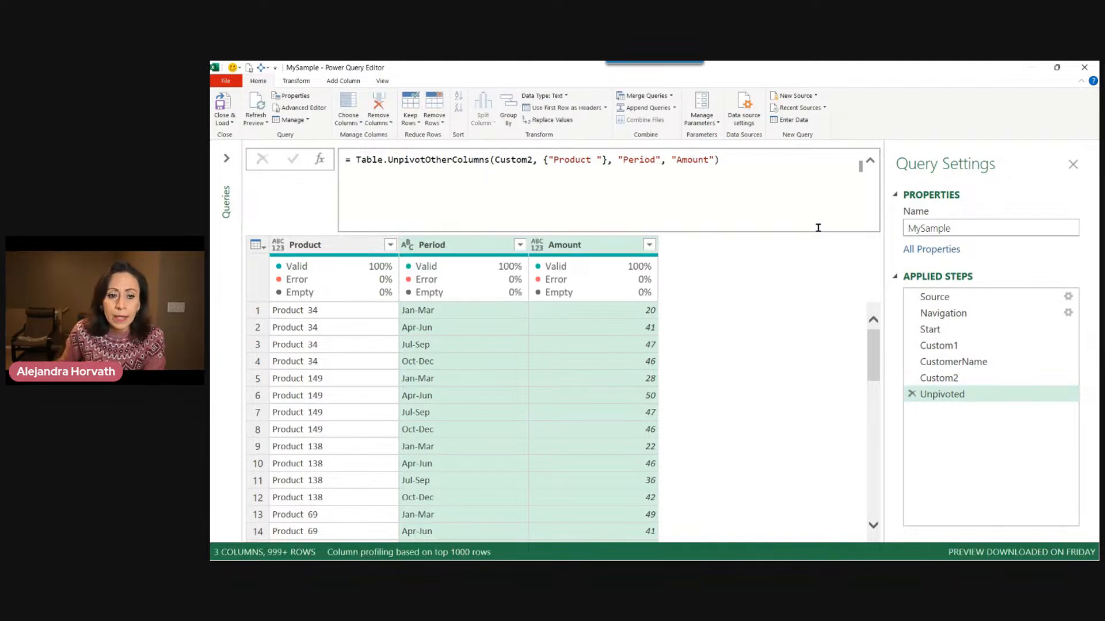
Add a custom column named Customer whose formula is CustomerName.
left_click(444, 247)
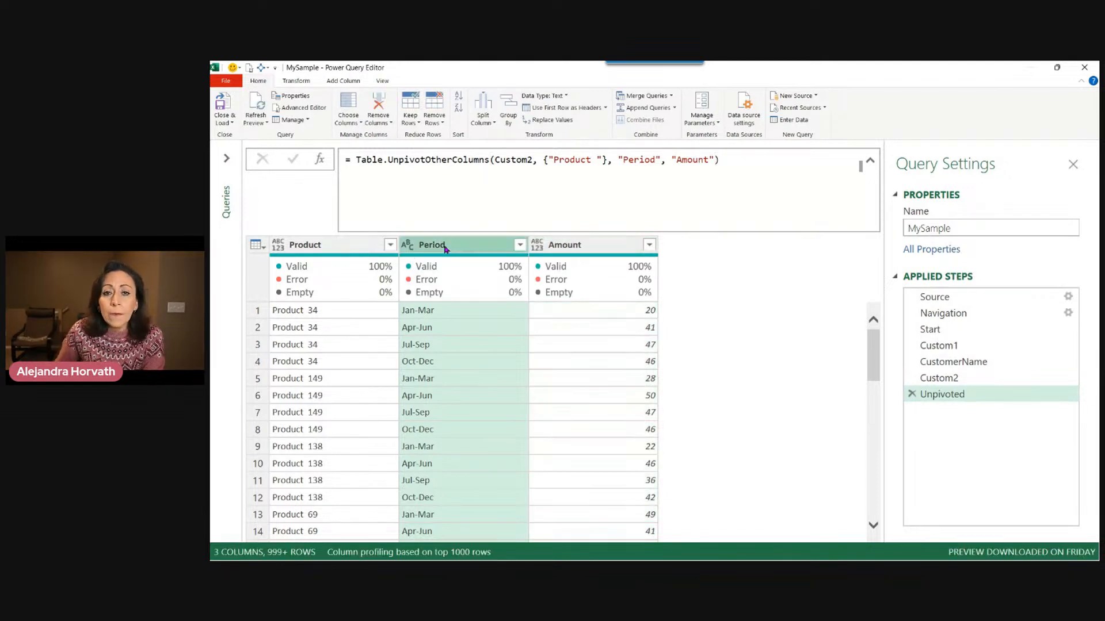
left_click(580, 248)
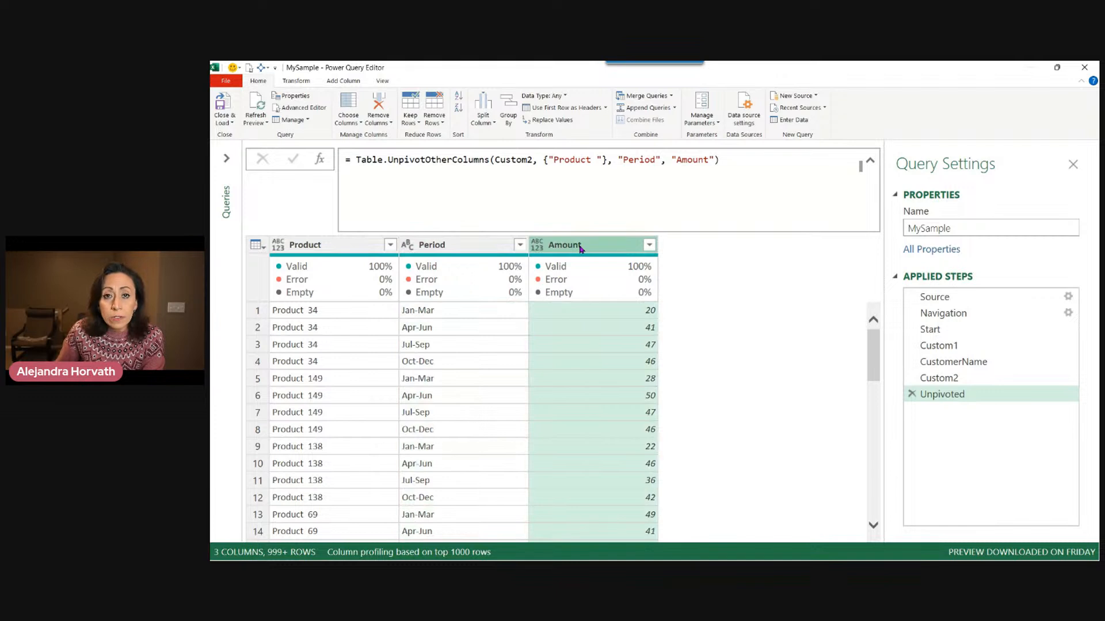
left_click(872, 163)
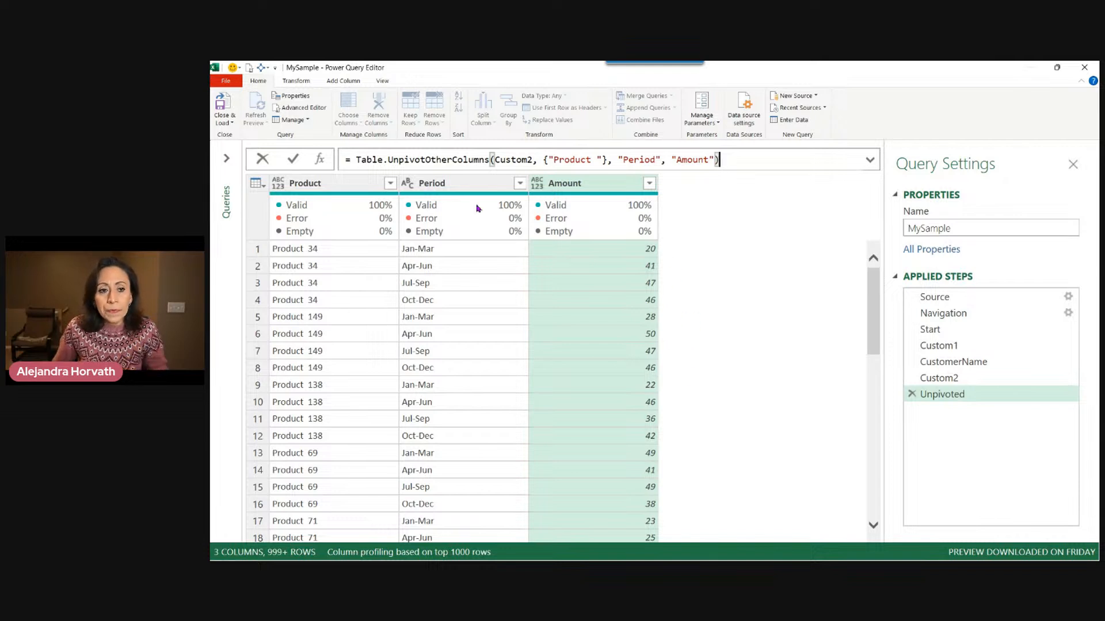
left_click(352, 82)
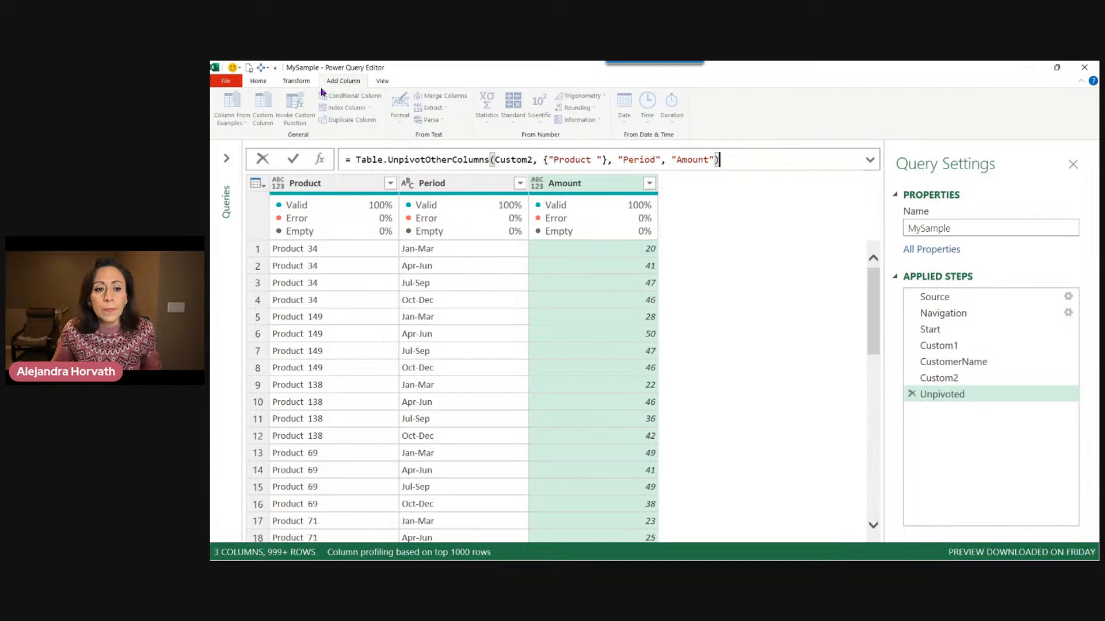
left_click(342, 81)
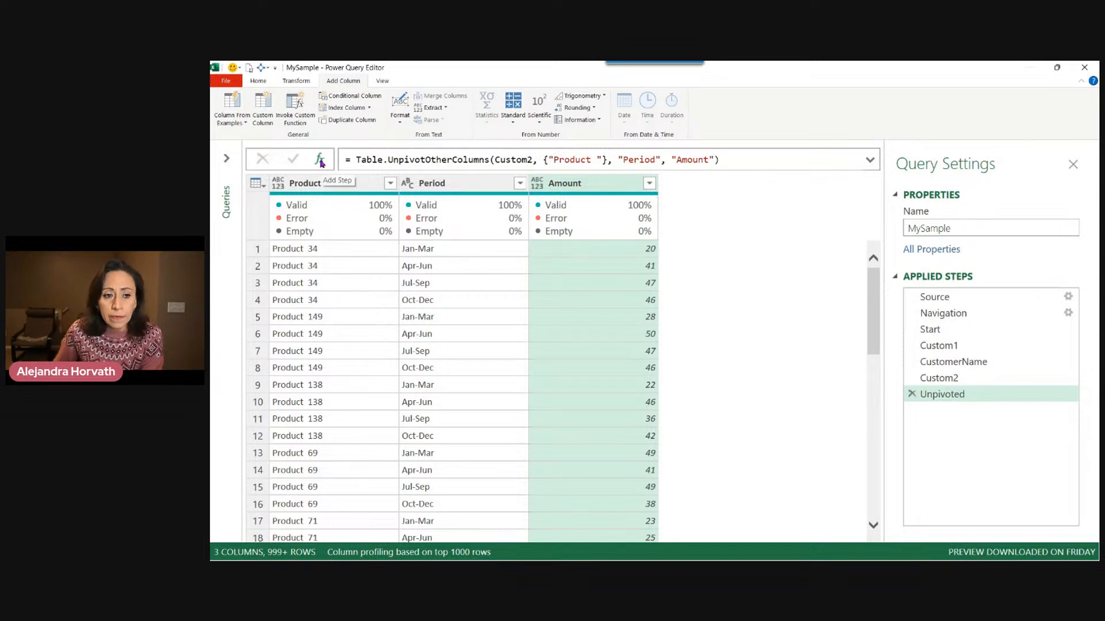
left_click(268, 103)
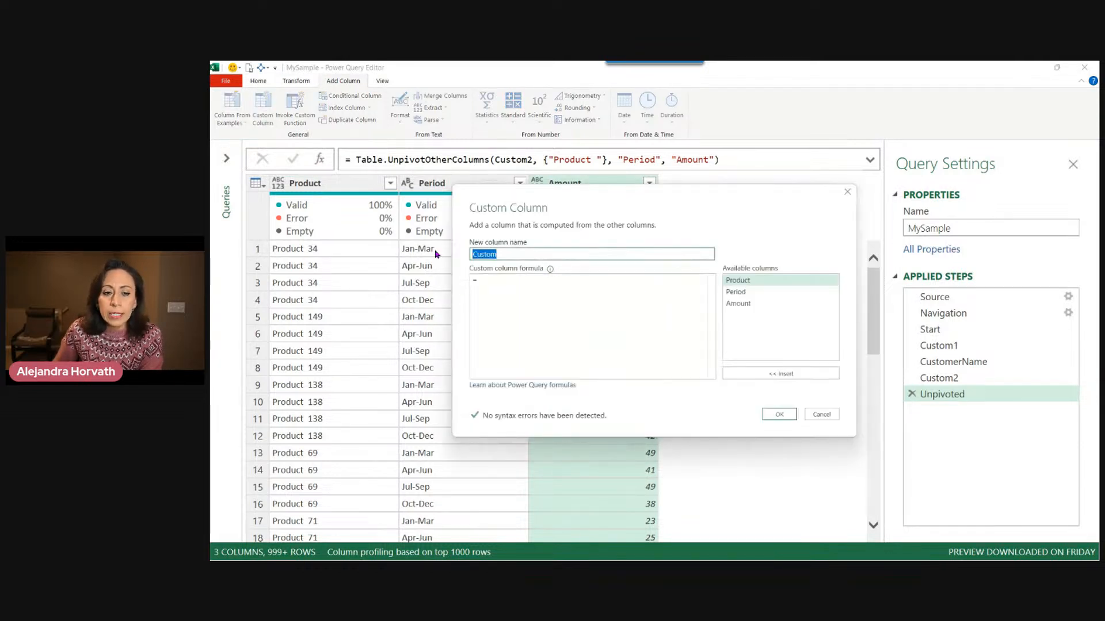
key("BackSpace")
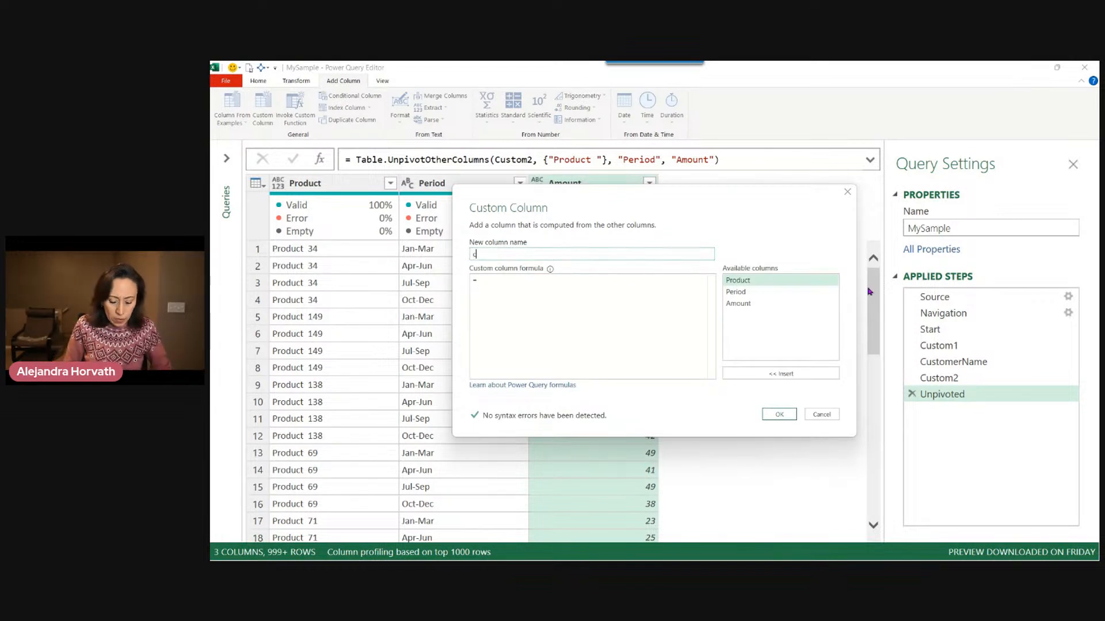
type("Customer")
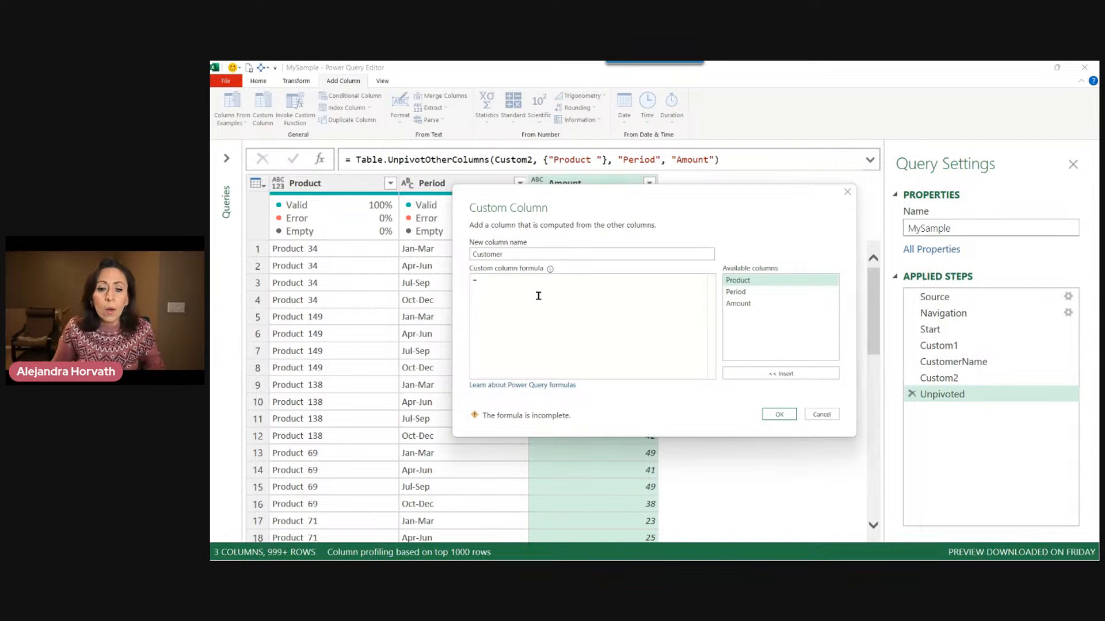
type("Customre")
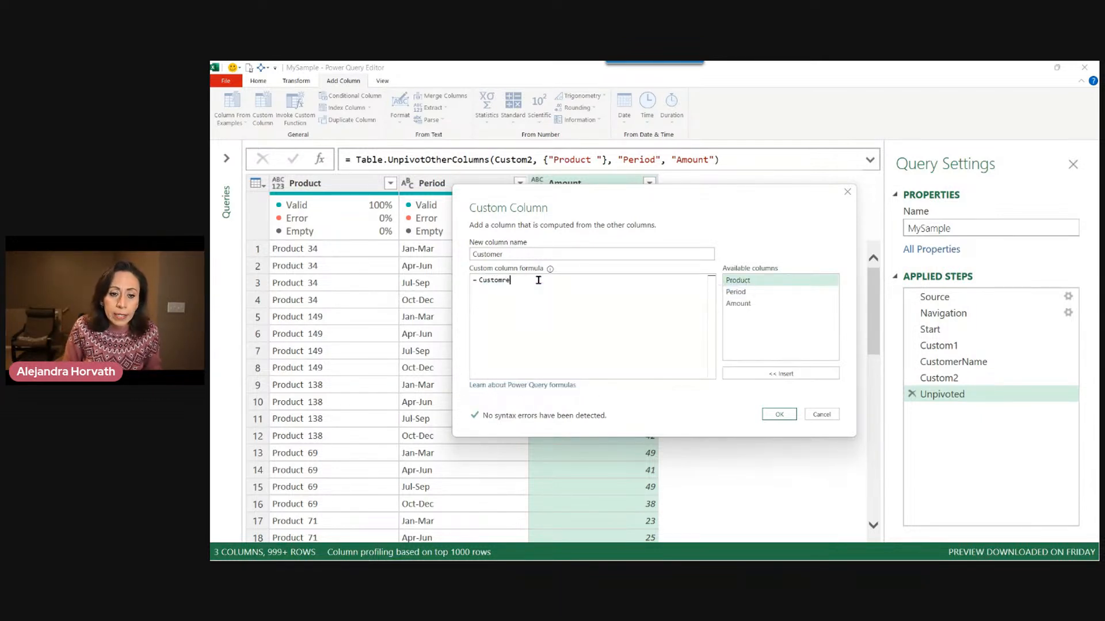
key("BackSpace")
key("BackSpace")
type("erName")
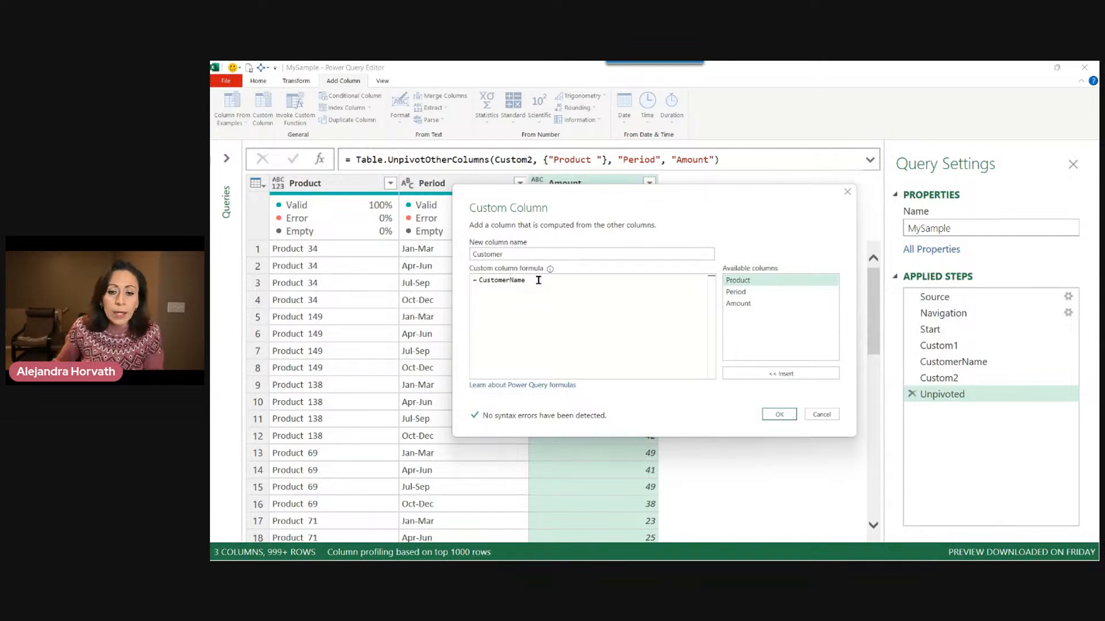
left_click(779, 414)
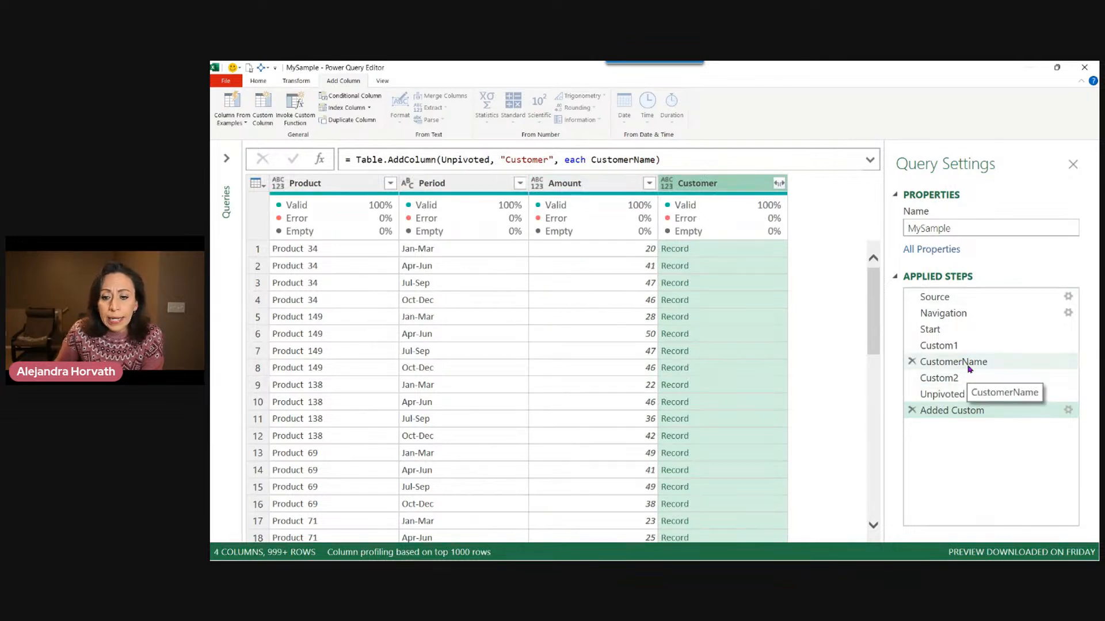
Inspect the CustomerName step's record and its Customer Name field.
left_click(969, 363)
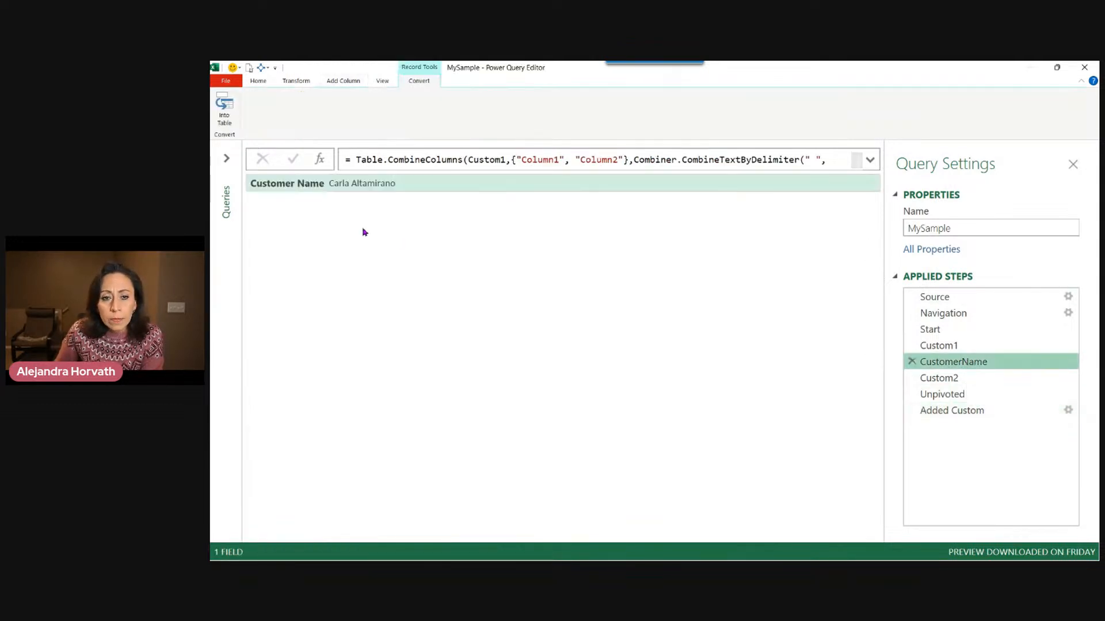
left_click(294, 185)
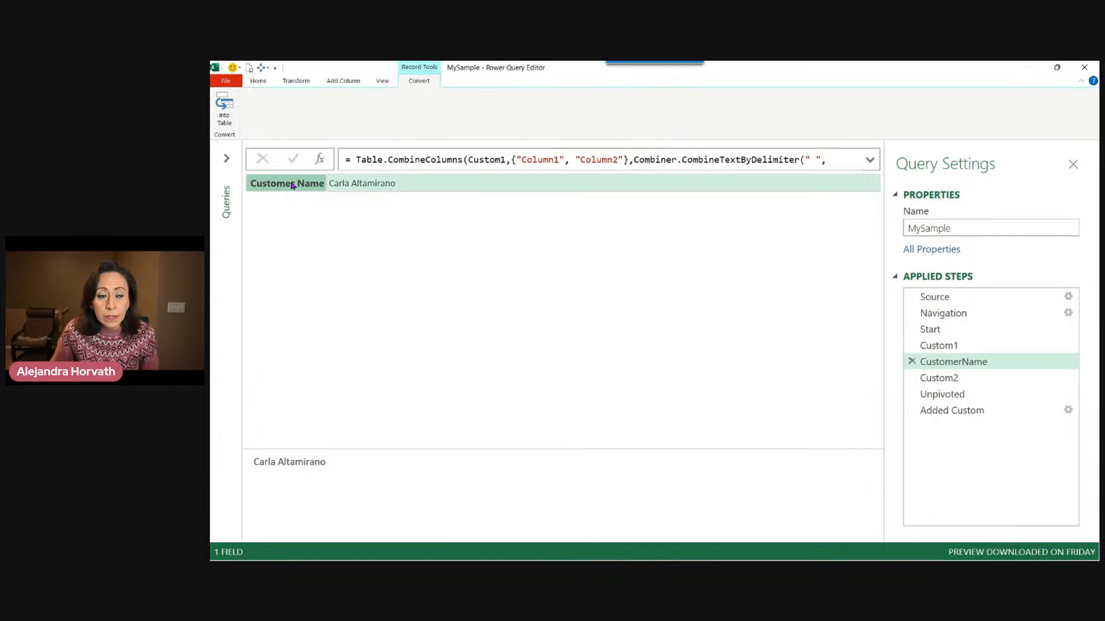
left_click(424, 187)
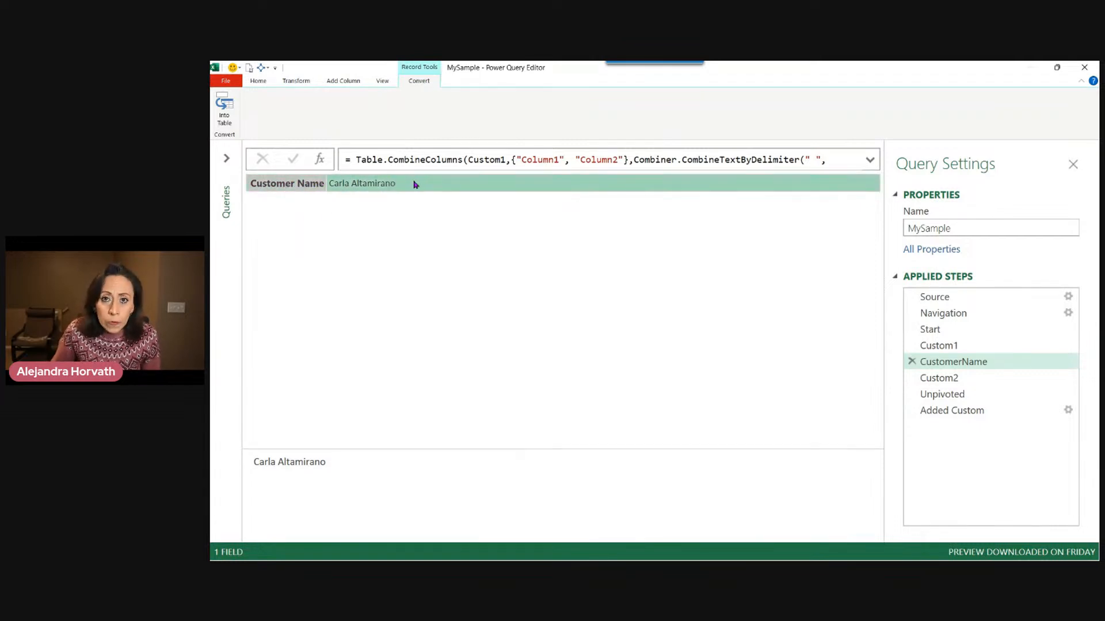
Open the Added Custom step and inspect the record values in several Customer cells.
left_click(964, 409)
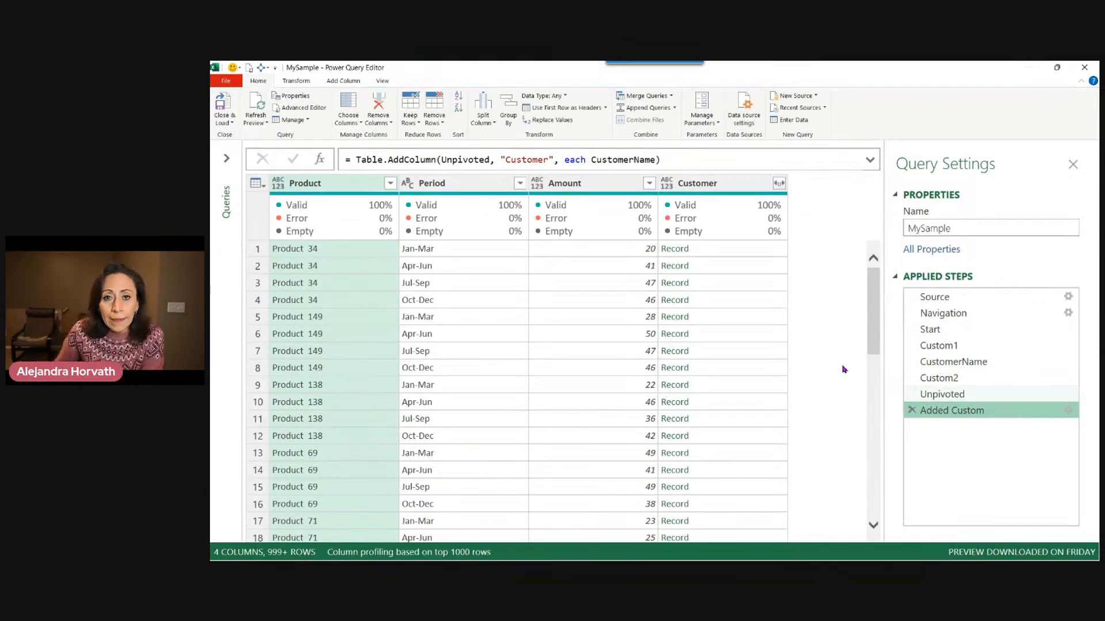
left_click(726, 251)
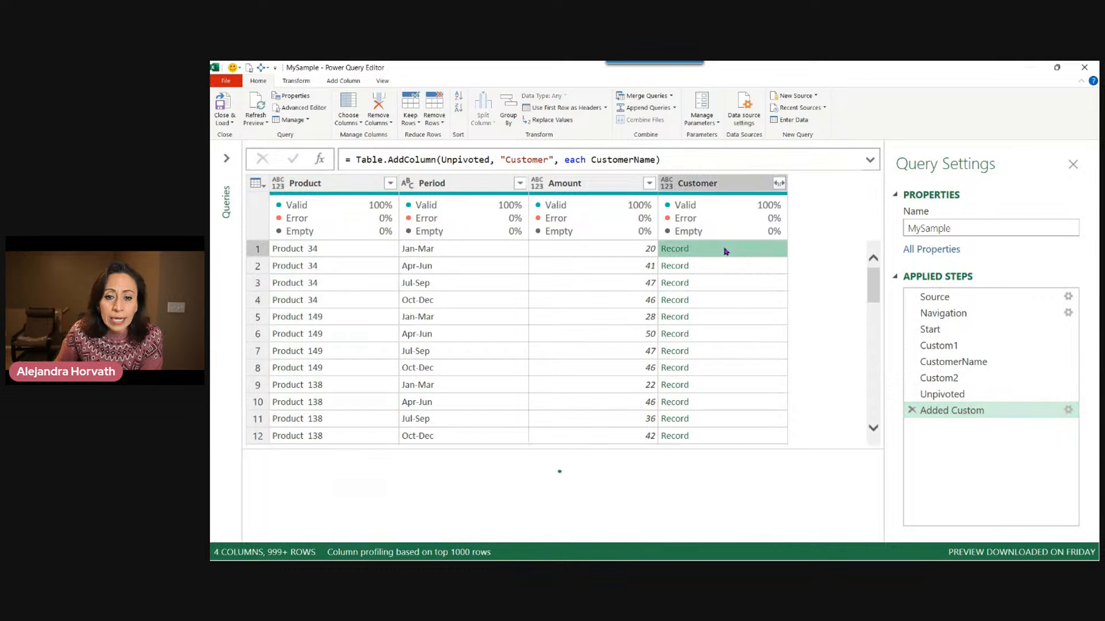
left_click(729, 263)
left_click(733, 283)
left_click(735, 301)
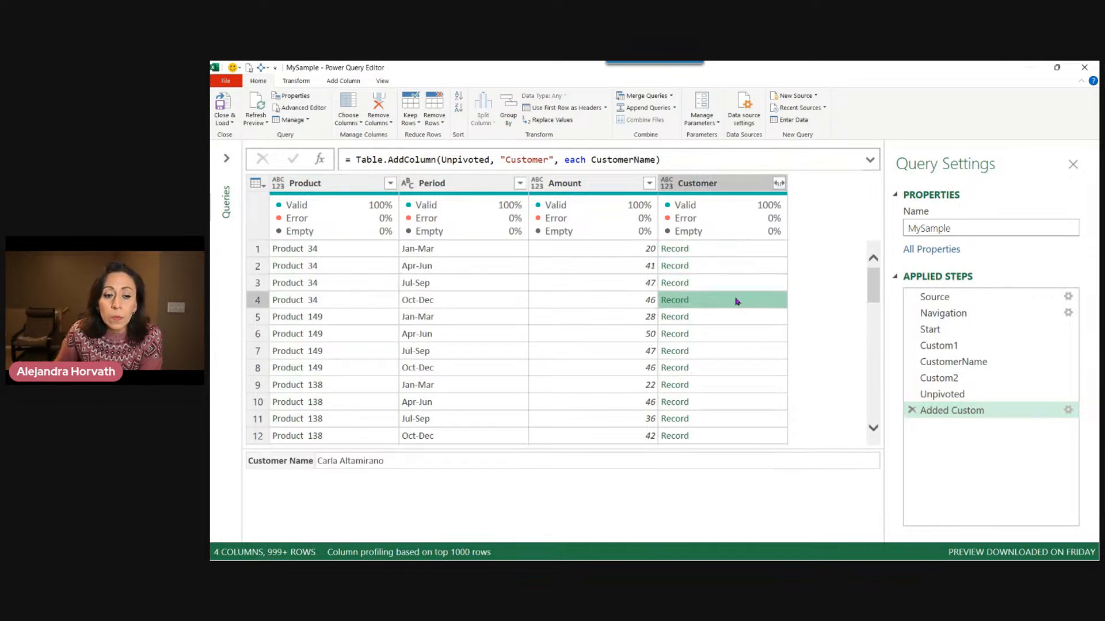
left_click(734, 319)
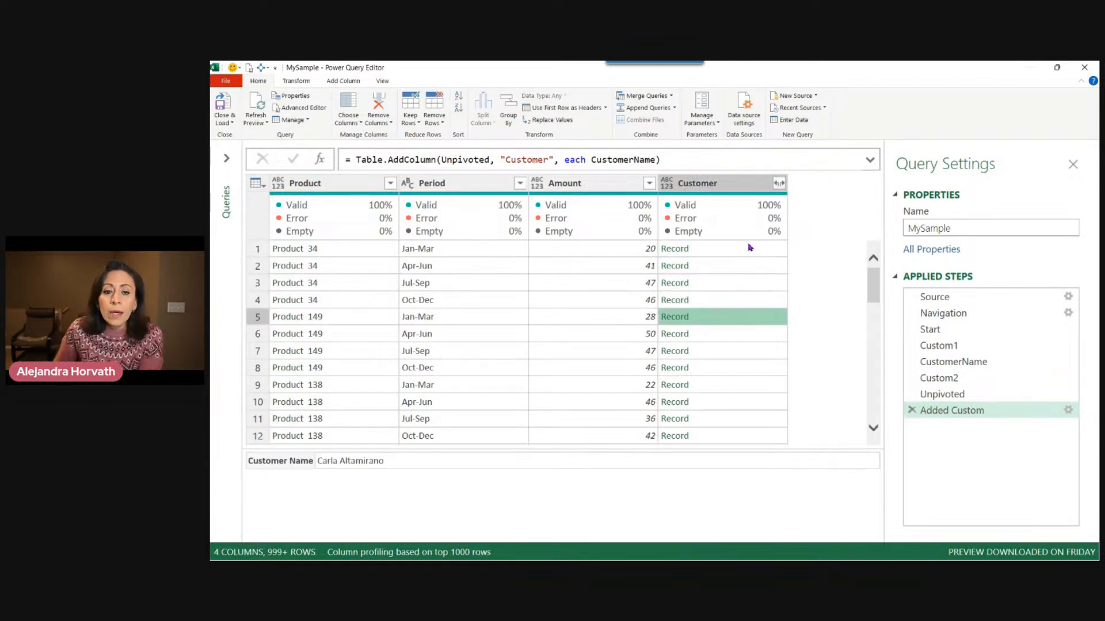
mouse_move(731, 215)
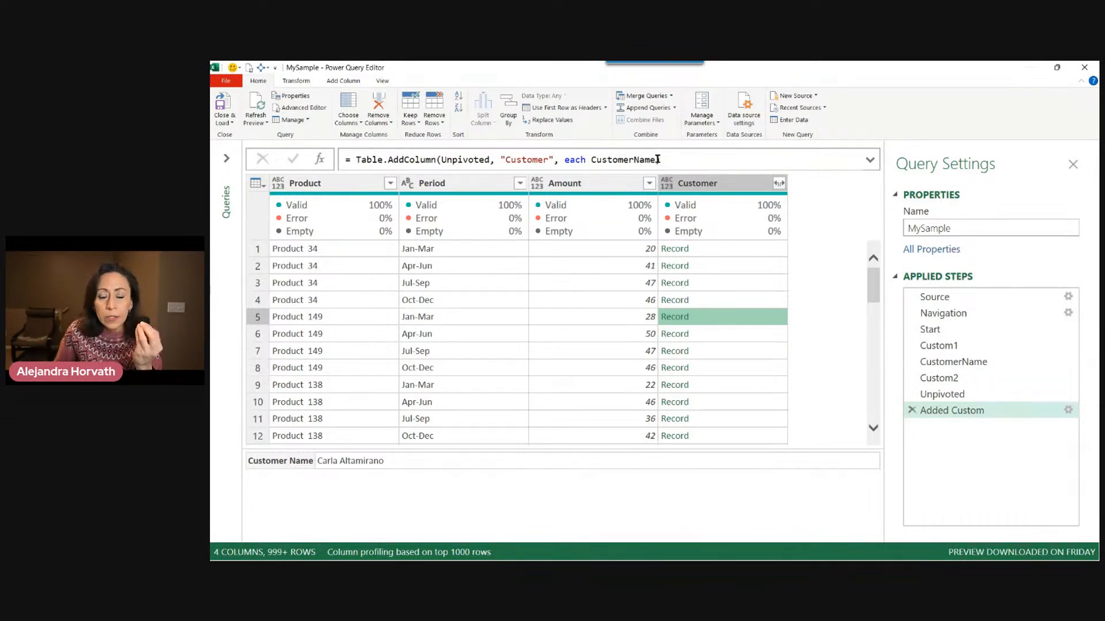
Expand the formula bar and insert a Record.Field call in front of CustomerName in the Customer column formula.
left_click(869, 160)
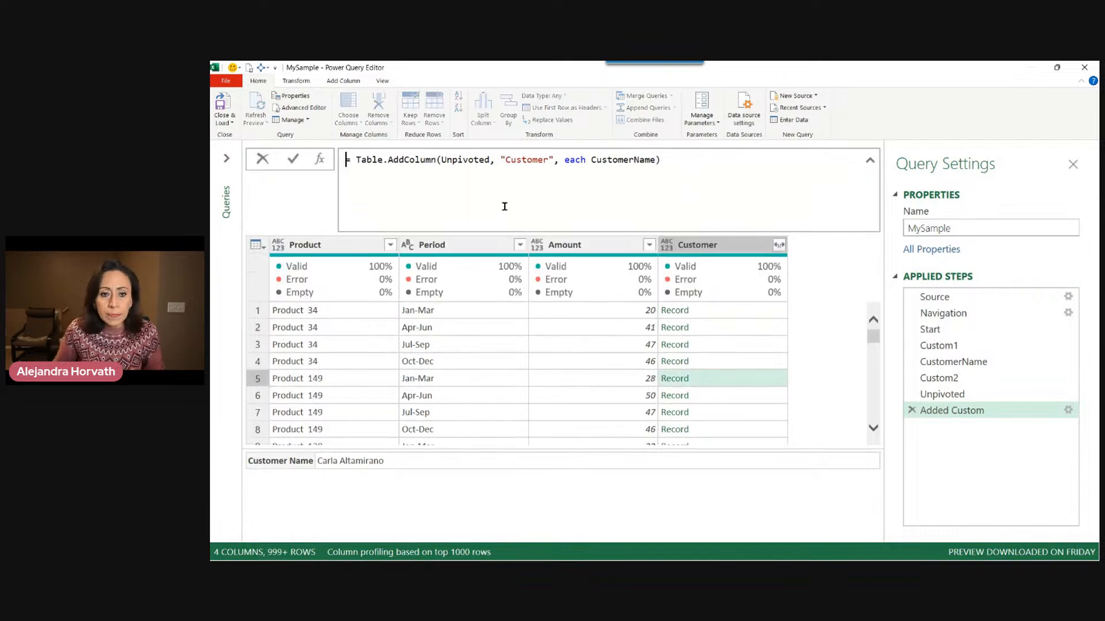
left_click(590, 159)
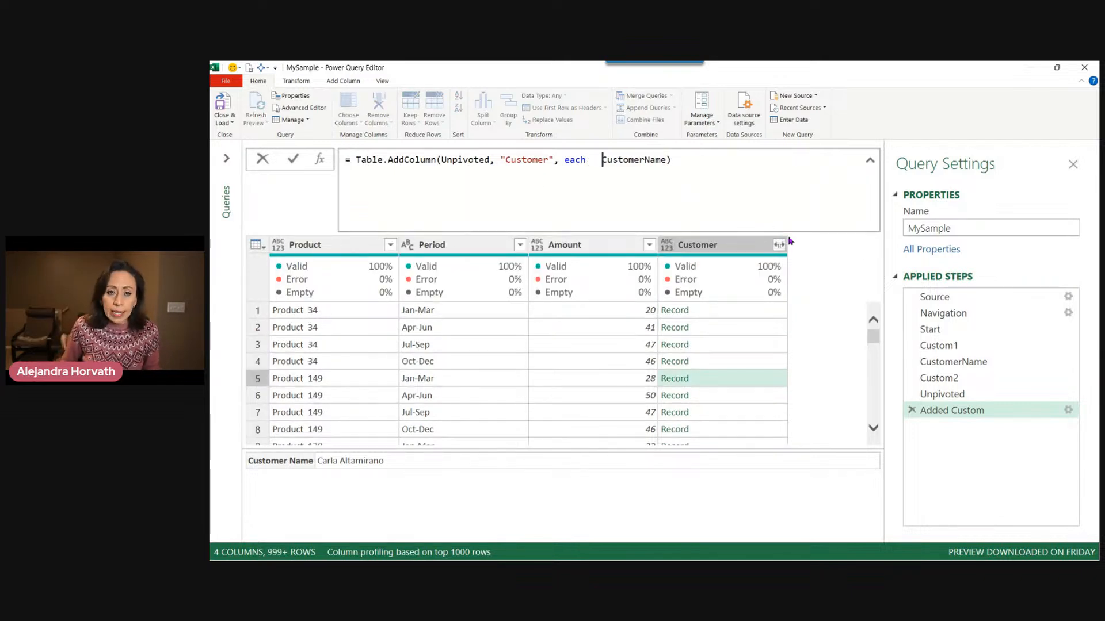
key("Right")
key("Right")
key("Right")
key("Right")
key("Right")
key("Right")
key("Right")
key("Right")
key("Right")
key("Right")
key("Right")
key("Right")
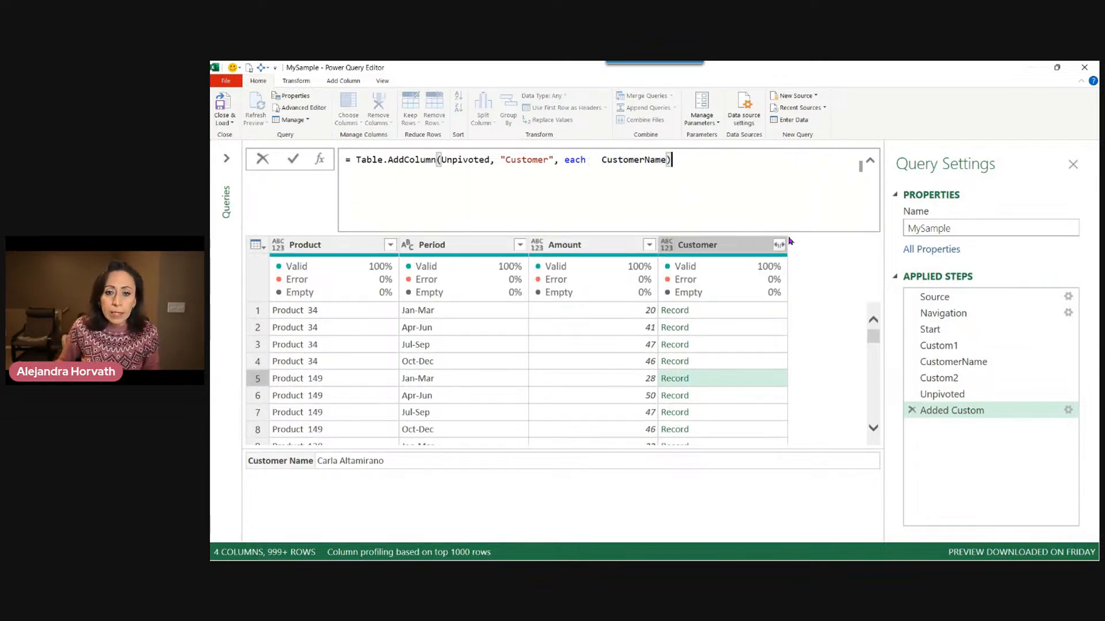
key("Left")
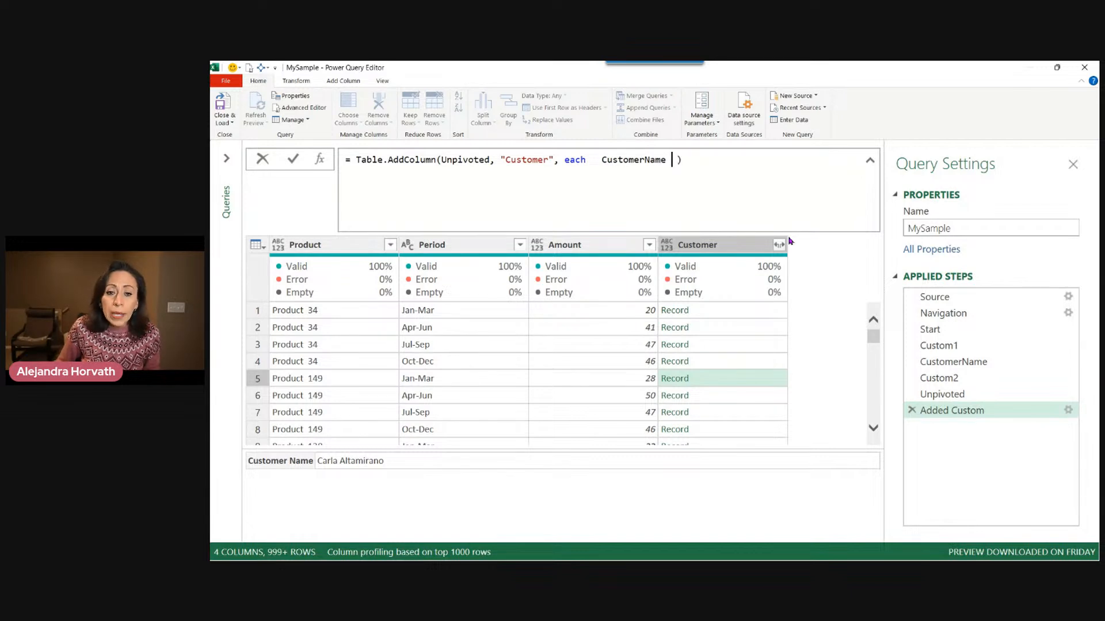
key("Left")
key("Left")
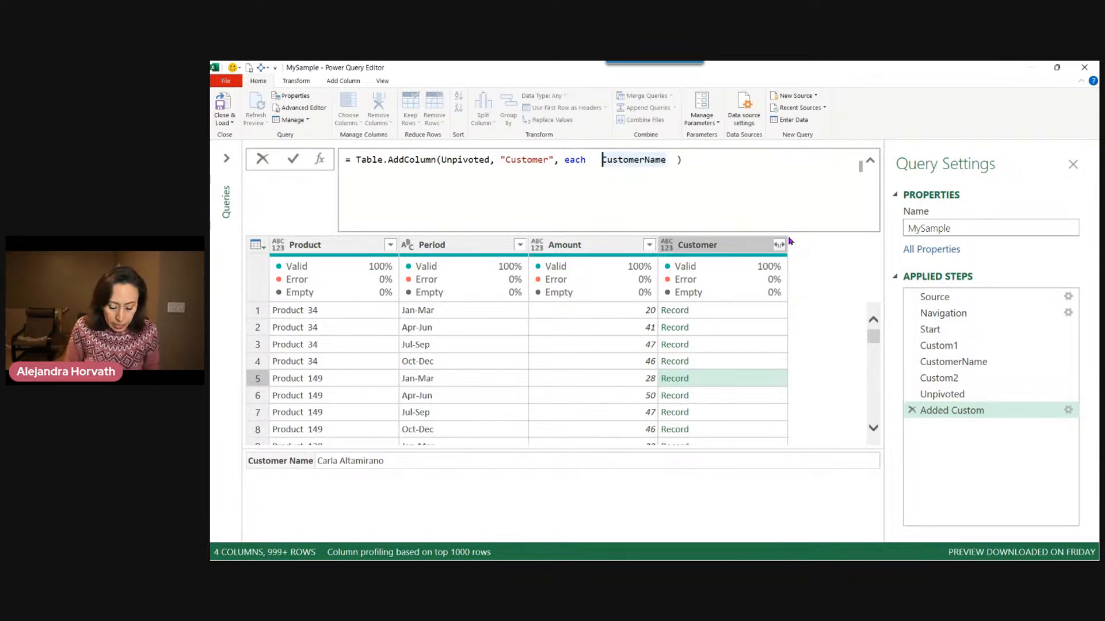
type("recofi")
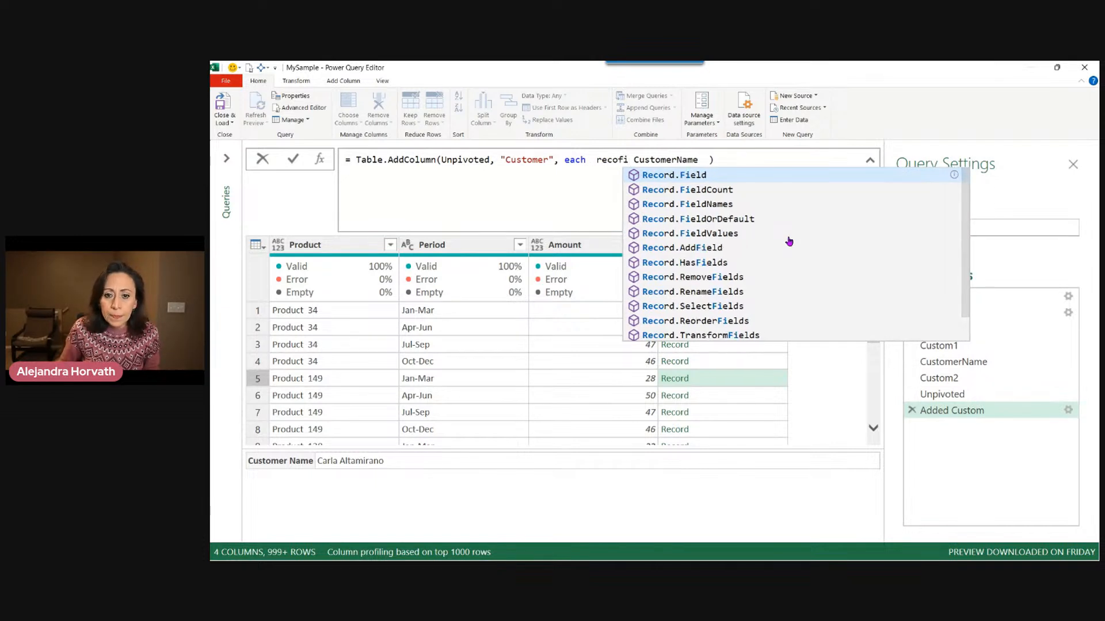
key("Down")
key("Down")
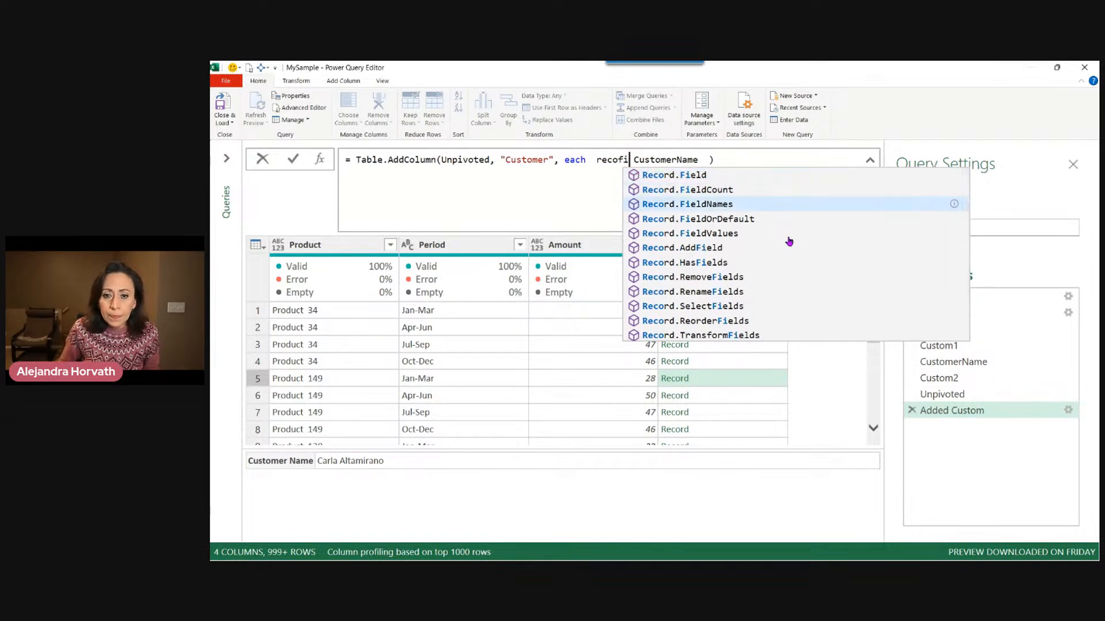
key("Tab")
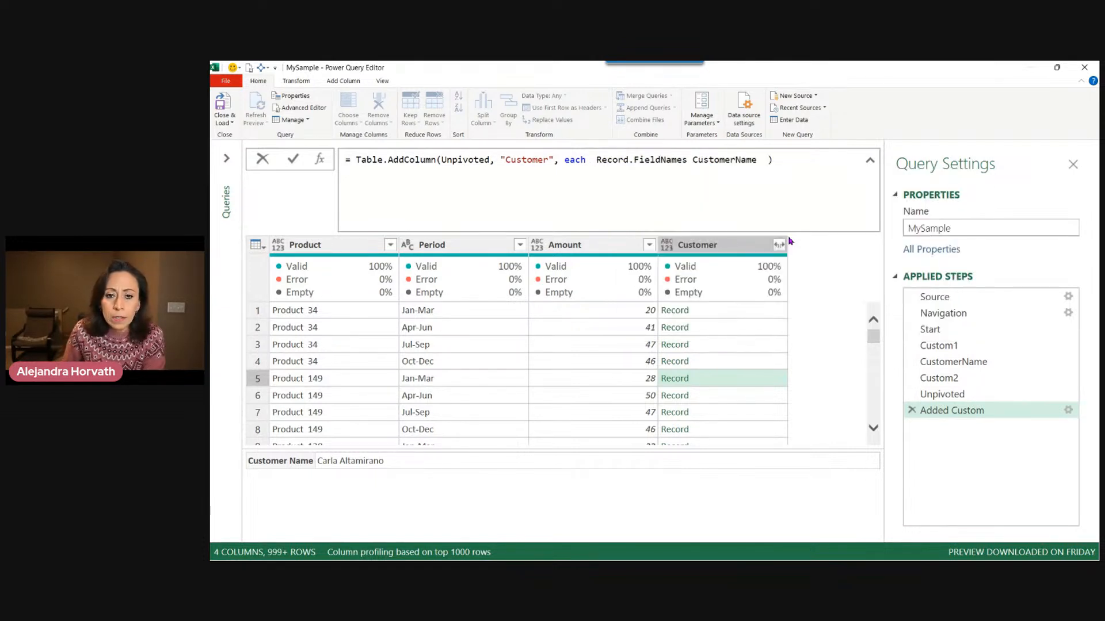
key("BackSpace")
key("BackSpace")
key("BackSpace")
key("BackSpace")
key("BackSpace")
key("BackSpace")
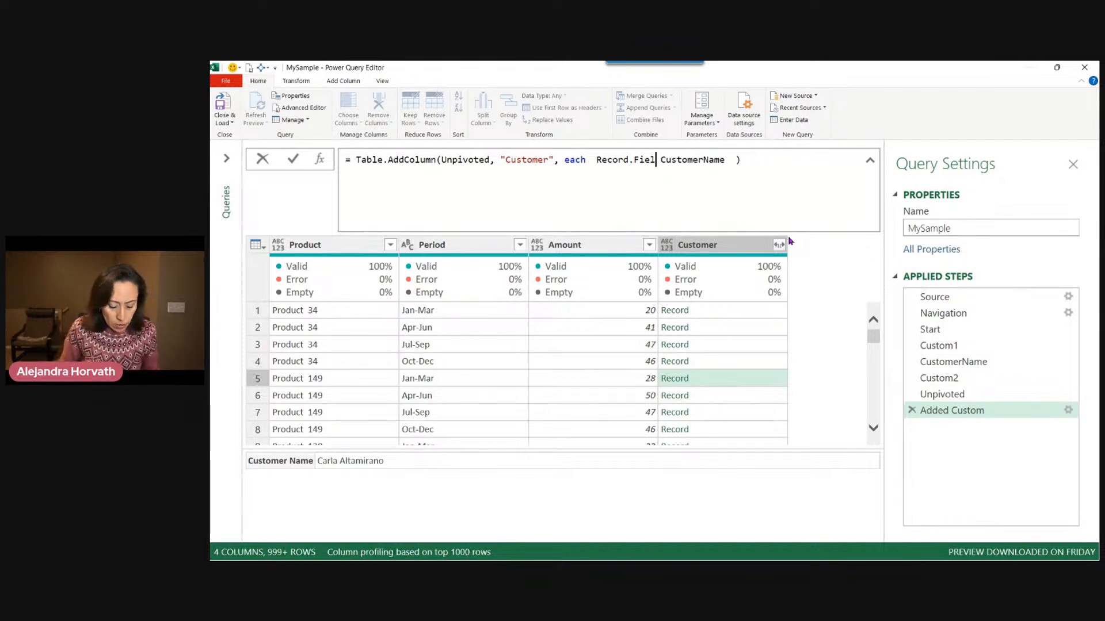
type("d")
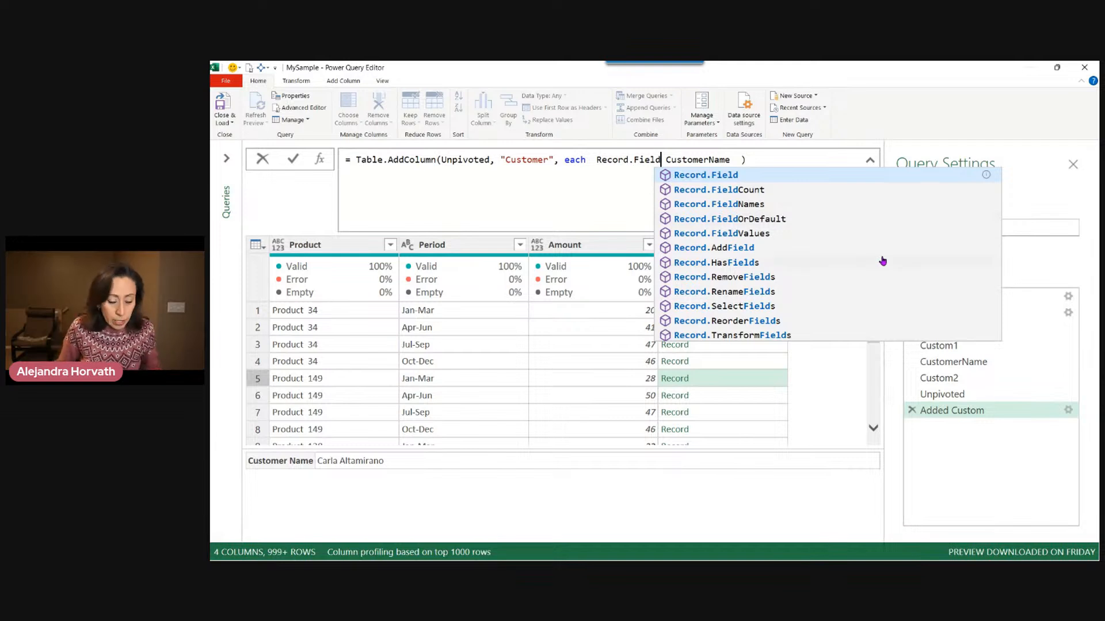
type("(")
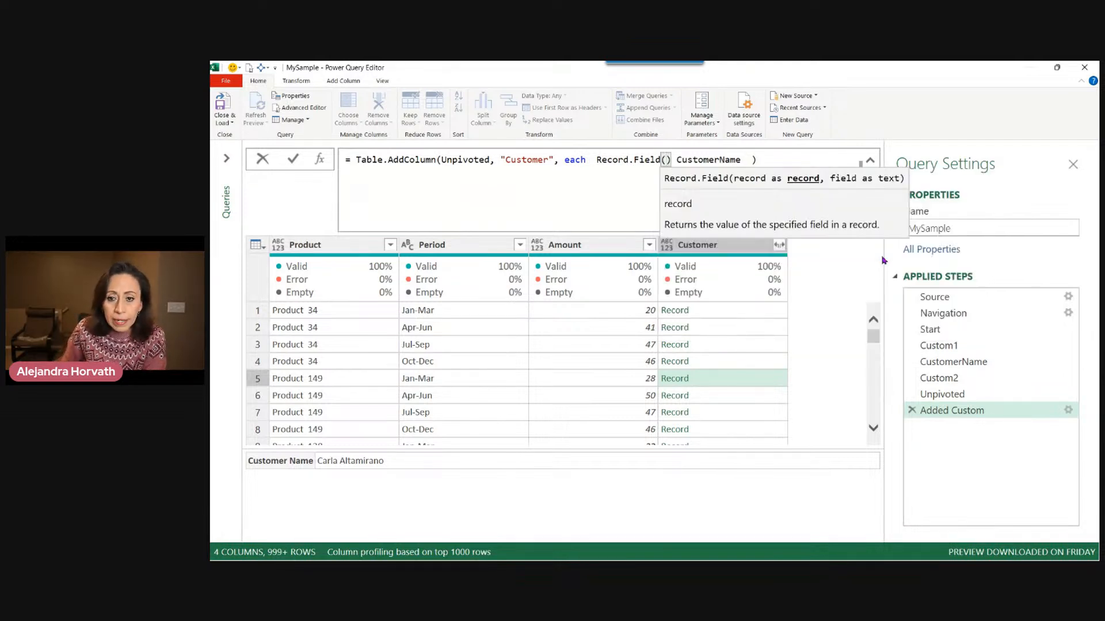
Complete the formula as Record.Field(CustomerName, "Customer Namer") and apply it.
key("Delete")
key("Delete")
key("Right")
key("Right")
key("Right")
key("Right")
key("Right")
key("Right")
key("Right")
key("Right")
key("Right")
key("Right")
key("Right")
key("Right")
key("Right")
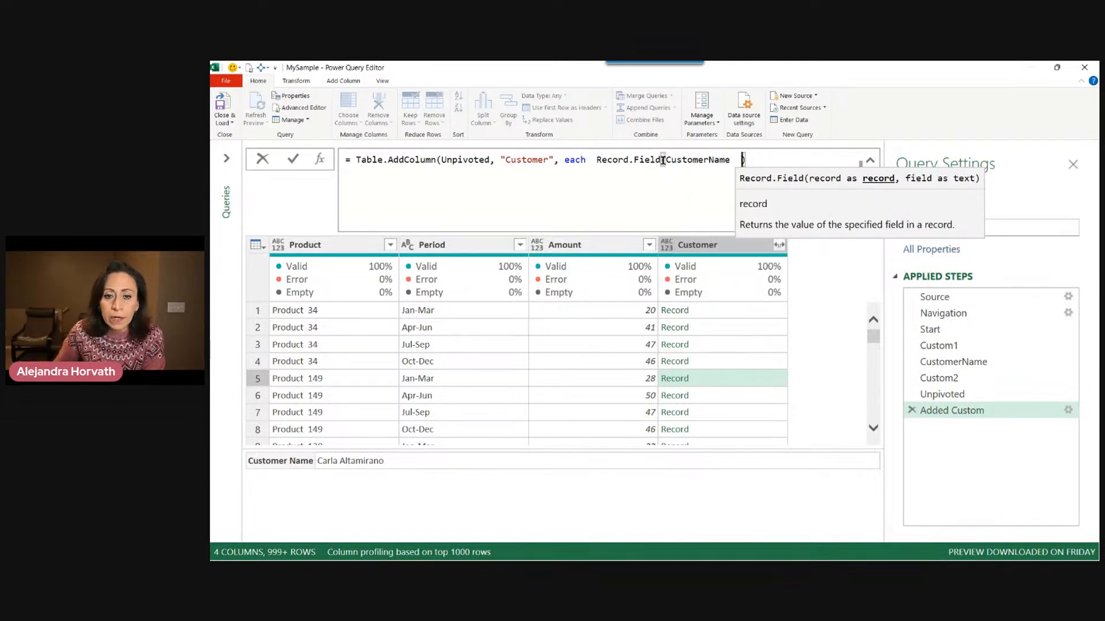
left_click_drag(666, 159, 730, 160)
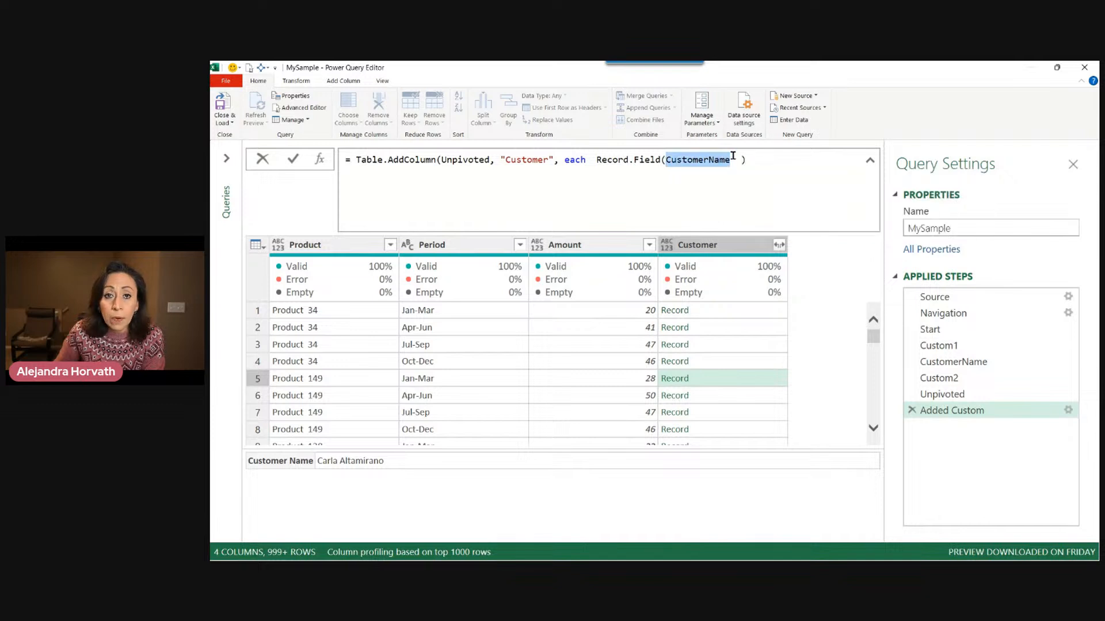
key("Right")
type(", ")
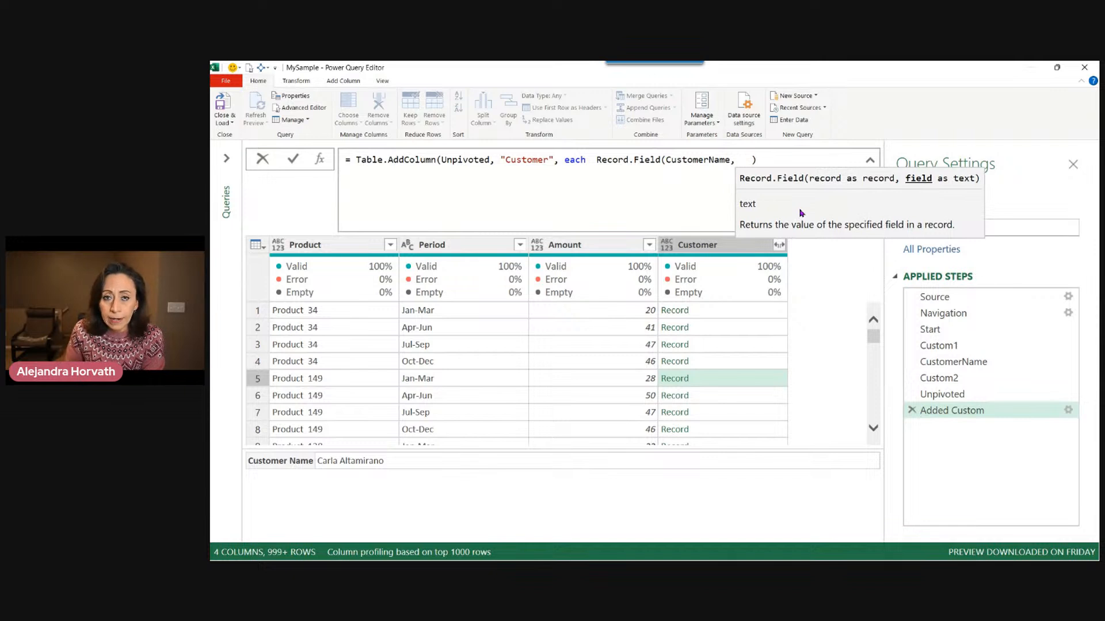
type("\"")
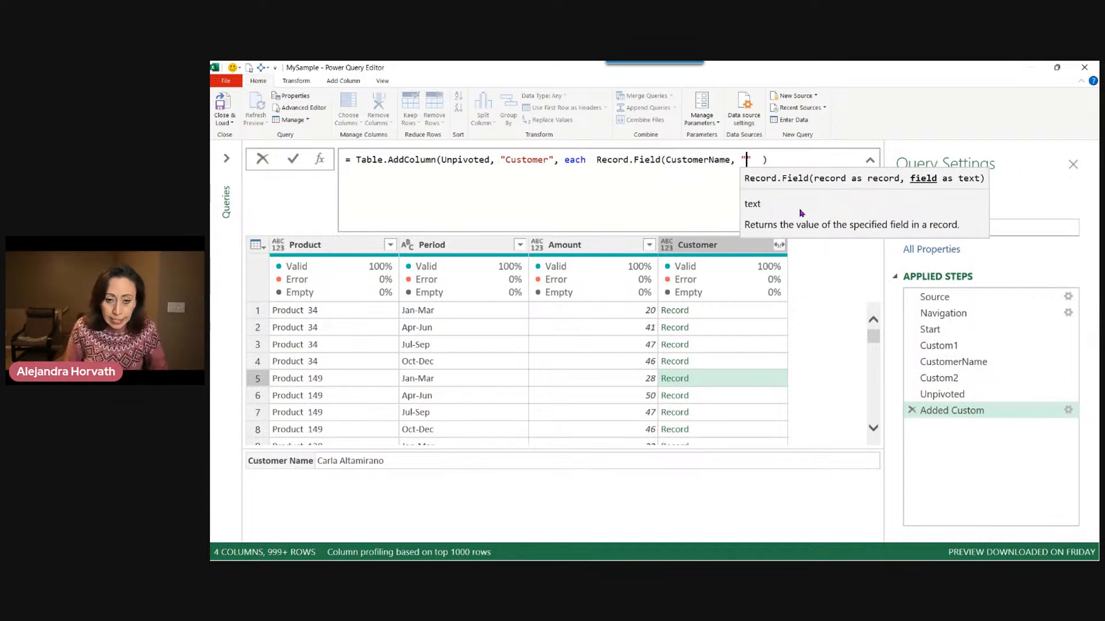
type("Custome")
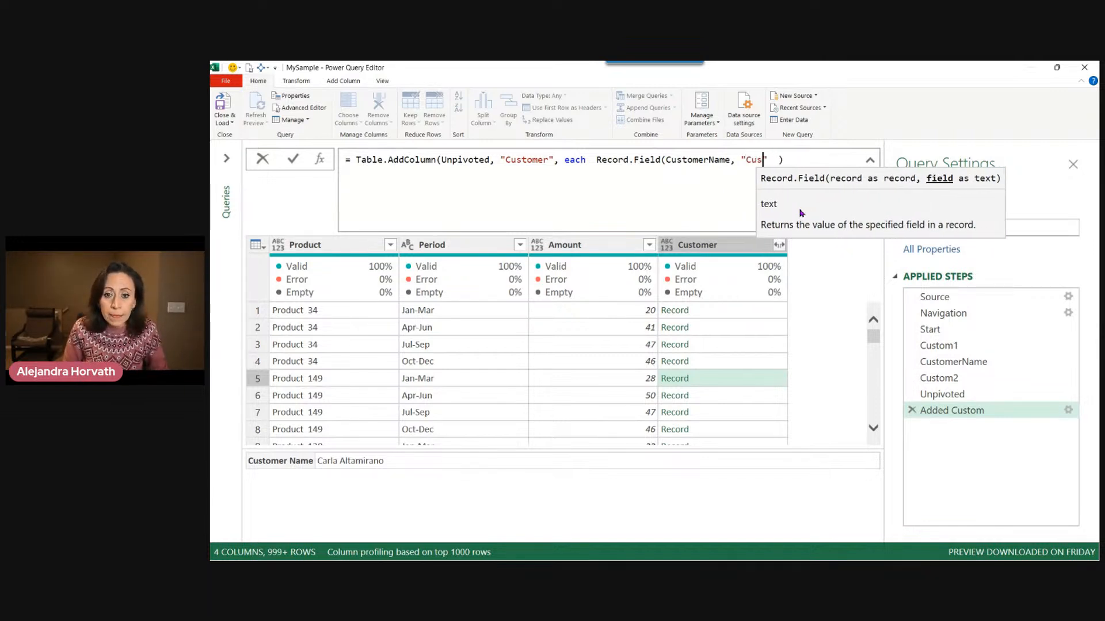
type("r ")
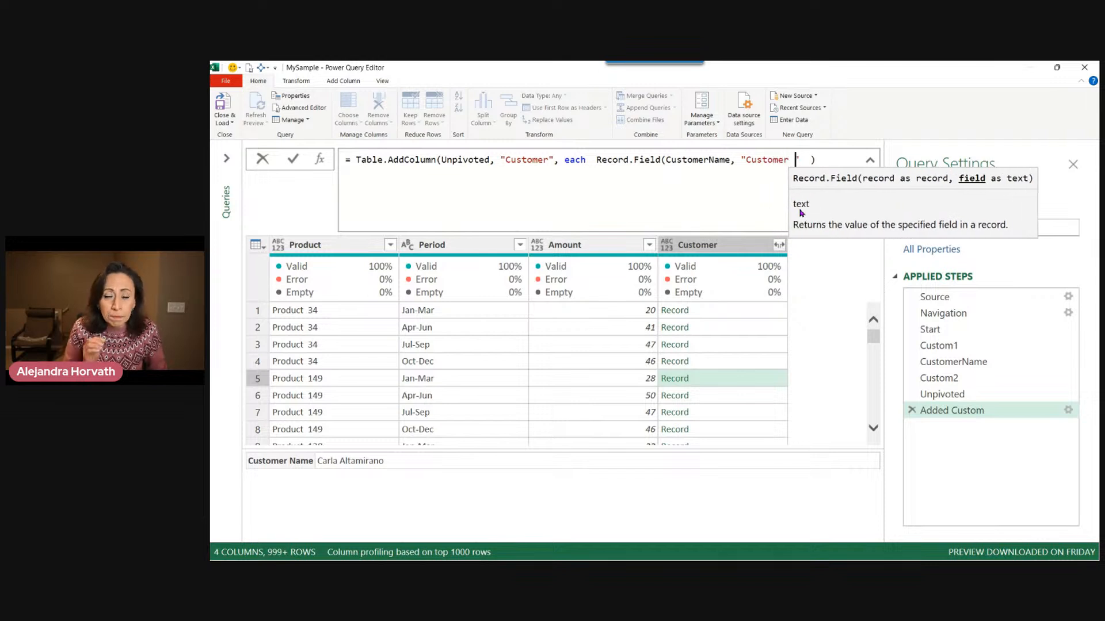
type("Namer")
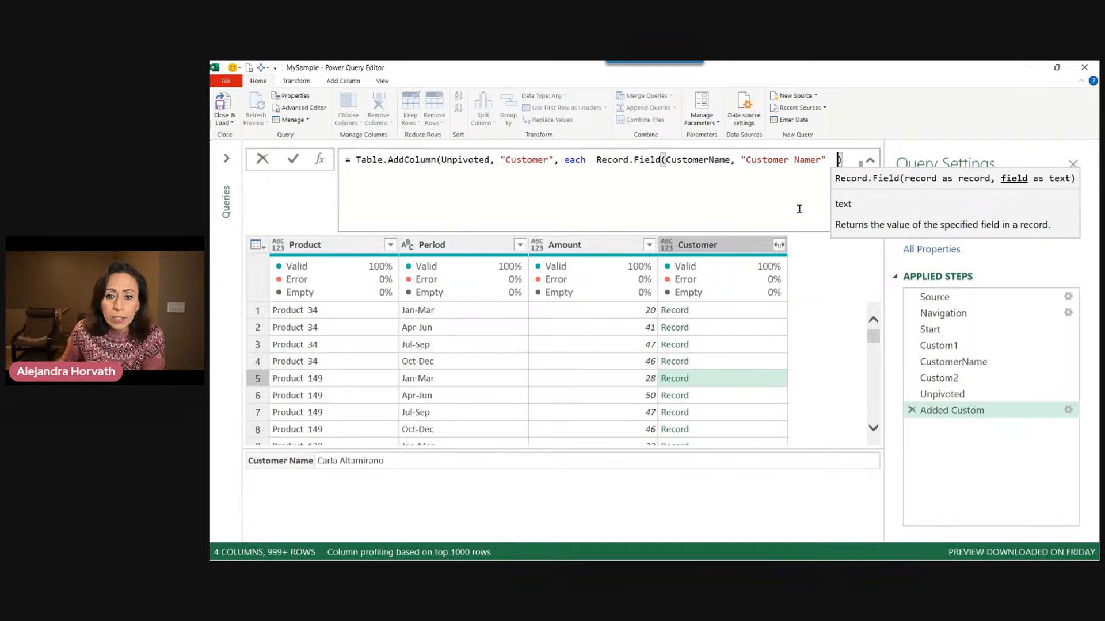
key("Right")
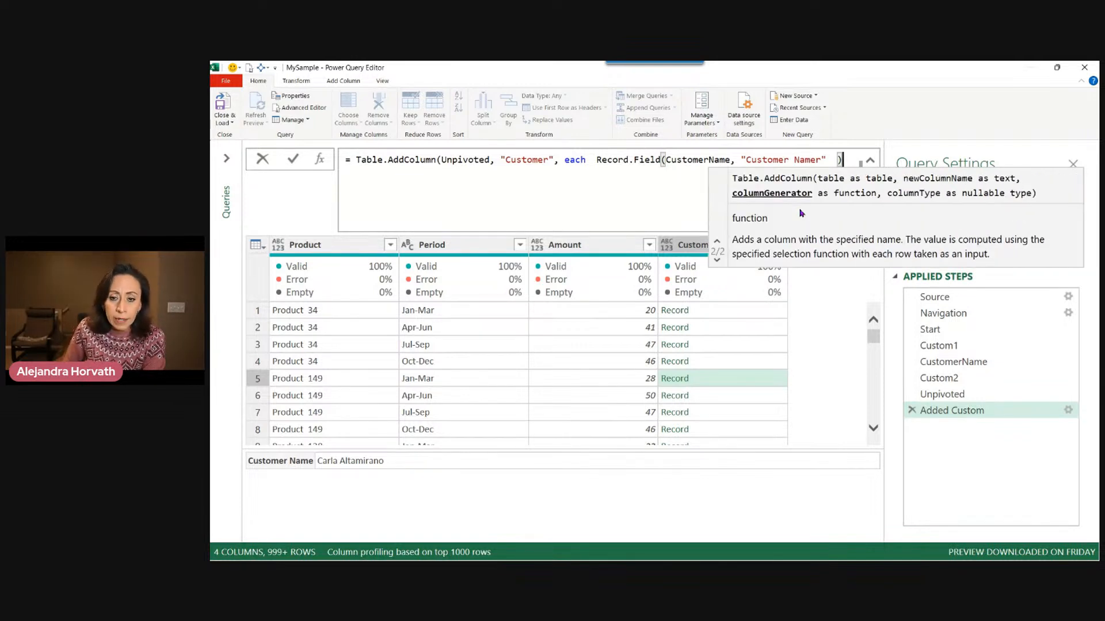
type(")")
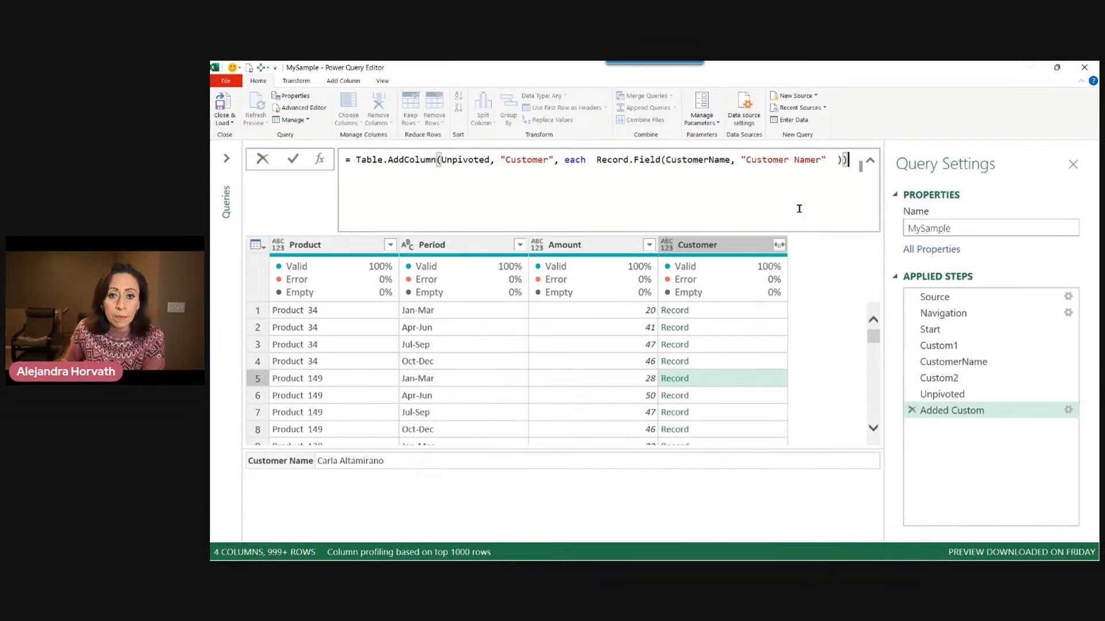
key("Return")
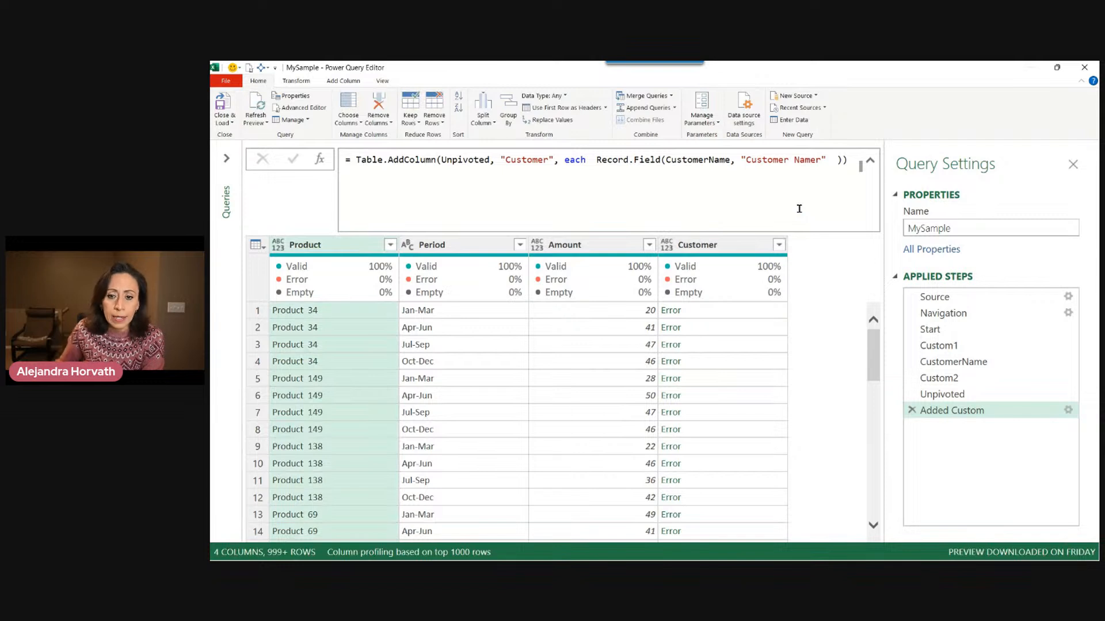
Check a Customer cell's error, correct the field name to "Customer Name" and apply the formula.
left_click(768, 311)
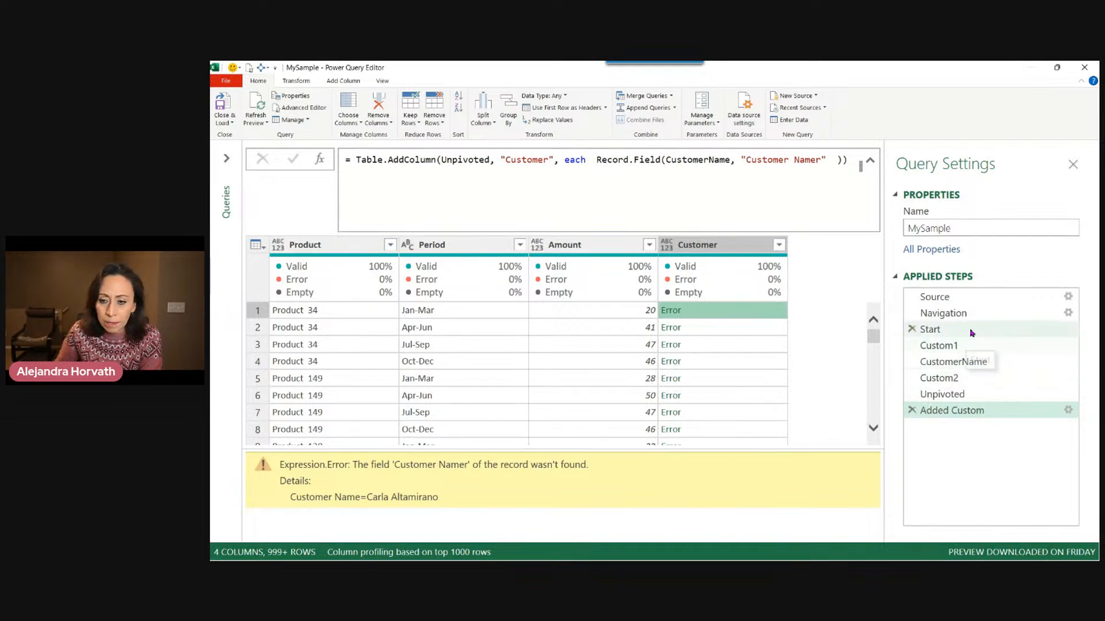
double_click(811, 159)
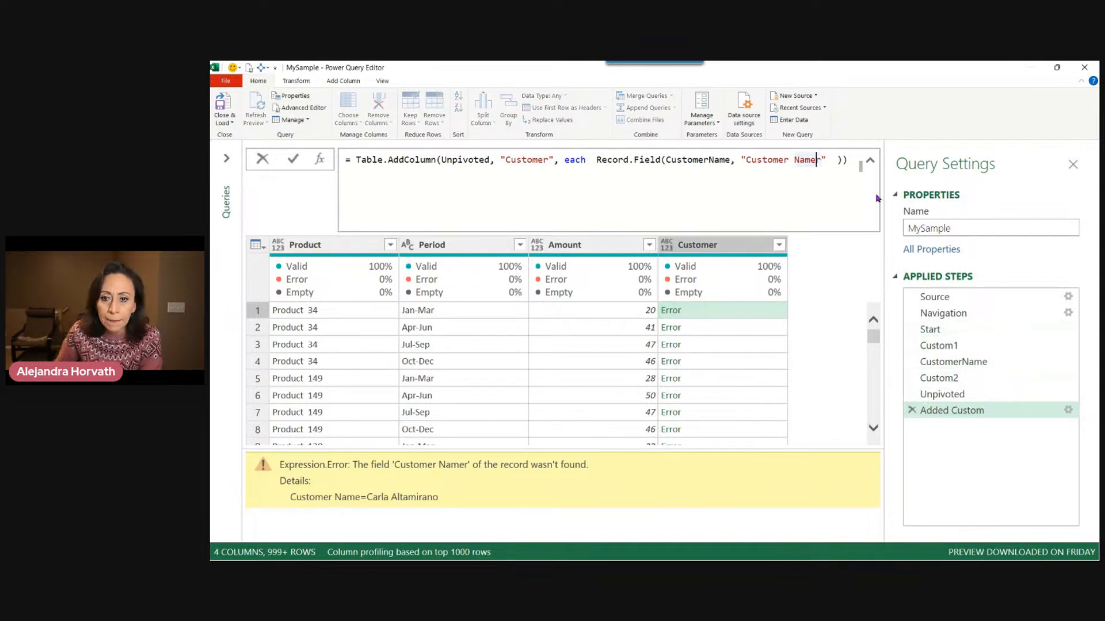
key("Delete")
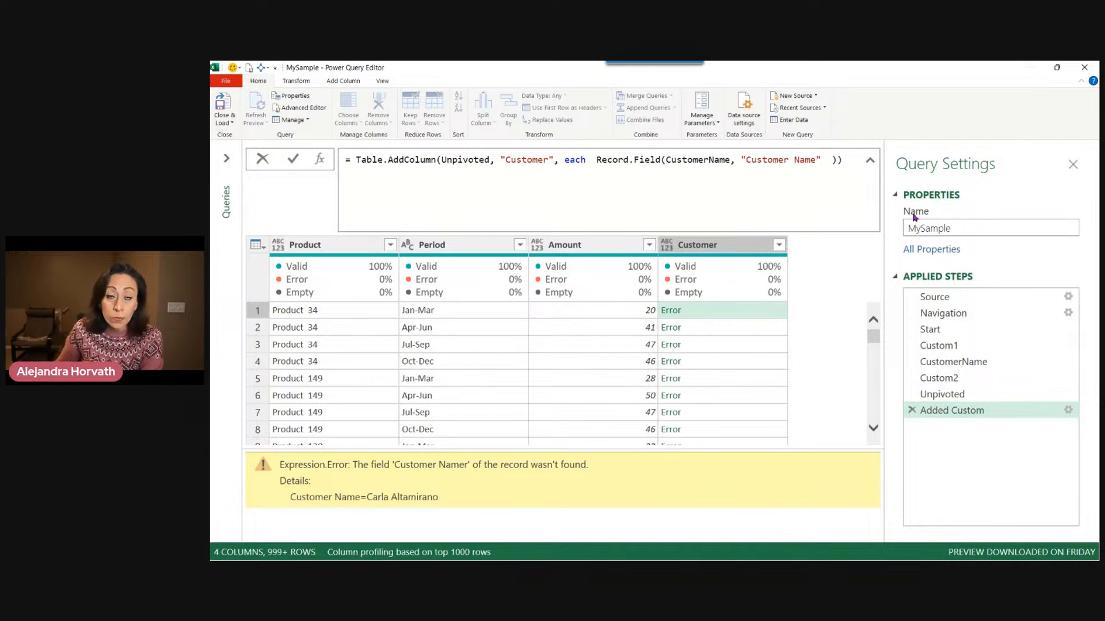
left_click(850, 160)
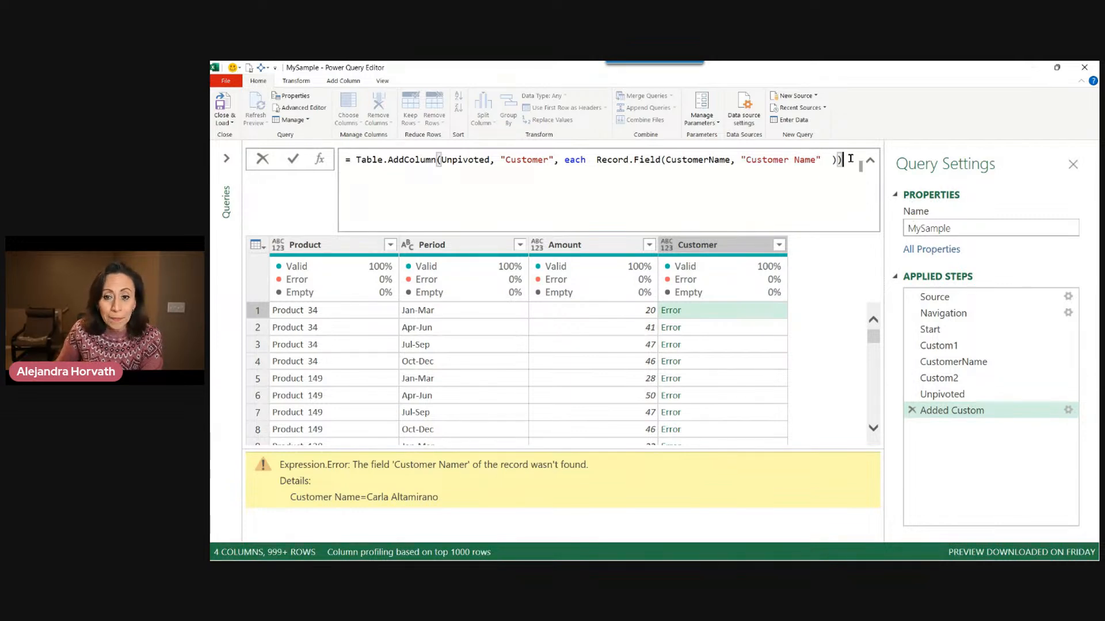
key("Return")
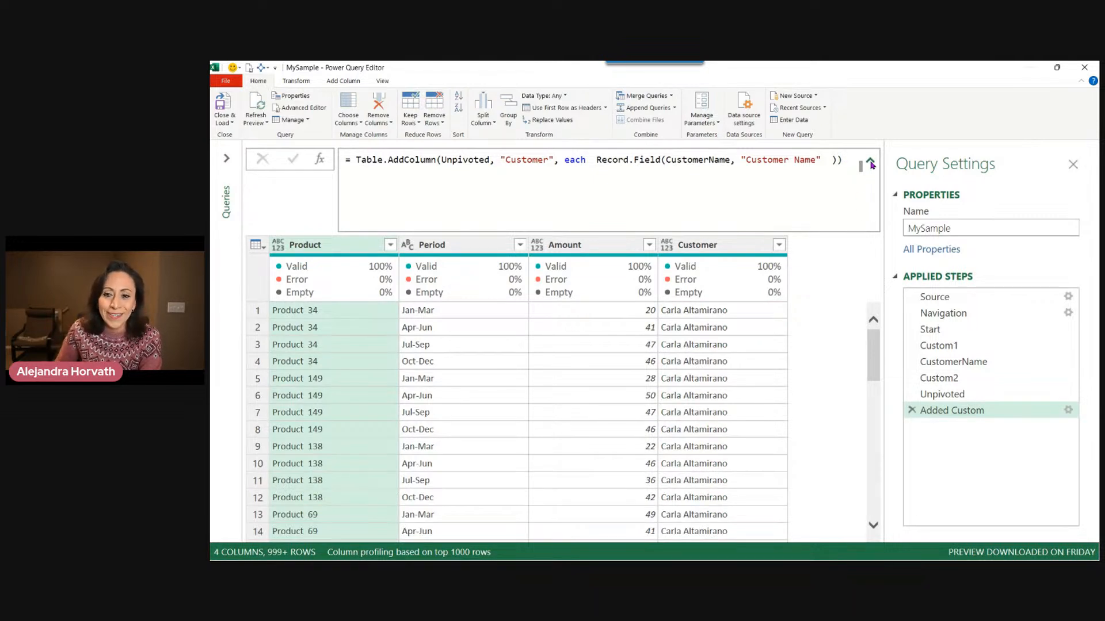
Collapse the formula bar and review the Customer column values and the Record.Field part of the formula.
left_click(870, 162)
left_click(752, 266)
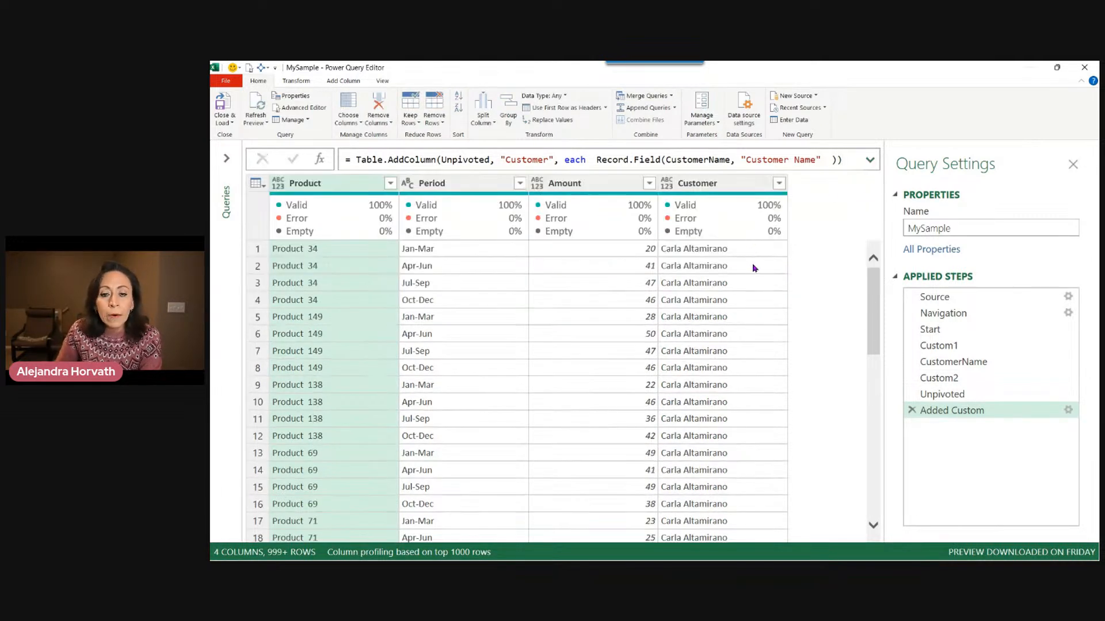
left_click(757, 317)
left_click(758, 265)
left_click(759, 243)
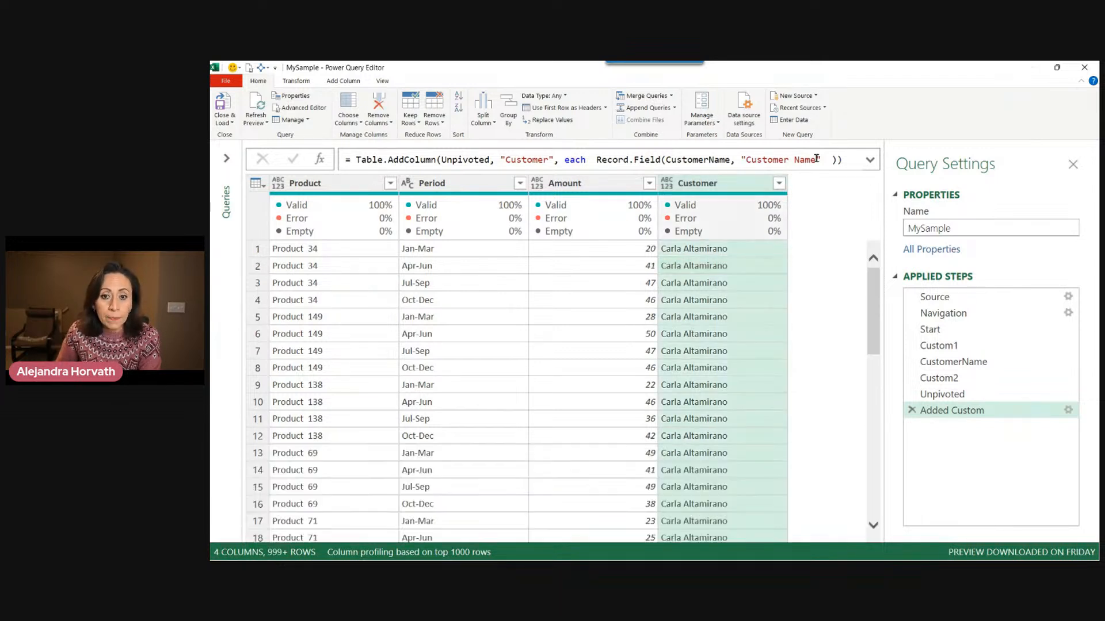
left_click_drag(596, 159, 836, 159)
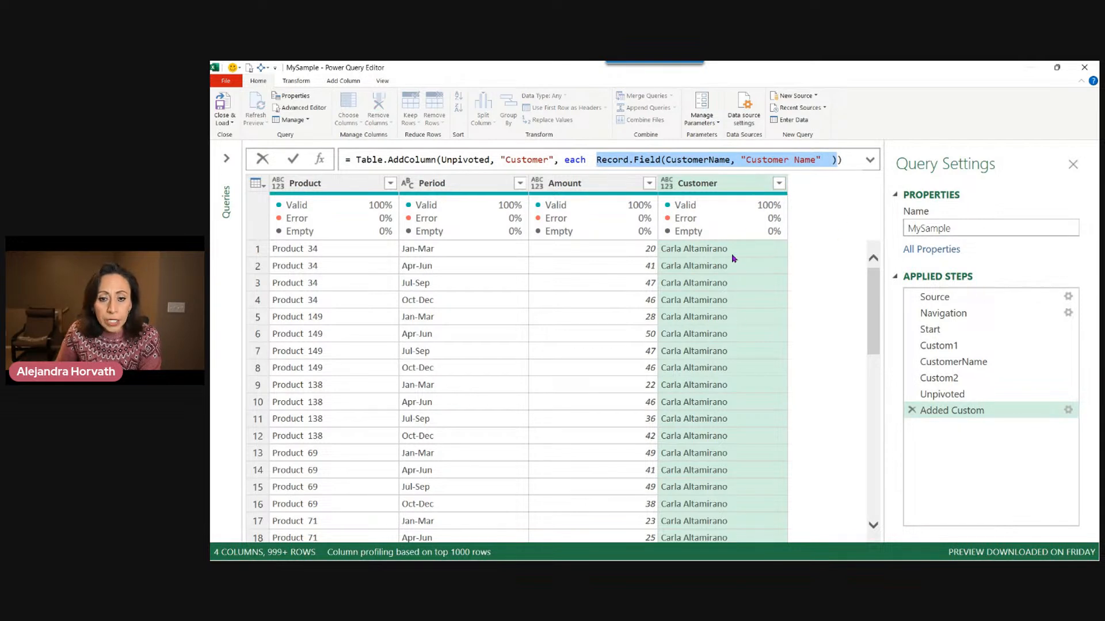
left_click(596, 160)
left_click_drag(596, 160, 661, 159)
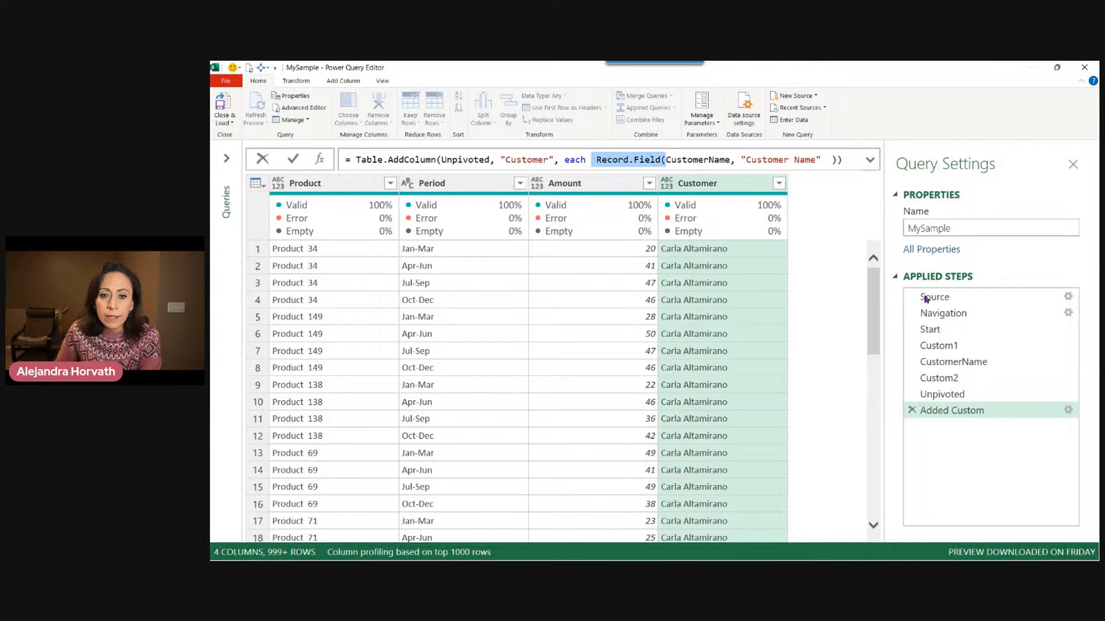
Strip the Record.Field wrapper and its "Customer Name" argument from the Customer column formula, leaving CustomerName.
key("Delete")
key("Right")
key("Right")
key("Right")
key("Right")
key("Right")
key("Right")
key("Right")
key("Right")
key("Right")
key("Right")
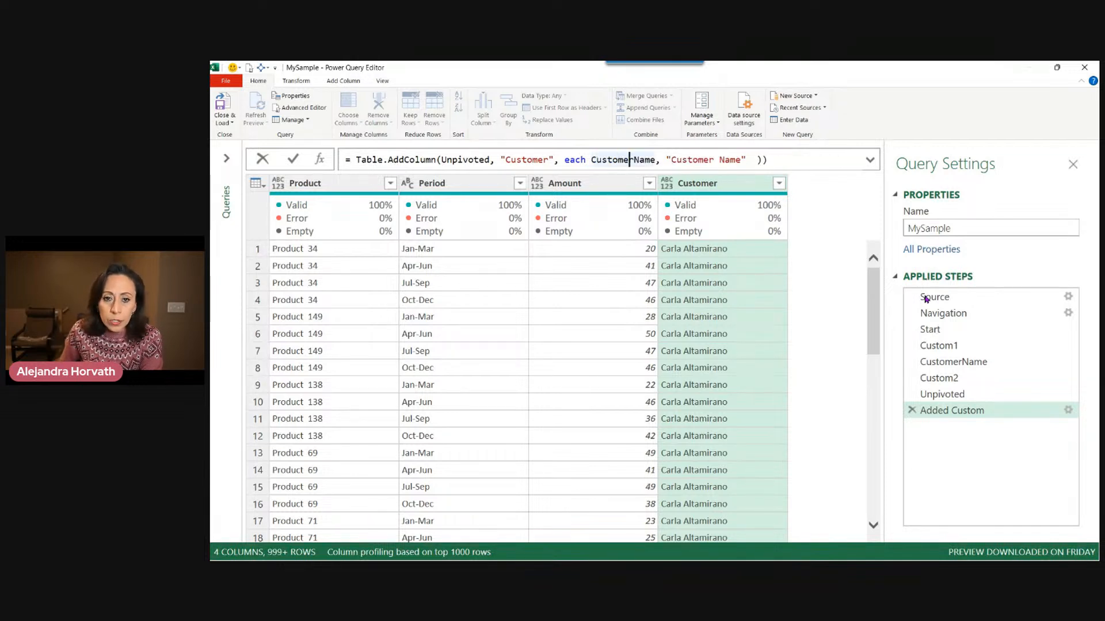
key("Right")
key("Right")
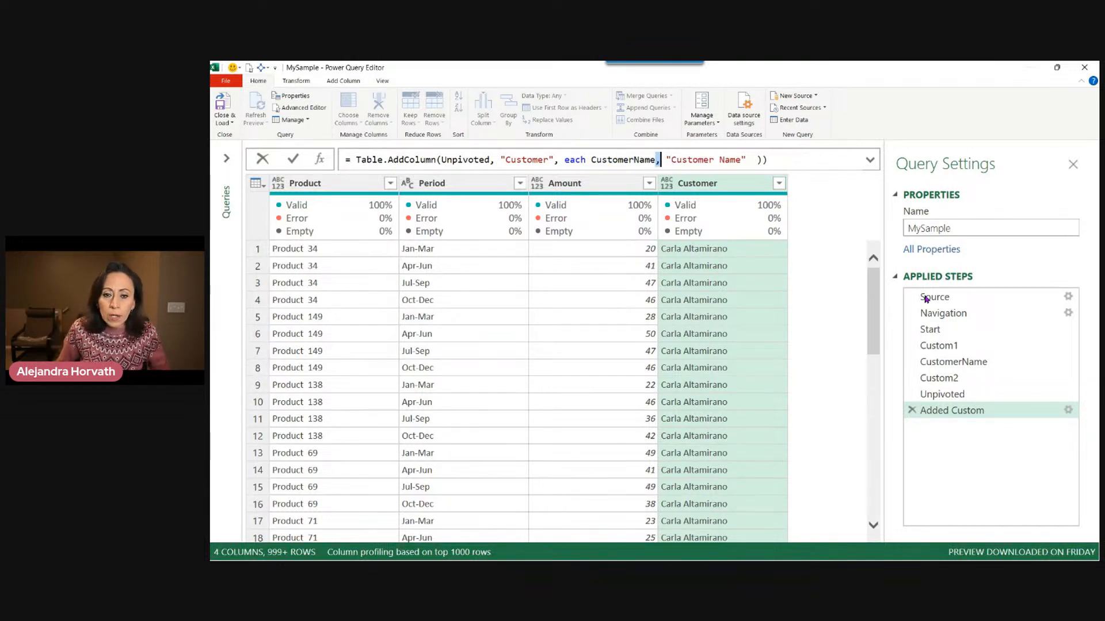
key("shift+Right")
key("shift+Right")
key("shift+Right")
key("shift+Right")
key("shift+Right")
key("shift+Right")
key("shift+Right")
key("shift+Right")
key("shift+Right")
key("shift+Right")
key("shift+Right")
key("shift+Right")
key("shift+Right")
key("shift+Right")
key("shift+Right")
key("shift+Right")
key("shift+Right")
key("shift+Right")
key("shift+Right")
key("shift+Right")
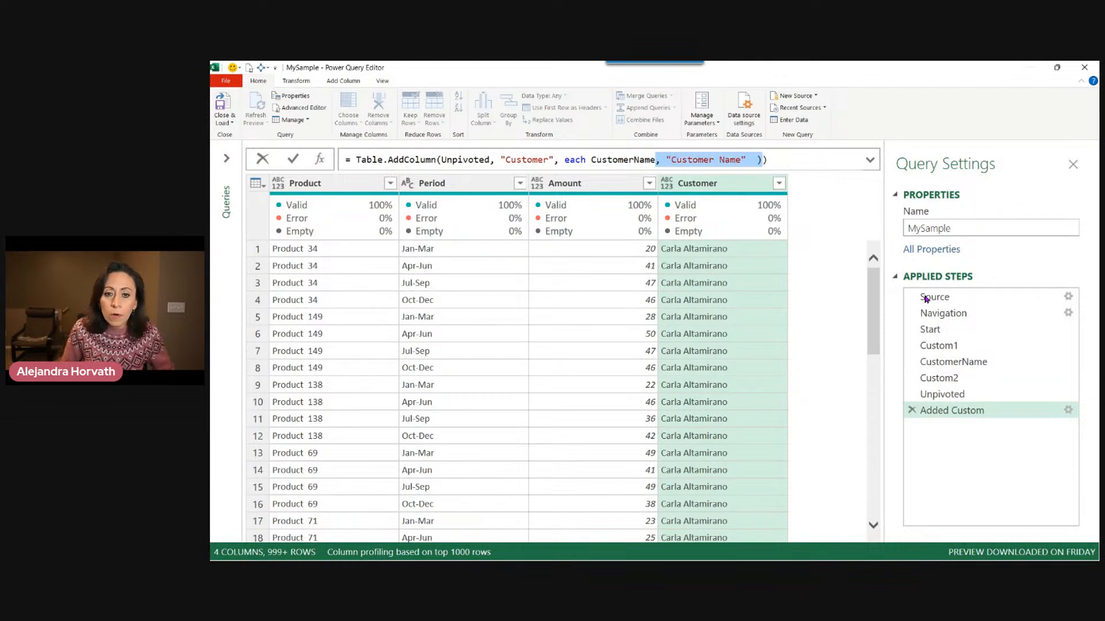
key("Delete")
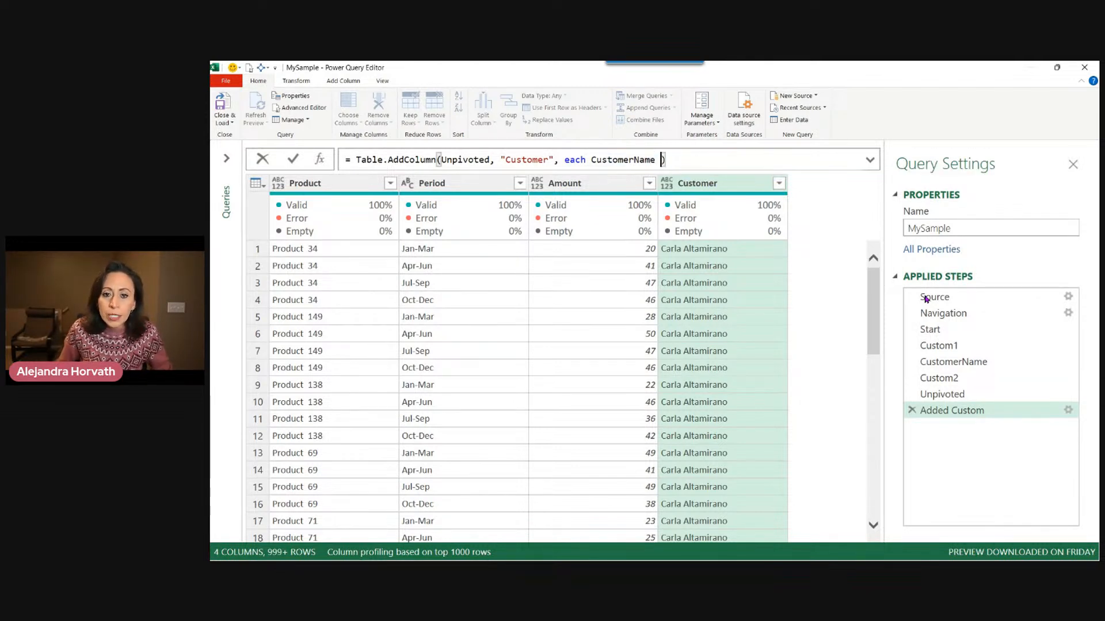
Append the field access [Customer Name] to CustomerName in the formula and apply it.
key("Left")
key("Left")
type("[")
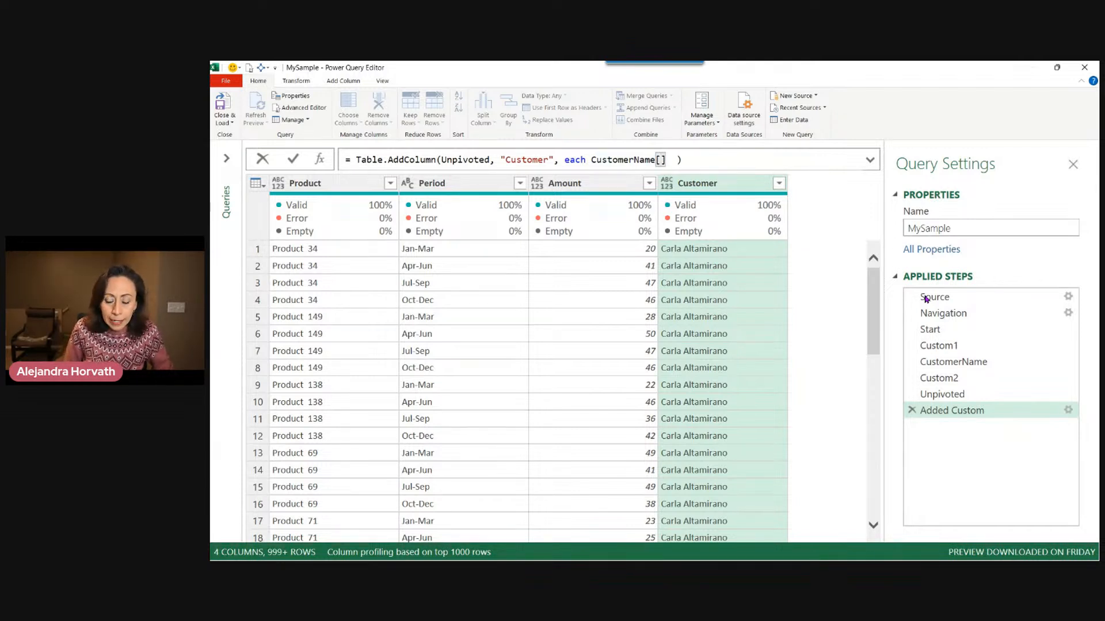
type("stomer Name")
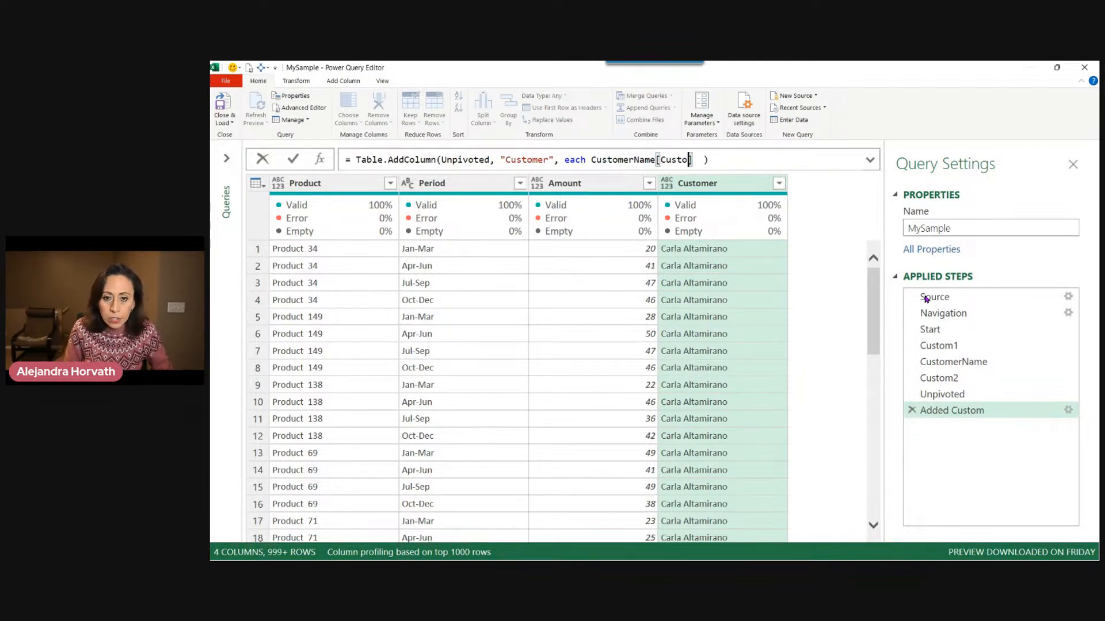
key("Return")
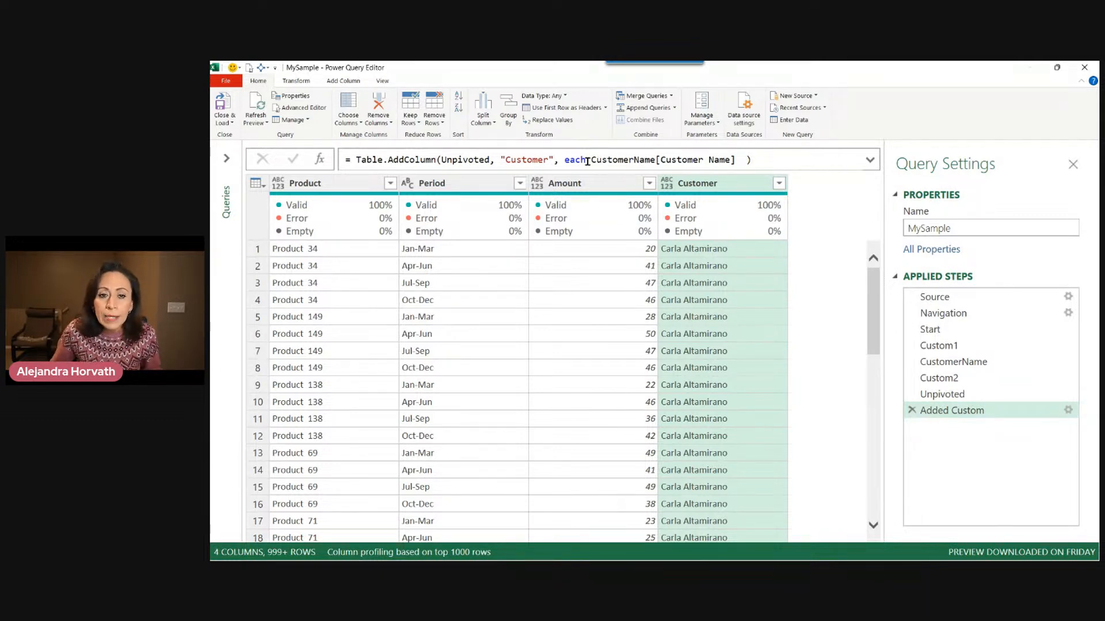
Compare the CustomerName step's record with the CustomerName[Customer Name] field access in the Customer column formula.
left_click_drag(591, 161, 732, 161)
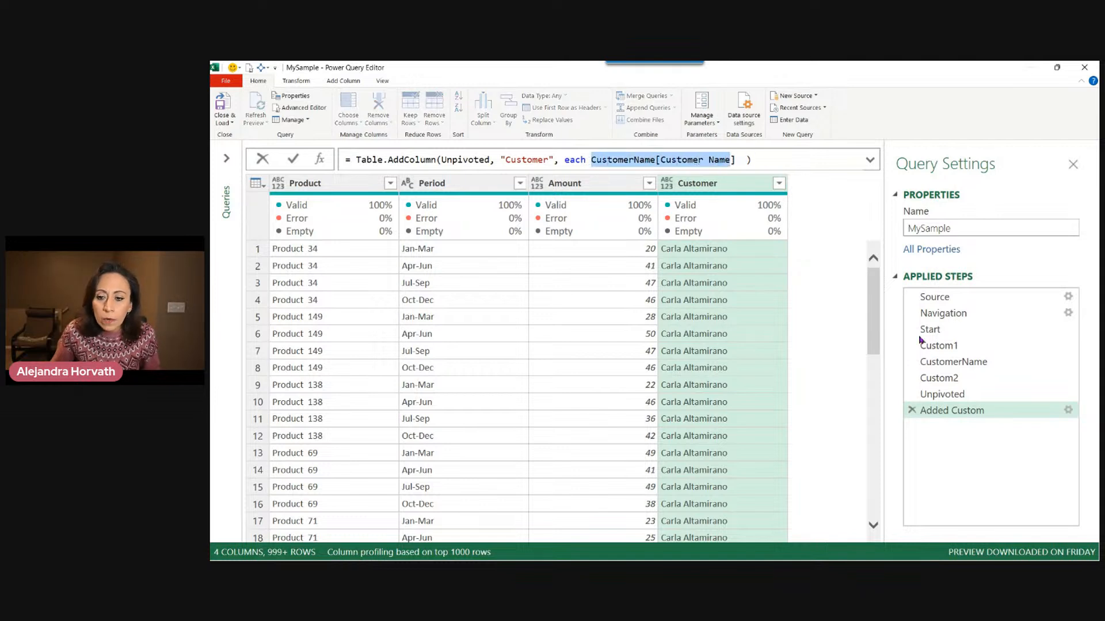
left_click(975, 362)
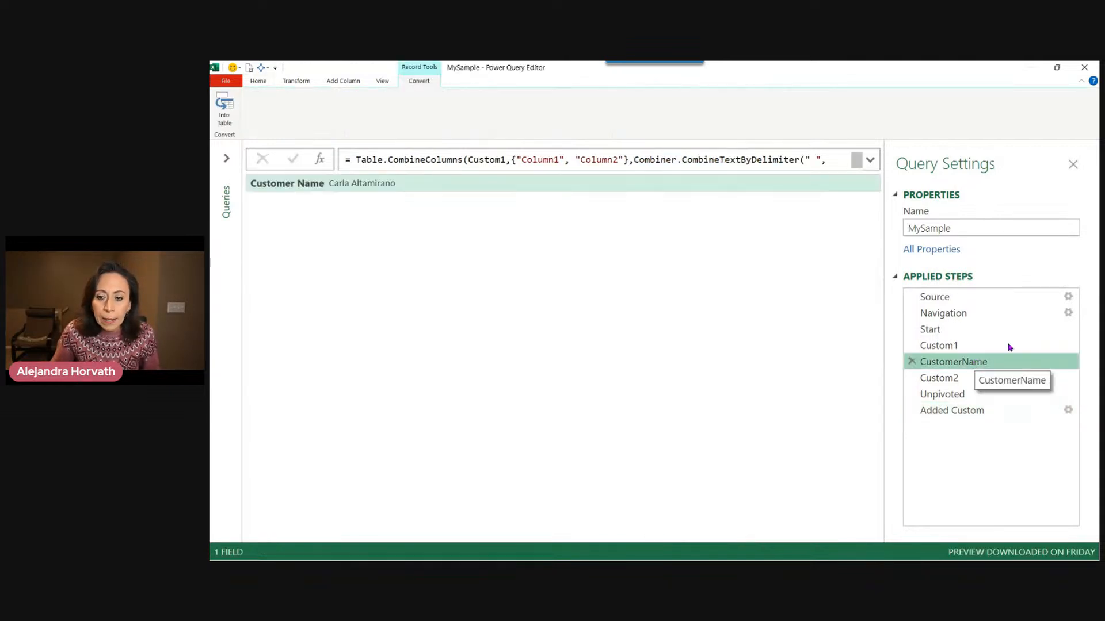
left_click(314, 187)
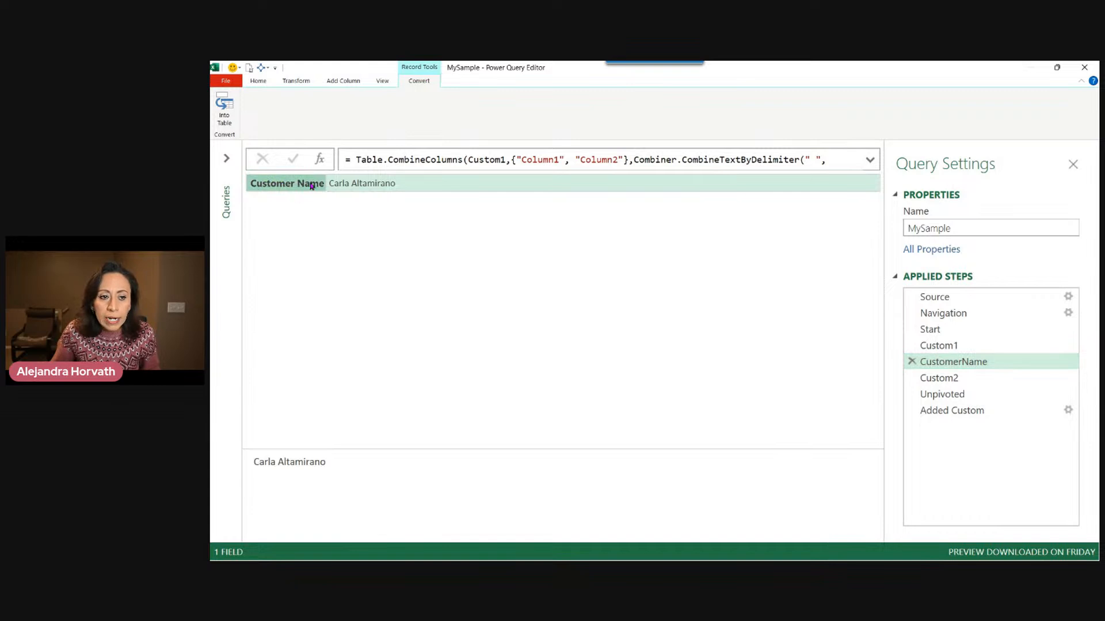
left_click(404, 186)
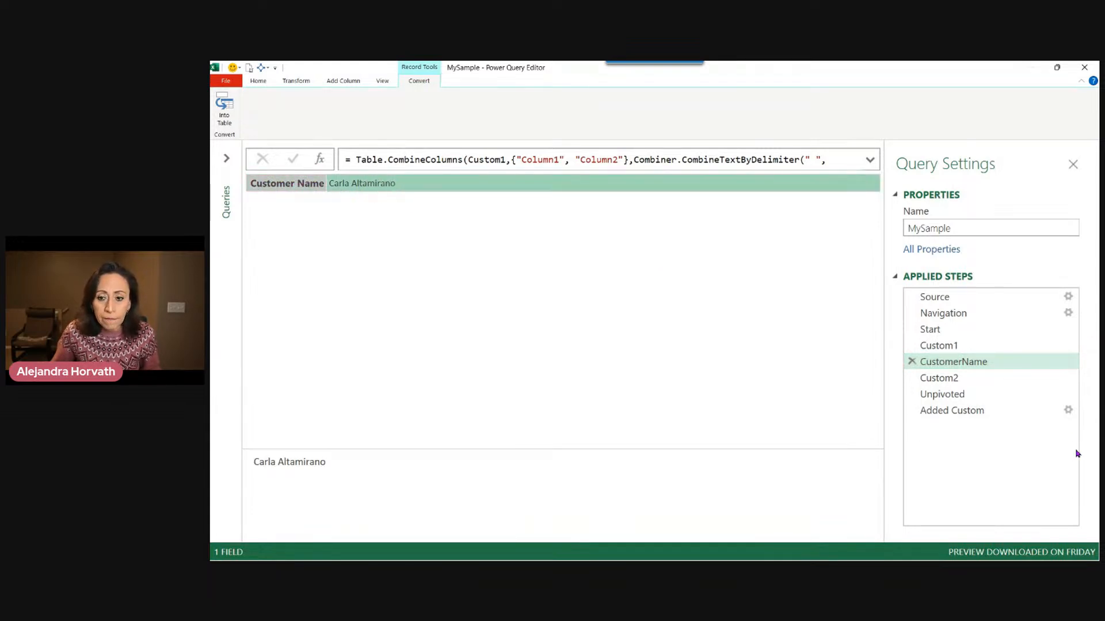
left_click(974, 410)
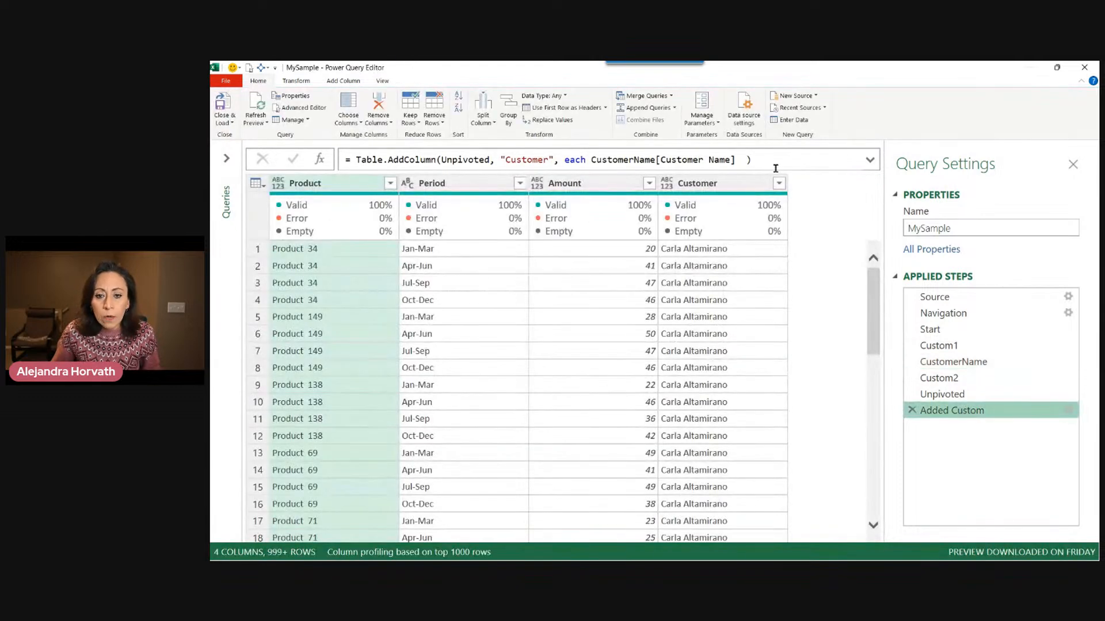
left_click_drag(590, 159, 656, 159)
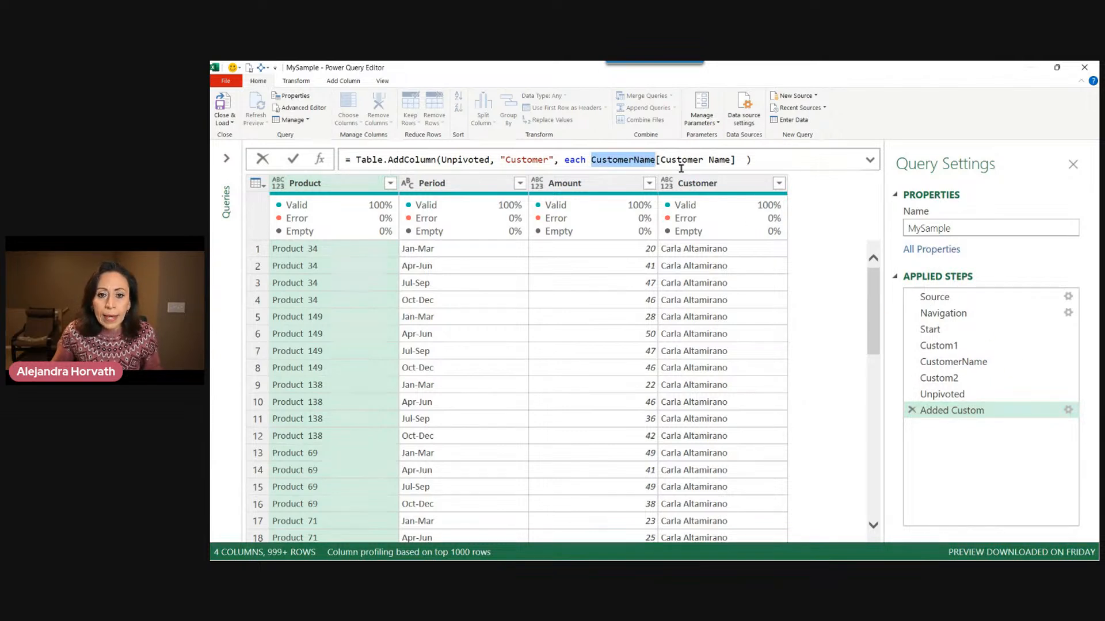
left_click_drag(661, 159, 730, 159)
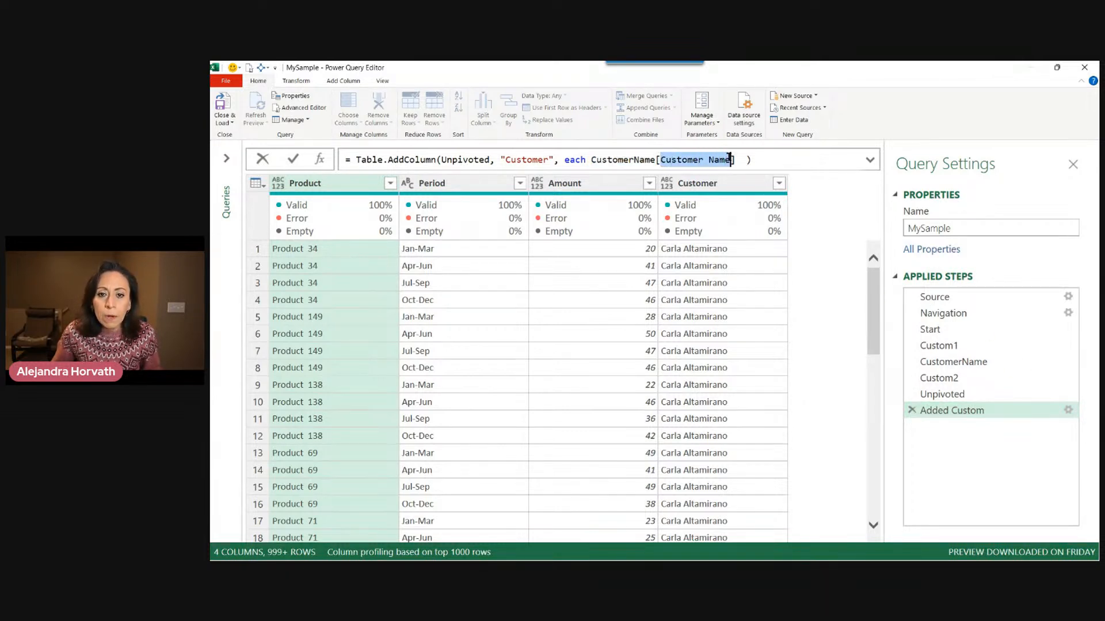
left_click(739, 244)
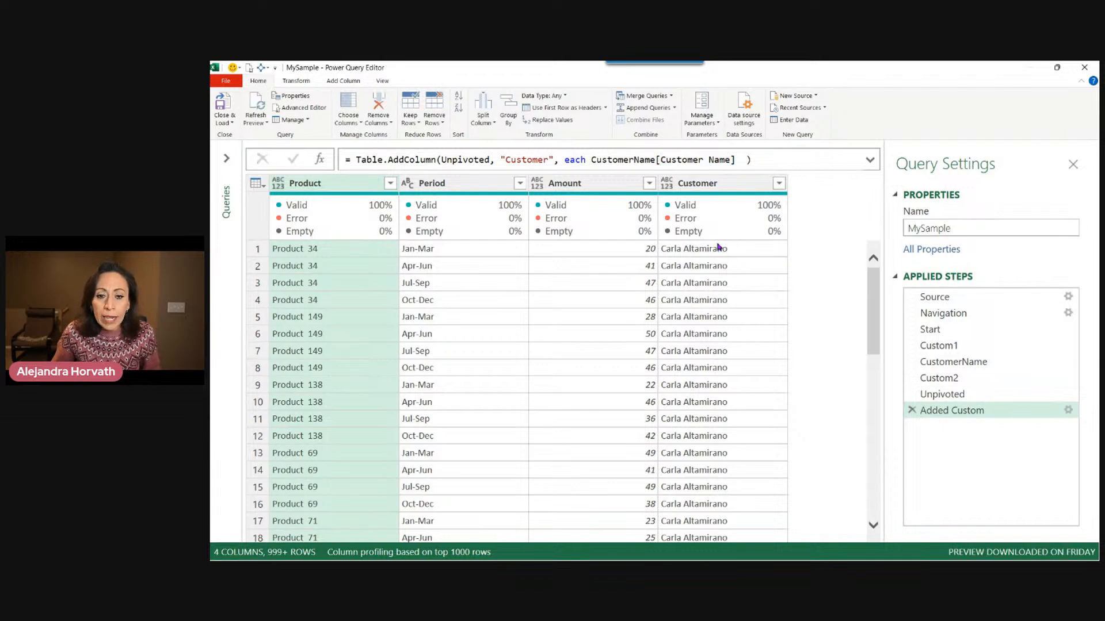
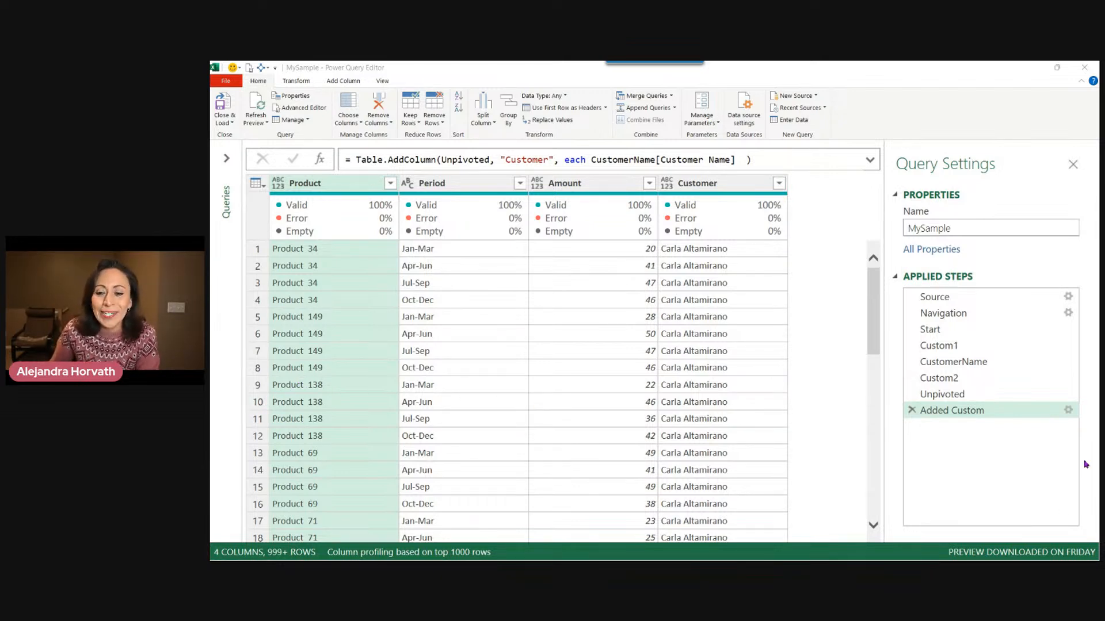
Rename the Added Custom applied step to AddedCustName.
left_click(986, 412)
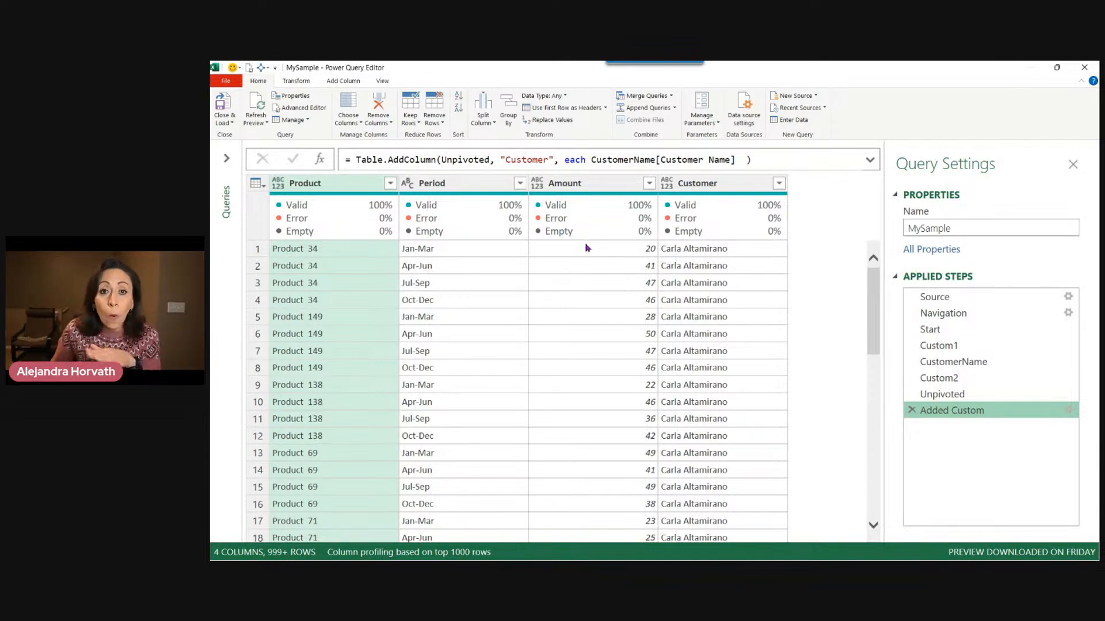
key("F2")
key("End")
key("BackSpace")
key("BackSpace")
key("BackSpace")
key("BackSpace")
key("BackSpace")
key("BackSpace")
key("BackSpace")
type("CustName")
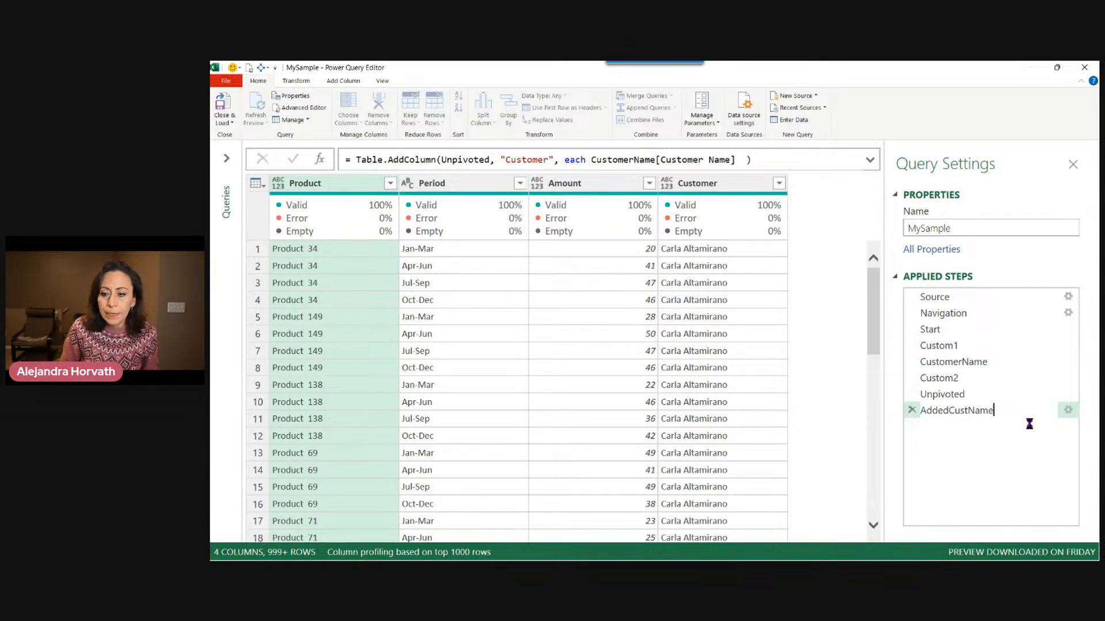
key("Return")
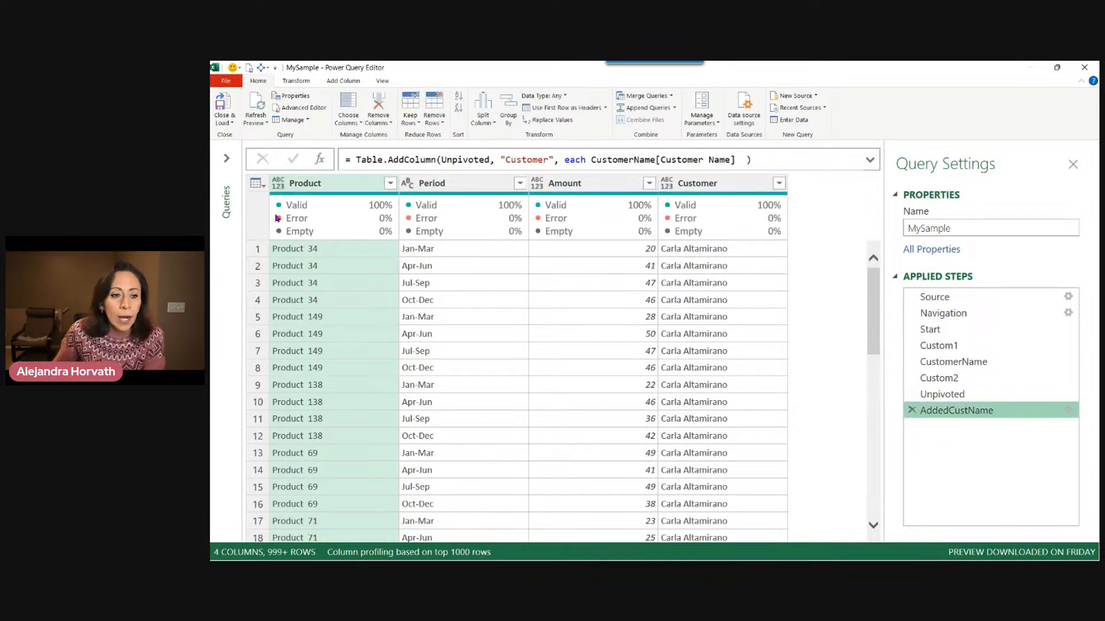
Open the Queries pane and duplicate the MySample query.
left_click(226, 160)
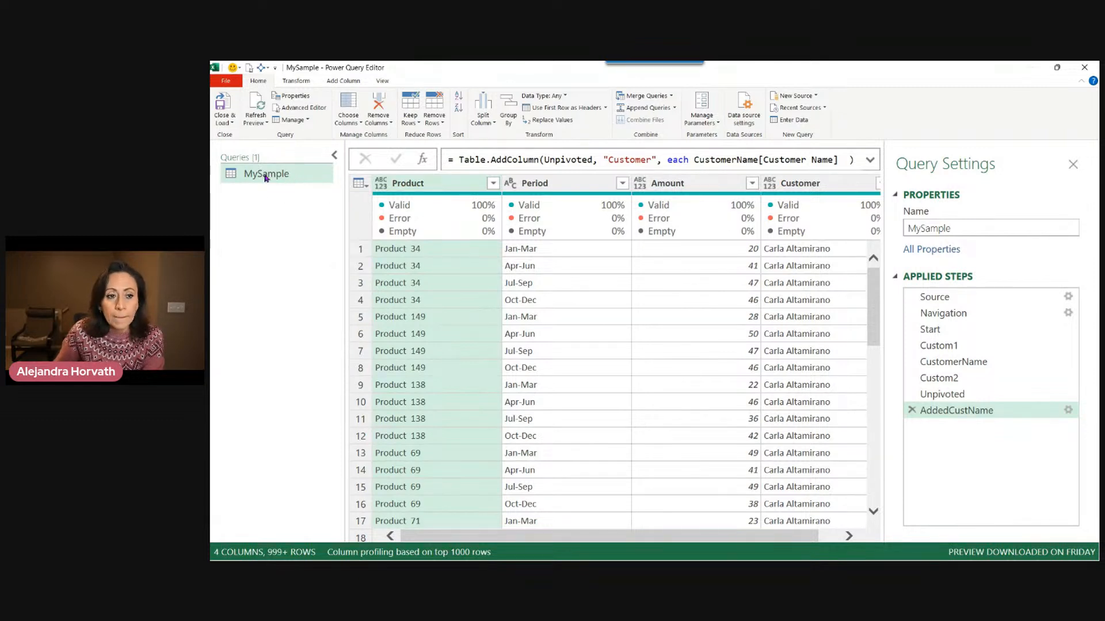
right_click(251, 169)
left_click(292, 225)
left_click(295, 193)
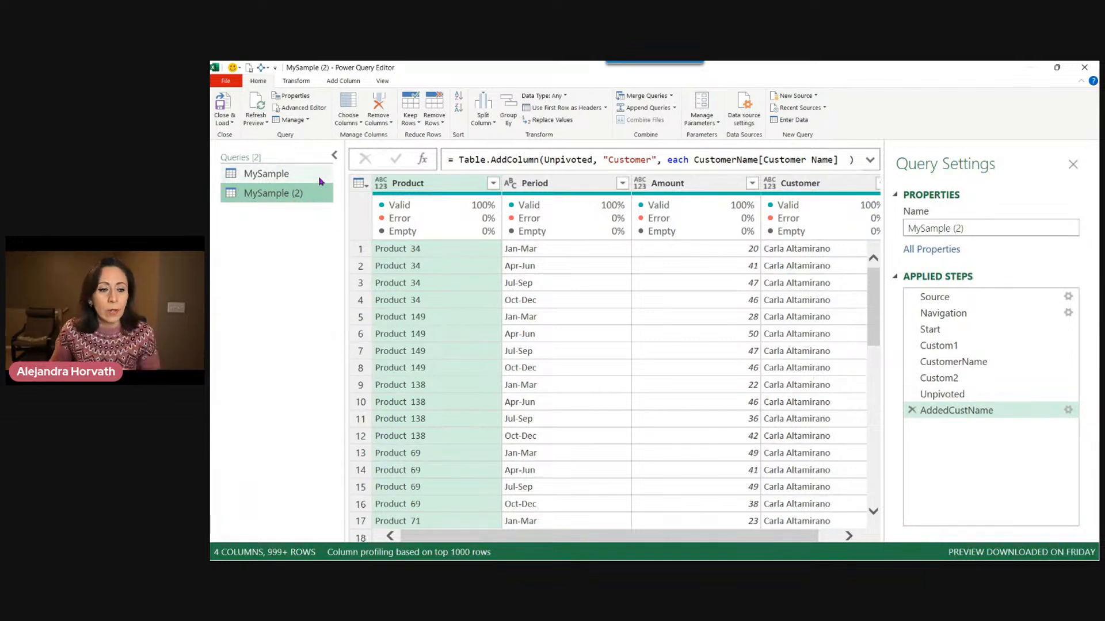
Rename the duplicated query to FxMySample.
double_click(298, 195)
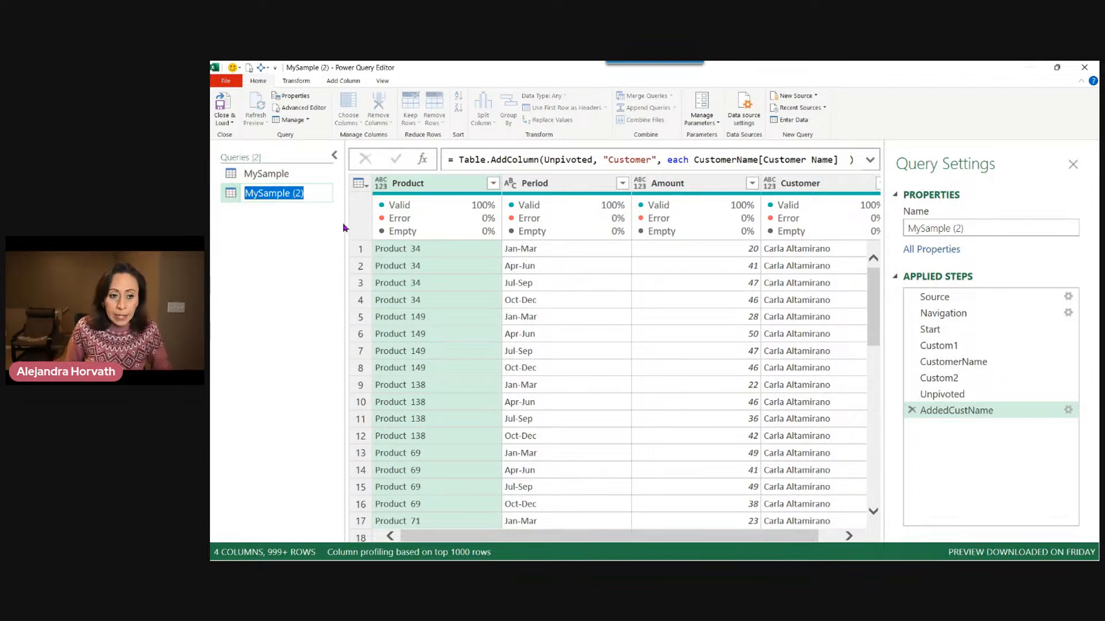
key("End")
key("BackSpace")
key("BackSpace")
key("BackSpace")
key("BackSpace")
key("Home")
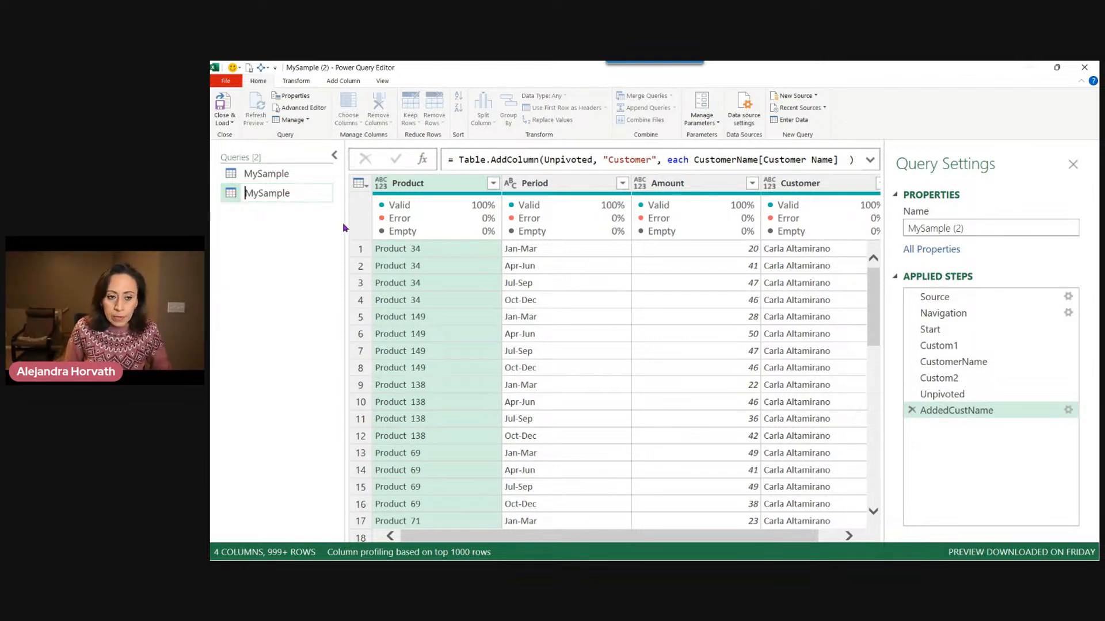
type("Fx")
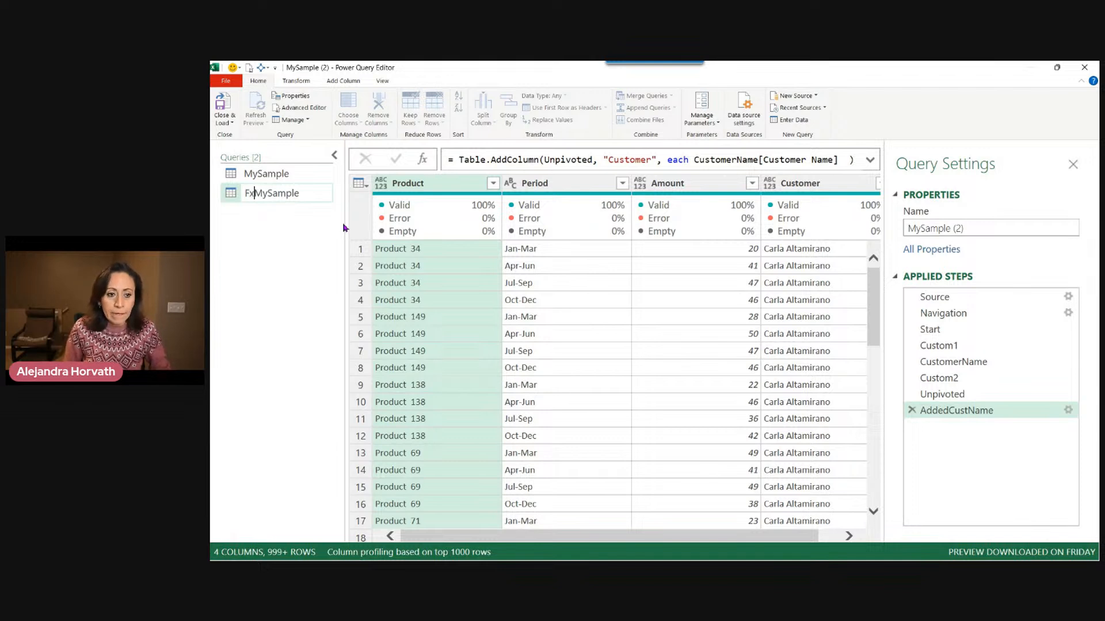
key("Return")
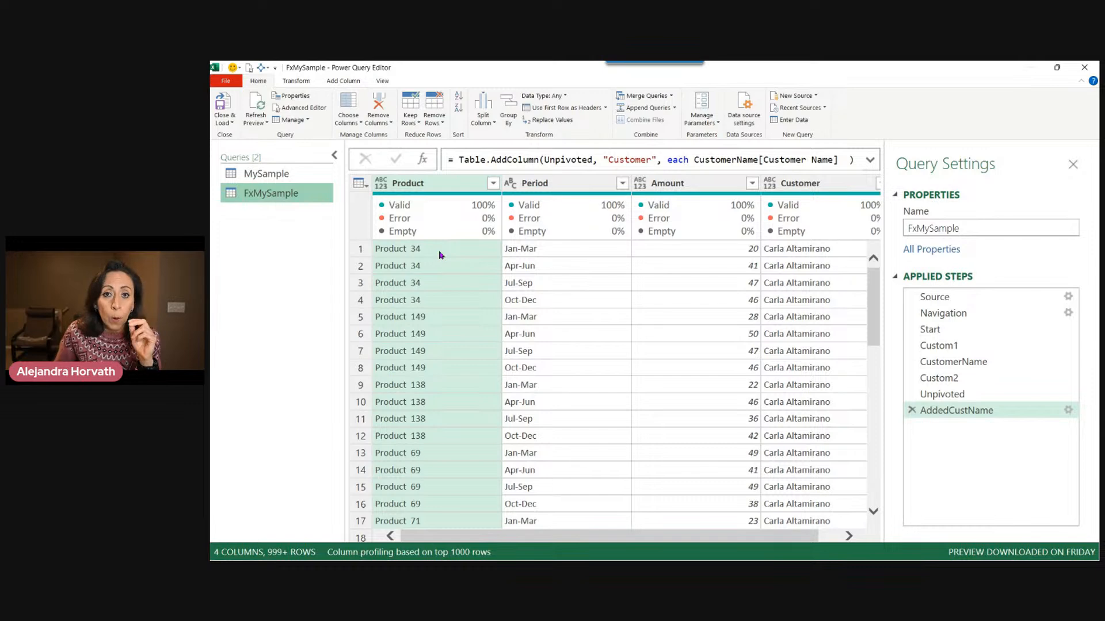
Open FxMySample in the Advanced Editor and insert a function header () => on new lines above let.
left_click(386, 83)
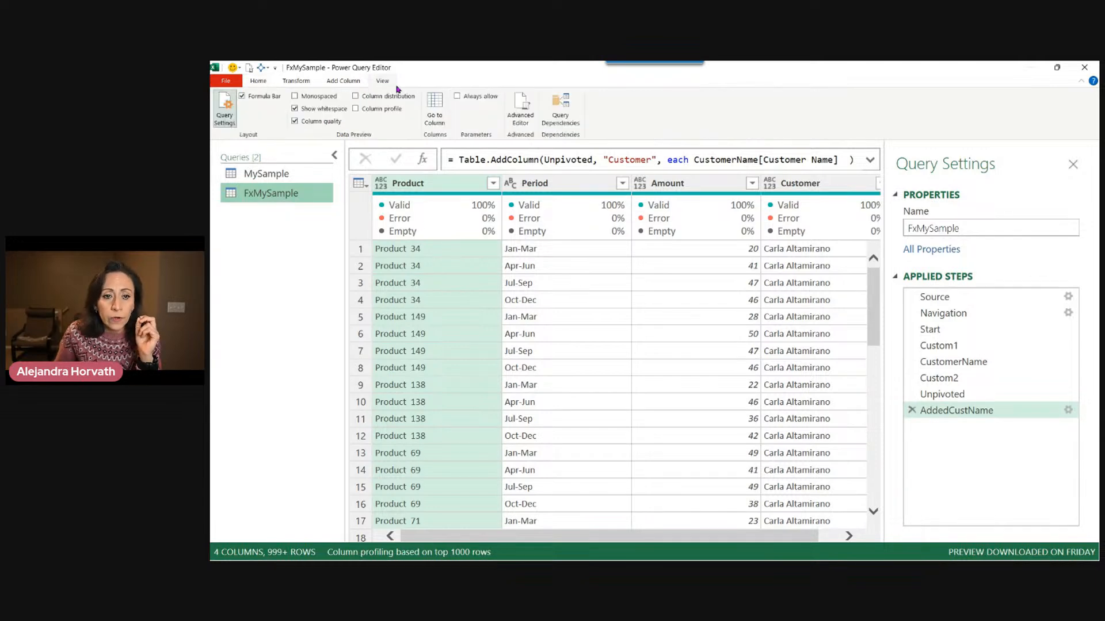
left_click(520, 113)
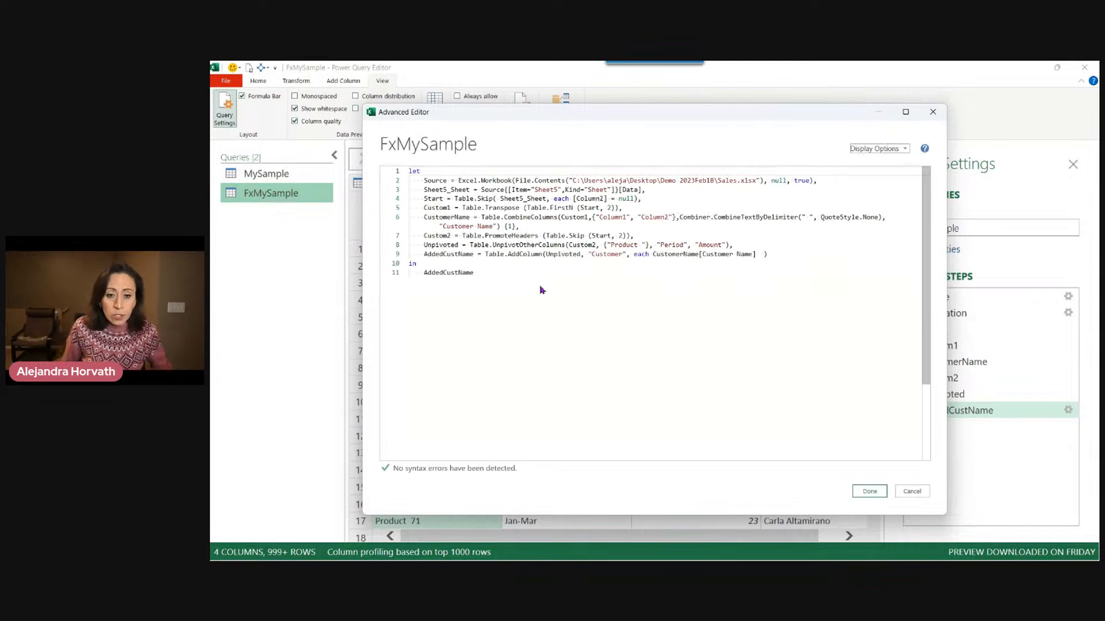
scroll(540, 286, "up", 3)
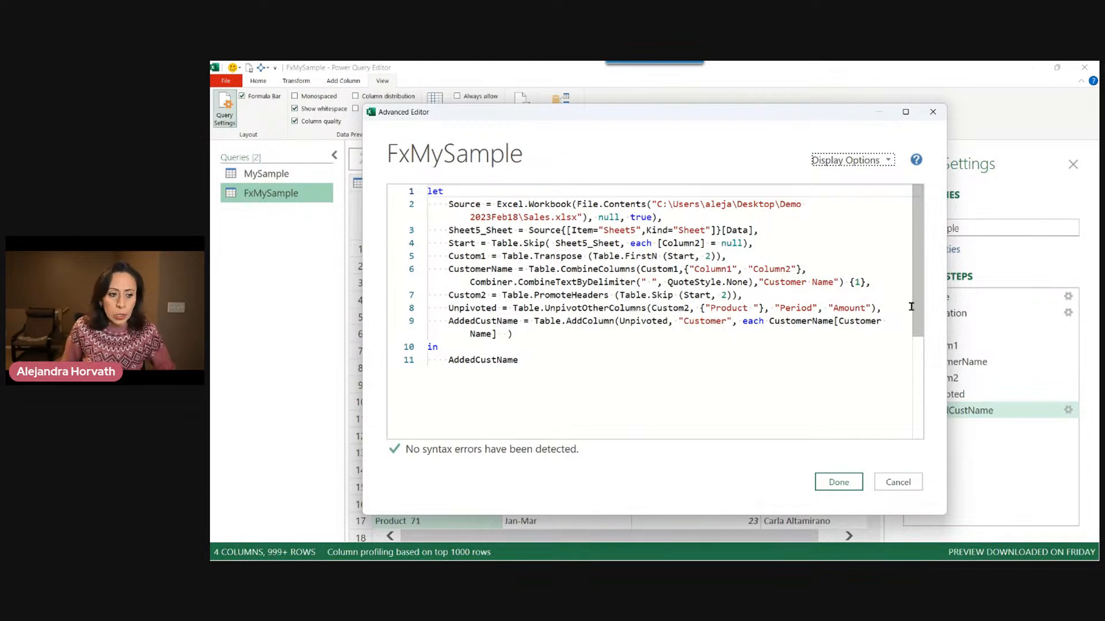
left_click(543, 400)
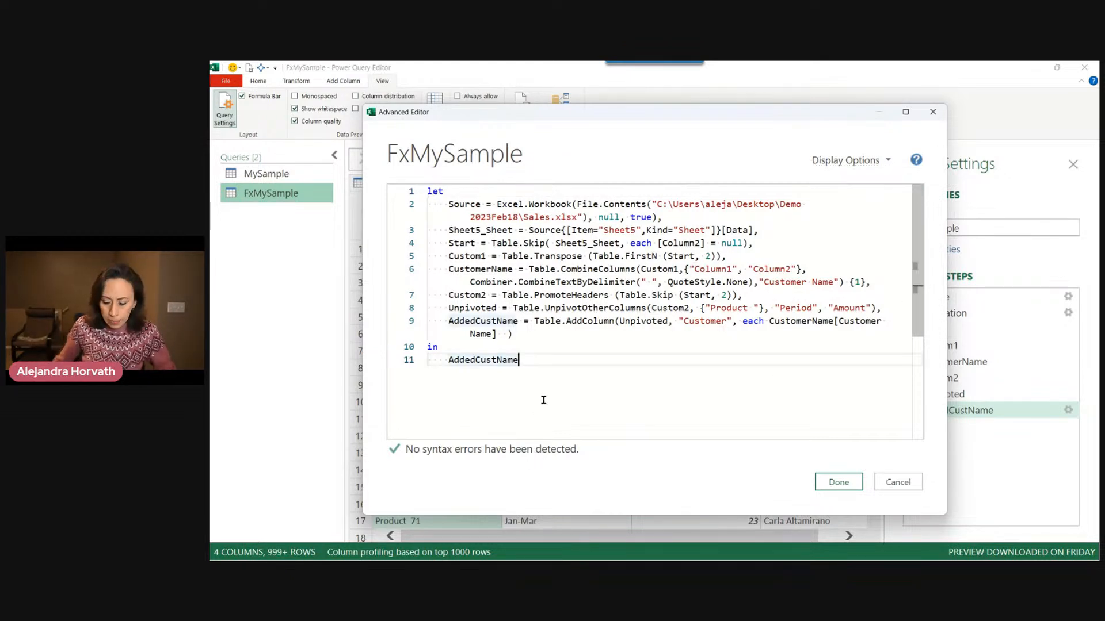
key("ctrl+Home")
key("Return")
key("Return")
key("Up")
key("Up")
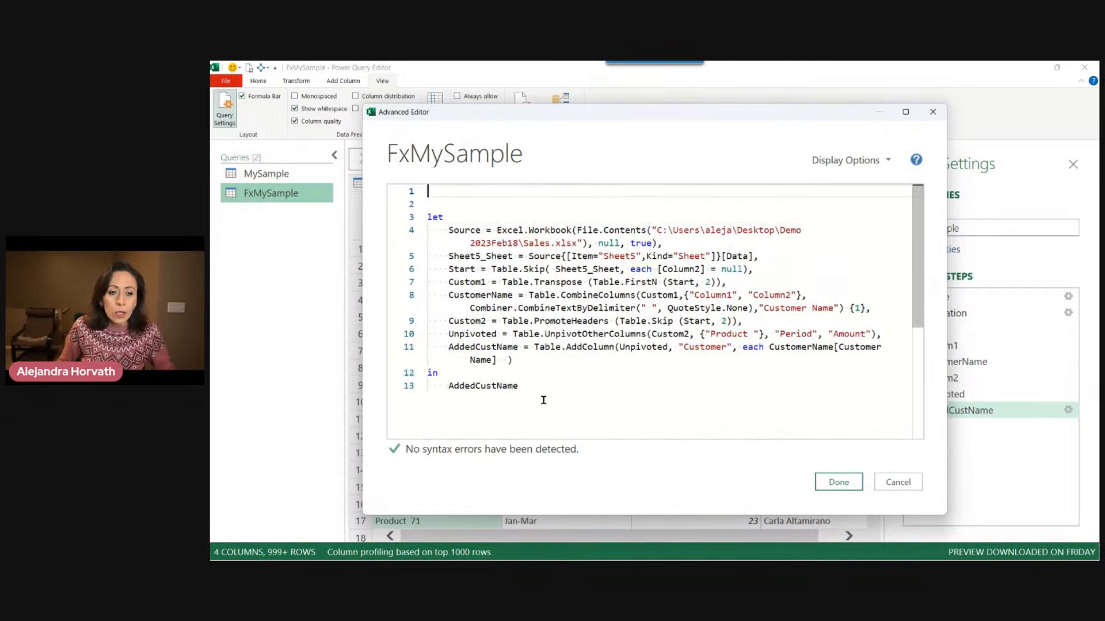
type("()")
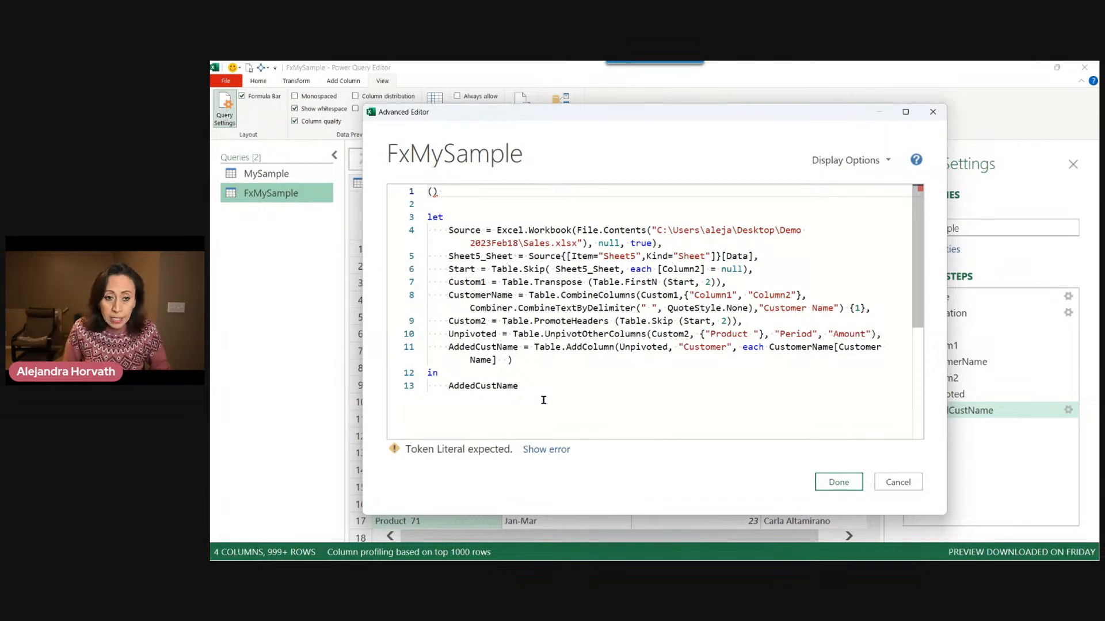
type("=>")
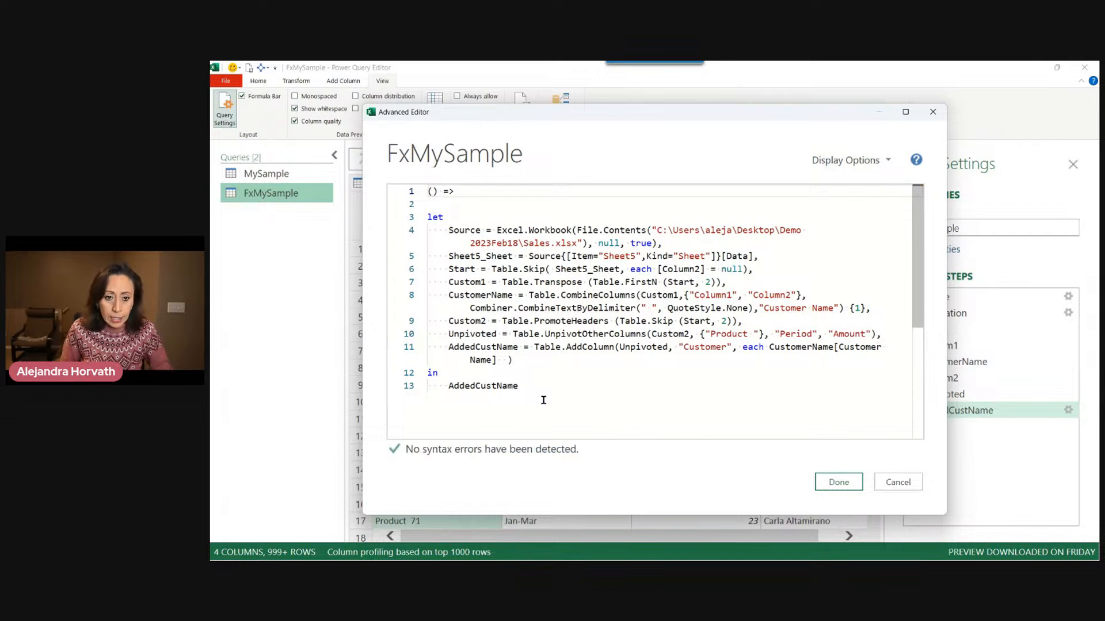
Add the parameter MyTable inside the function header's parentheses.
key("shift+Left")
key("shift+Left")
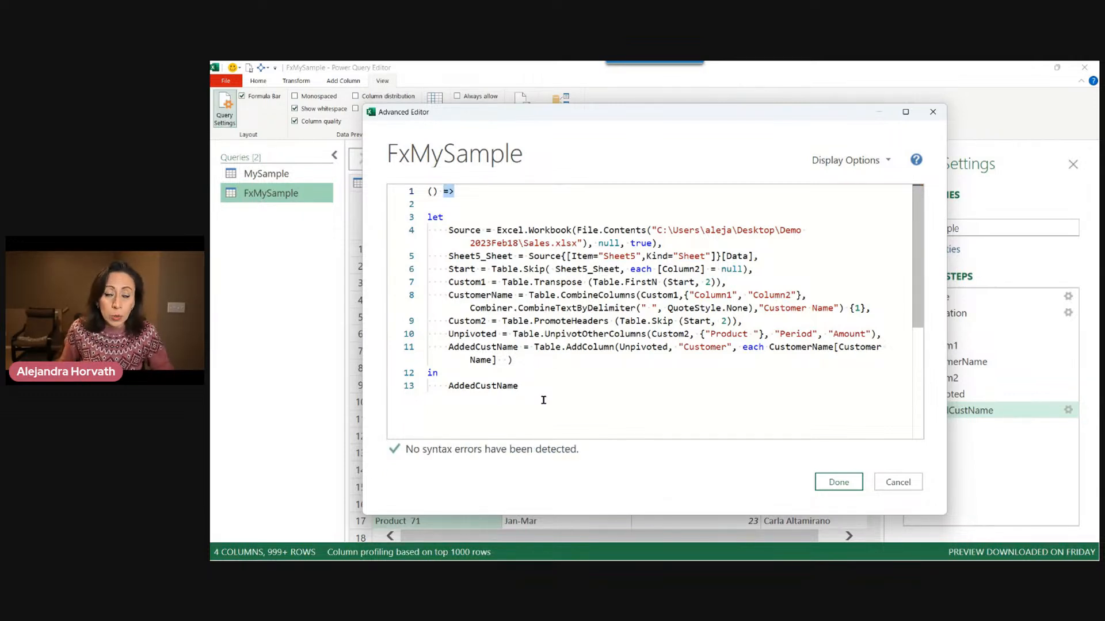
key("Left")
key("Left")
key("Left")
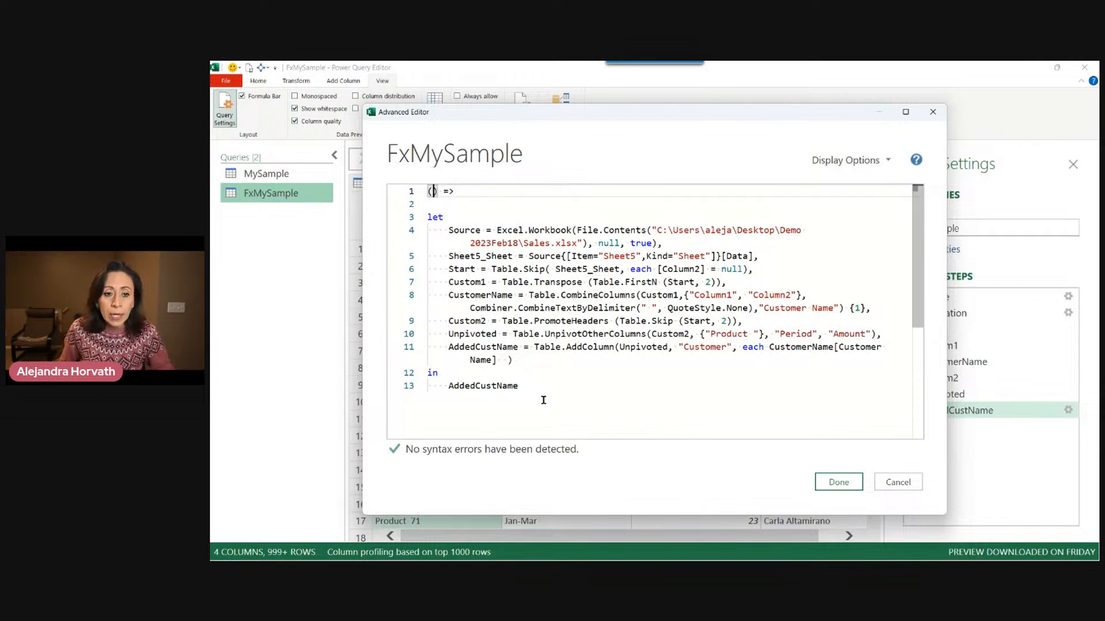
key("Left")
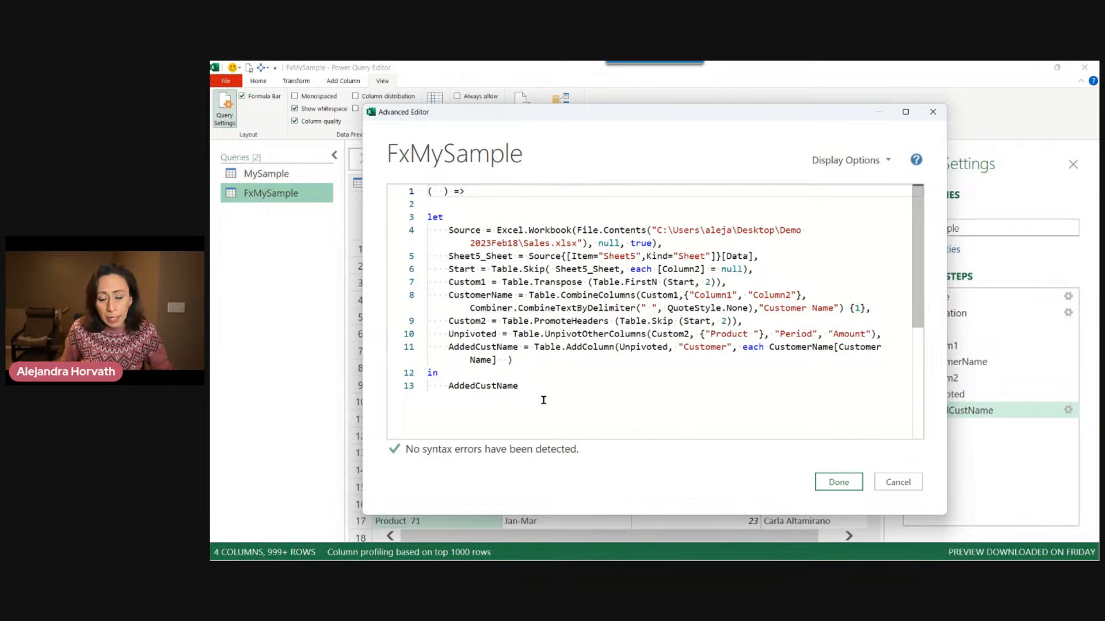
type("M")
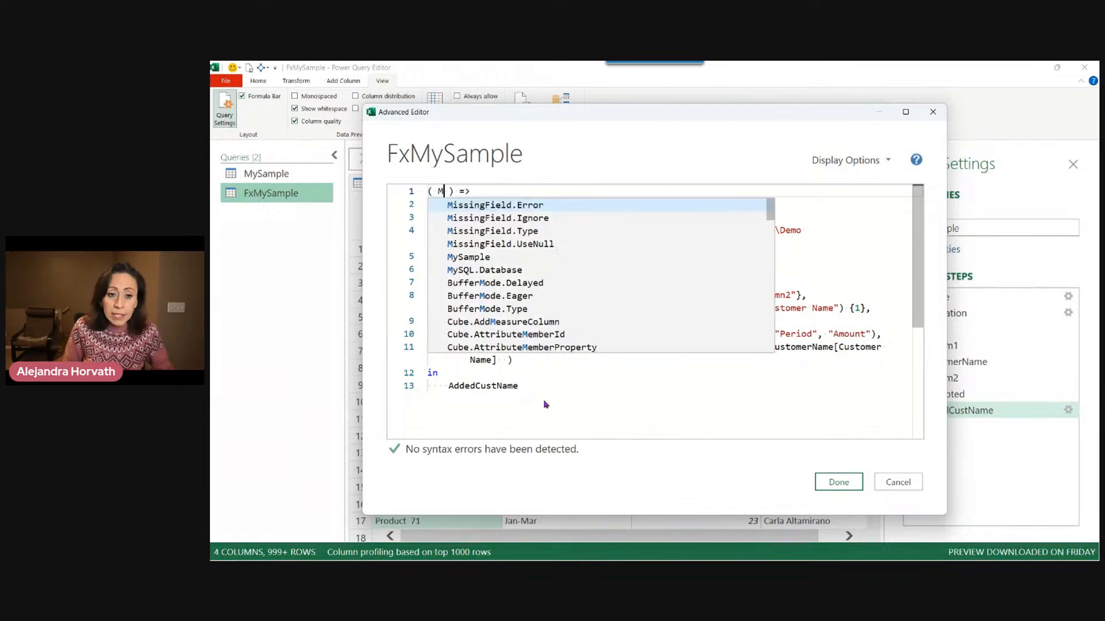
type("yTable")
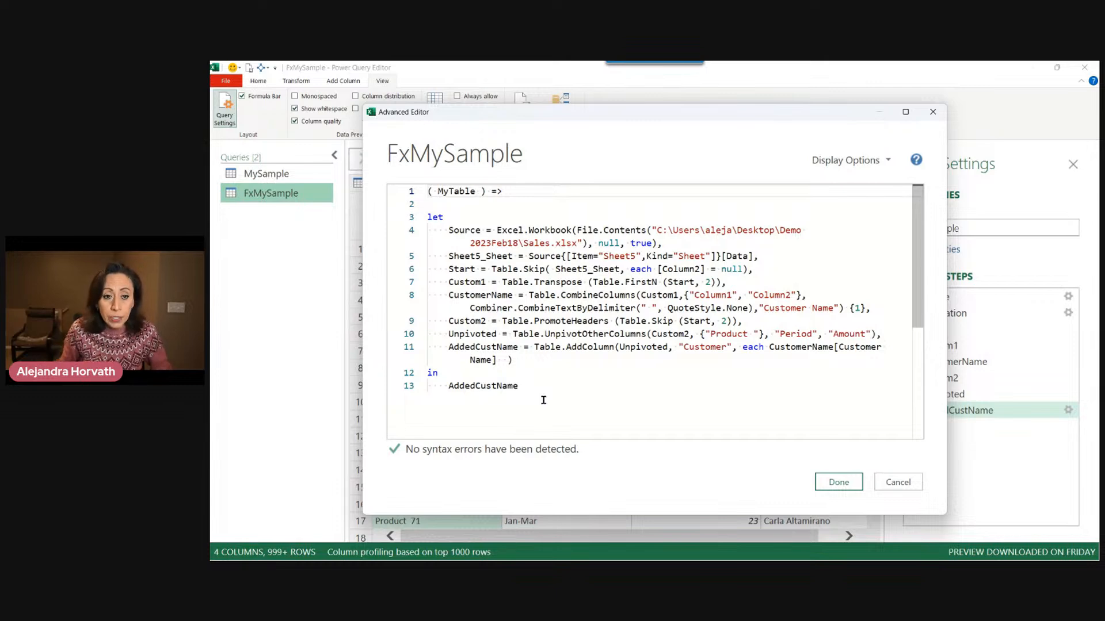
type(" as table")
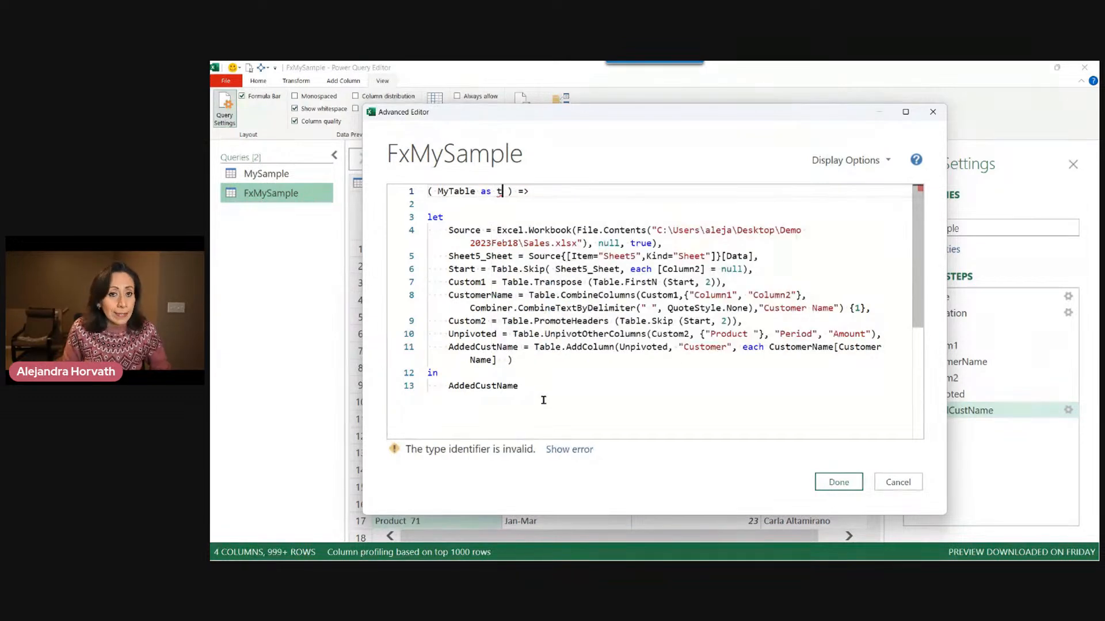
Declare MyTable as table and set the function's return type to table in the header.
key("Right")
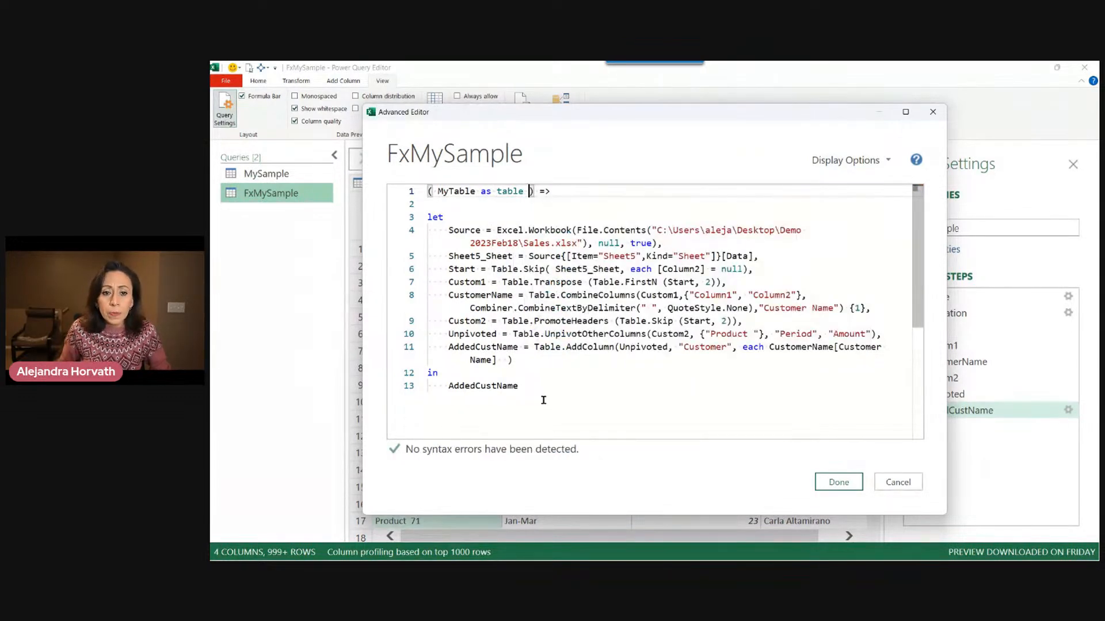
key("Right")
type(") ")
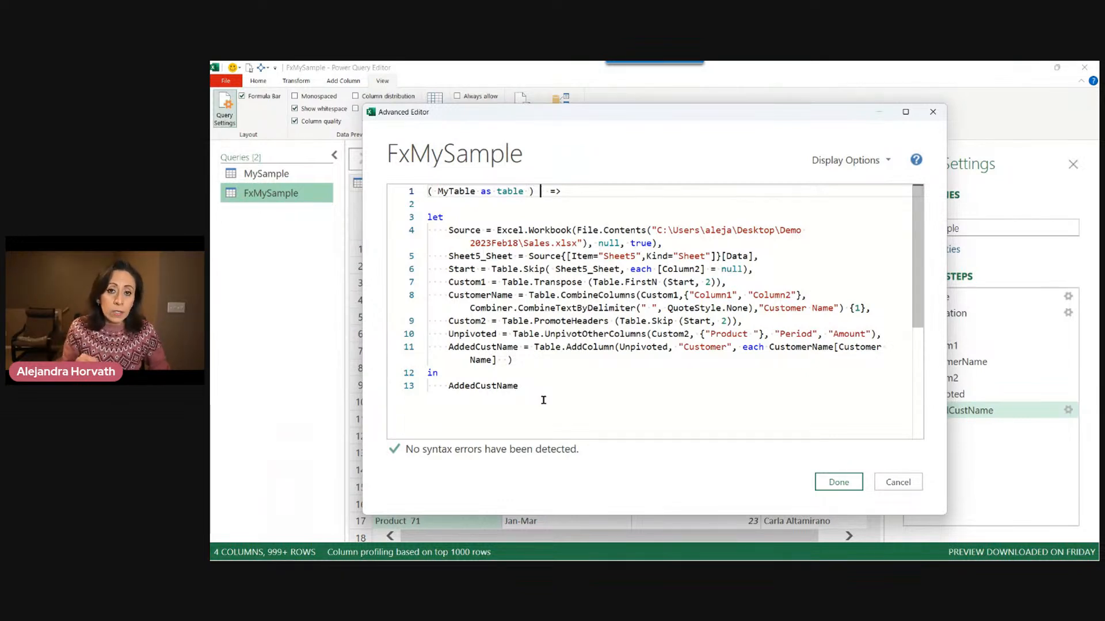
type("as ta")
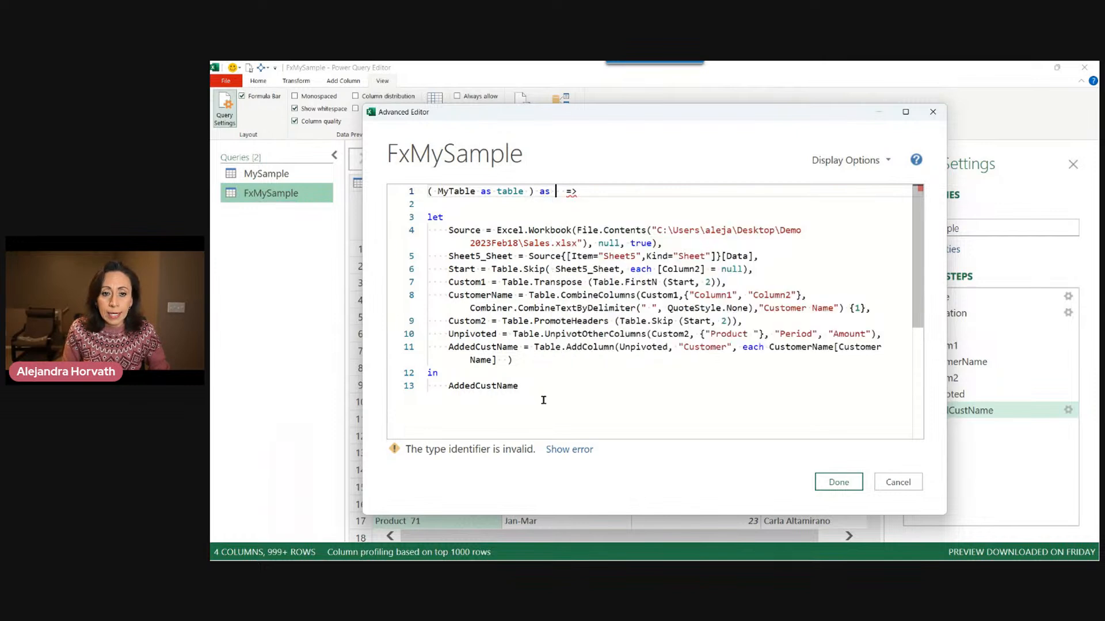
type("ble")
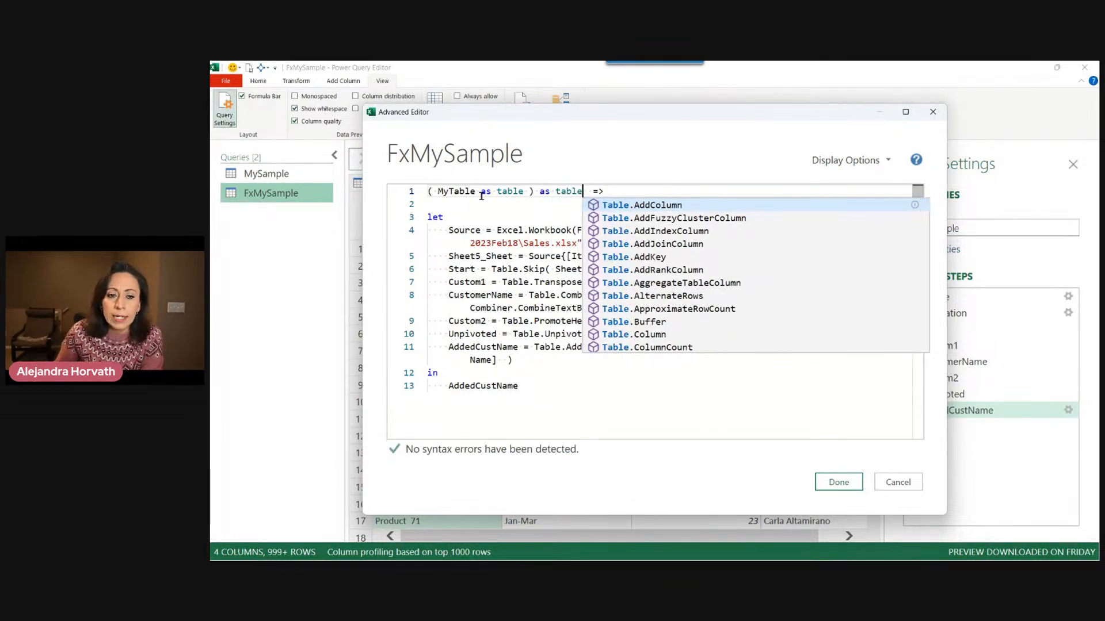
Highlight the parameter's as table type declaration in the function header to examine it.
left_click_drag(476, 191, 523, 190)
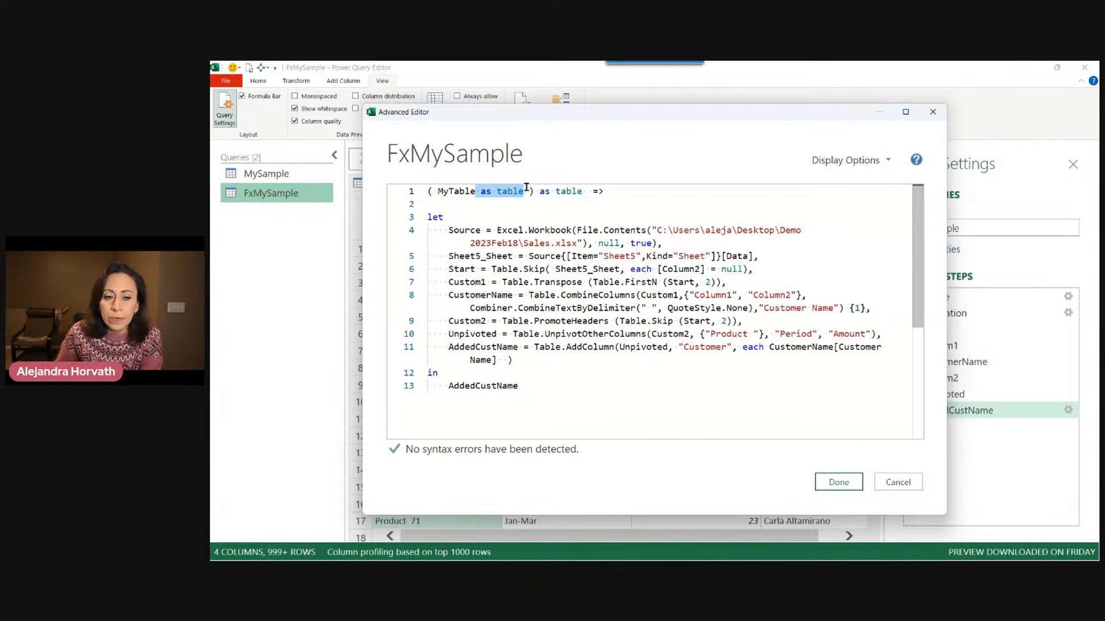
left_click(474, 200)
left_click_drag(441, 191, 525, 193)
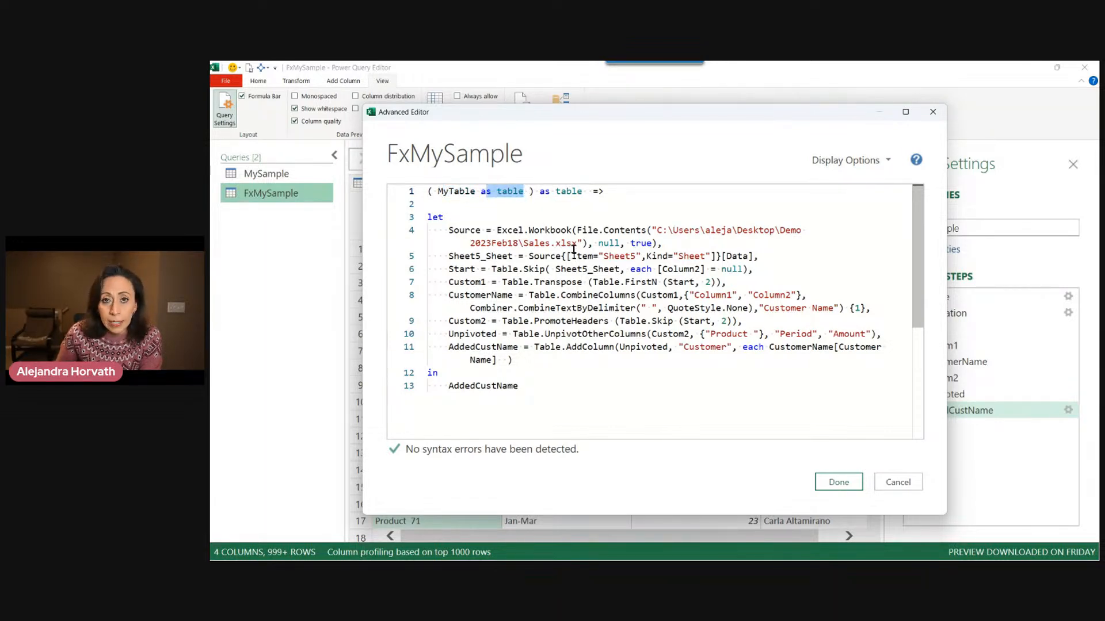
left_click(465, 191)
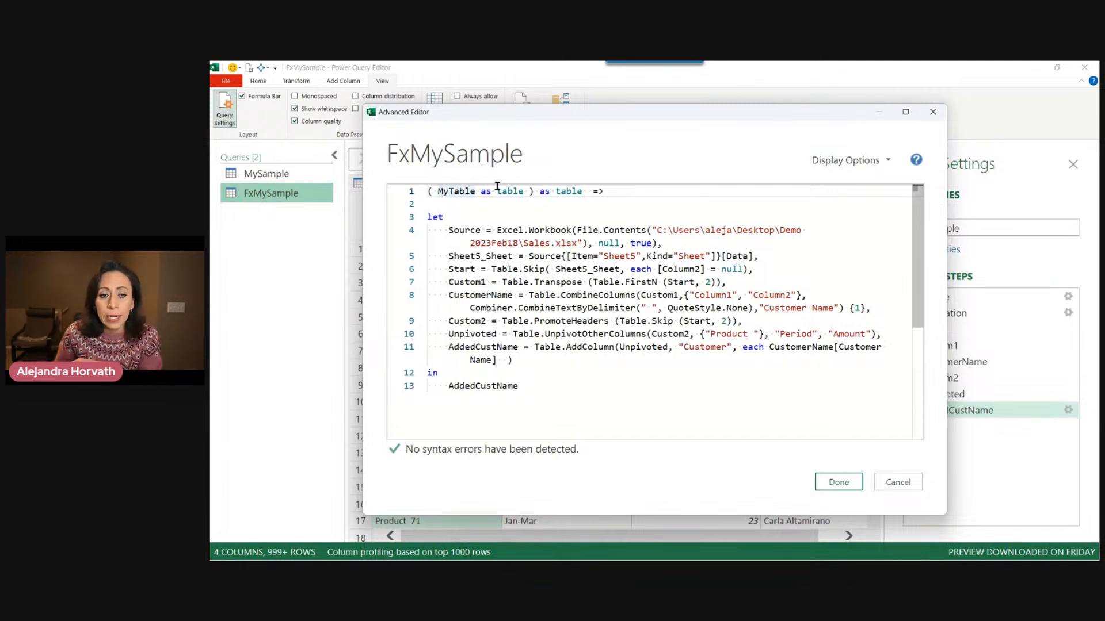
left_click_drag(475, 191, 523, 190)
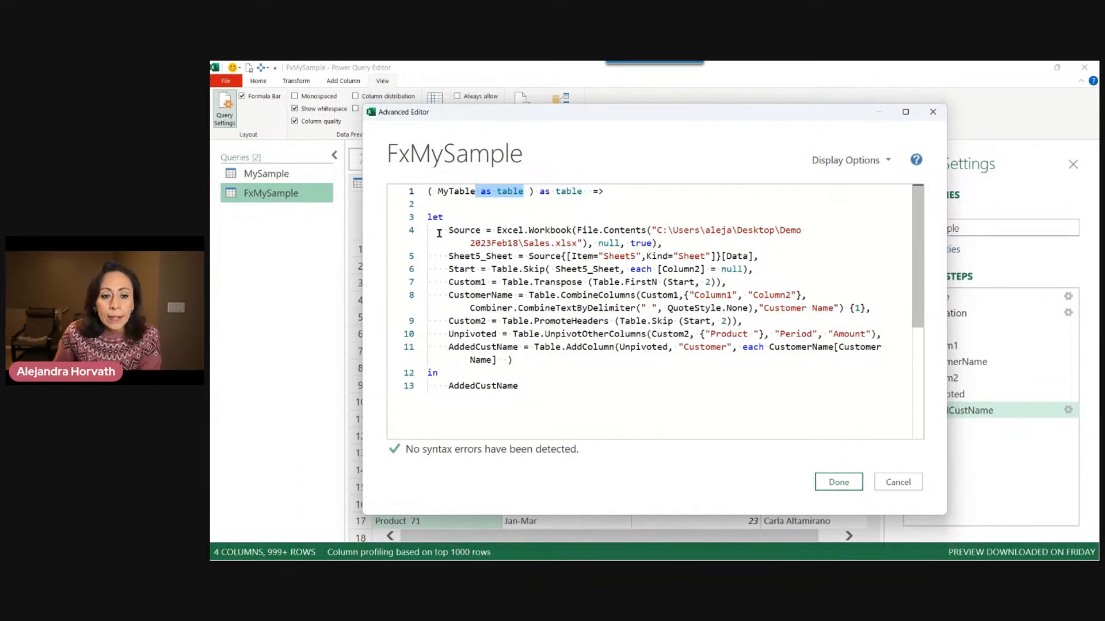
Delete the Source and Sheet5_Sheet step lines from the query code.
left_click_drag(429, 231, 810, 251)
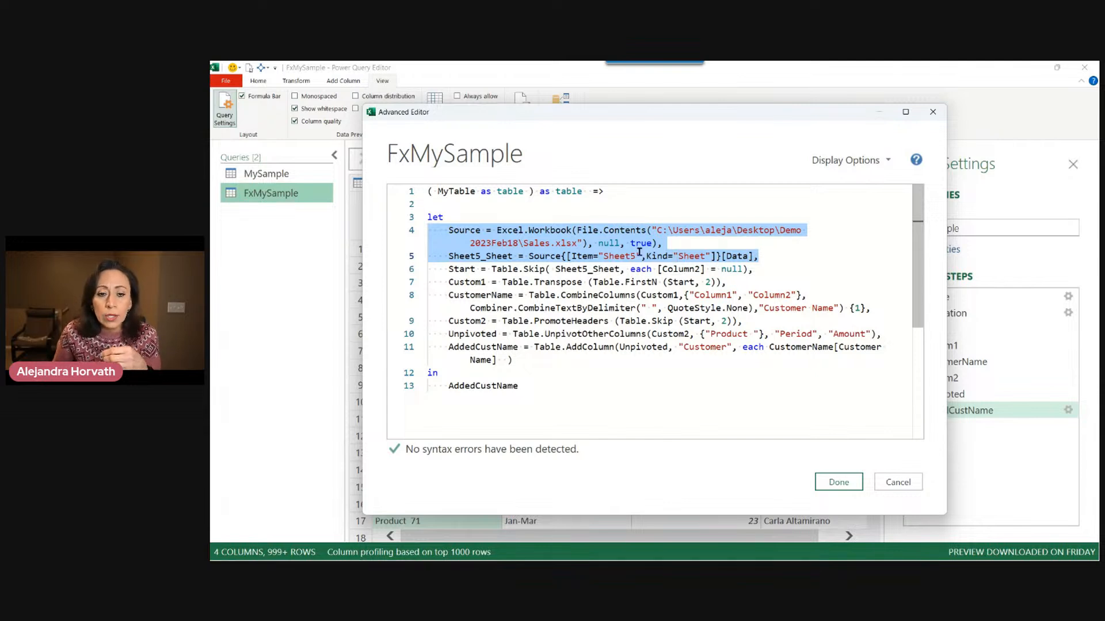
key("Delete")
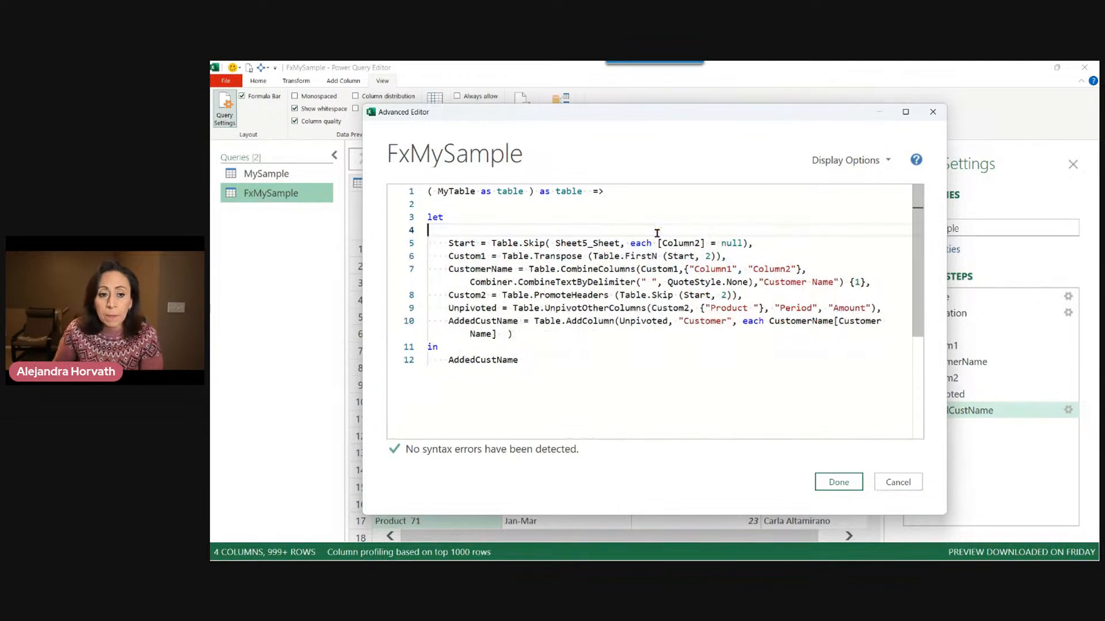
key("Delete")
Remove the Sheet5_Sheet reference from the Start step's Table.Skip argument.
left_click_drag(449, 230, 475, 230)
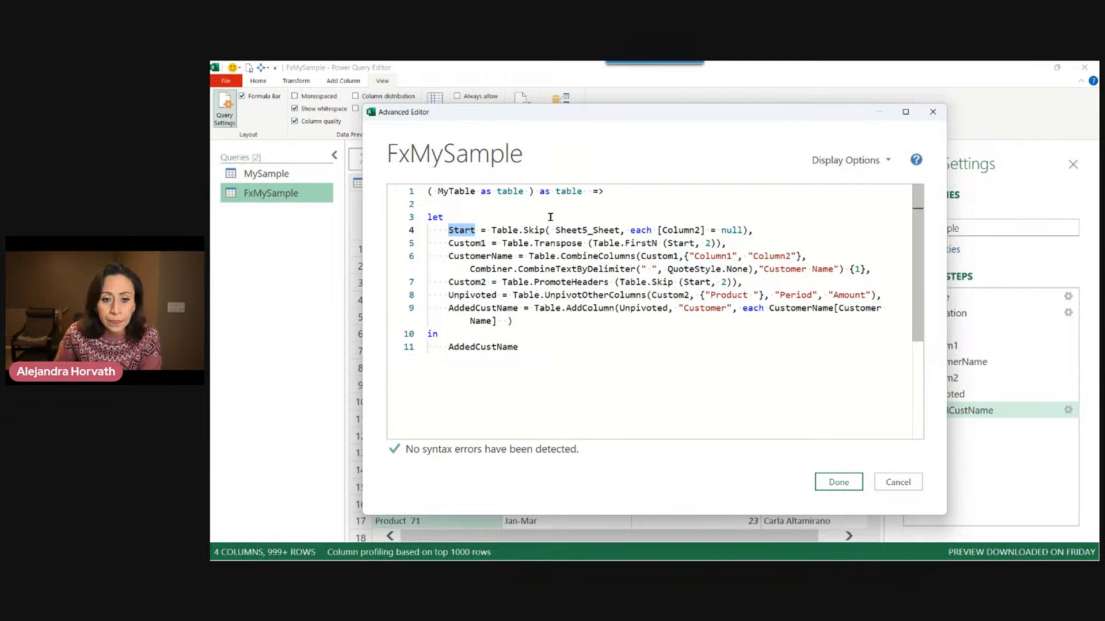
left_click_drag(555, 230, 622, 230)
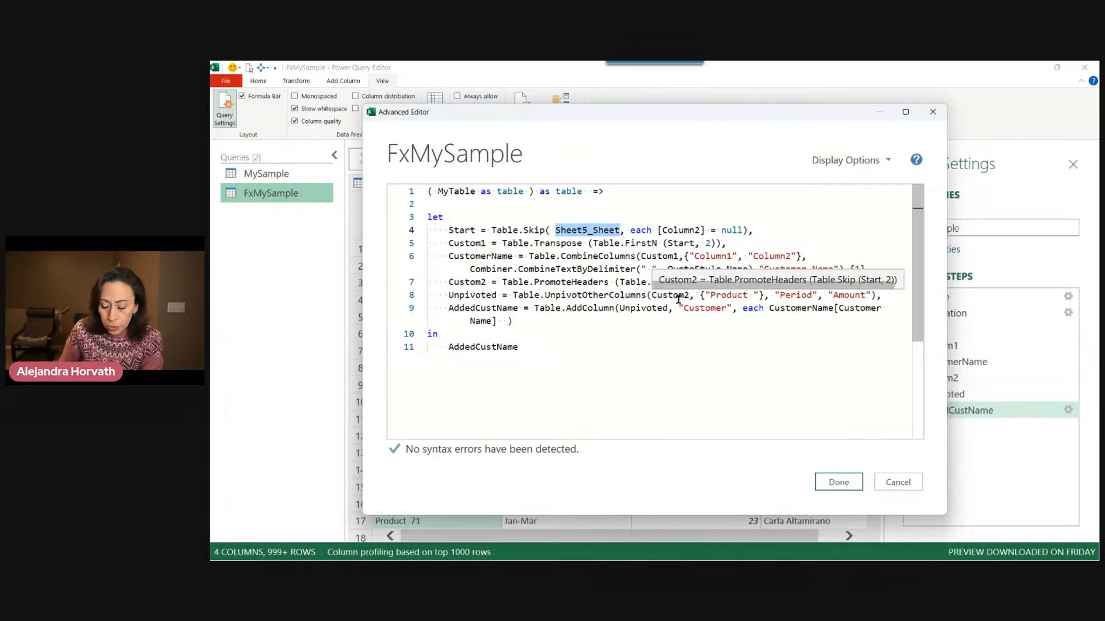
key("Delete")
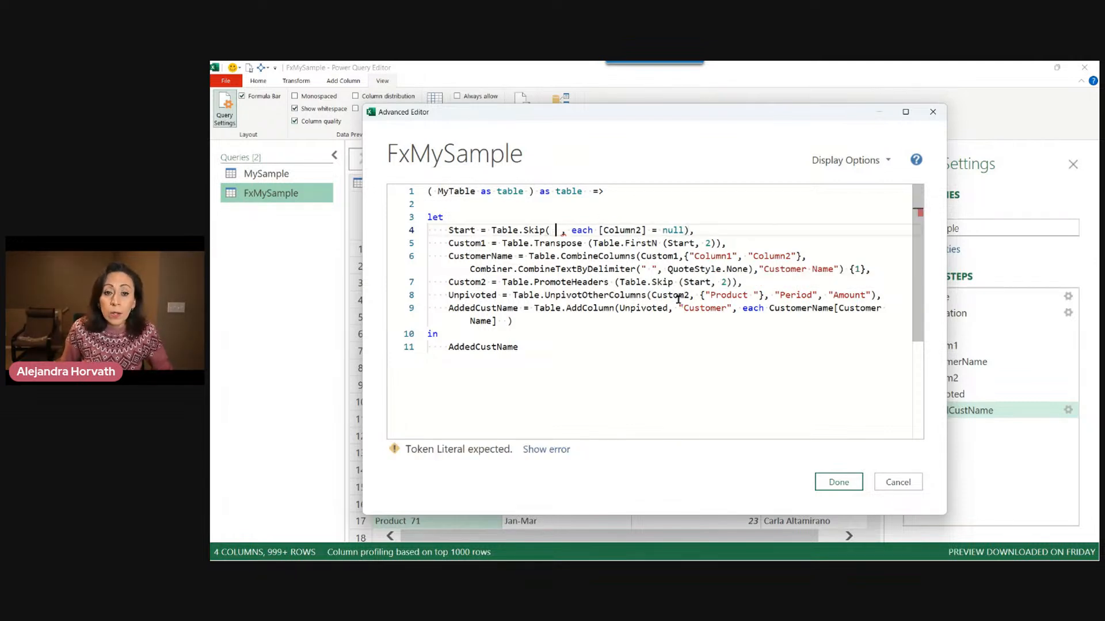
Pass MyTable as the first argument of Table.Skip in the Start step and save the function code.
type("MyTabe")
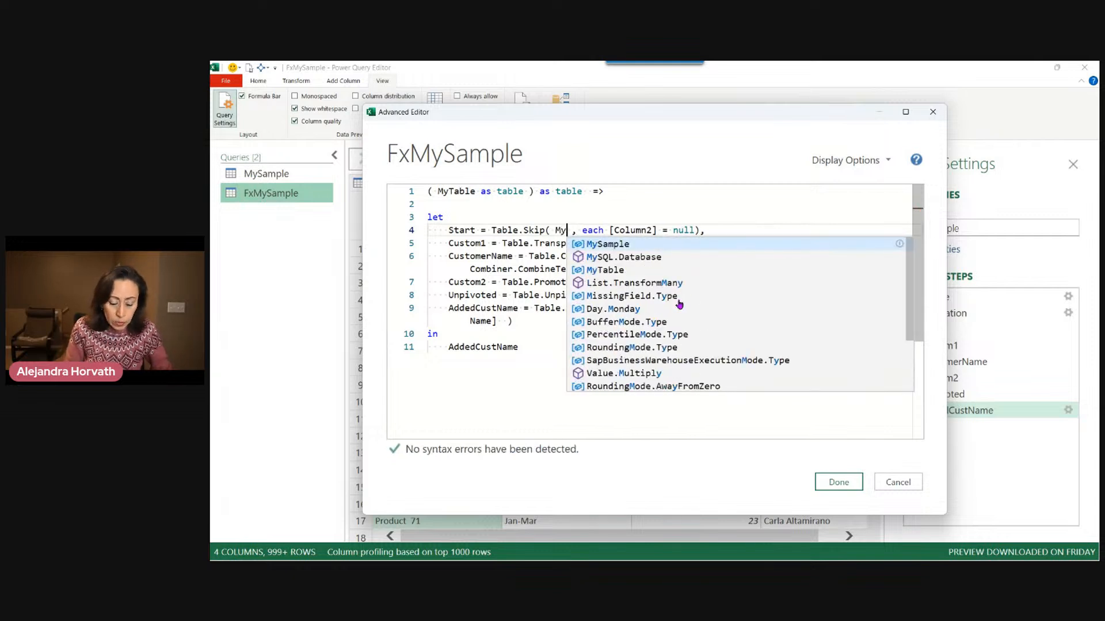
key("BackSpace")
type("le")
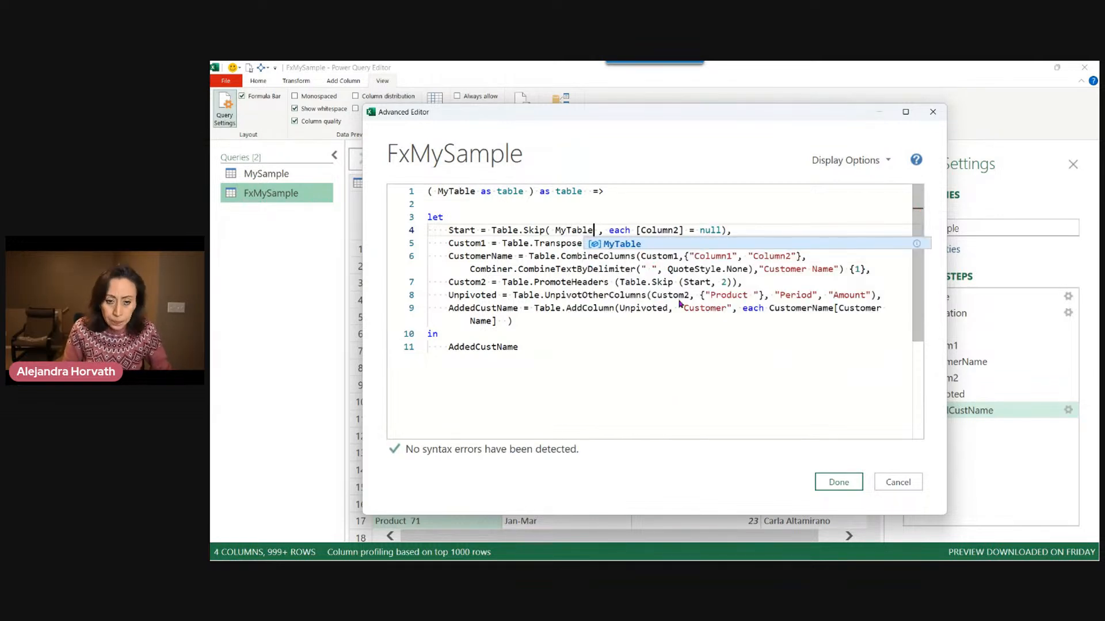
left_click(591, 212)
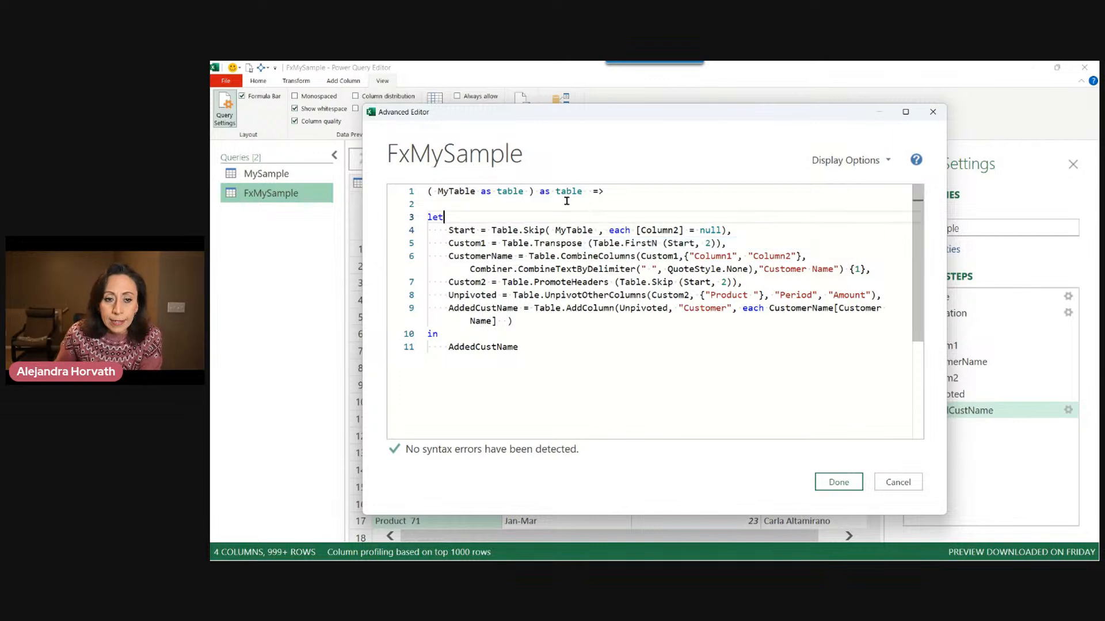
left_click(838, 482)
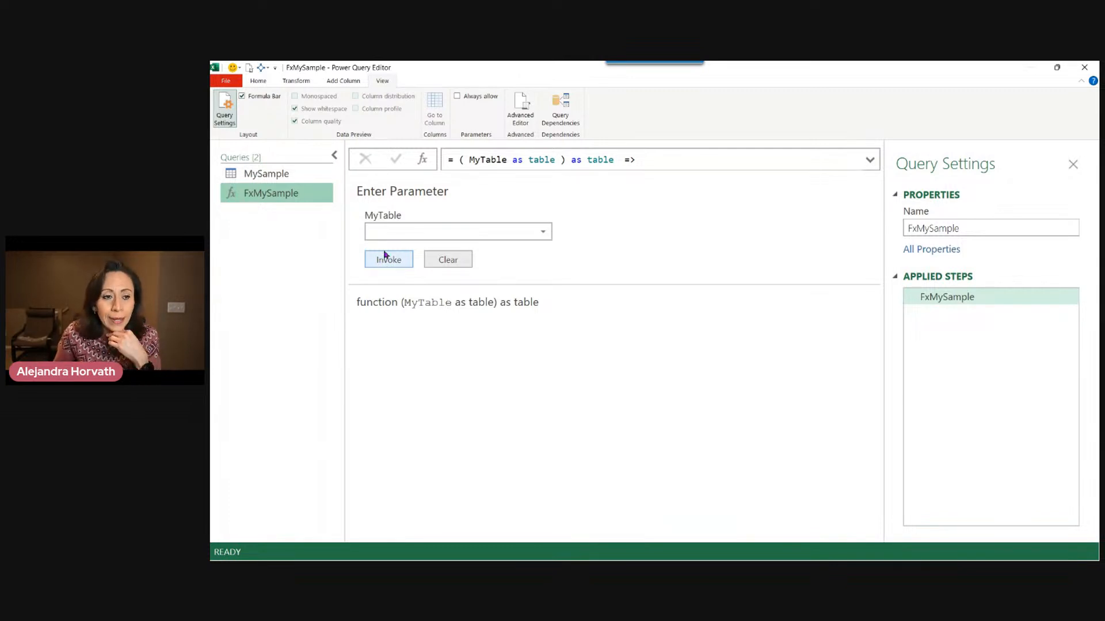
Start a new query from an Excel workbook and open the Sales file.
right_click(250, 233)
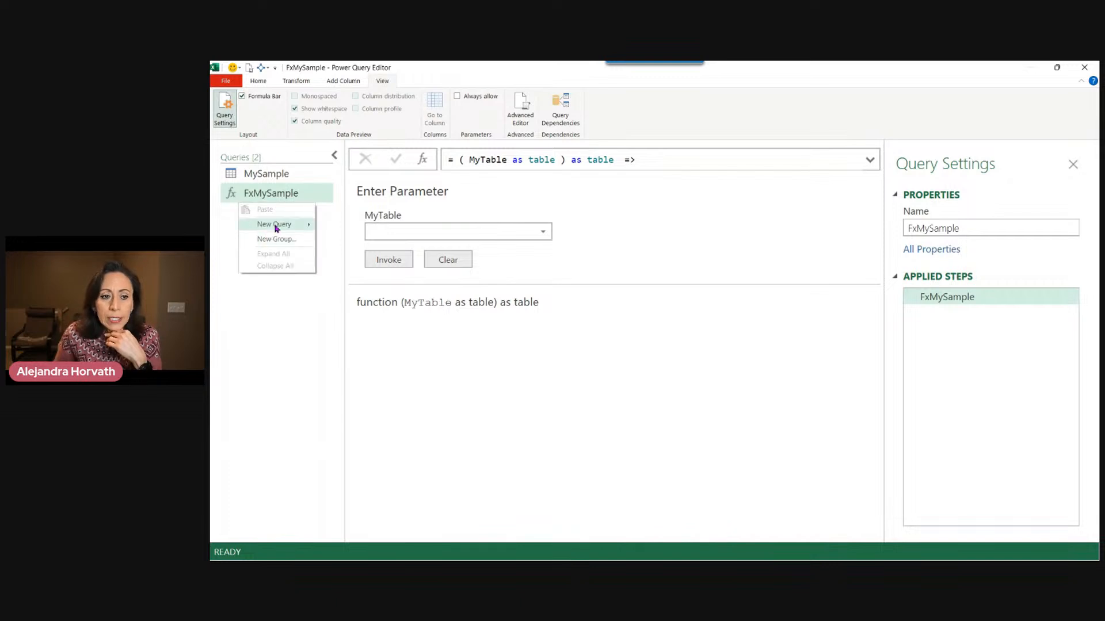
mouse_move(275, 228)
mouse_move(326, 227)
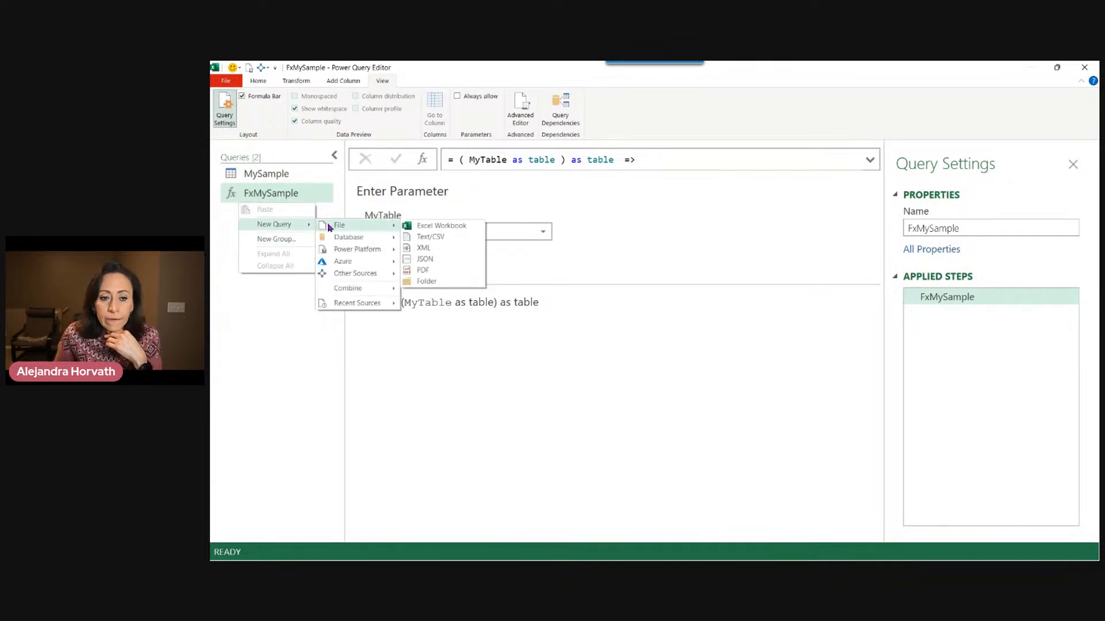
left_click(415, 228)
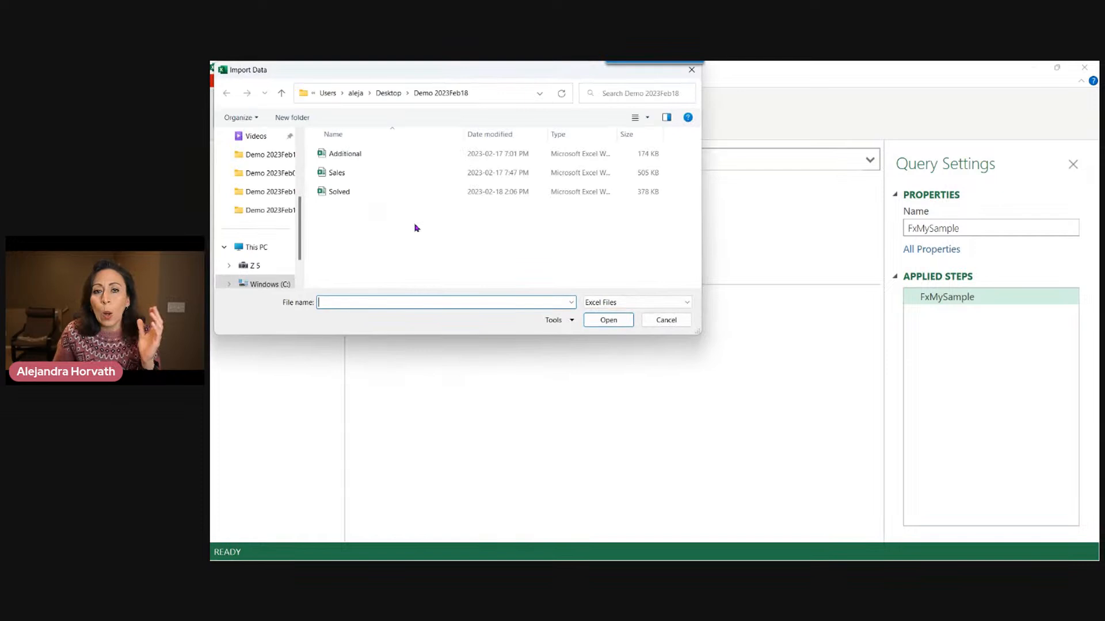
left_click(373, 177)
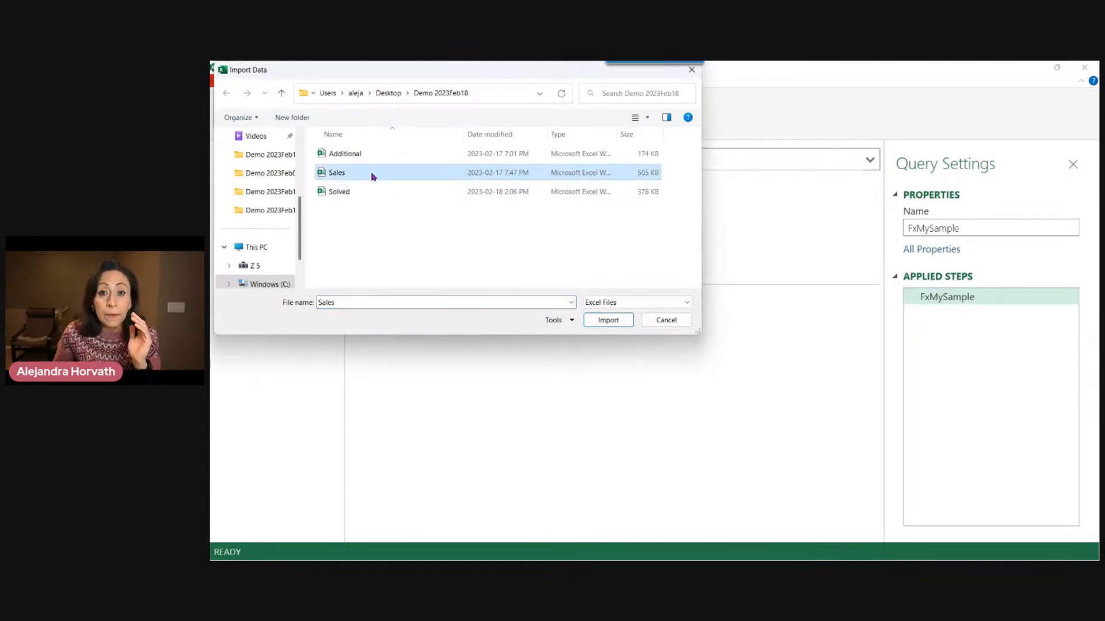
double_click(371, 176)
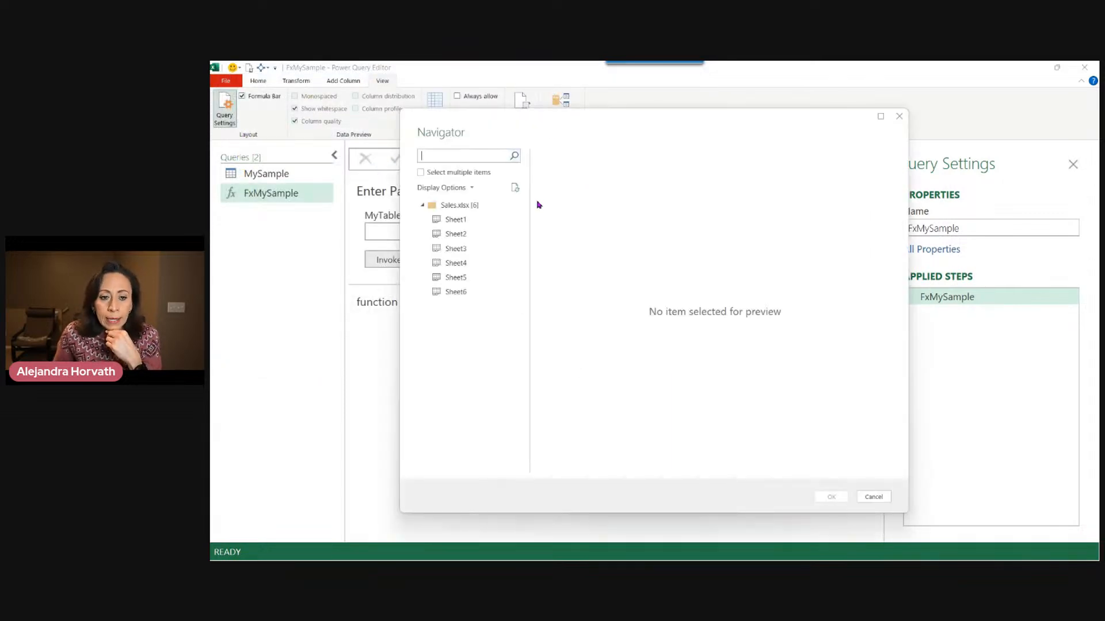
Preview the six sheets in the Navigator, then load the whole Sales.xlsx workbook node as a query.
left_click(466, 203)
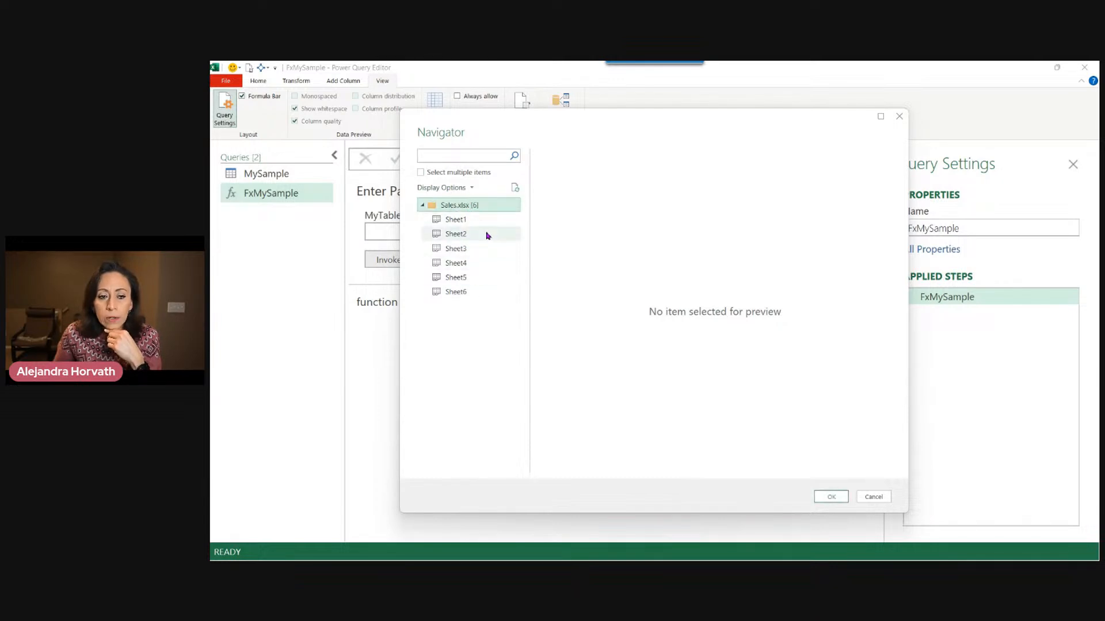
left_click(482, 218)
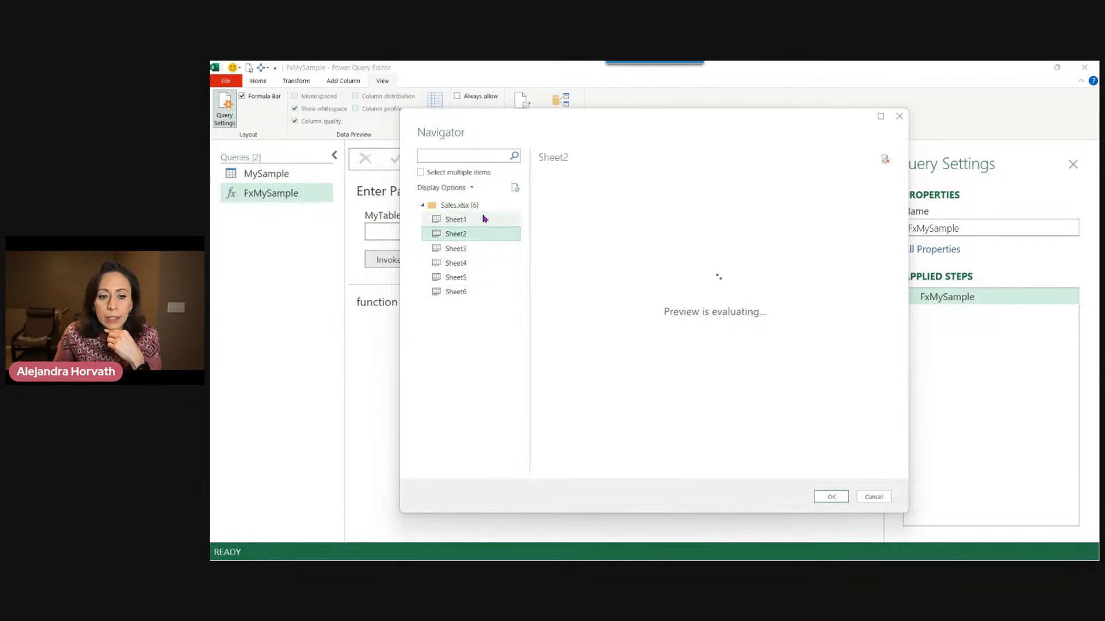
left_click(486, 249)
left_click(492, 266)
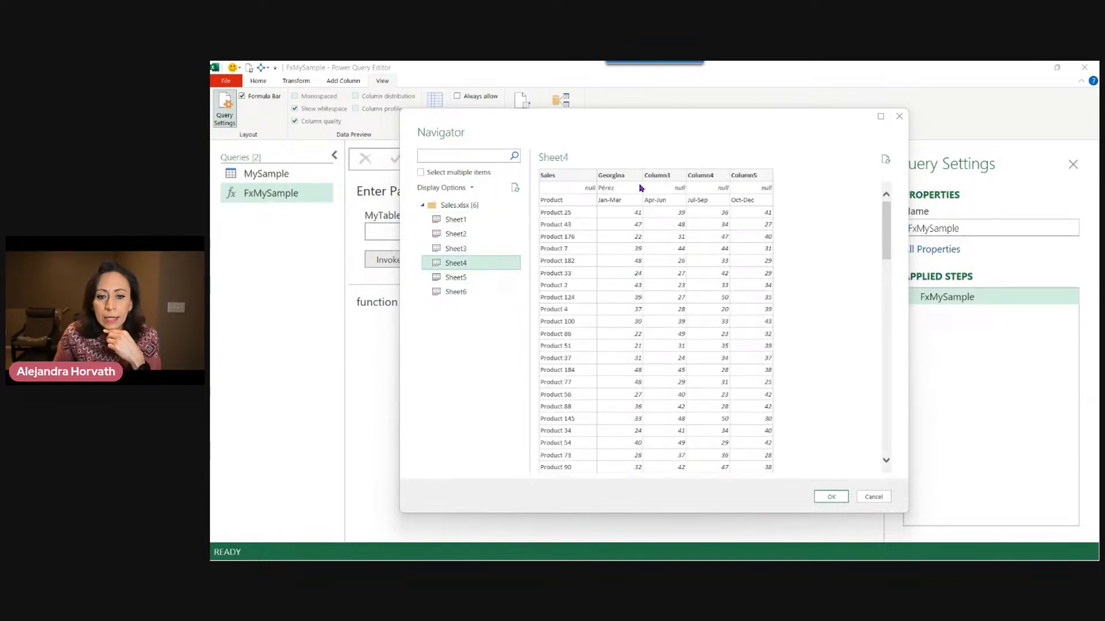
left_click(493, 278)
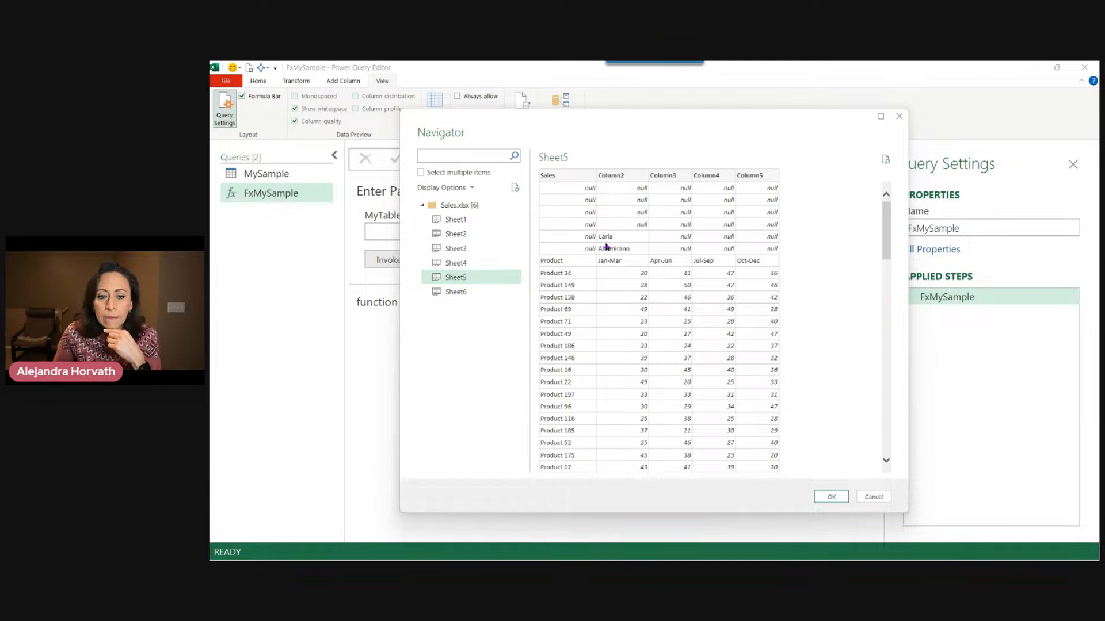
left_click(509, 292)
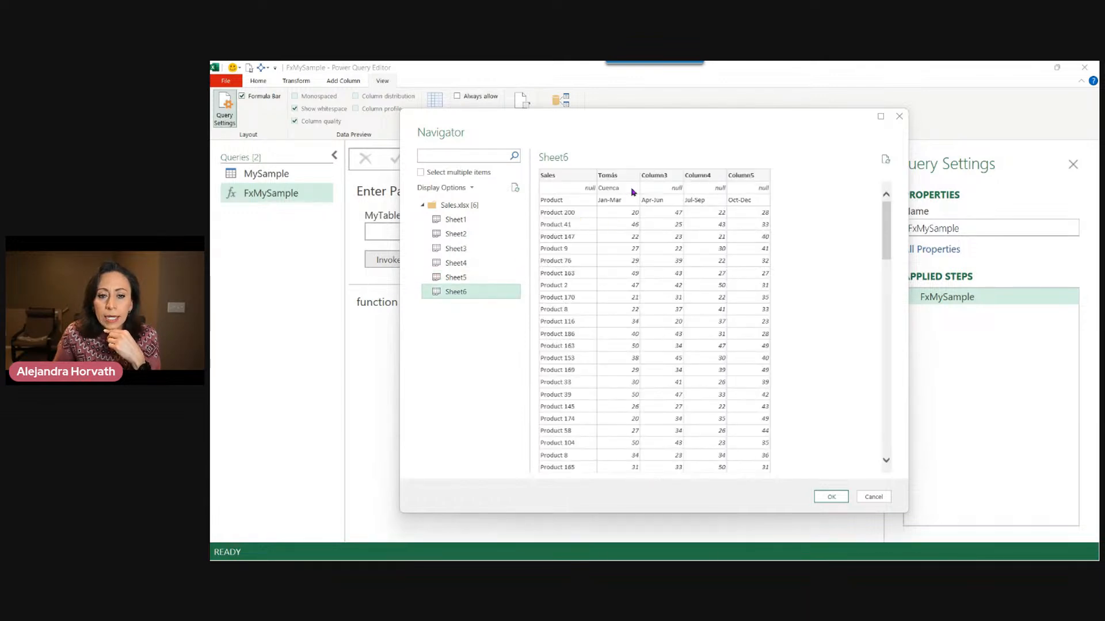
left_click(460, 206)
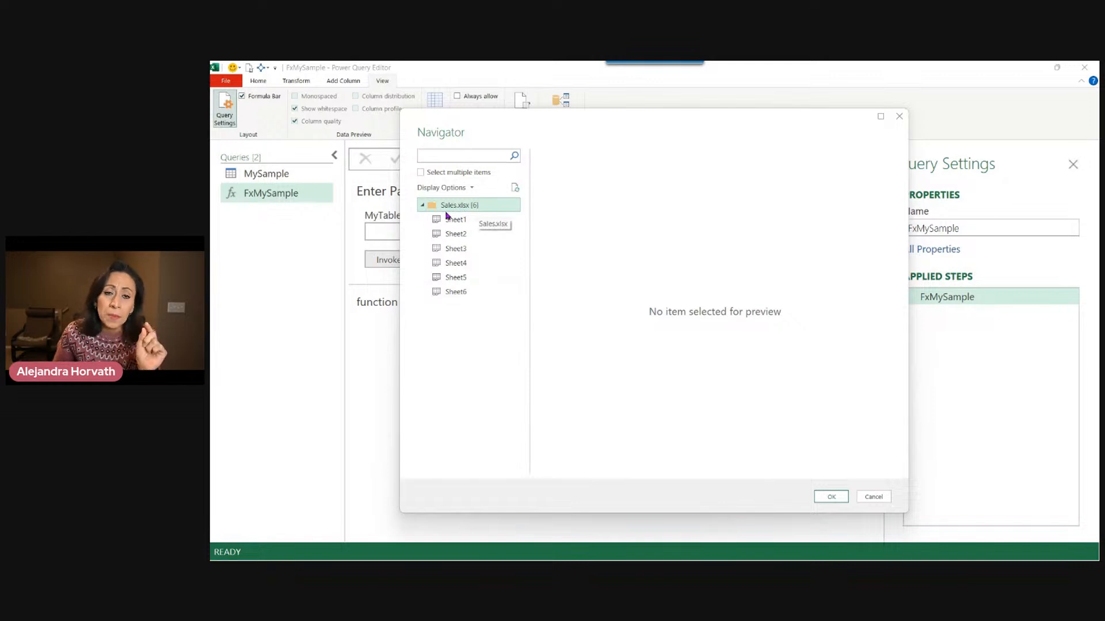
left_click(843, 498)
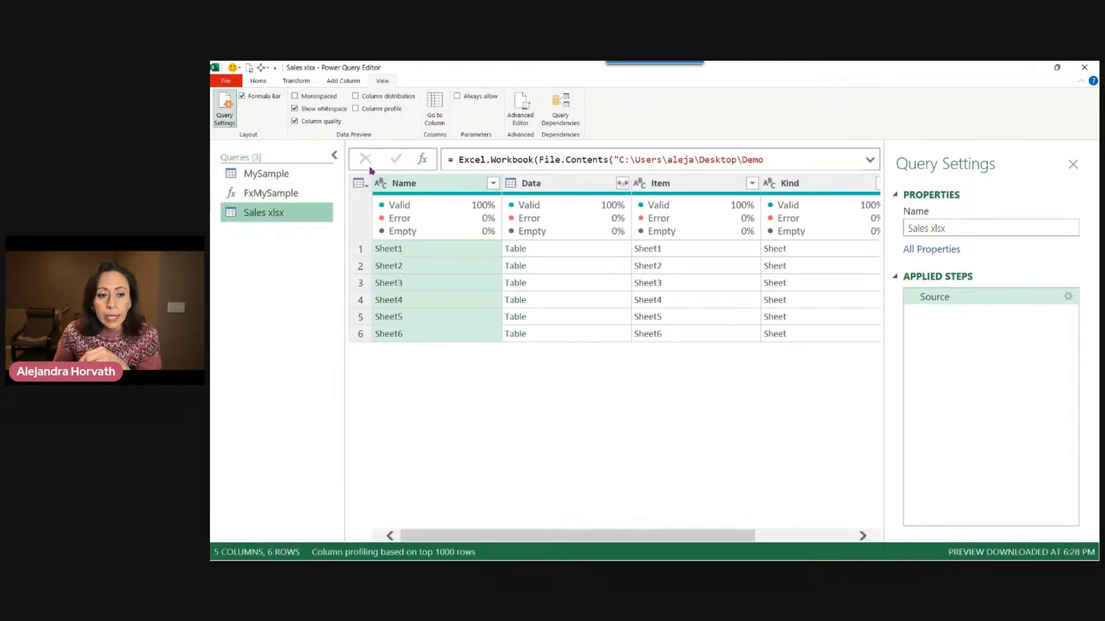
Inspect the Data table of each sheet row in the preview pane below the grid.
left_click(334, 156)
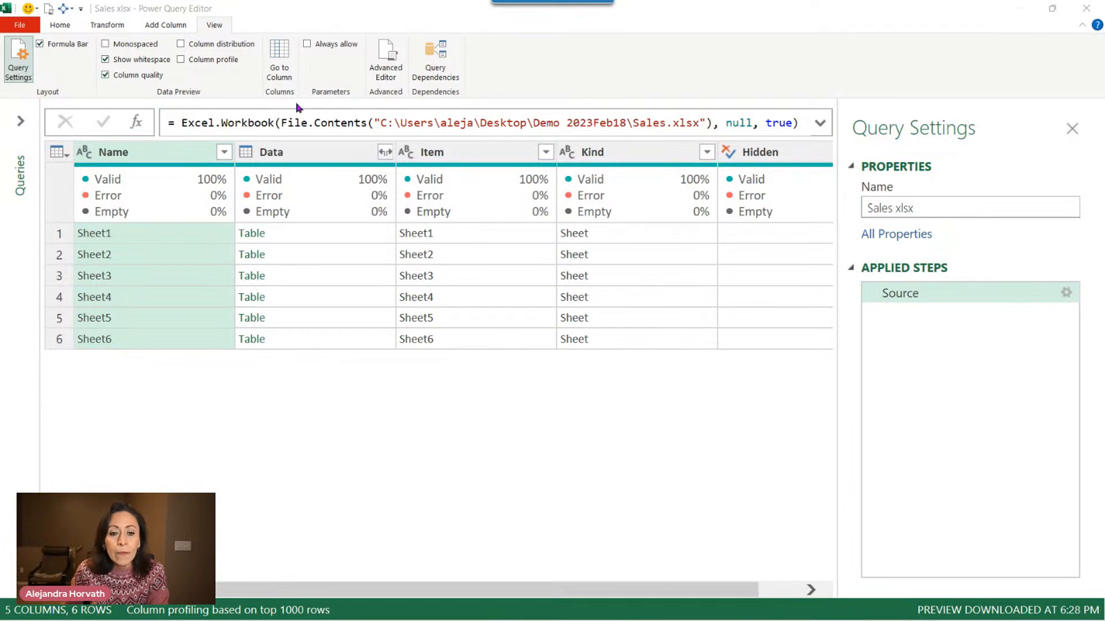
left_click(333, 233)
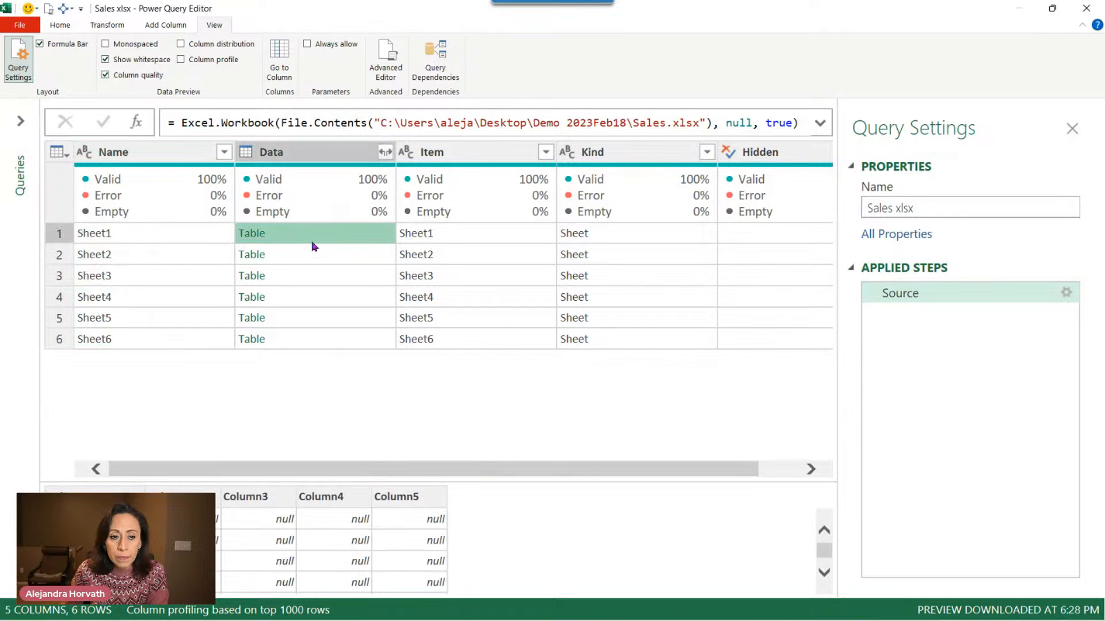
left_click_drag(459, 483, 457, 374)
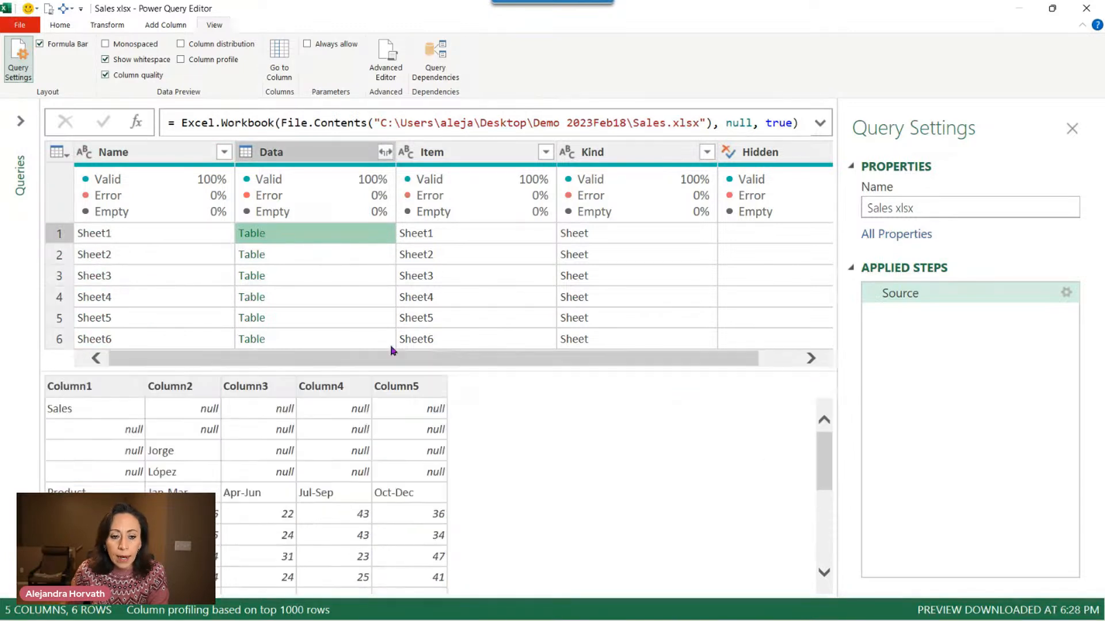
left_click(341, 256)
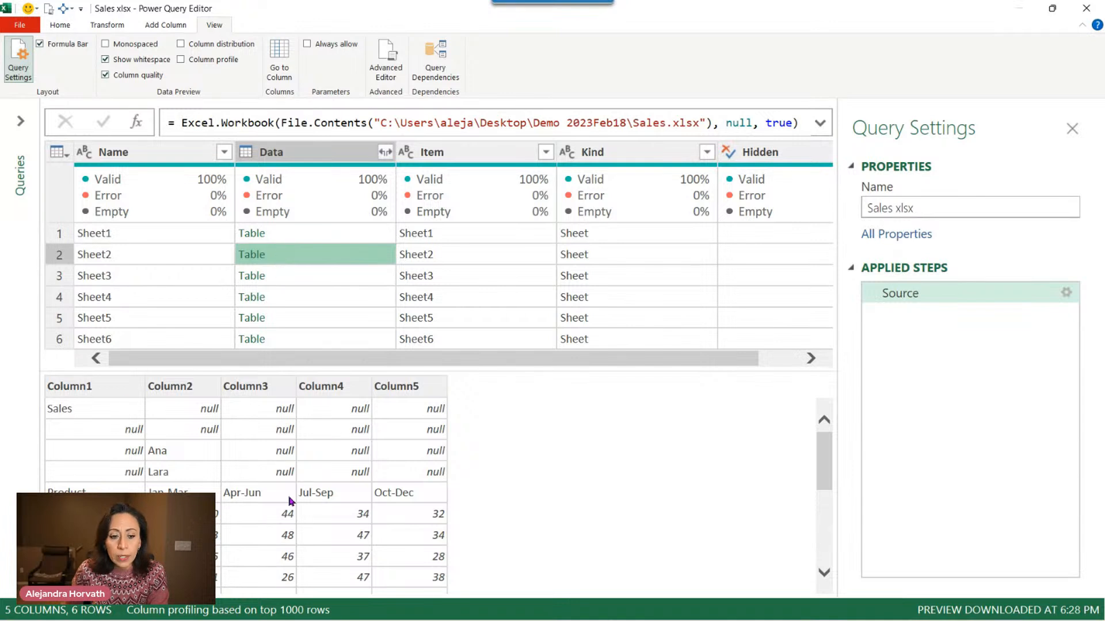
left_click(338, 286)
left_click(338, 299)
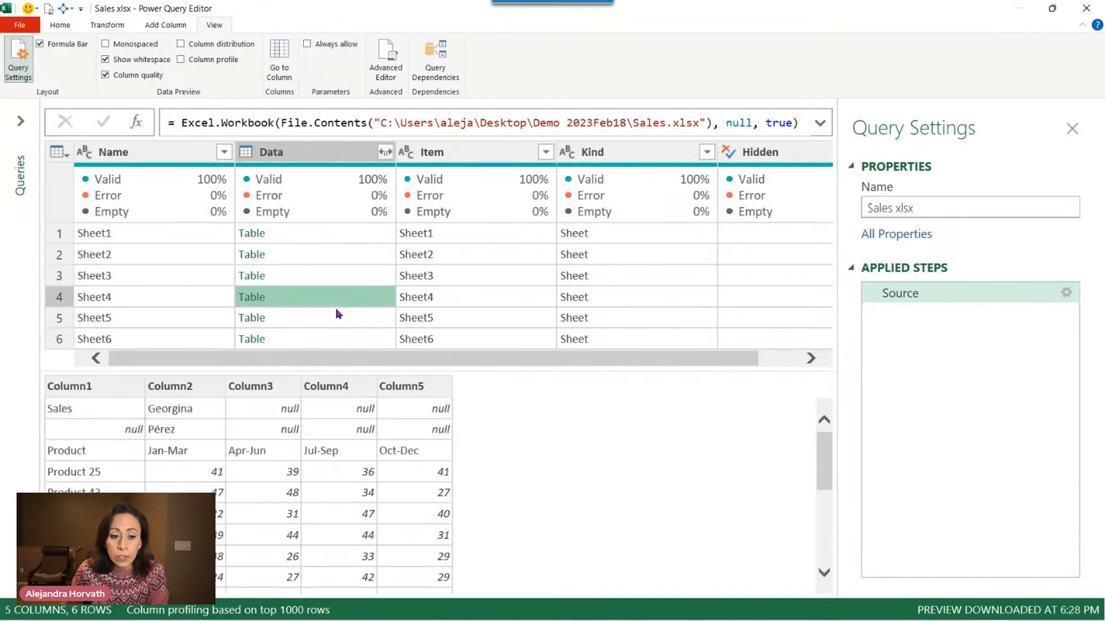
left_click(339, 318)
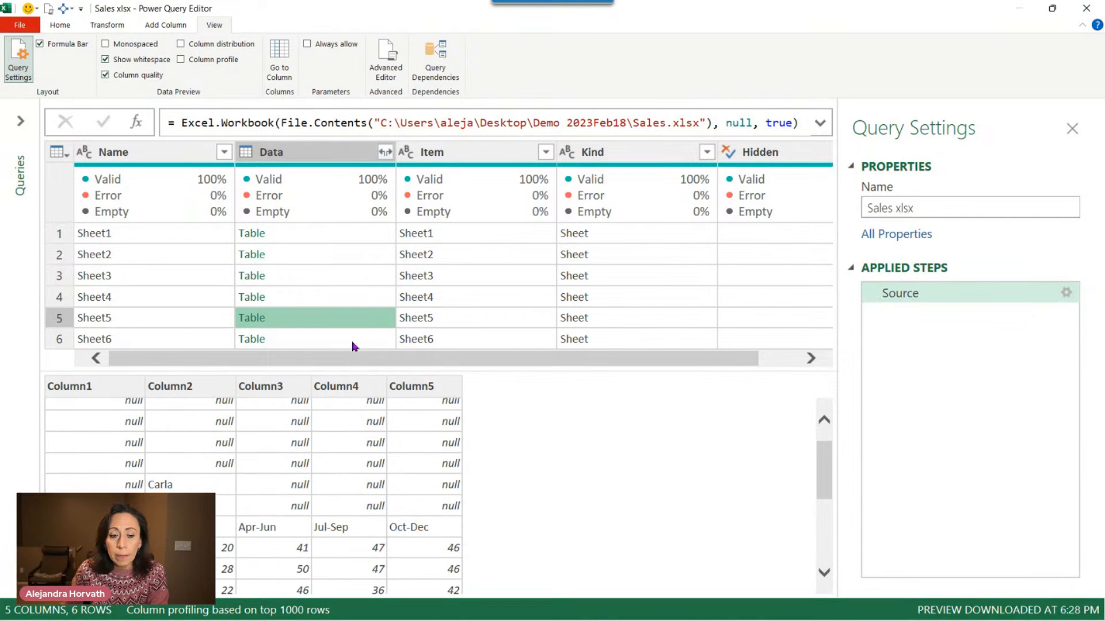
left_click(353, 343)
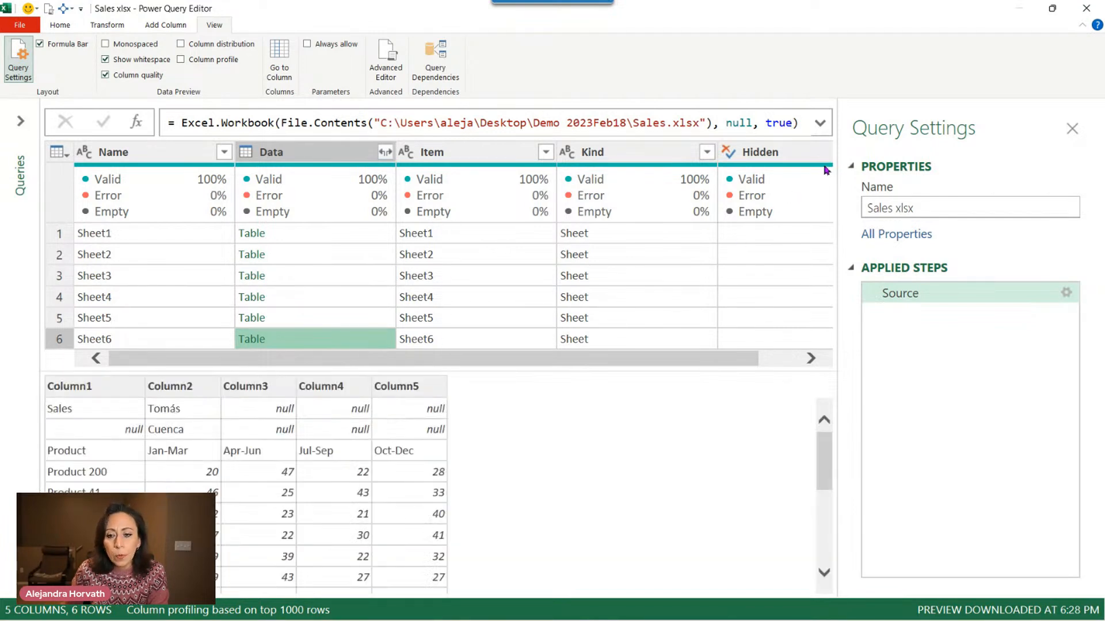
mouse_move(816, 168)
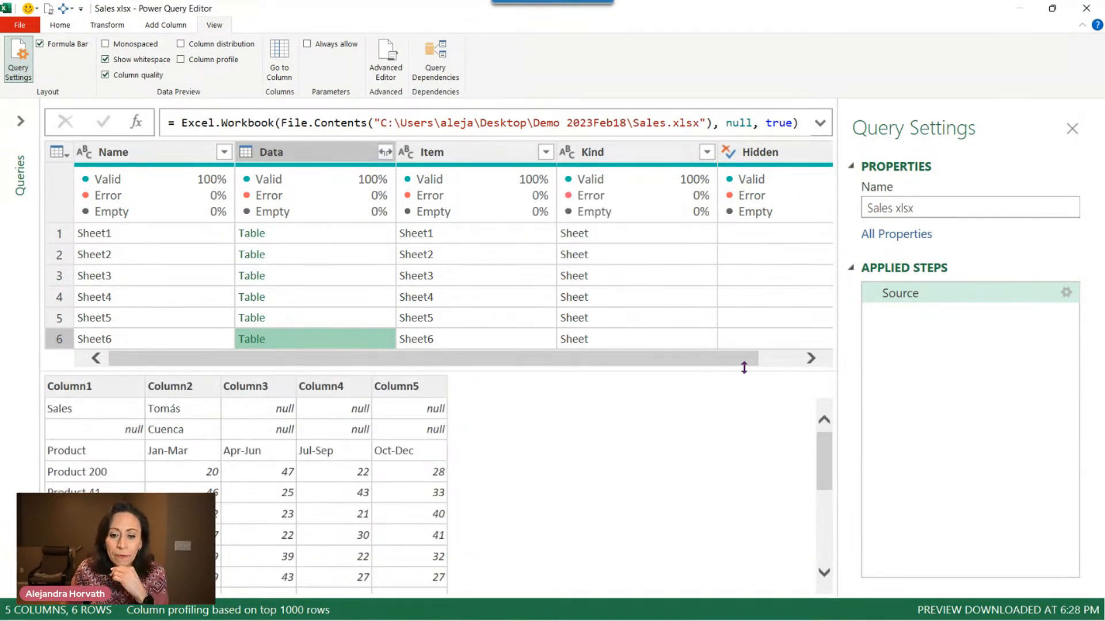
left_click_drag(739, 373, 734, 417)
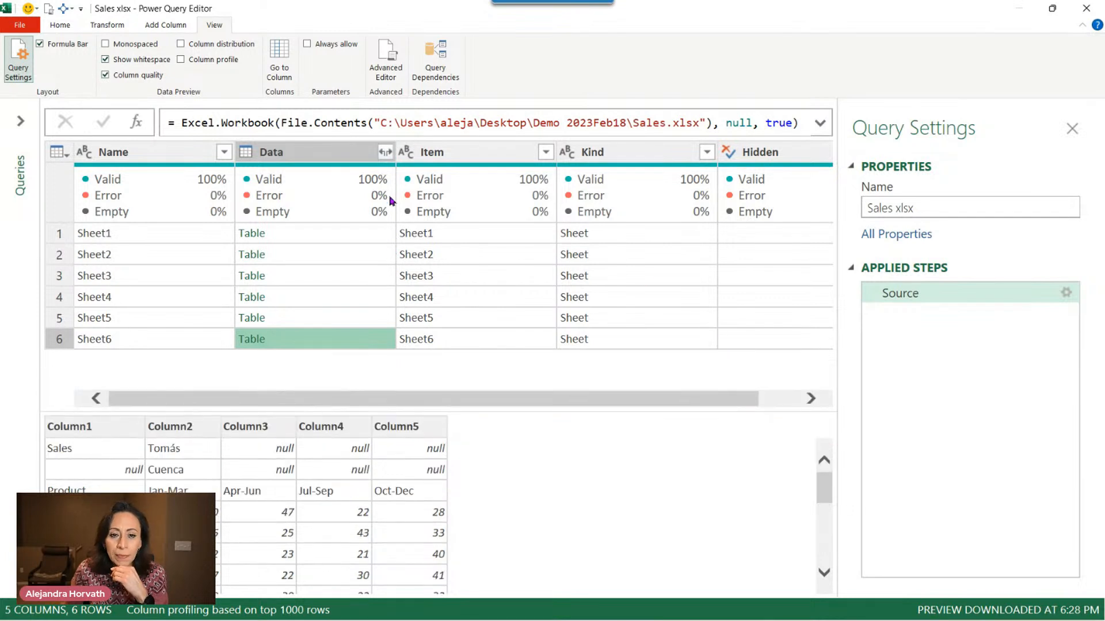
Add a custom step whose formula starts Table.TransformColumns (Source applied to the workbook table.
left_click(136, 123)
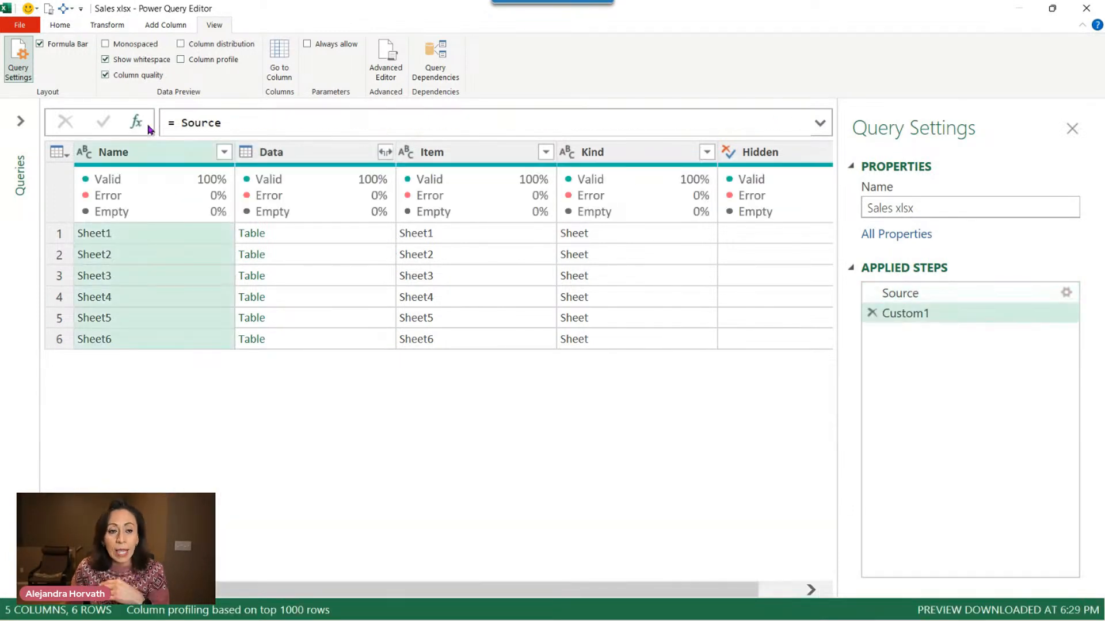
left_click(173, 126)
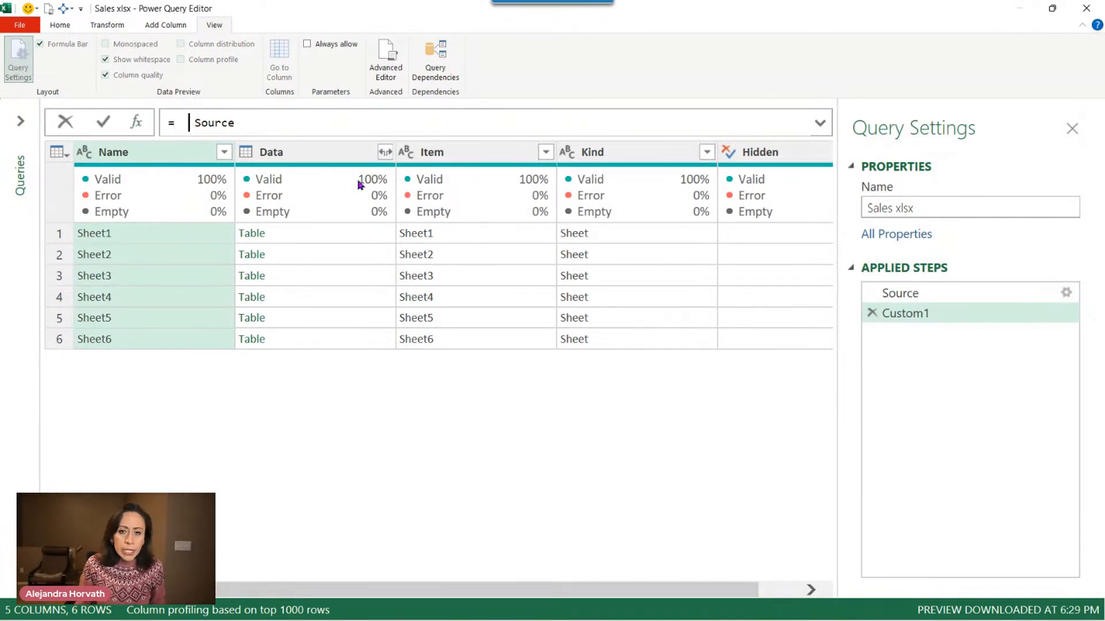
type("tablt")
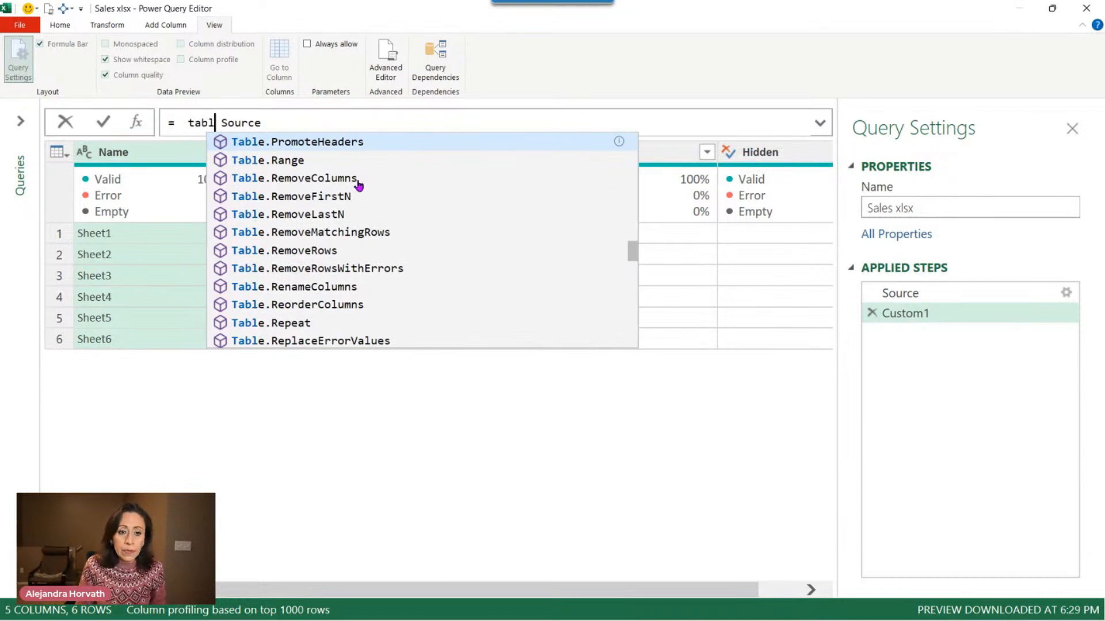
type("rco")
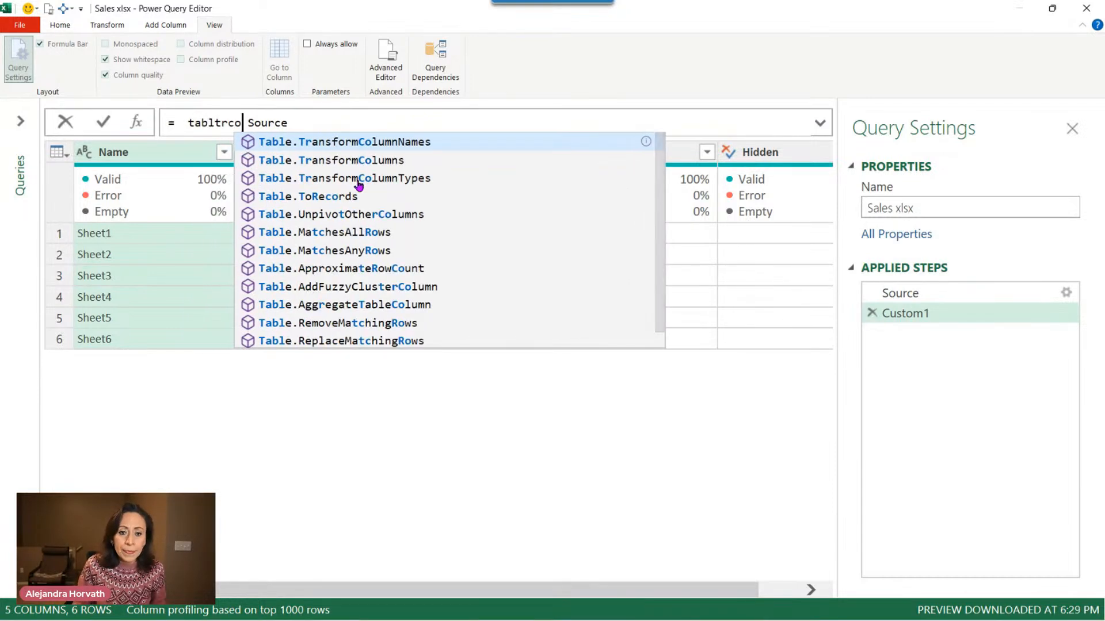
key("Down")
key("Tab")
type("(")
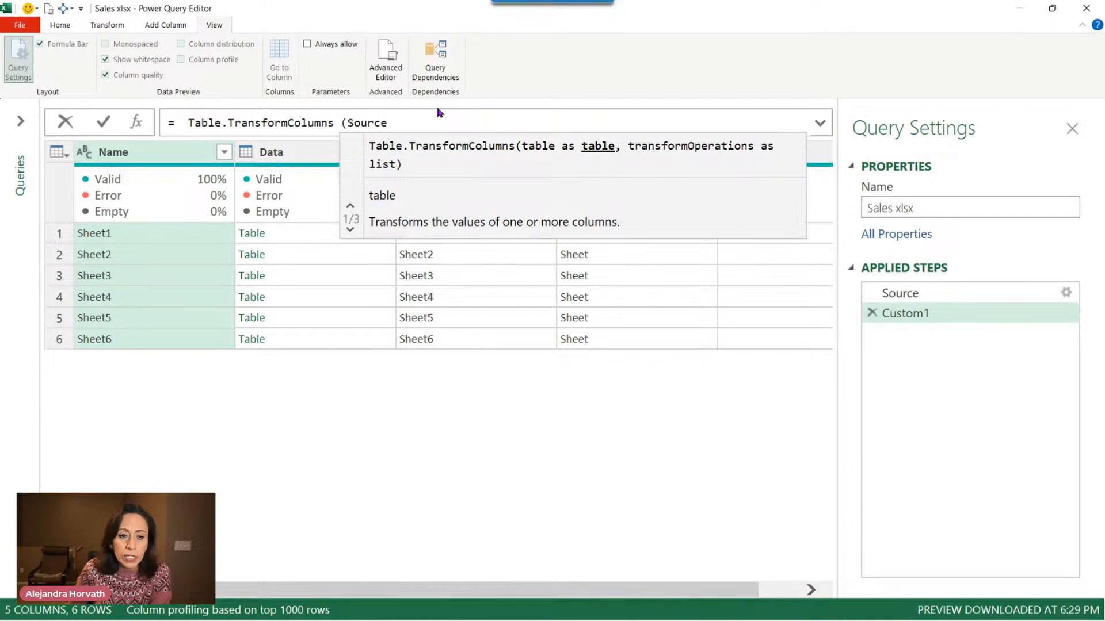
left_click(415, 119)
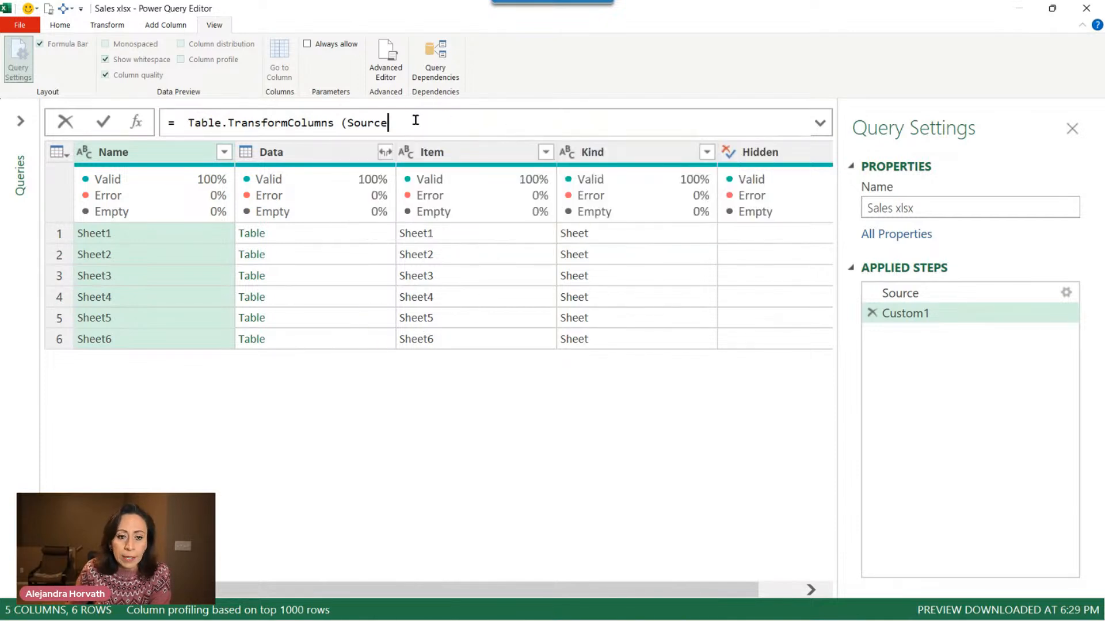
Extend the transform formula with a list starting { "Data", each to target the Data column.
type(",")
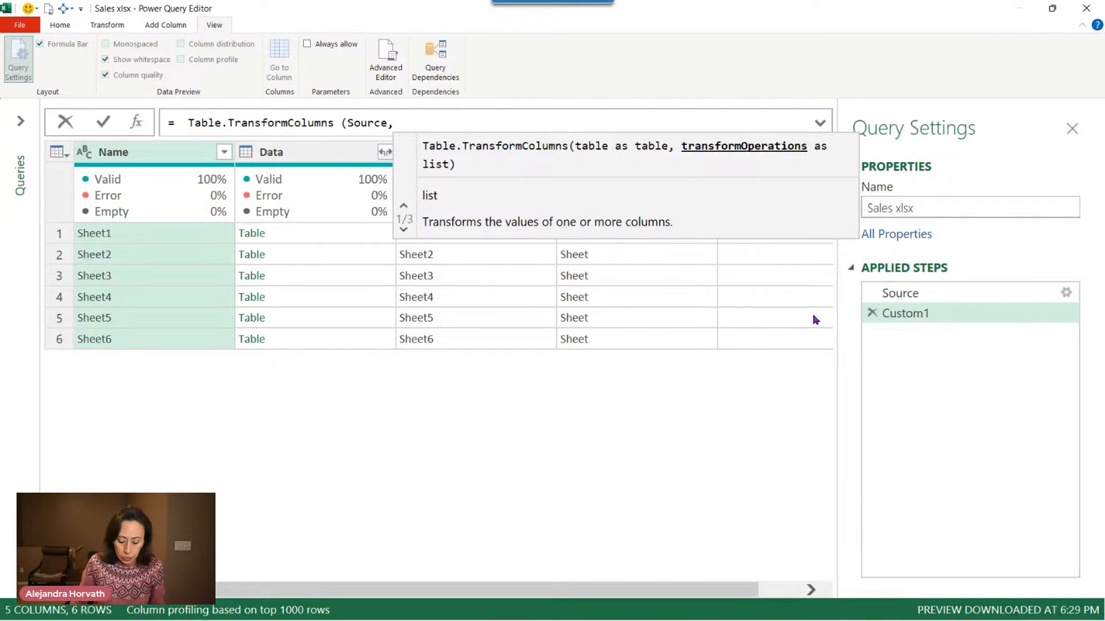
type("{")
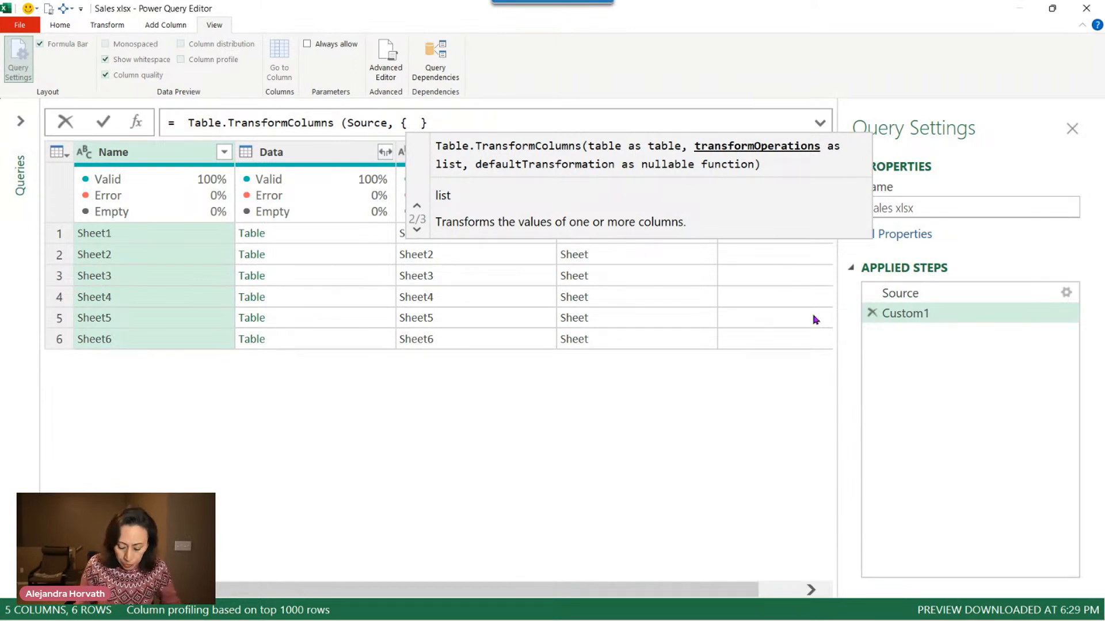
type("\"")
type("Data")
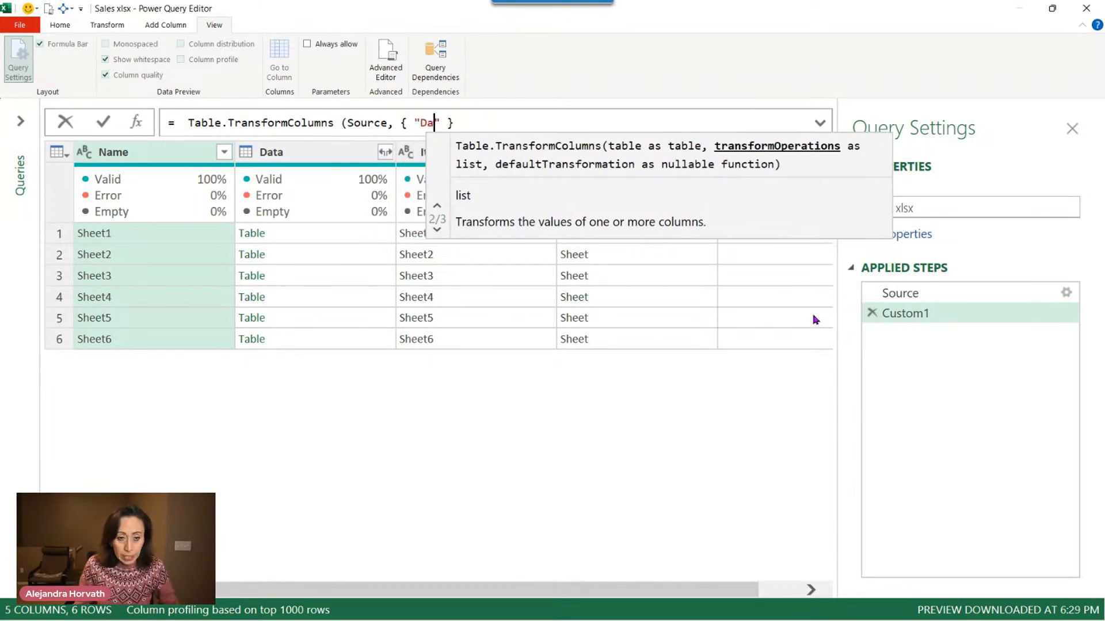
type("\"")
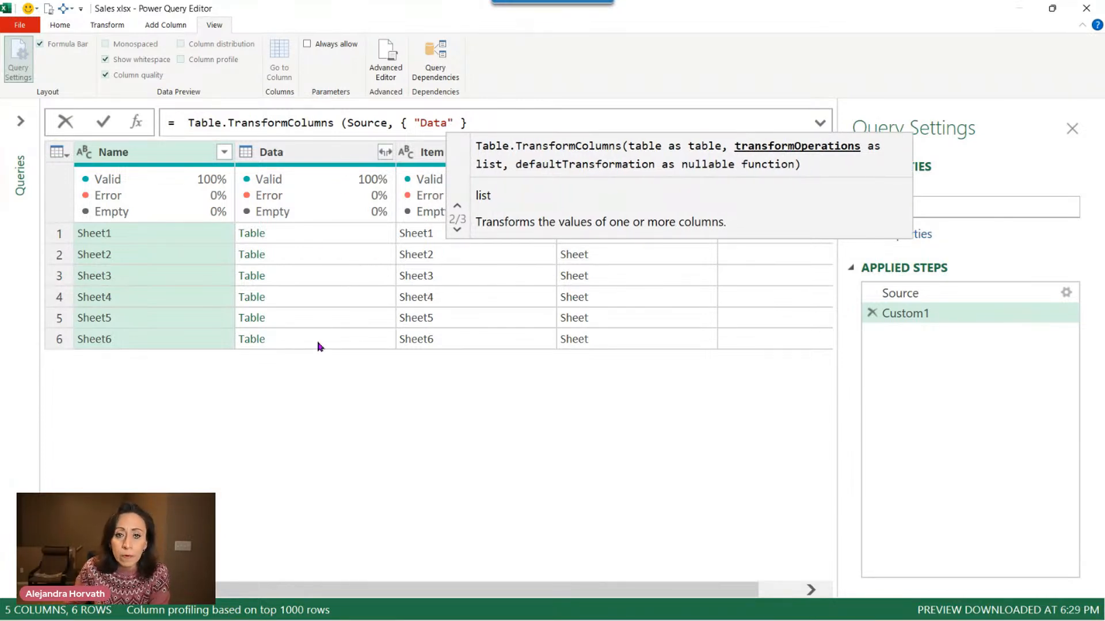
type(",")
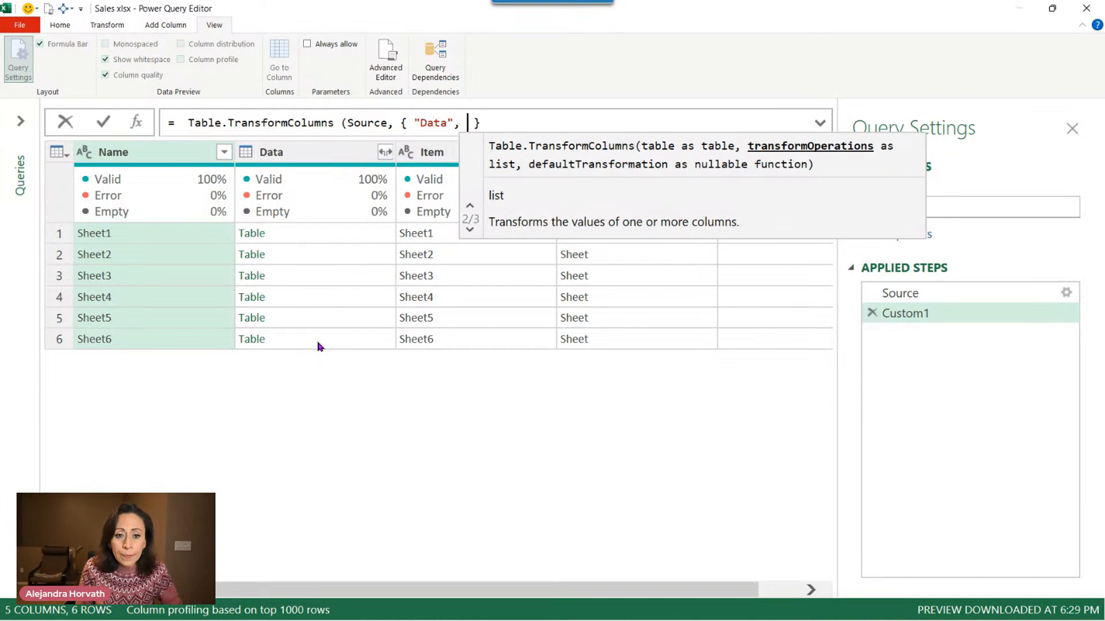
type(" eac ")
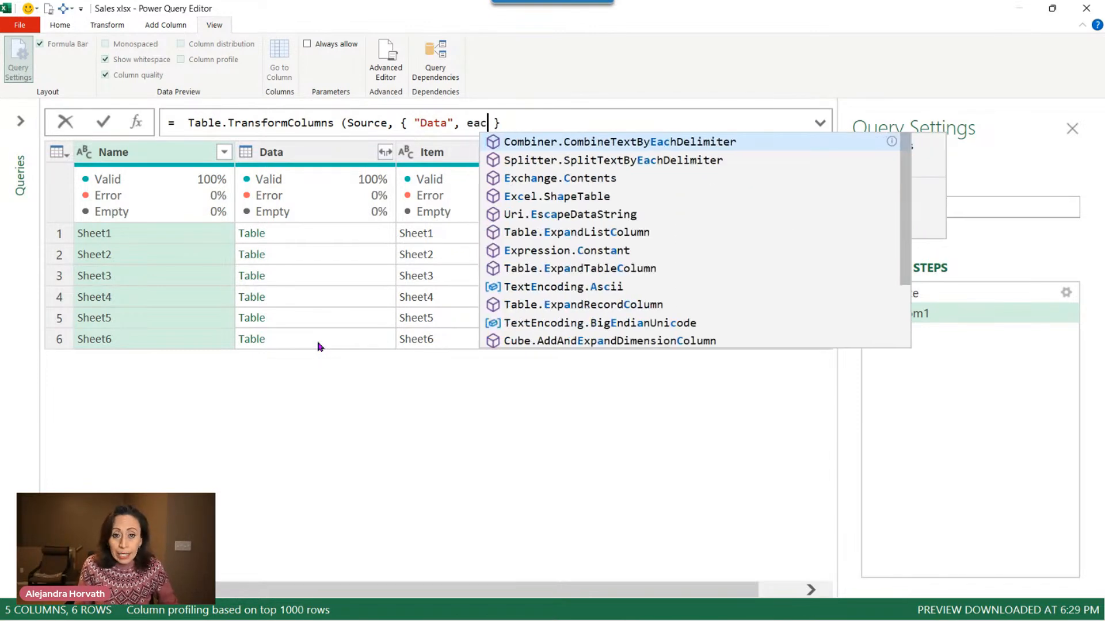
type("h")
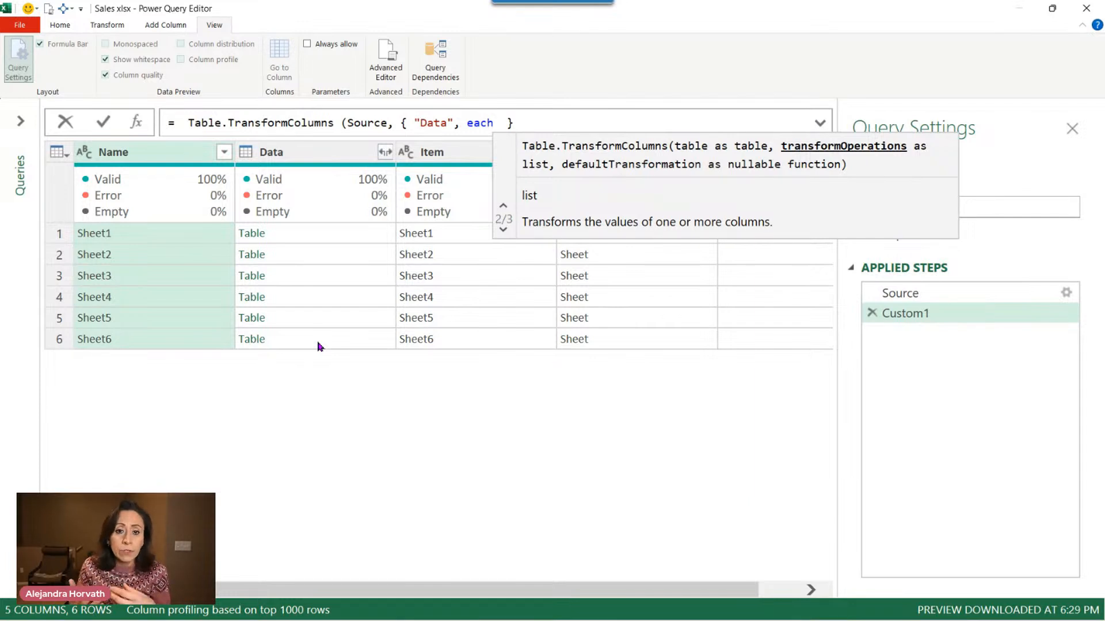
left_click(468, 122)
left_click_drag(467, 123, 494, 123)
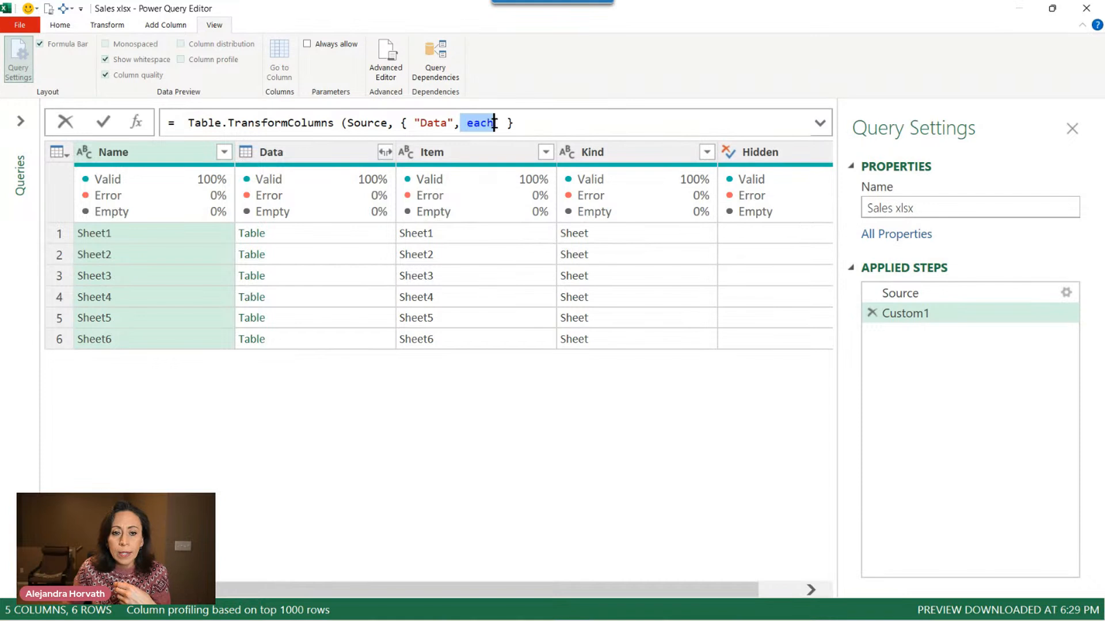
left_click(501, 125)
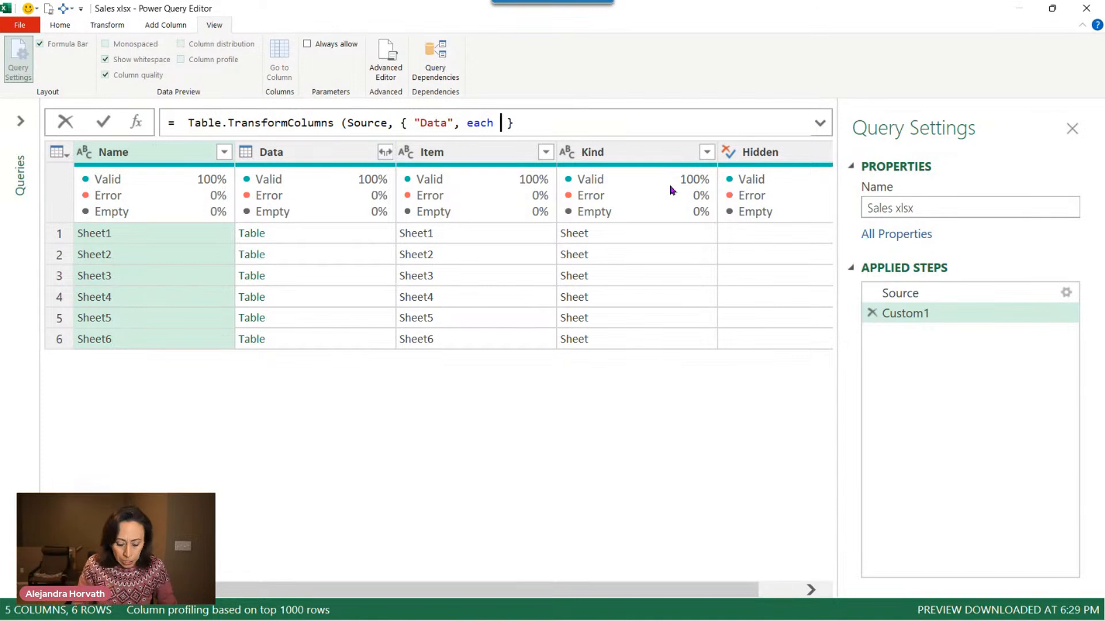
Finish the formula with FxMySample(_) and the closing parenthesis, then commit the Custom1 step.
type("fx")
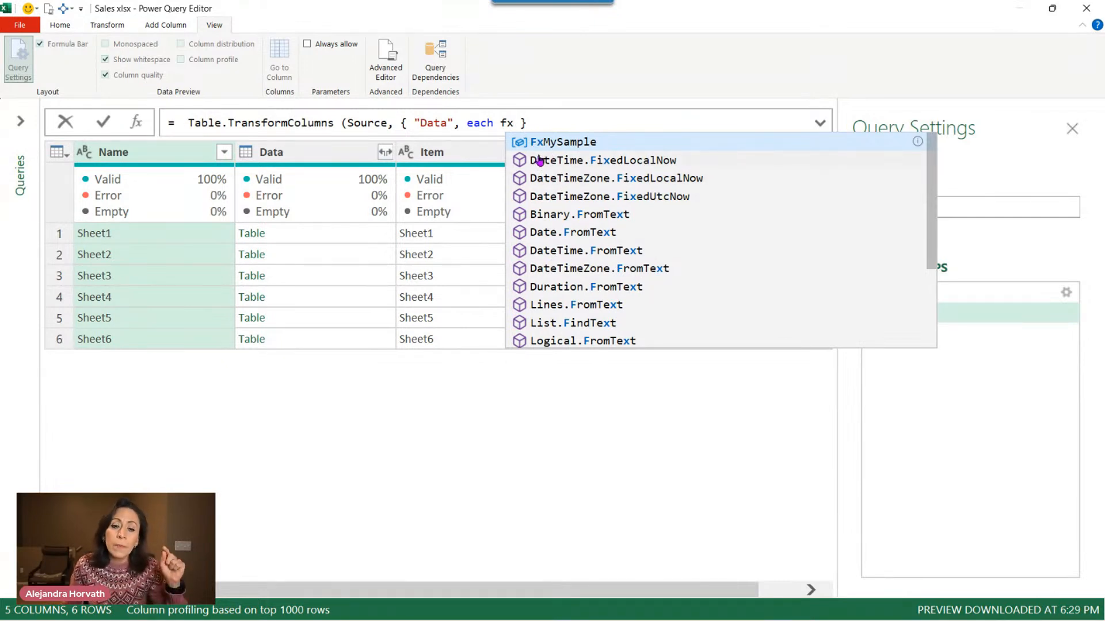
left_click(595, 148)
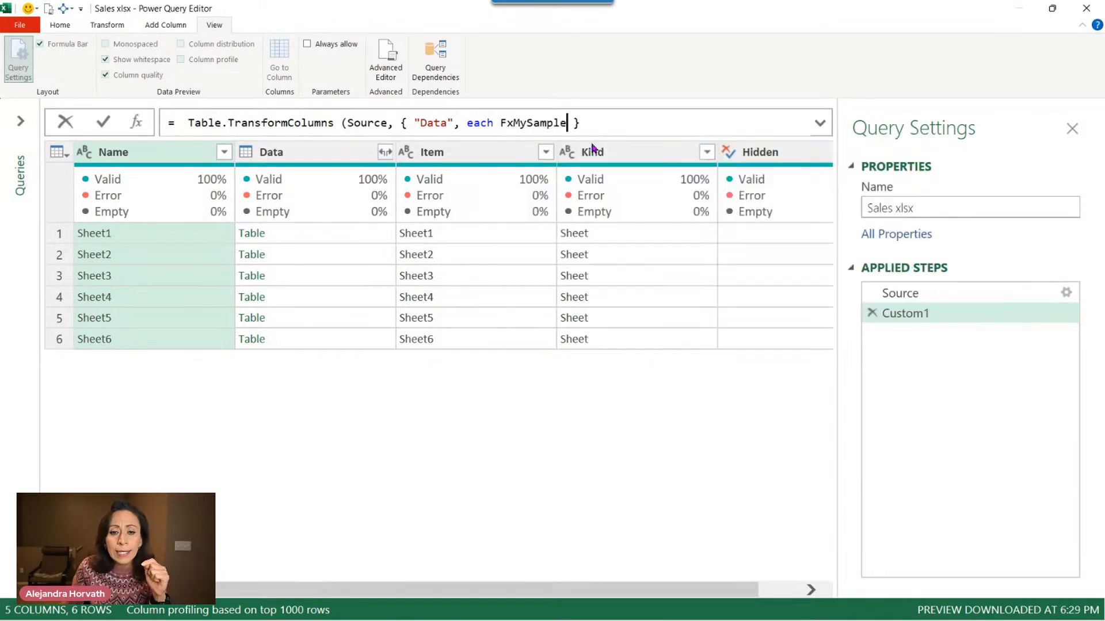
type("(")
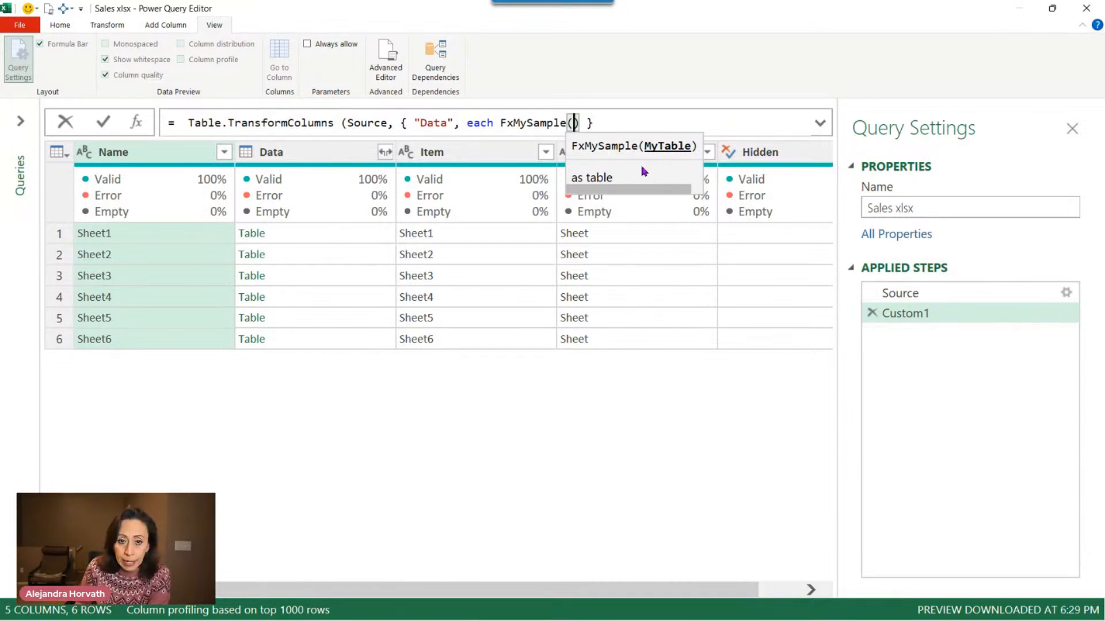
type("_")
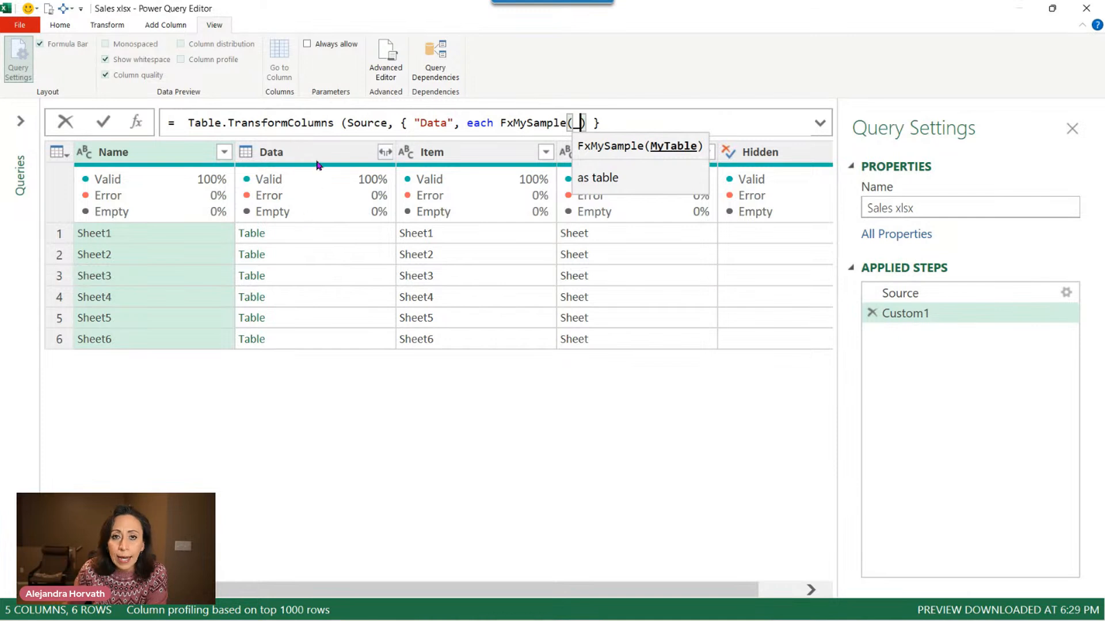
left_click(588, 123)
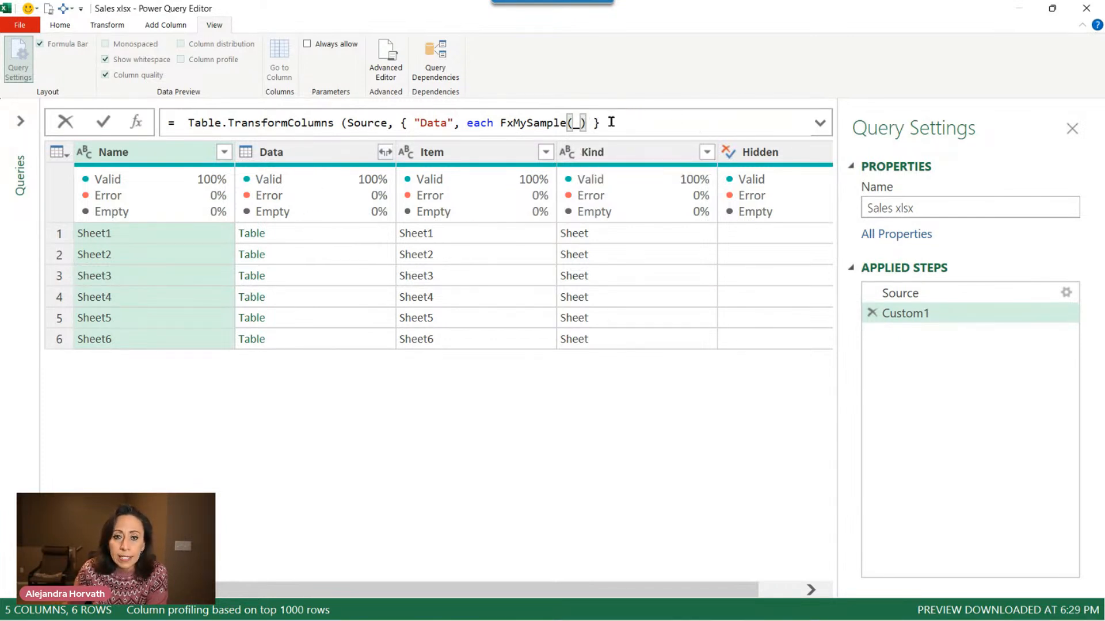
left_click(611, 122)
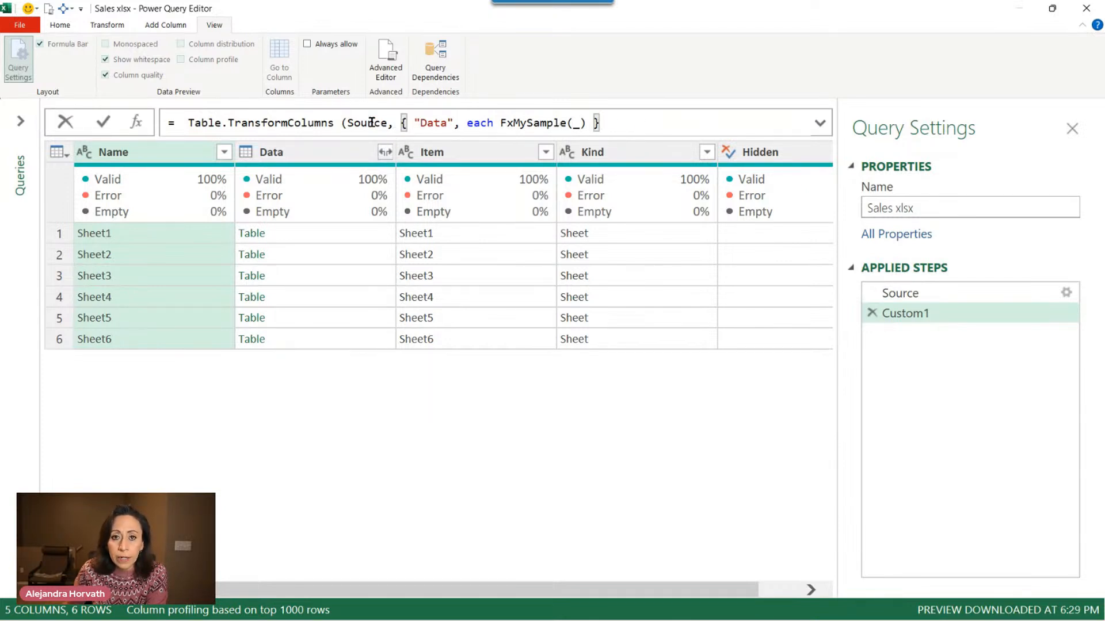
type(")")
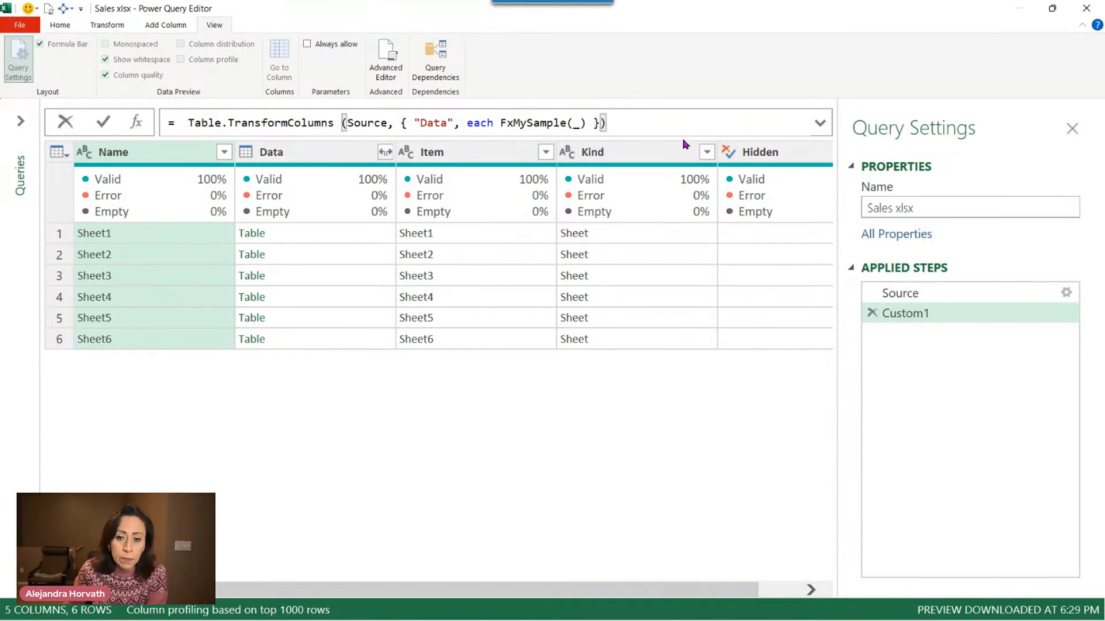
key("Return")
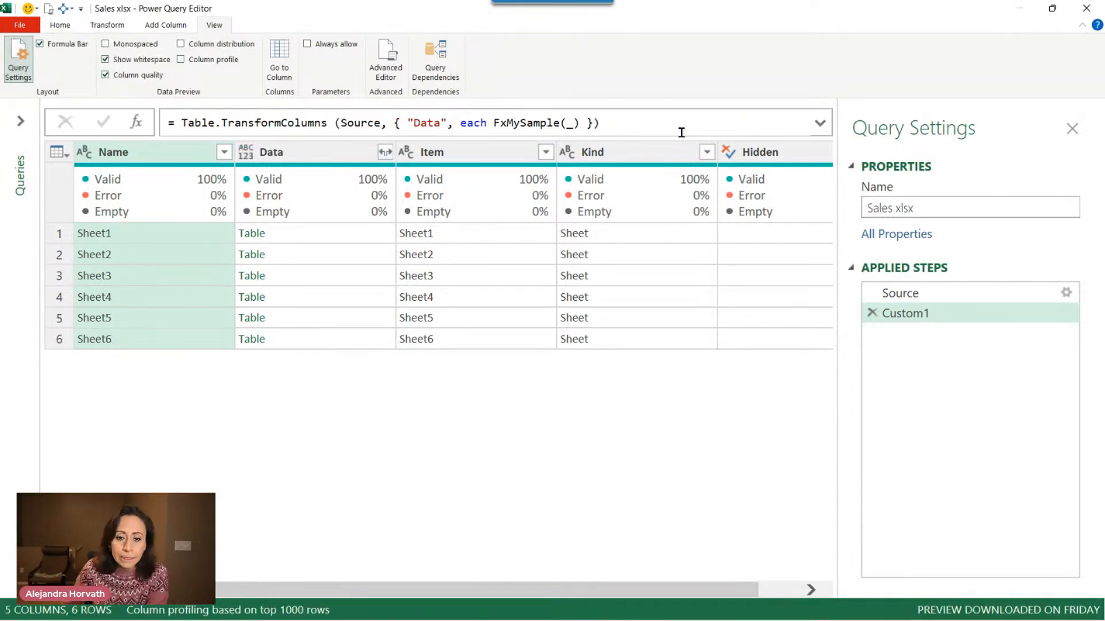
Inspect the transformed Data table of each sheet row in the preview pane.
left_click(371, 238)
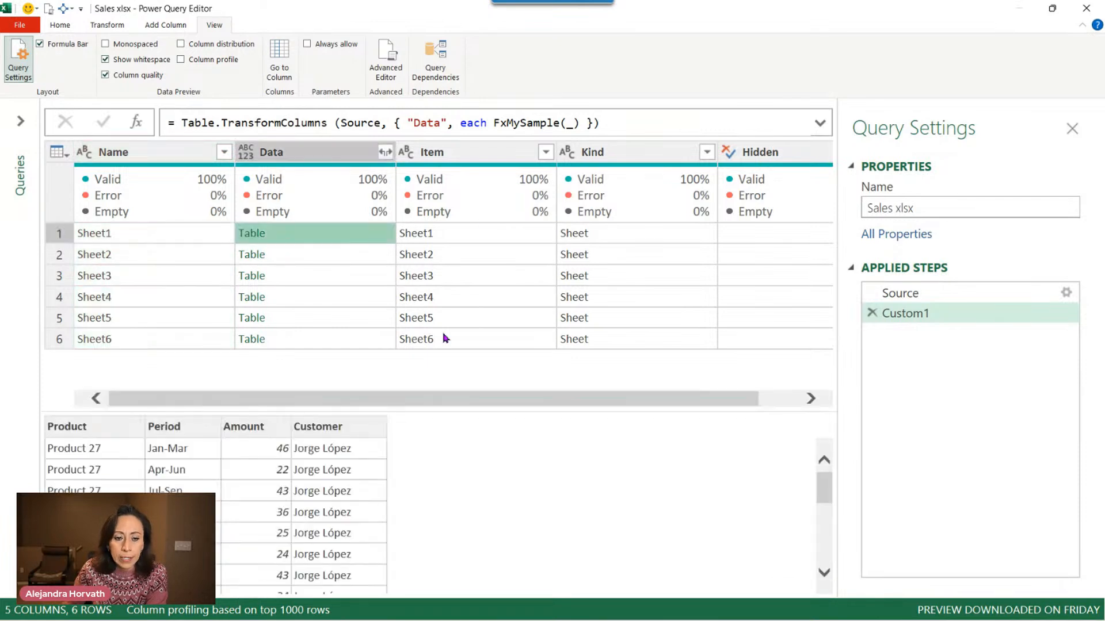
left_click_drag(505, 406, 505, 350)
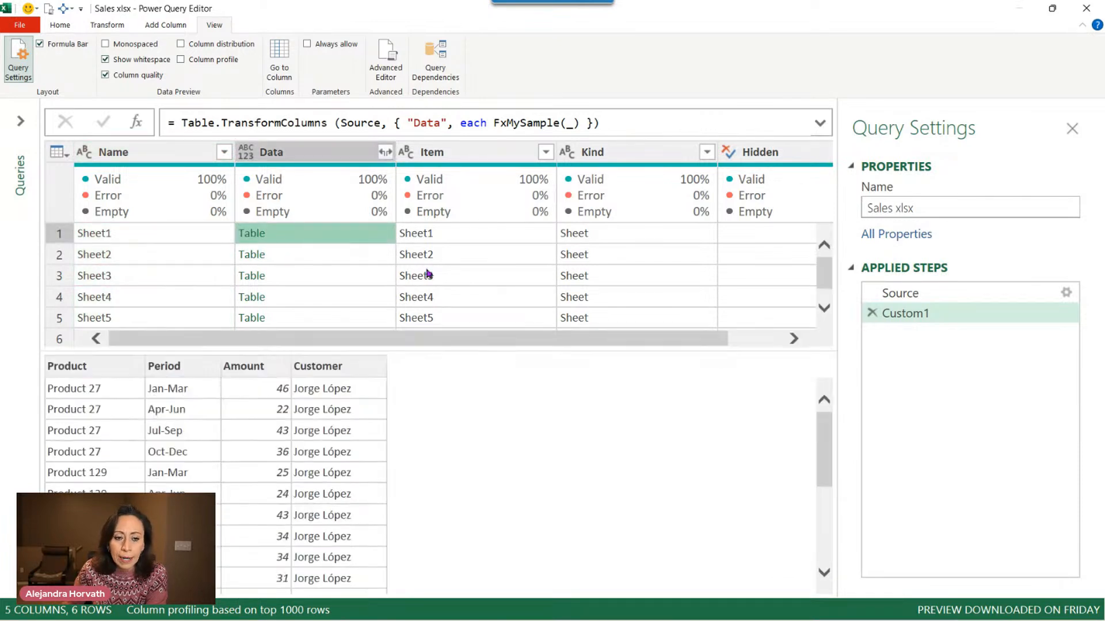
left_click(373, 255)
left_click(375, 273)
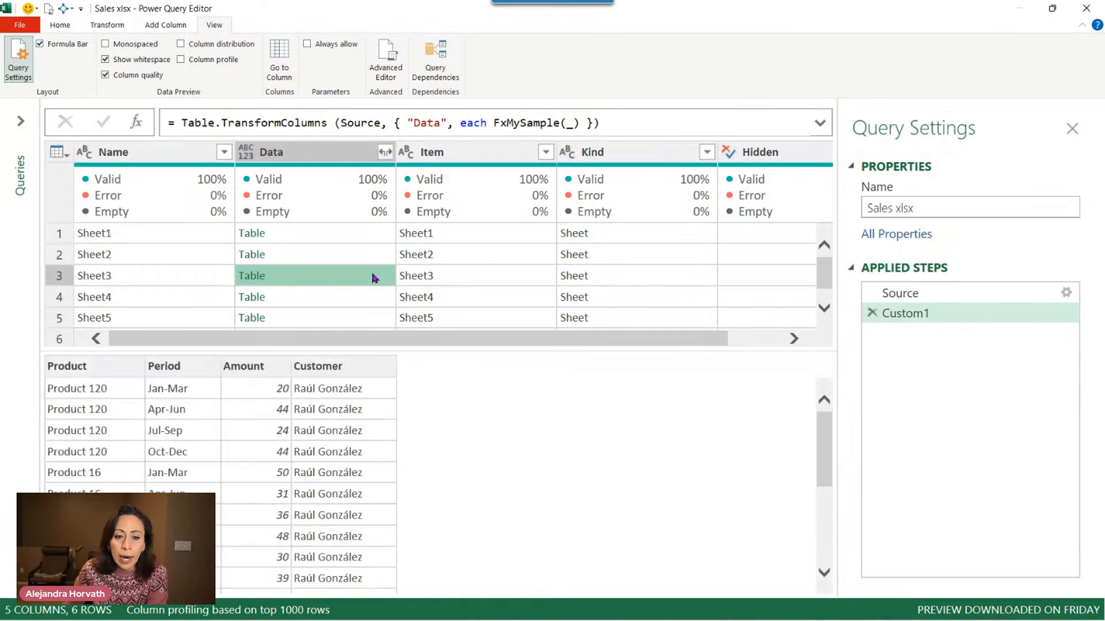
left_click(375, 293)
left_click(356, 315)
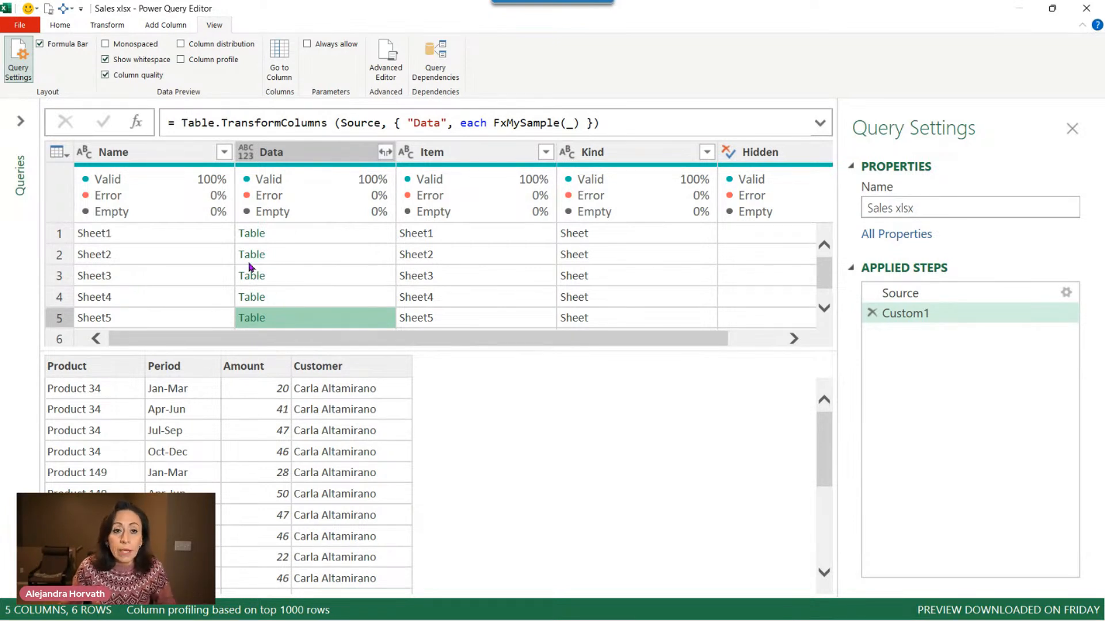
Add a new custom step and begin its formula with Table.Combine in front of Custom1.
left_click(137, 124)
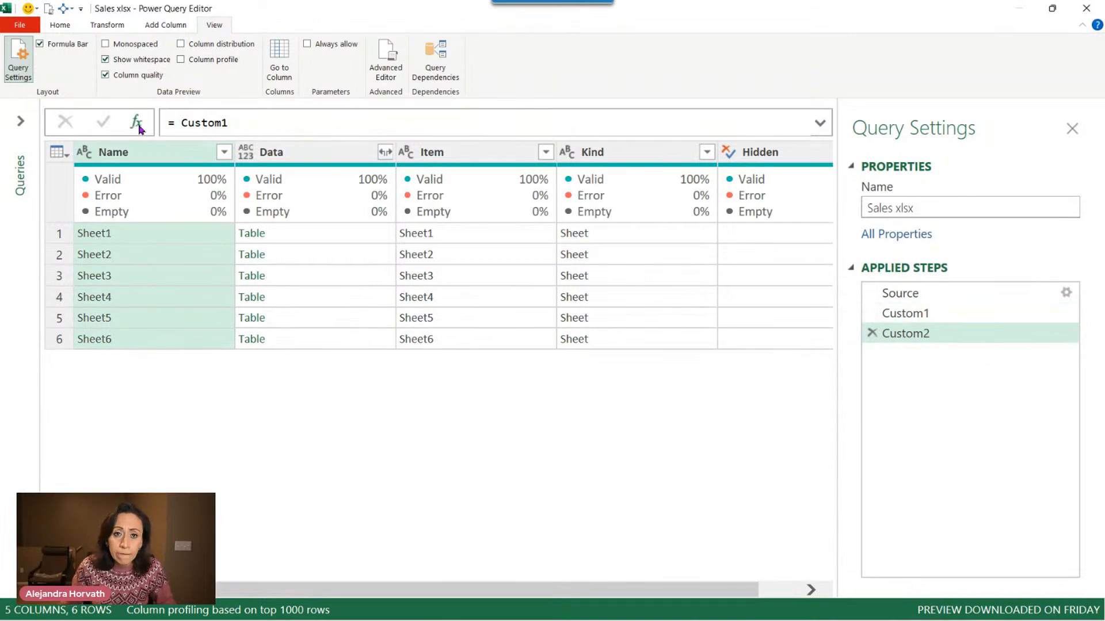
left_click(174, 123)
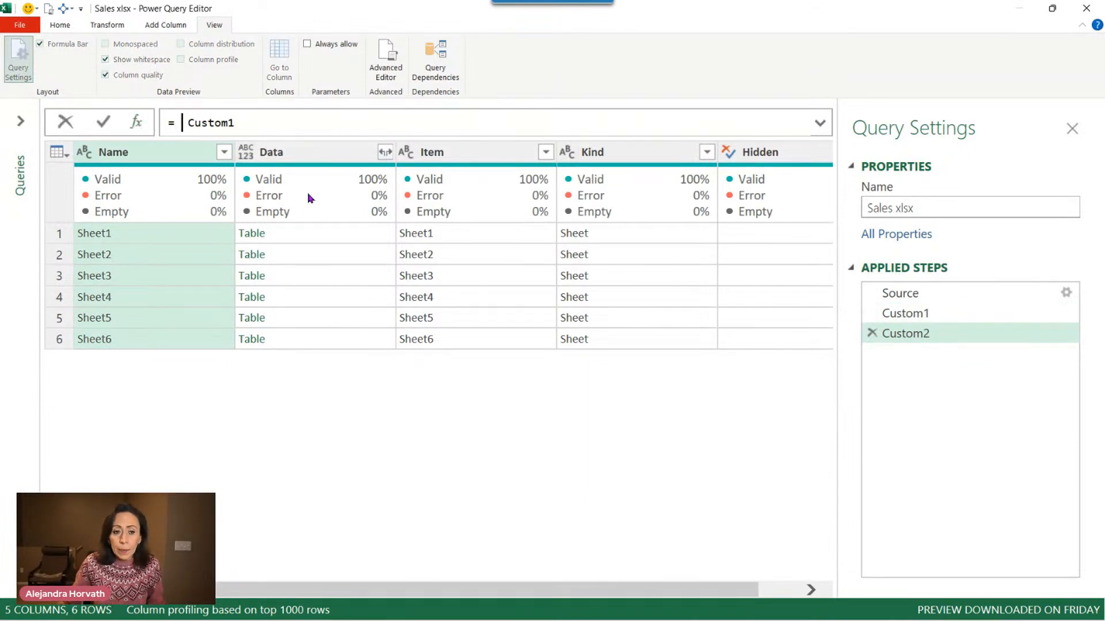
type("tabcp,")
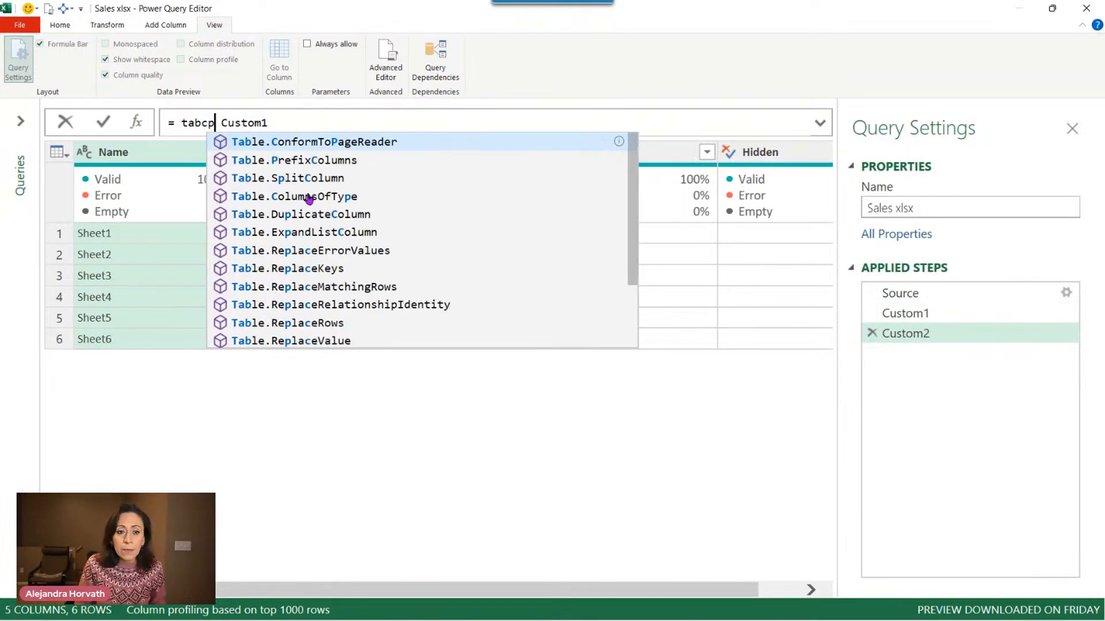
key("BackSpace")
key("BackSpace")
key("BackSpace")
key("BackSpace")
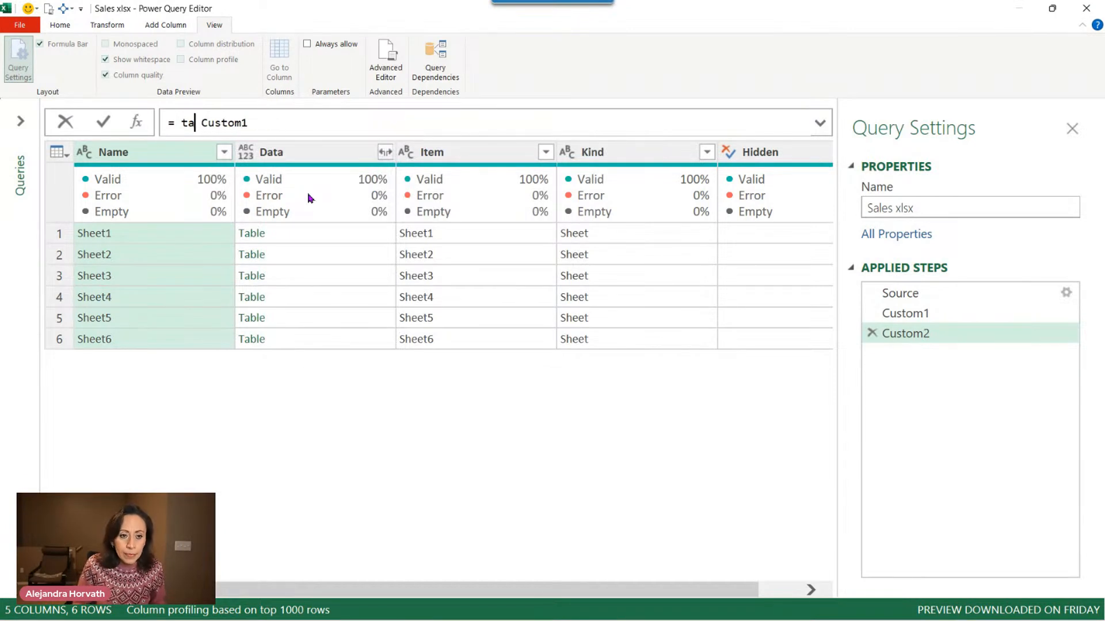
type("bcom")
key("Tab")
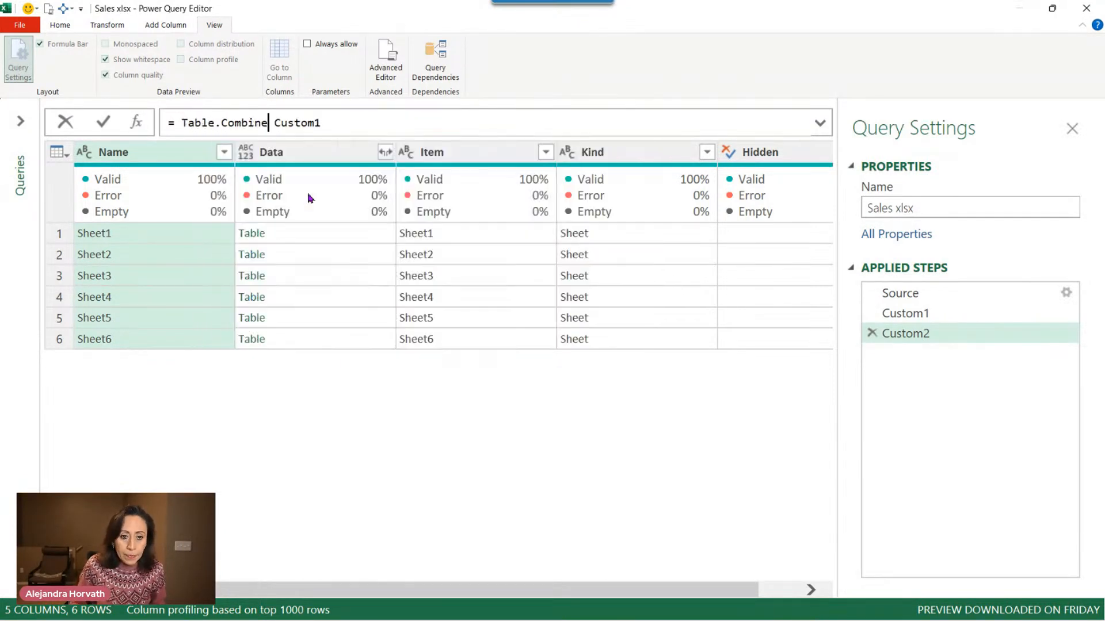
Complete the formula as Table.Combine (Custom1[Data]) and commit it to merge all sheet tables.
type("(")
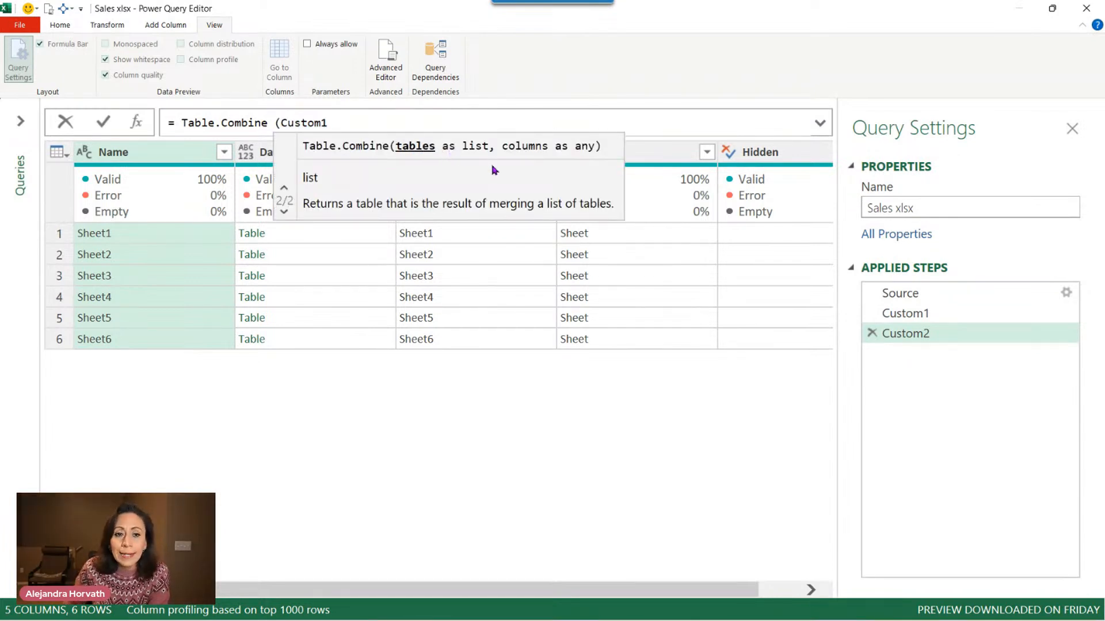
left_click(419, 127)
type("[")
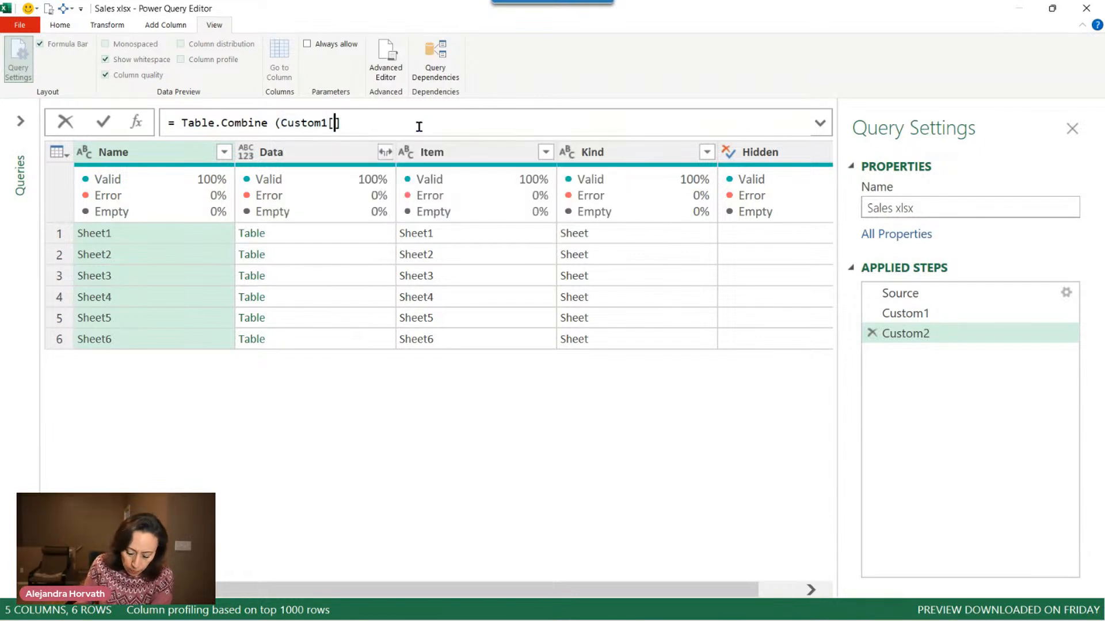
type("D")
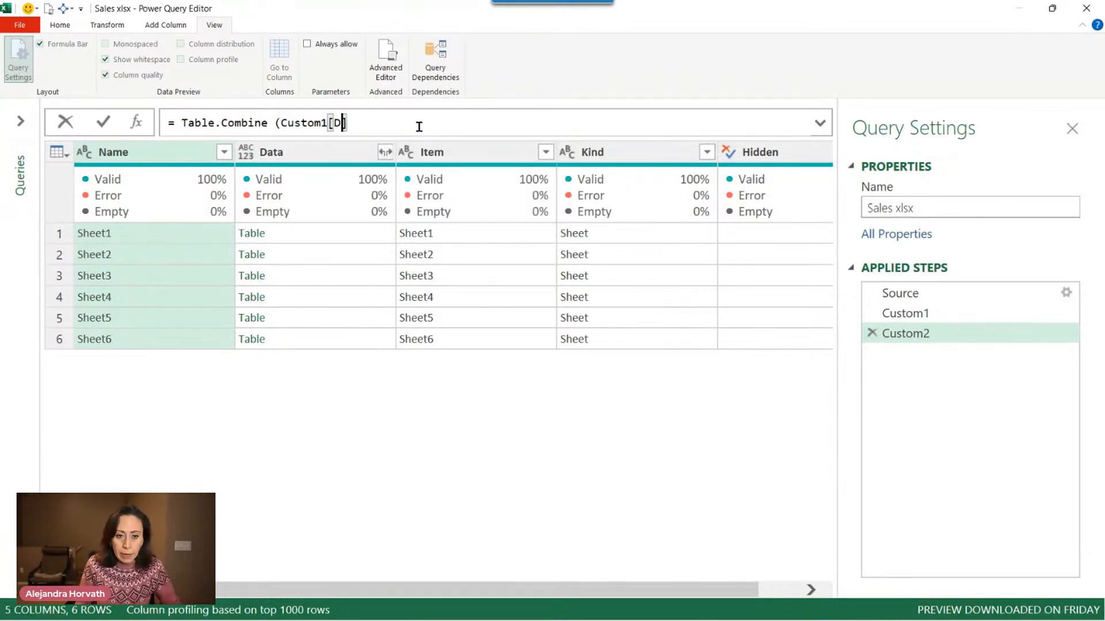
type("ata]")
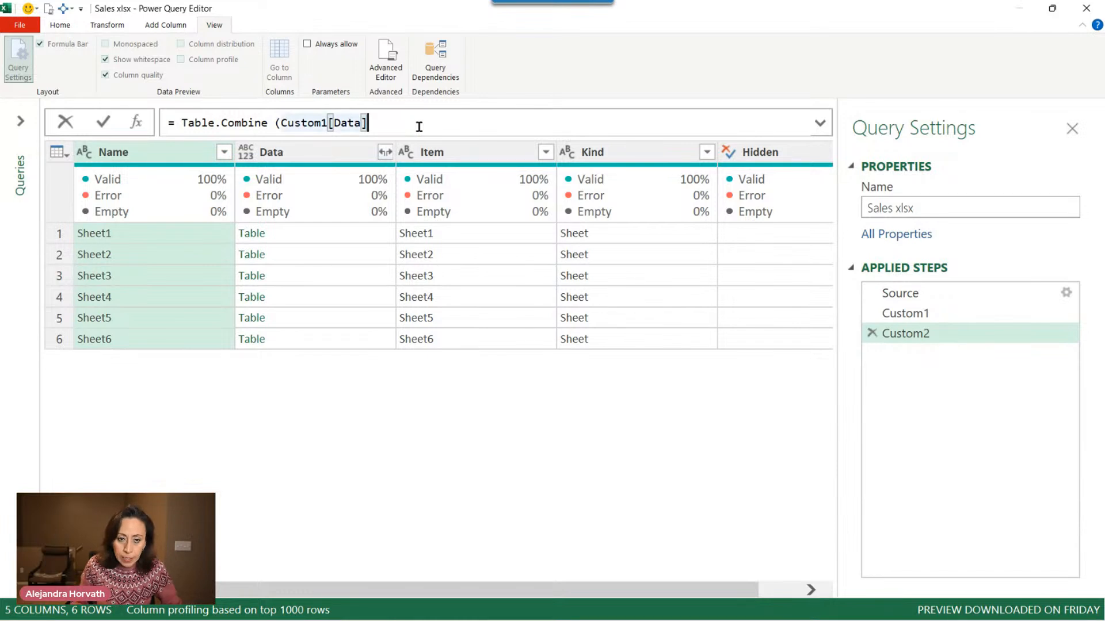
type(")")
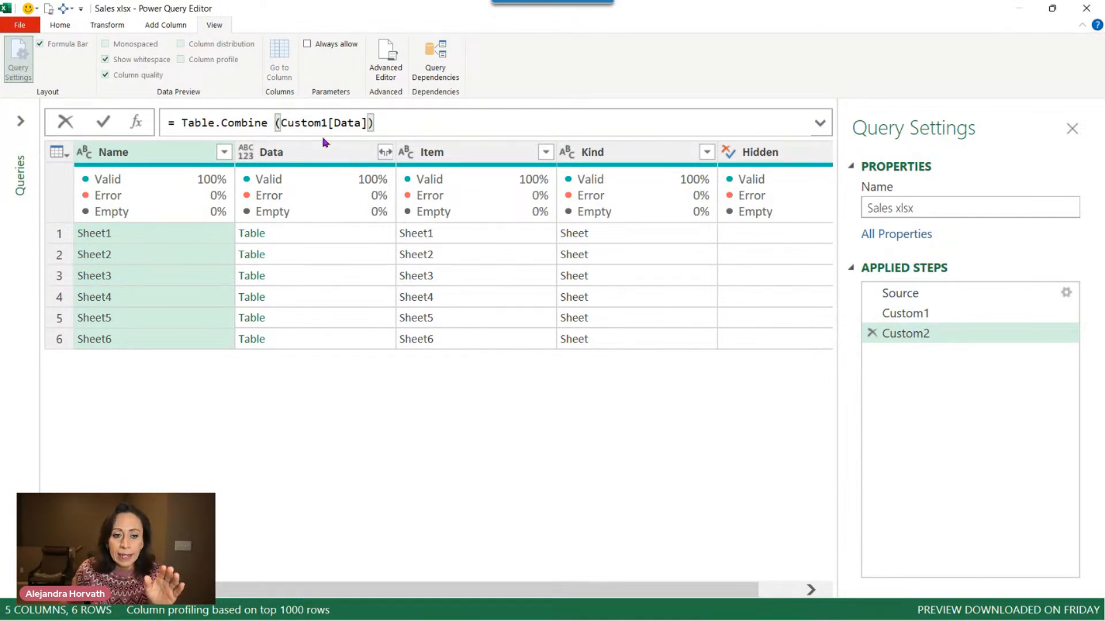
key("Return")
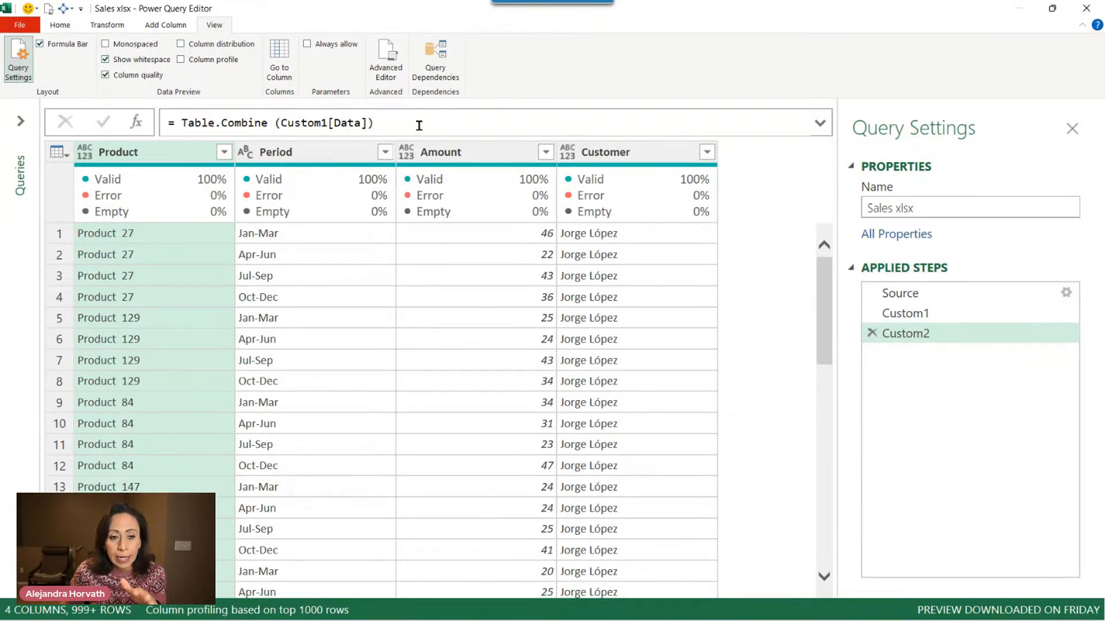
Highlight the Custom1 and [Data] parts of the Table.Combine formula to examine them.
left_click_drag(187, 123, 222, 122)
left_click_drag(288, 122, 321, 123)
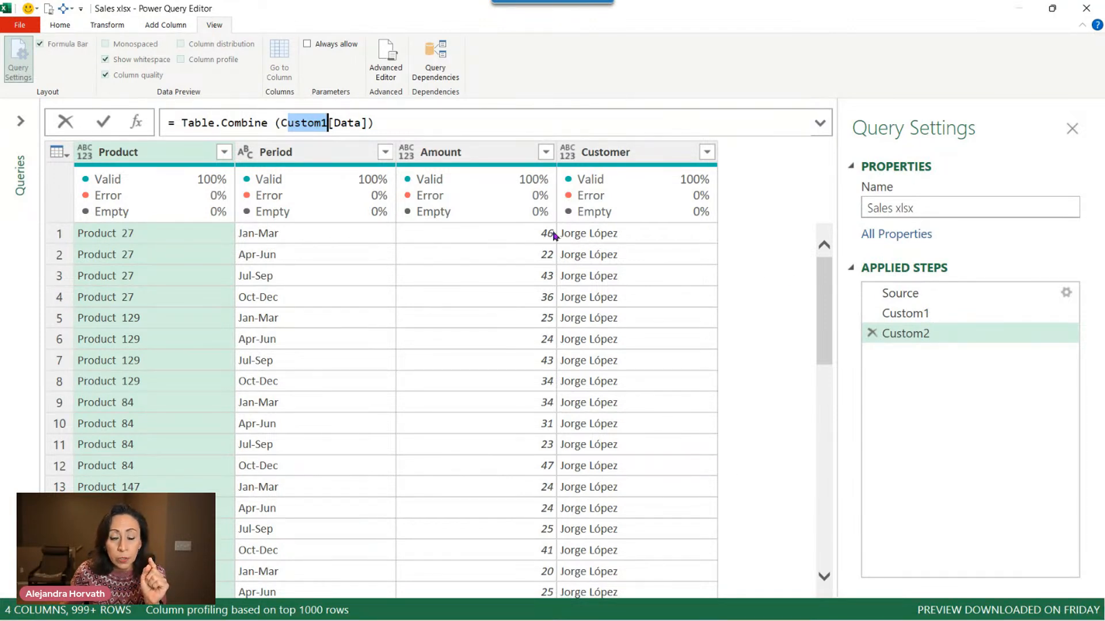
left_click_drag(328, 123, 367, 123)
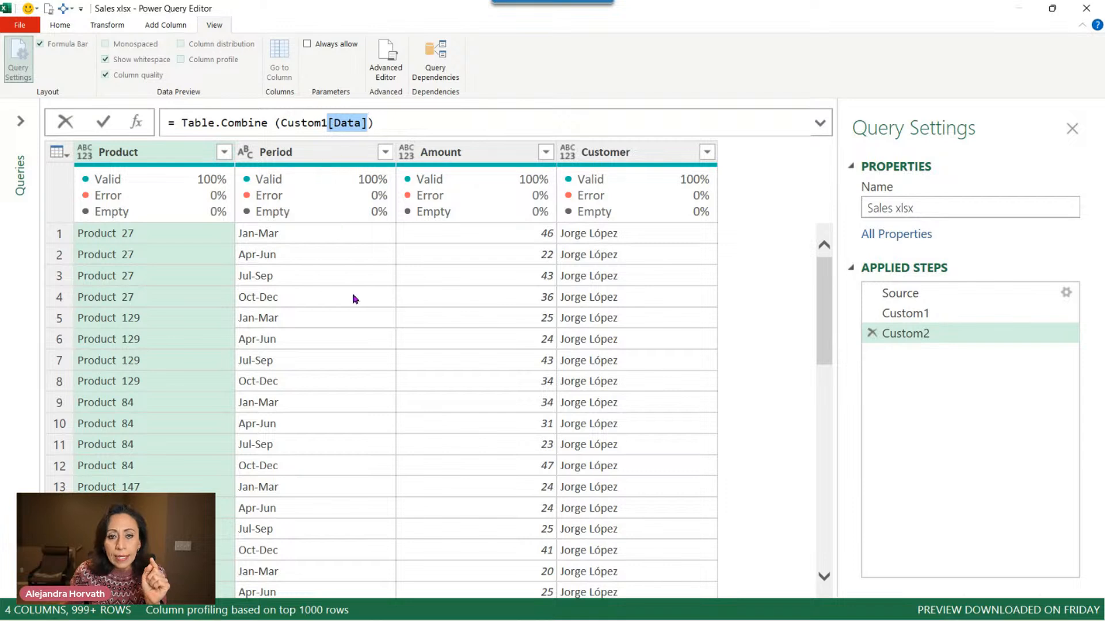
left_click(547, 124)
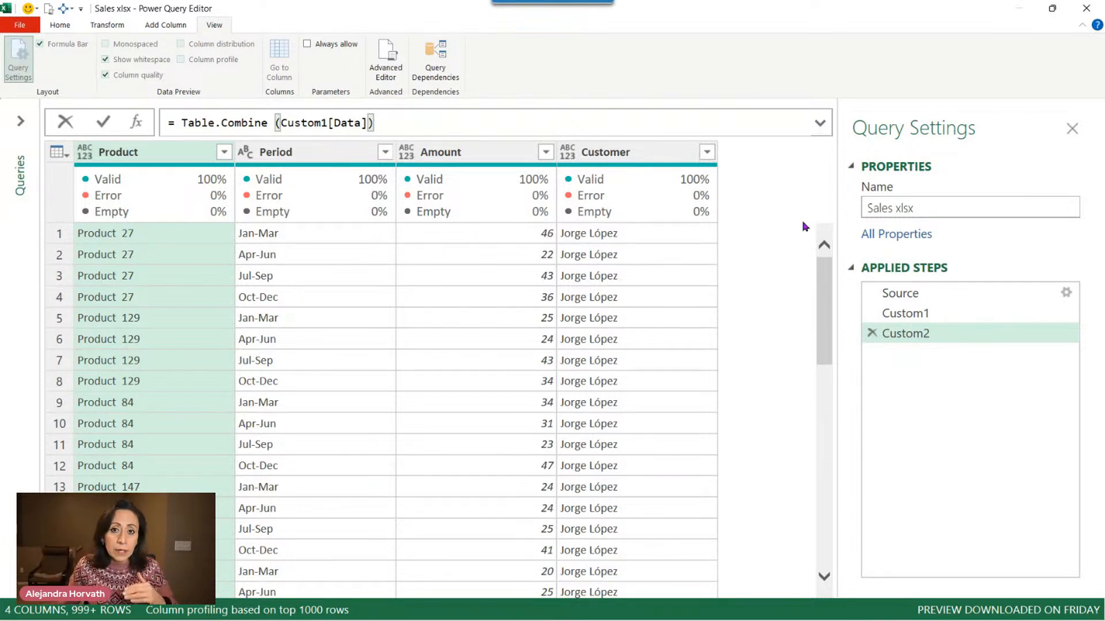
Review the columns of the Custom1 step's table, then return to the Custom2 step.
left_click(926, 318)
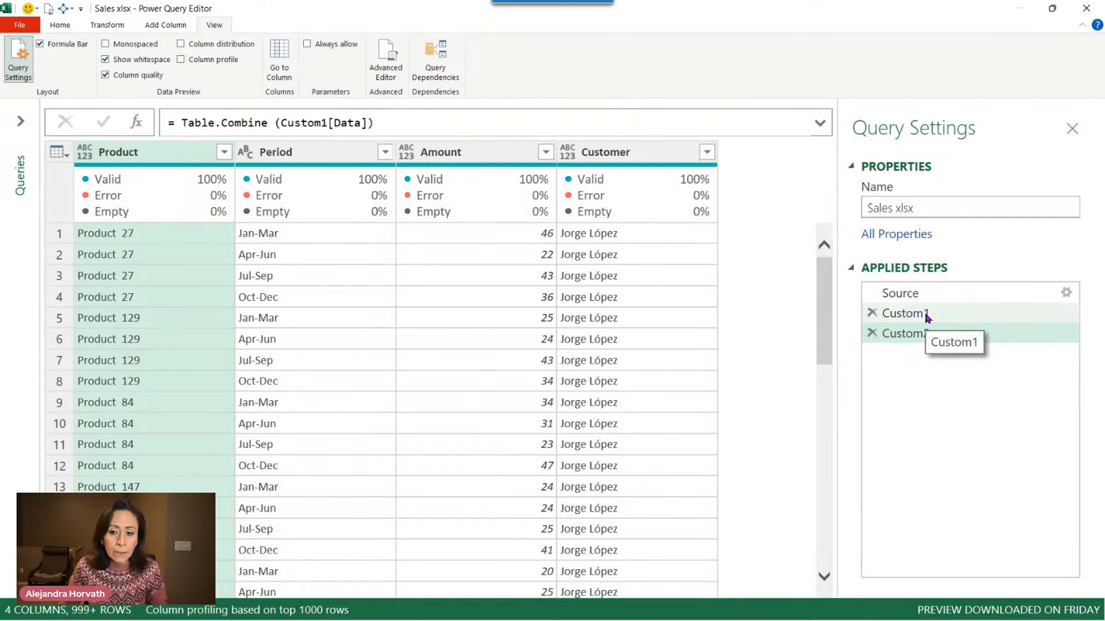
left_click(926, 318)
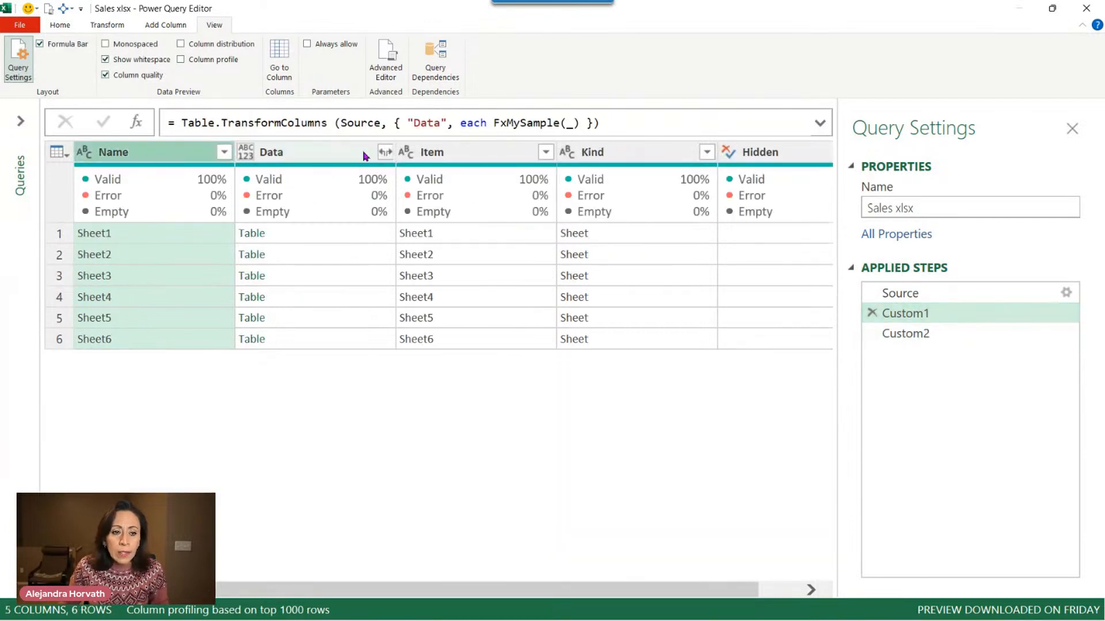
left_click(479, 153)
left_click(653, 163)
left_click(798, 153)
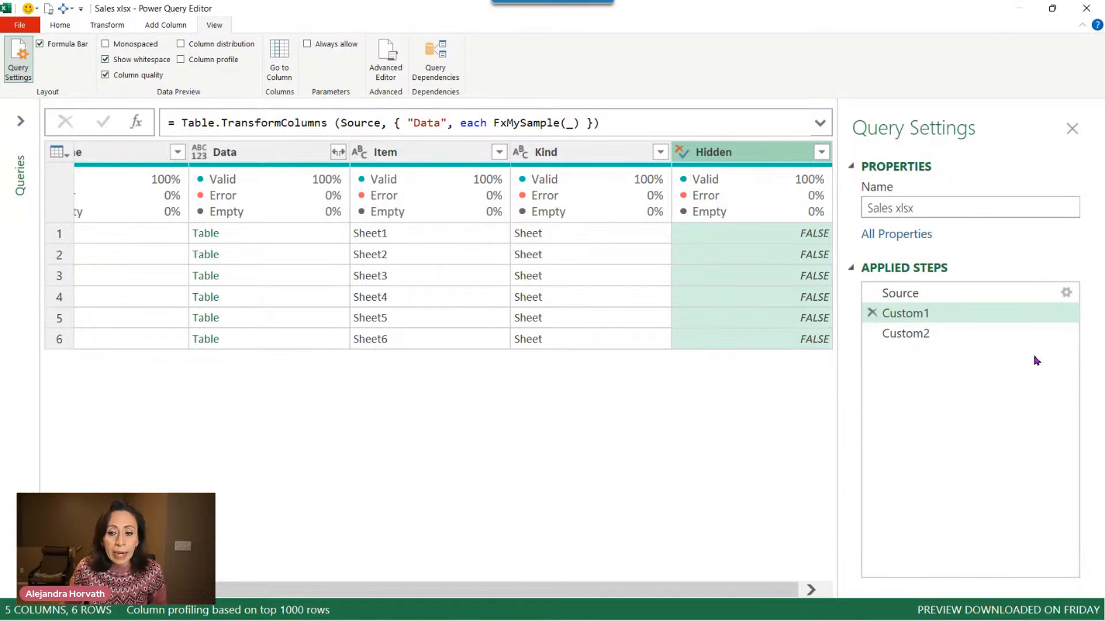
left_click(276, 155)
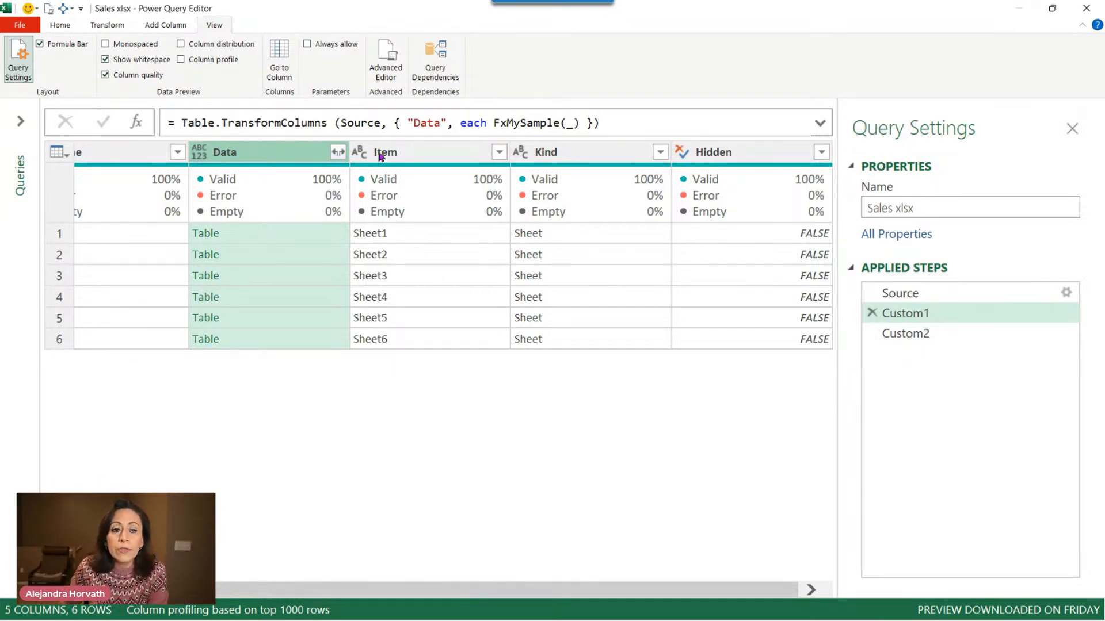
left_click(421, 151)
left_click(633, 153)
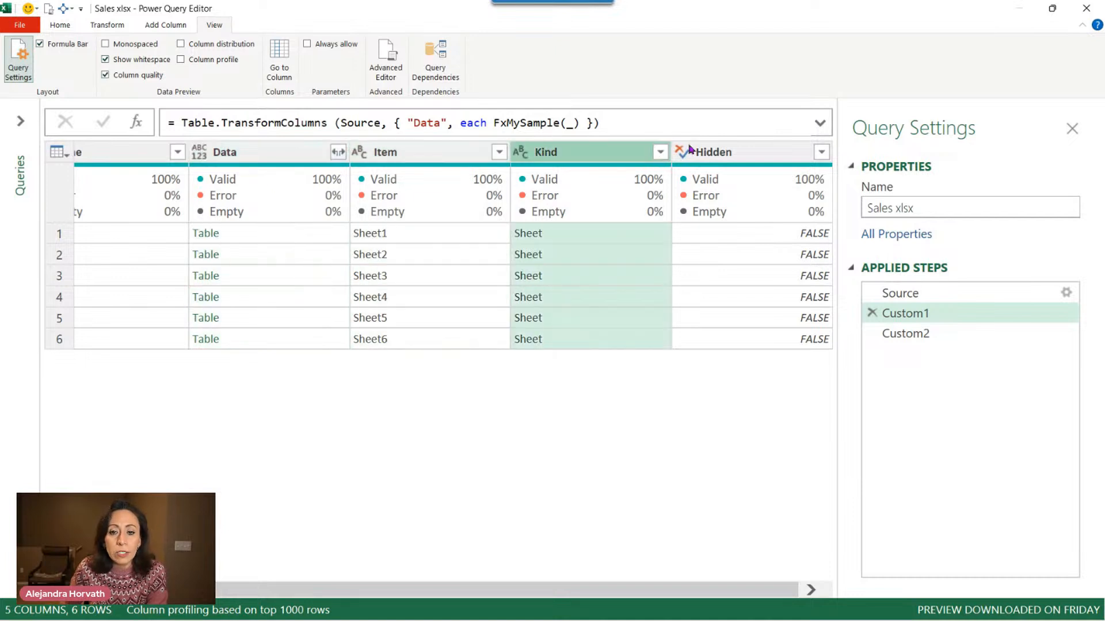
left_click(937, 335)
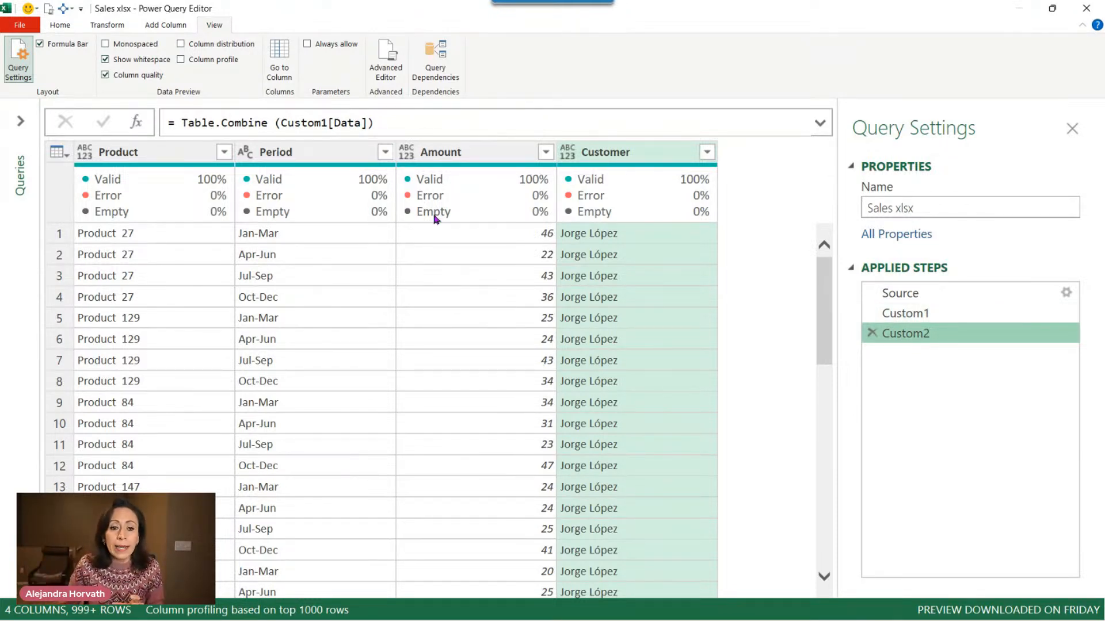
Examine the full list of customer names in the combined table's Customer filter without applying it.
double_click(333, 123)
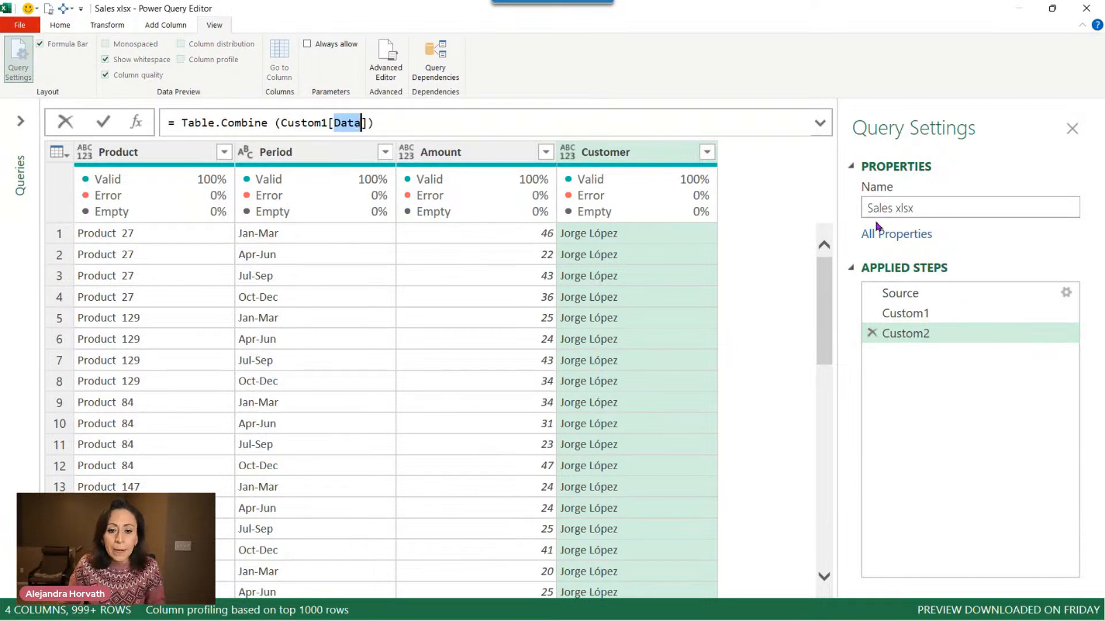
left_click(708, 153)
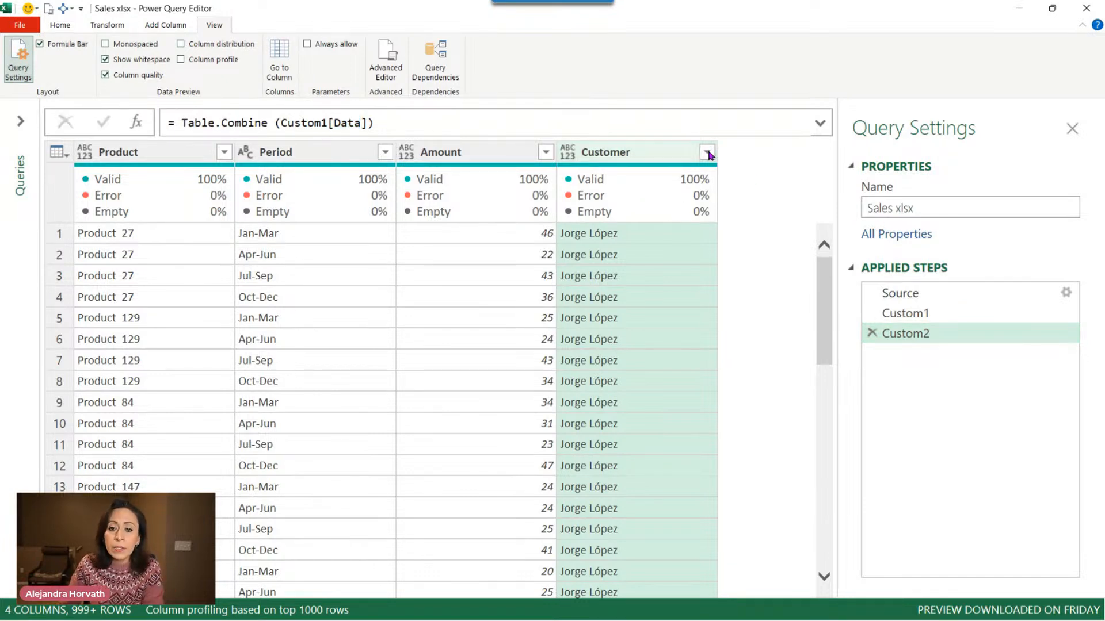
left_click(708, 152)
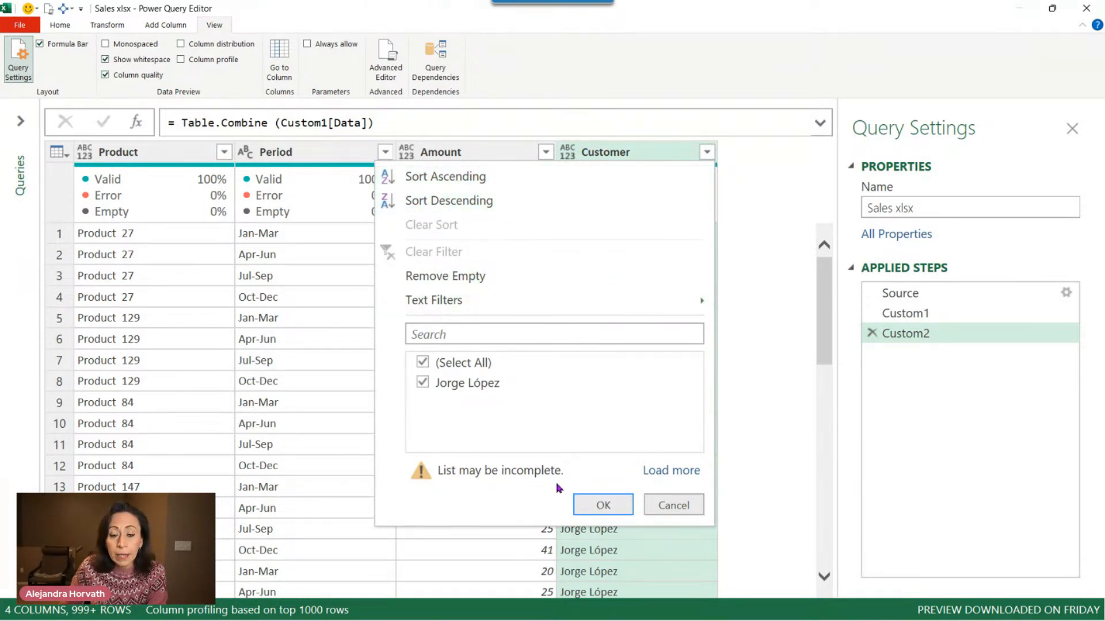
left_click(677, 479)
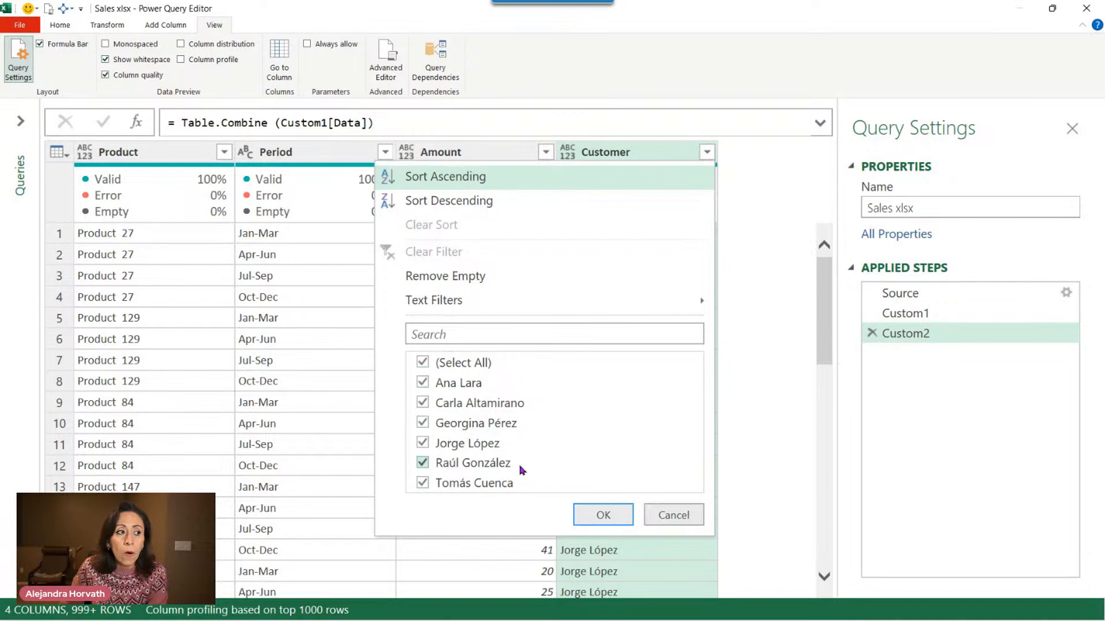
left_click(674, 515)
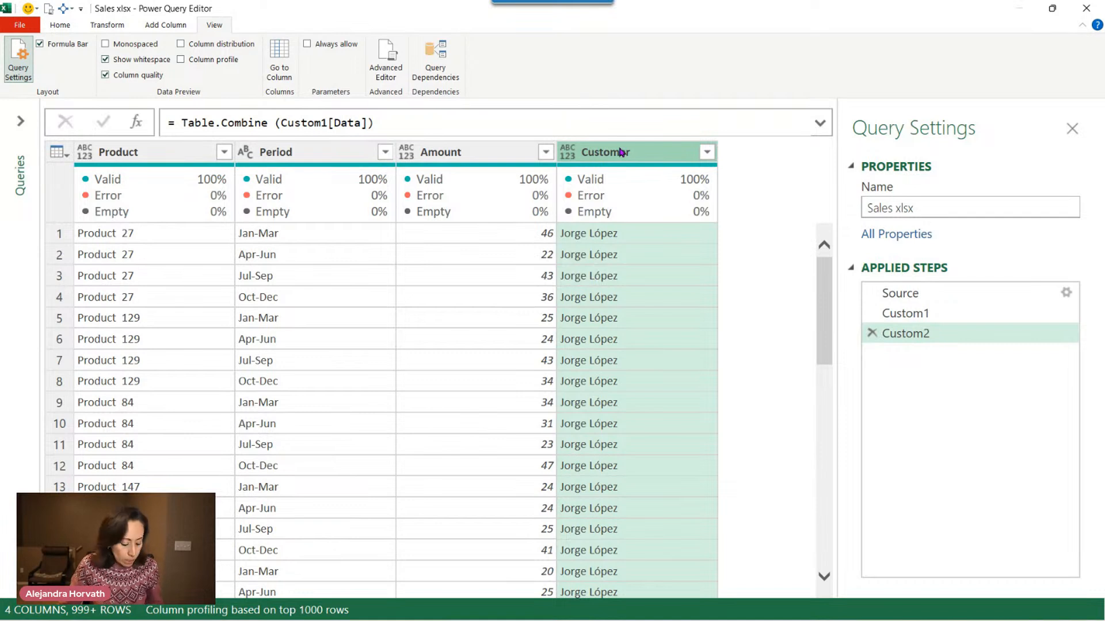
Select all columns of the combined table and detect their data types.
mouse_move(626, 168)
key("ctrl+a")
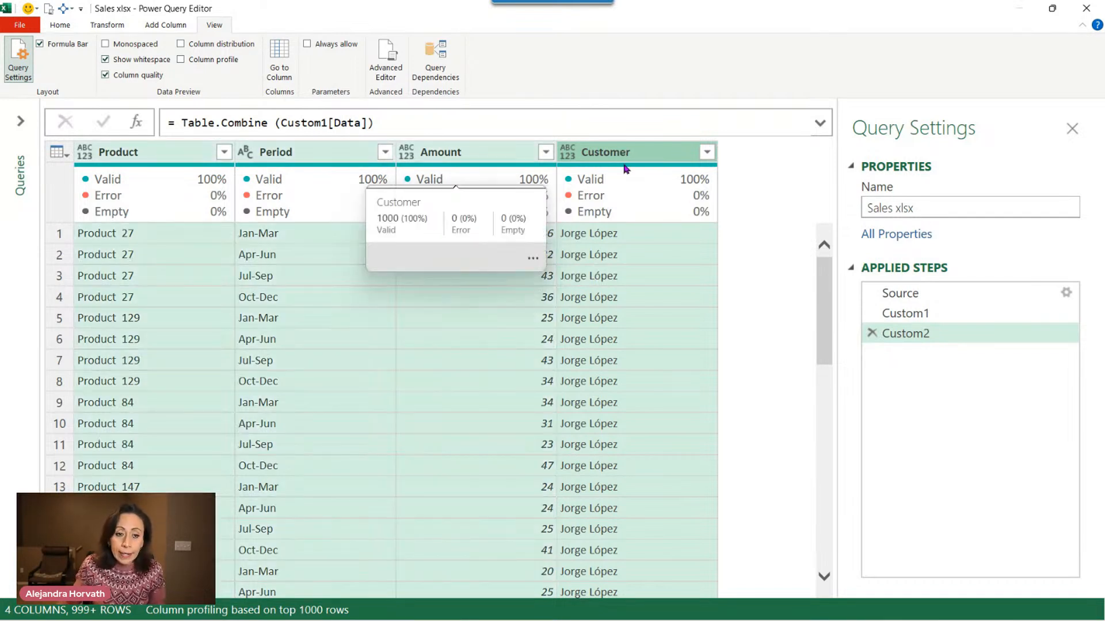
left_click(103, 26)
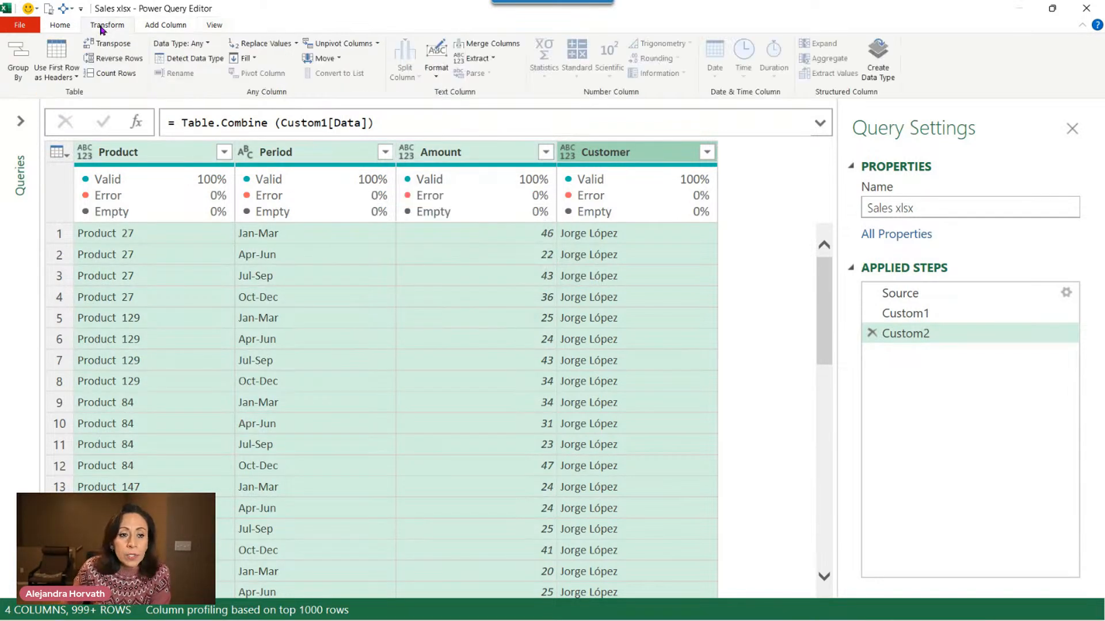
left_click(185, 59)
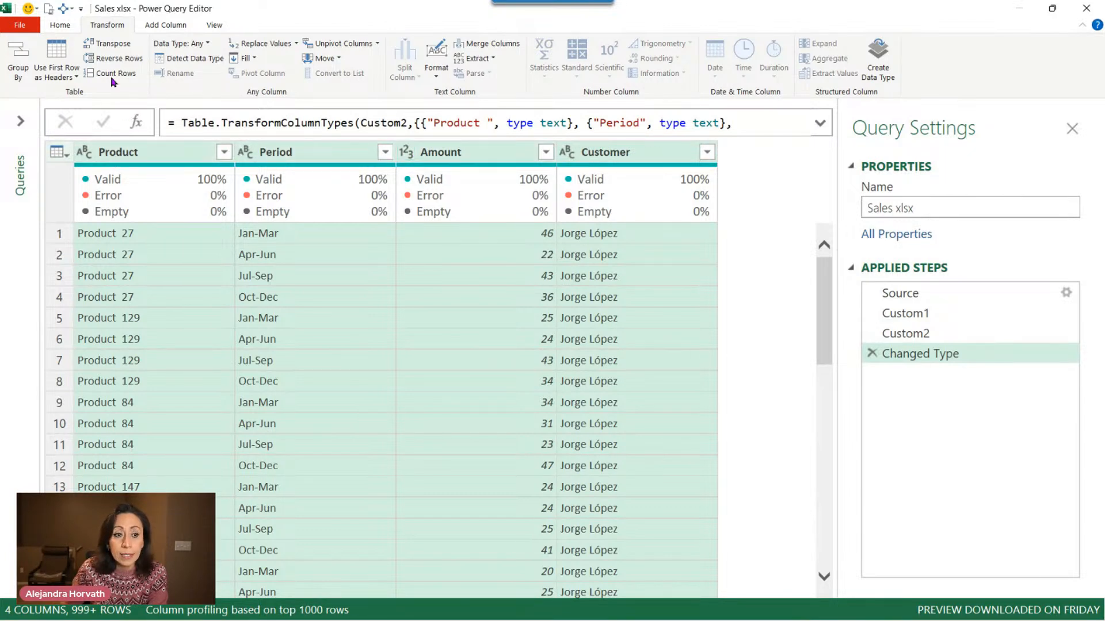
Close the query editor and load the query as a connection only.
left_click(61, 26)
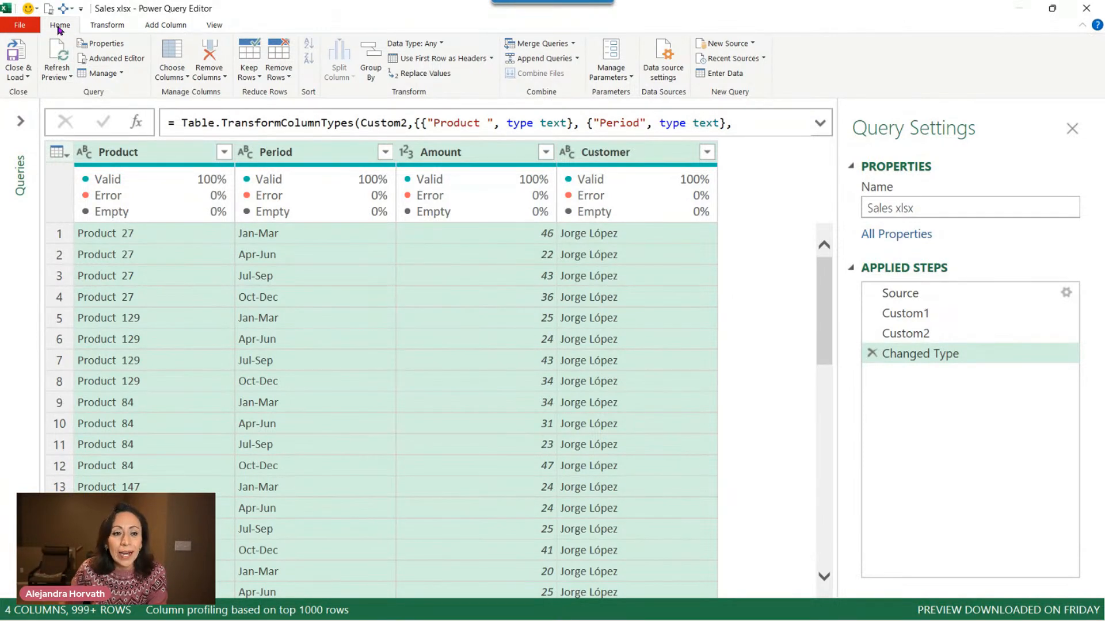
left_click(15, 73)
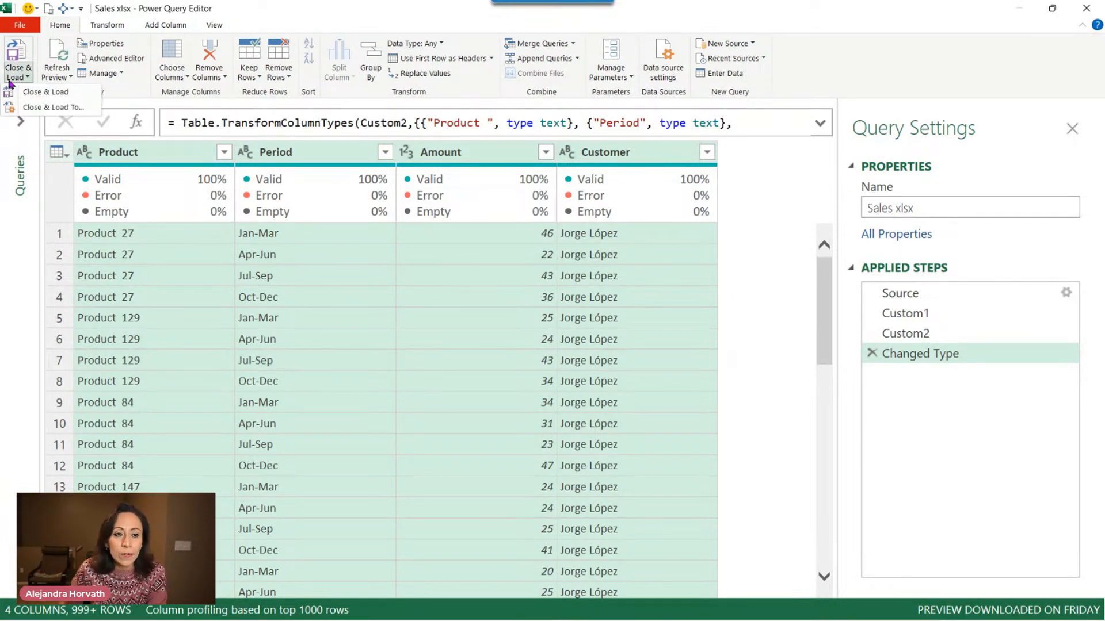
left_click(46, 107)
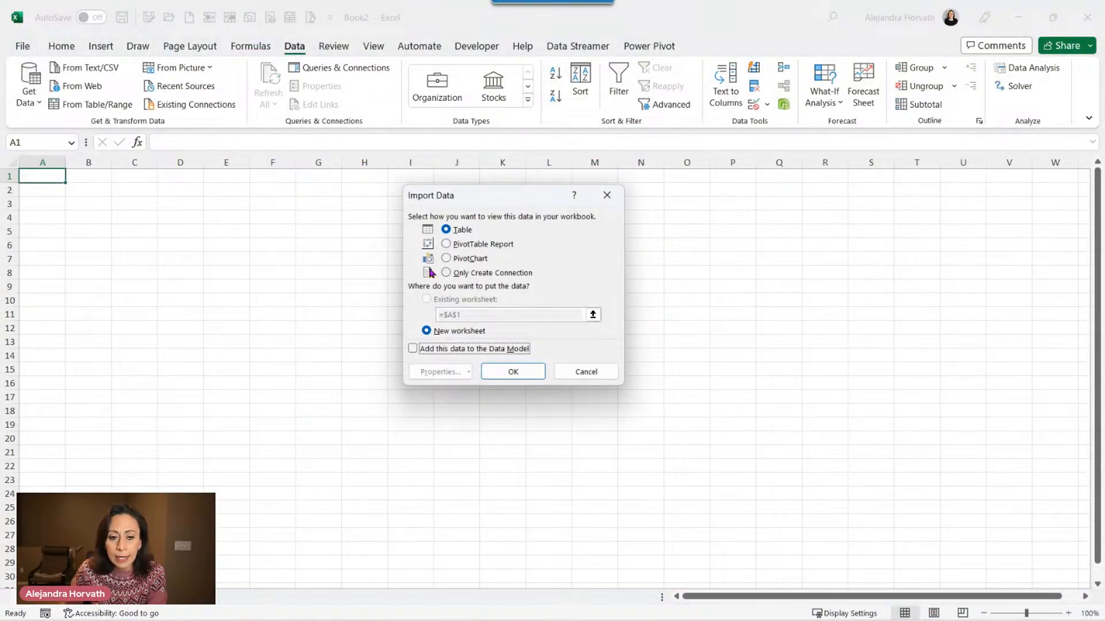
left_click(457, 275)
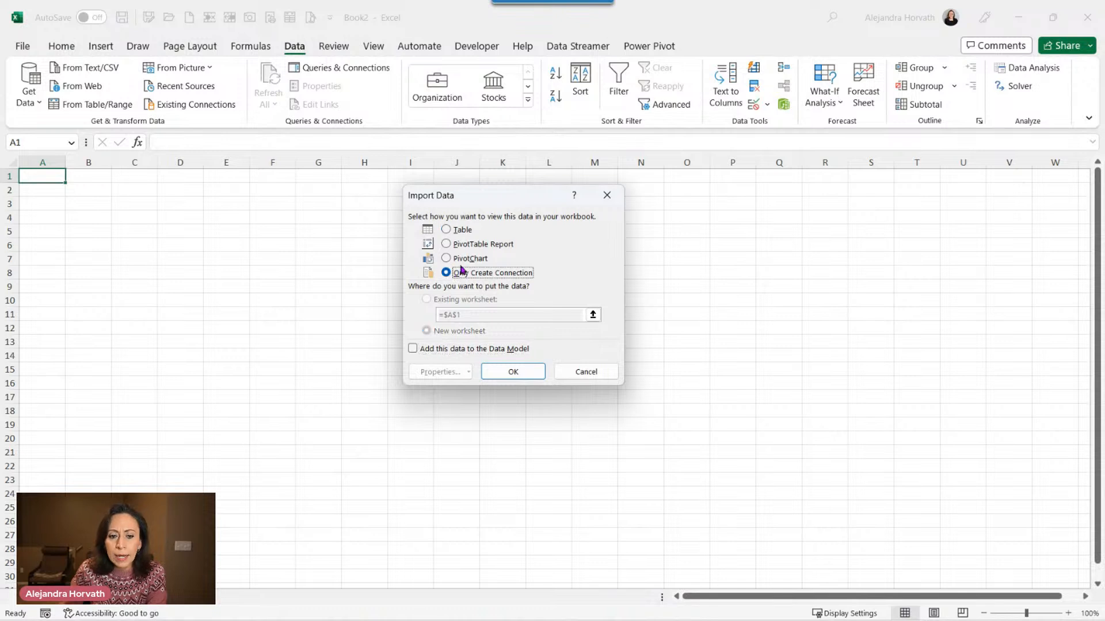
left_click(525, 373)
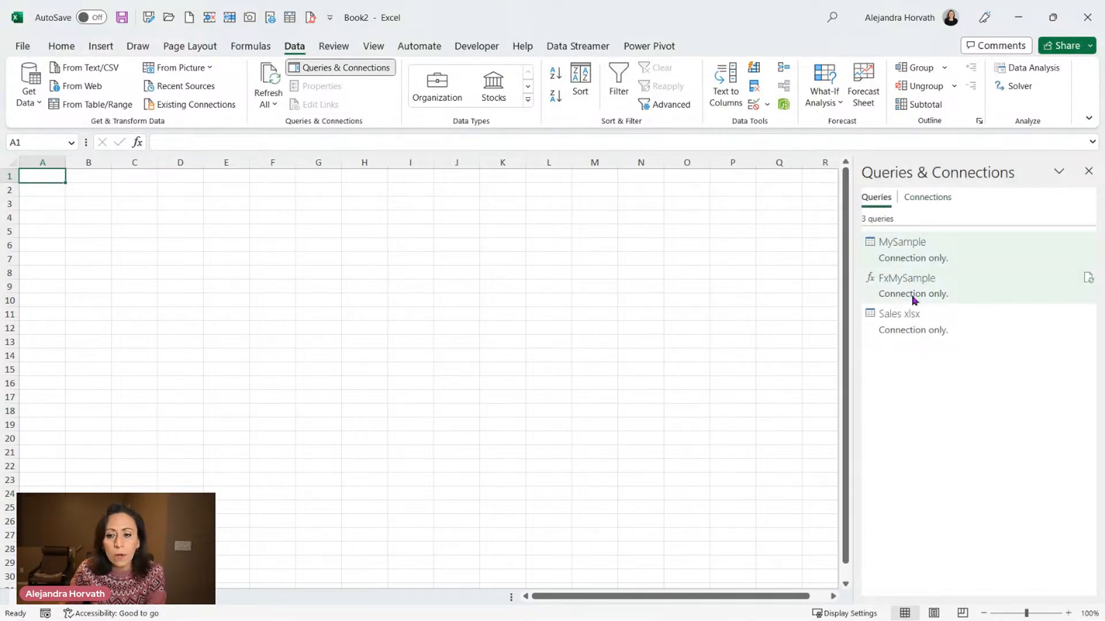
Load the Sales xlsx query as a PivotTable report on the existing worksheet at cell B2.
left_click(908, 323)
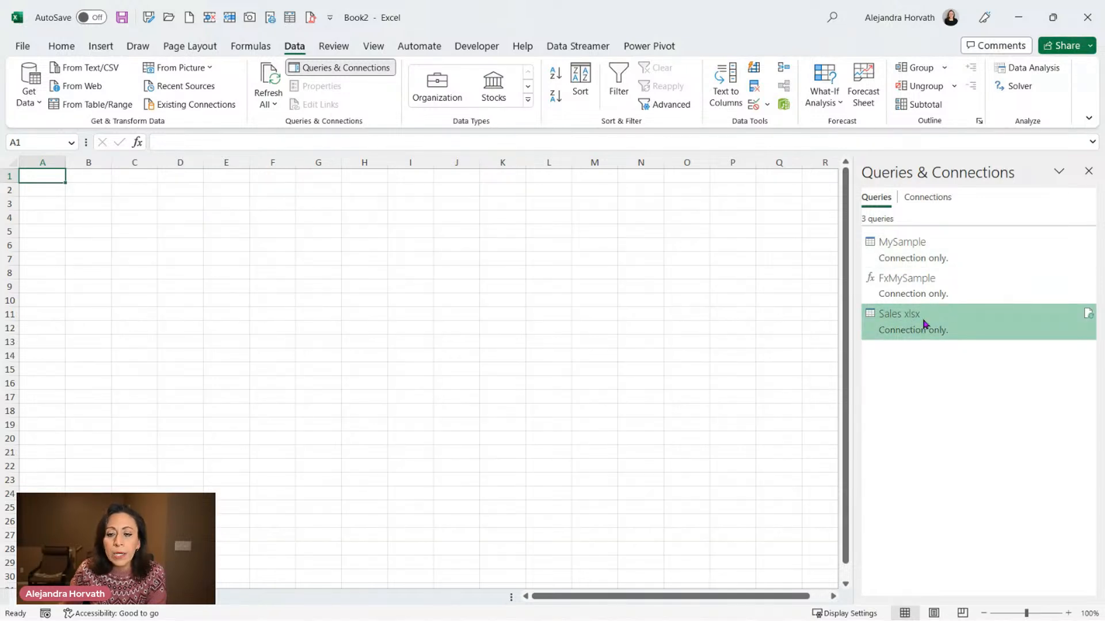
right_click(924, 324)
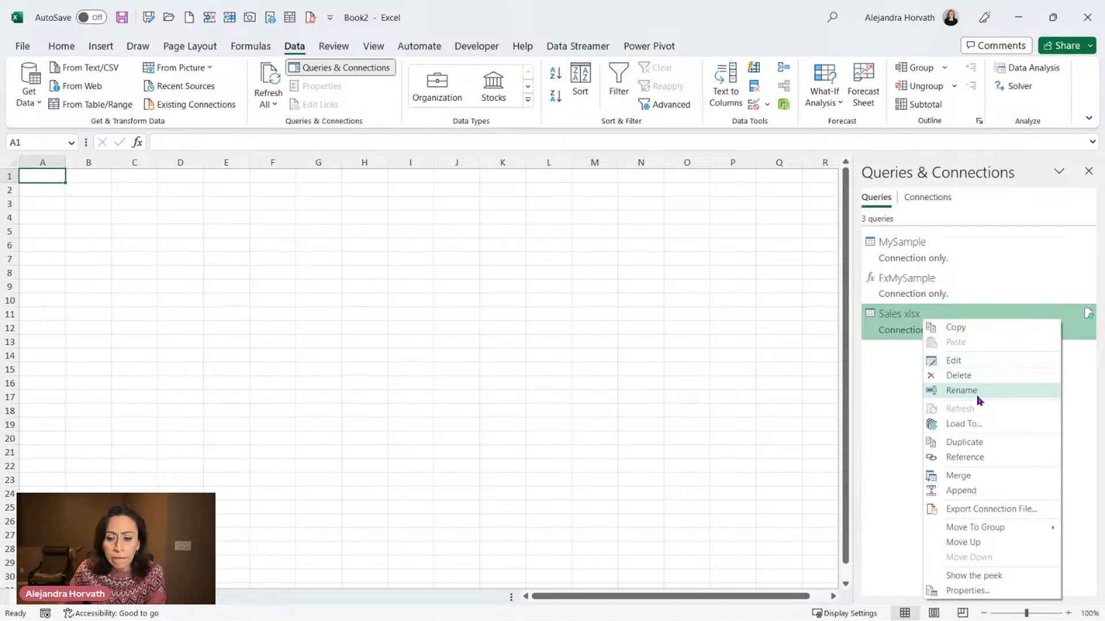
left_click(973, 424)
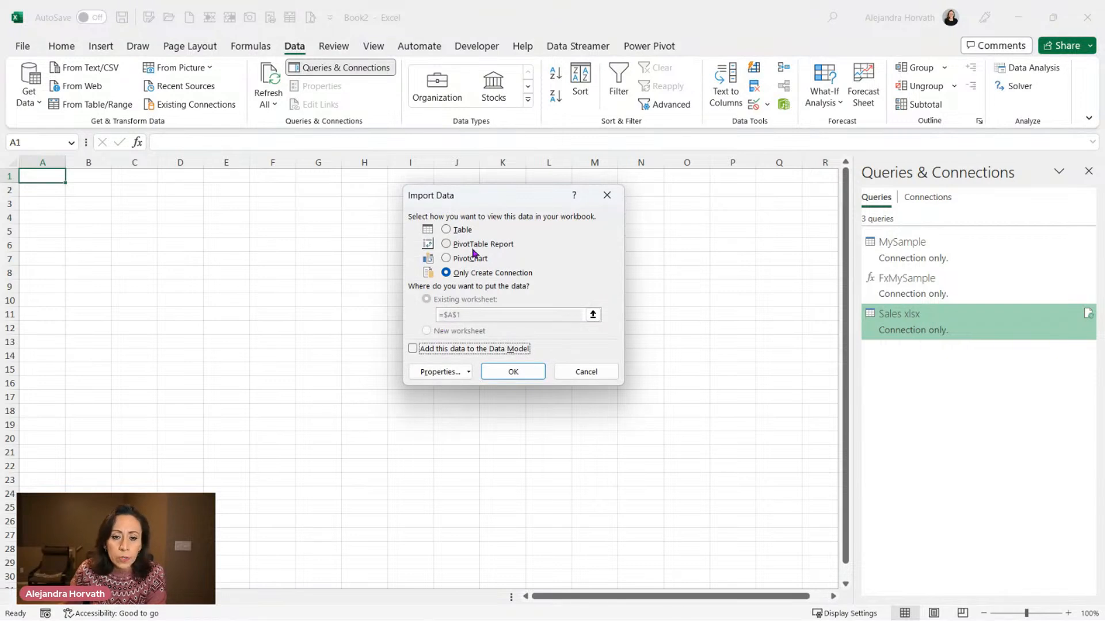
left_click(473, 246)
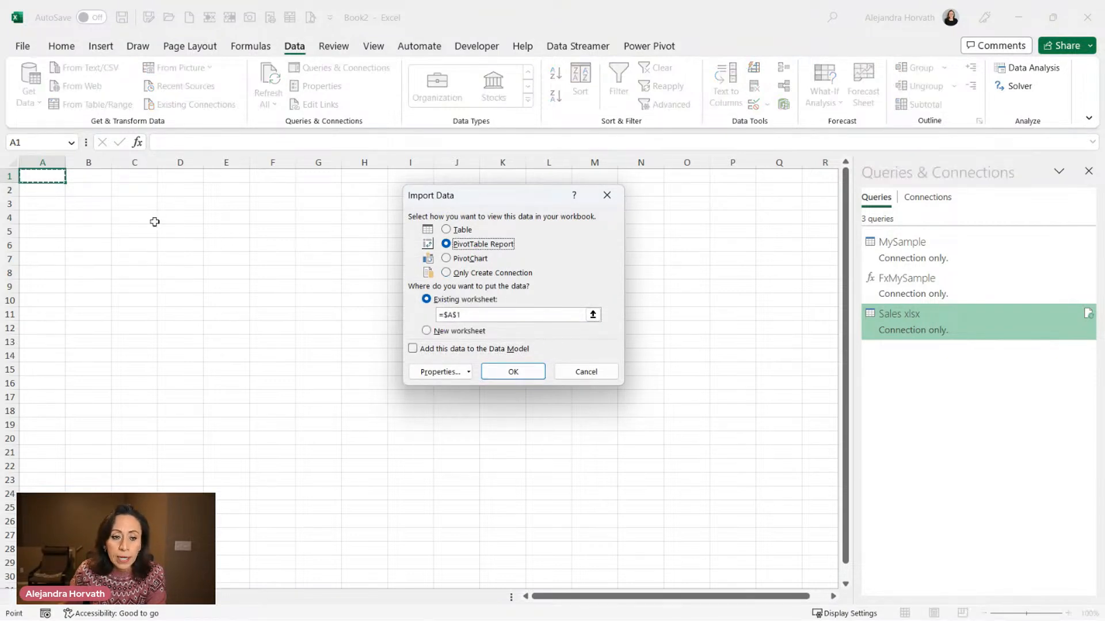
left_click(86, 187)
left_click(522, 368)
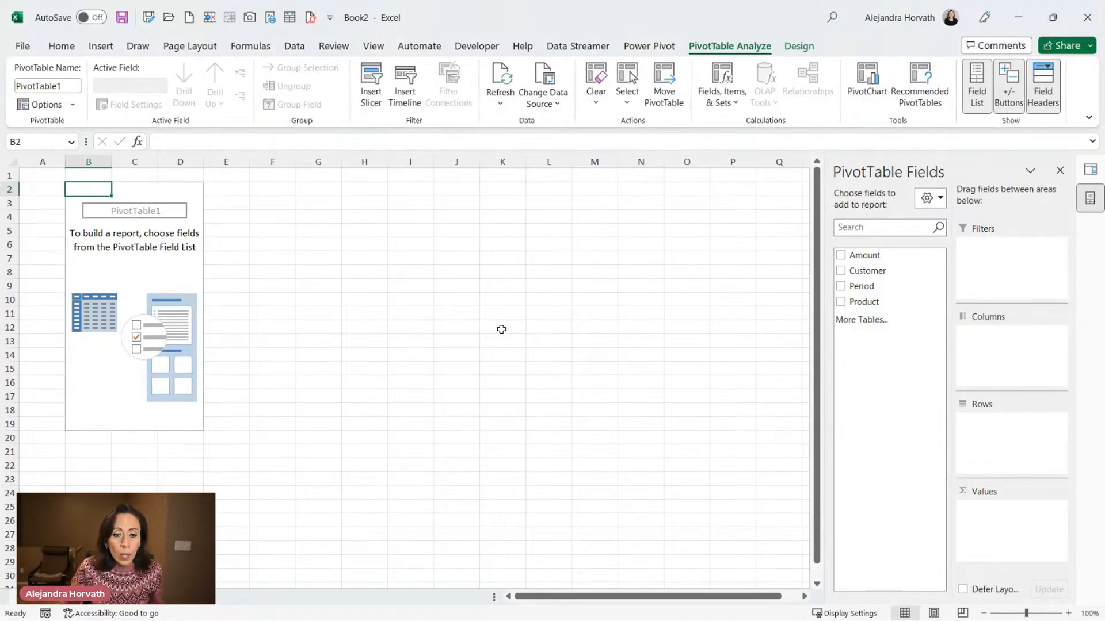
Build the PivotTable with Amount in Values, Customer in Rows and Period in Columns.
scroll(502, 329, "up", 2)
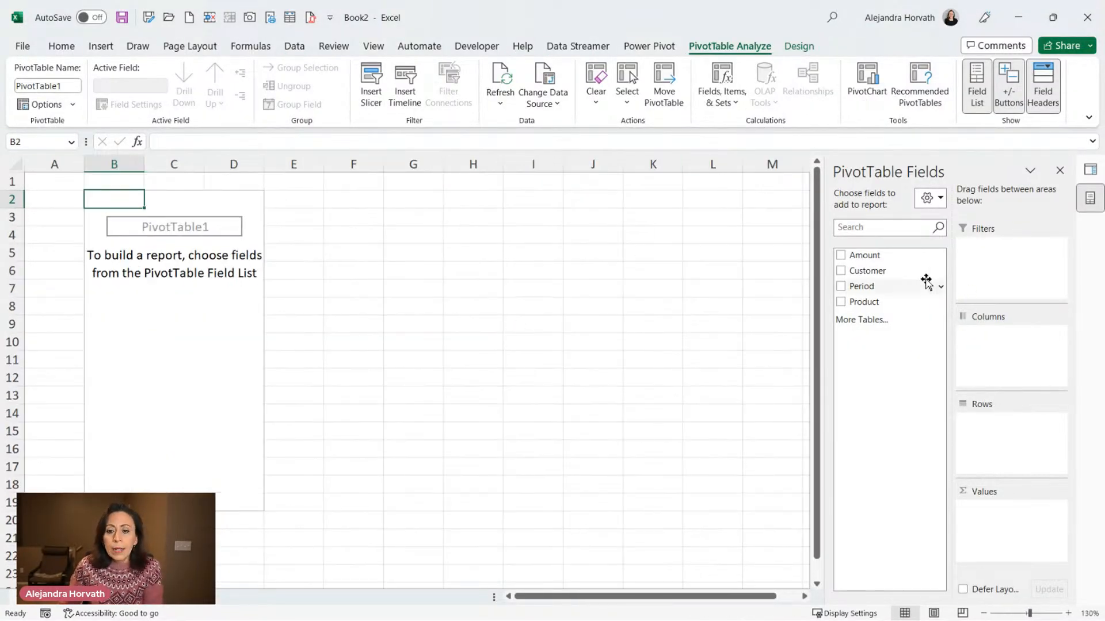
left_click_drag(867, 254, 1029, 541)
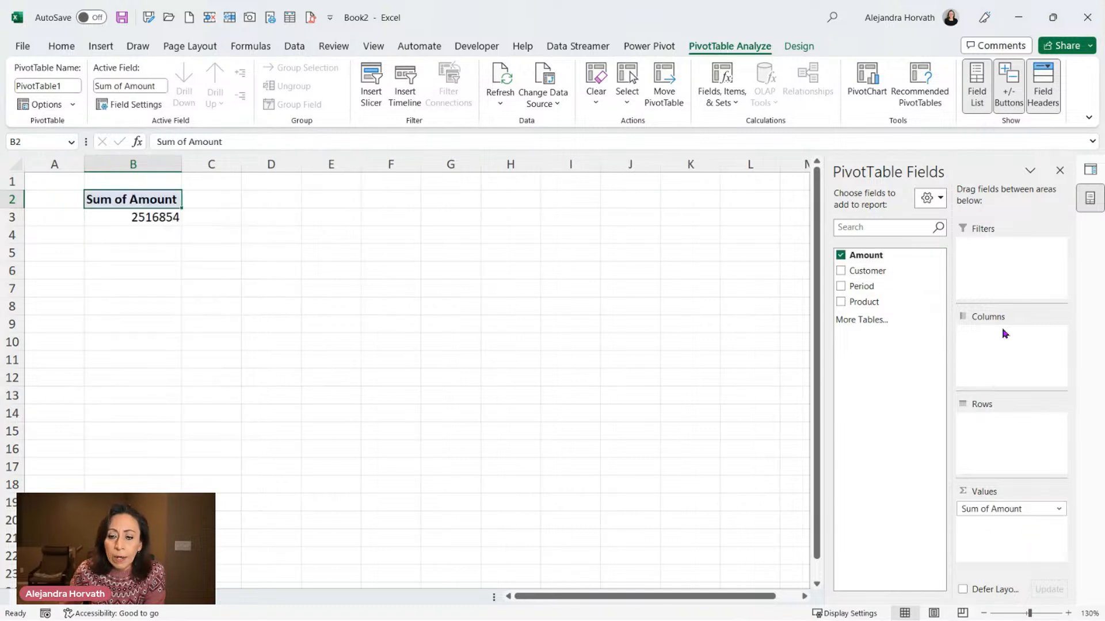
left_click_drag(886, 271, 1001, 423)
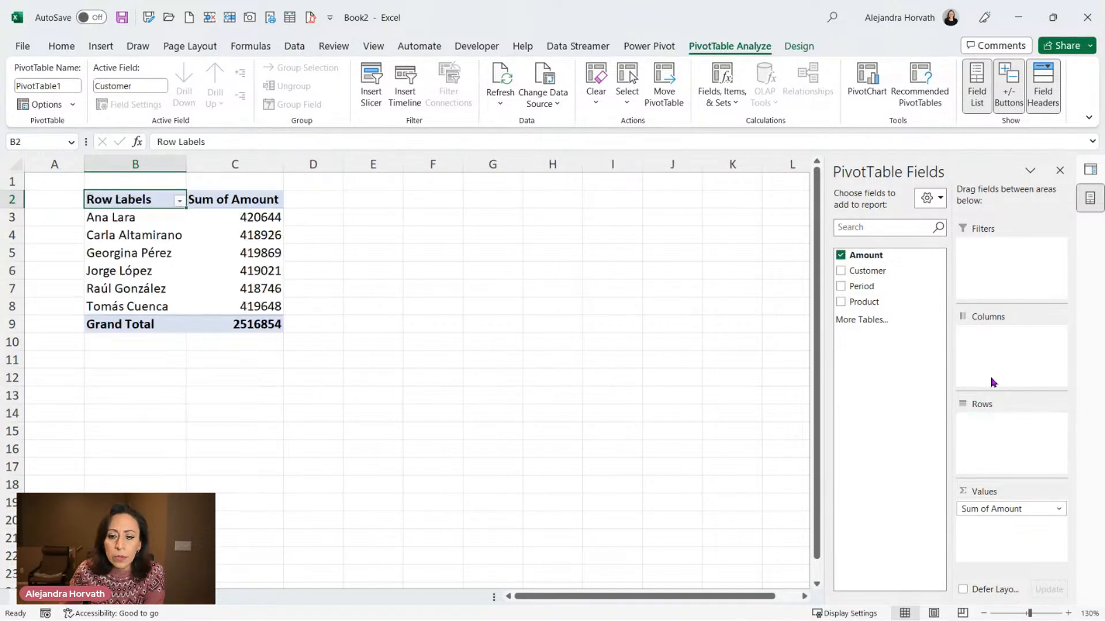
left_click_drag(874, 287, 1014, 340)
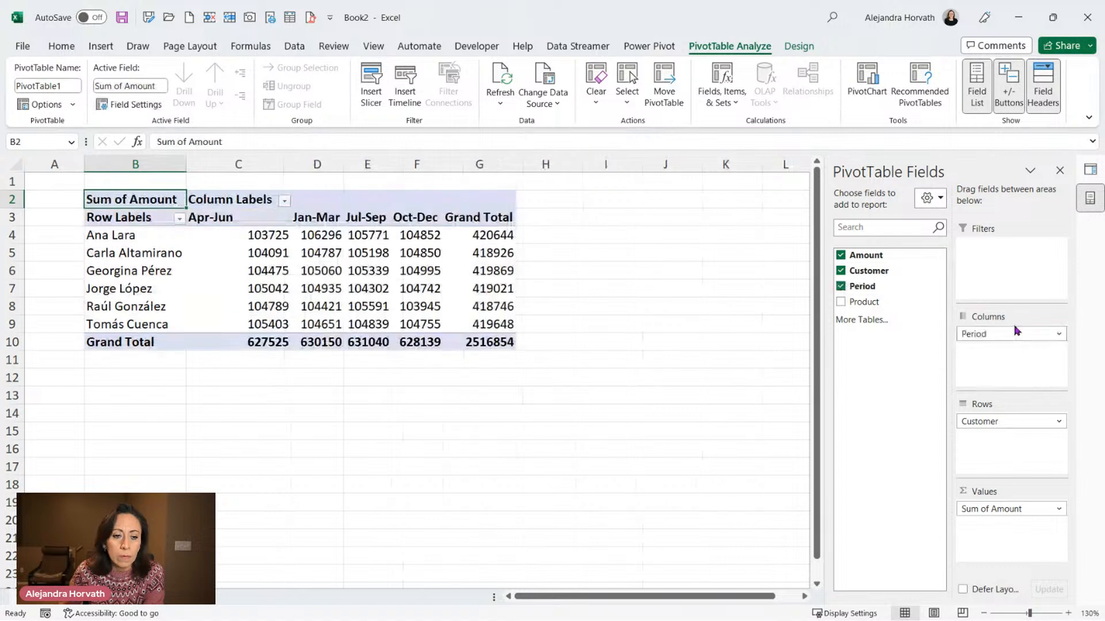
Format the PivotTable values as Number with 0 decimal places and a 1000 separator.
right_click(255, 253)
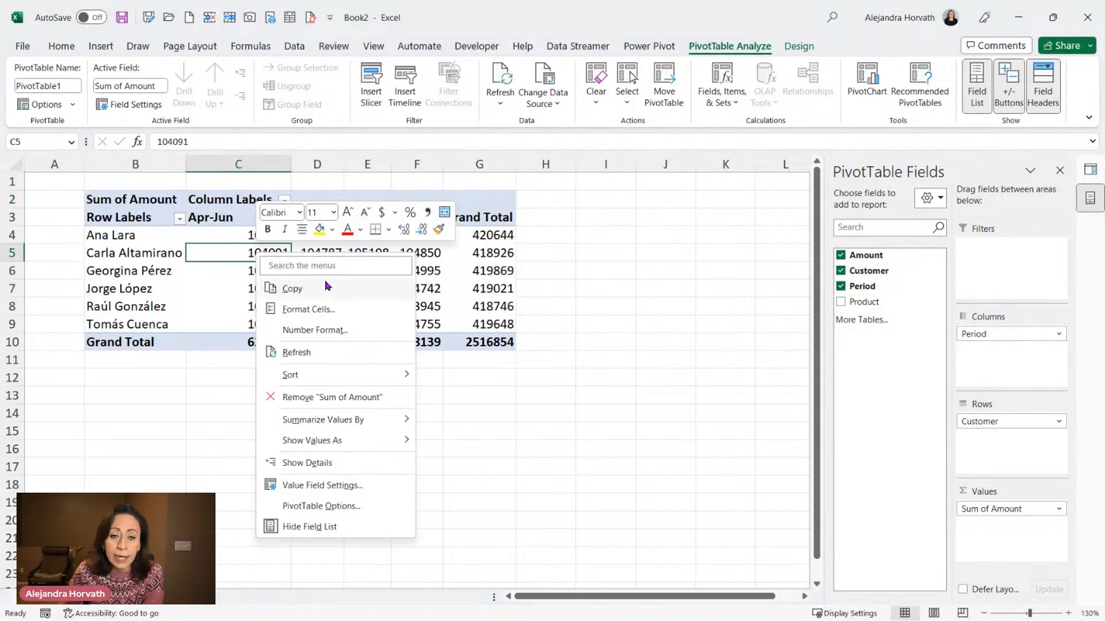
left_click(317, 333)
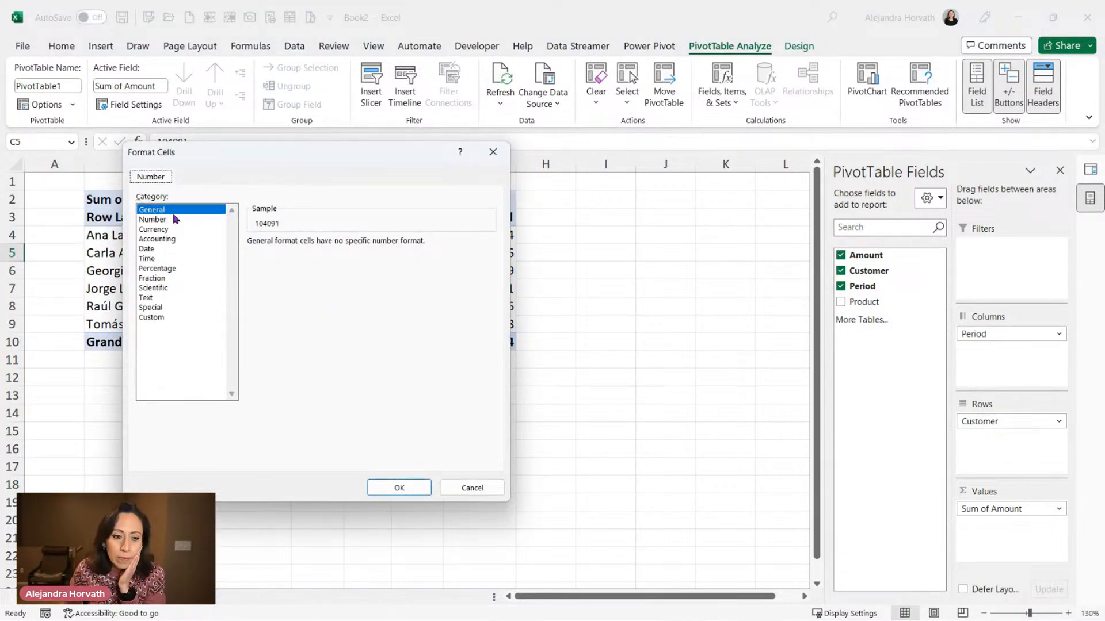
left_click(156, 220)
left_click(282, 262)
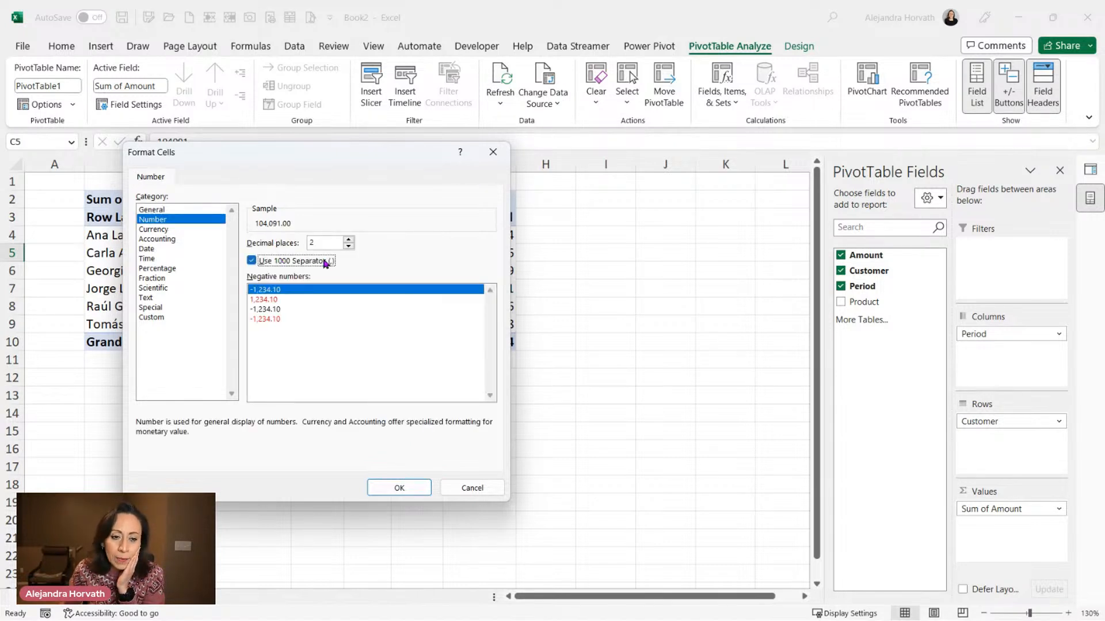
left_click(348, 245)
left_click(348, 246)
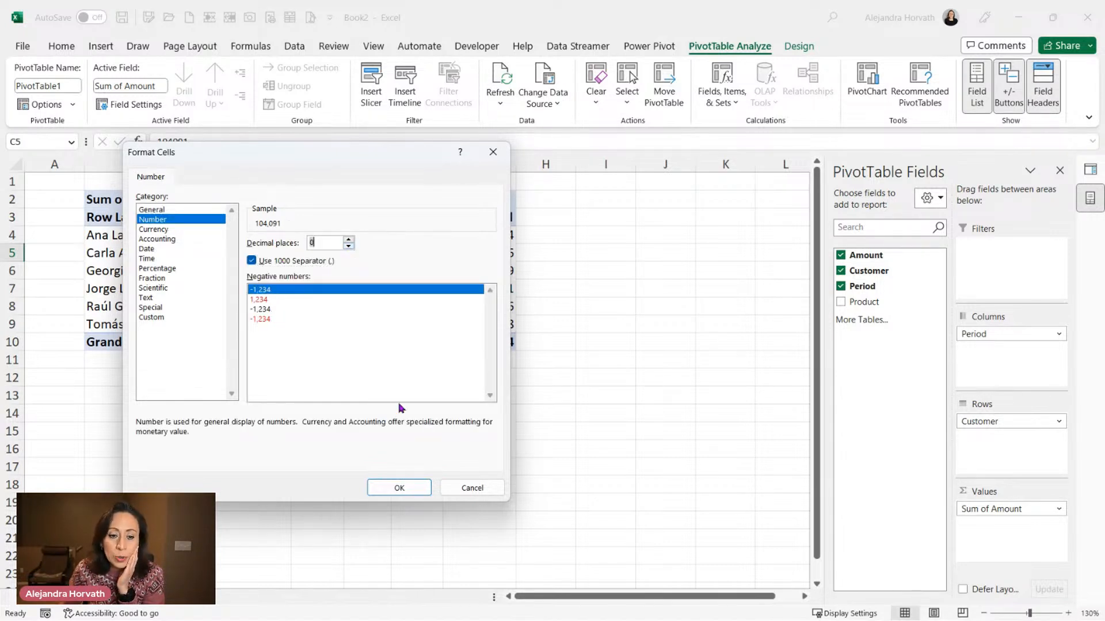
left_click(401, 488)
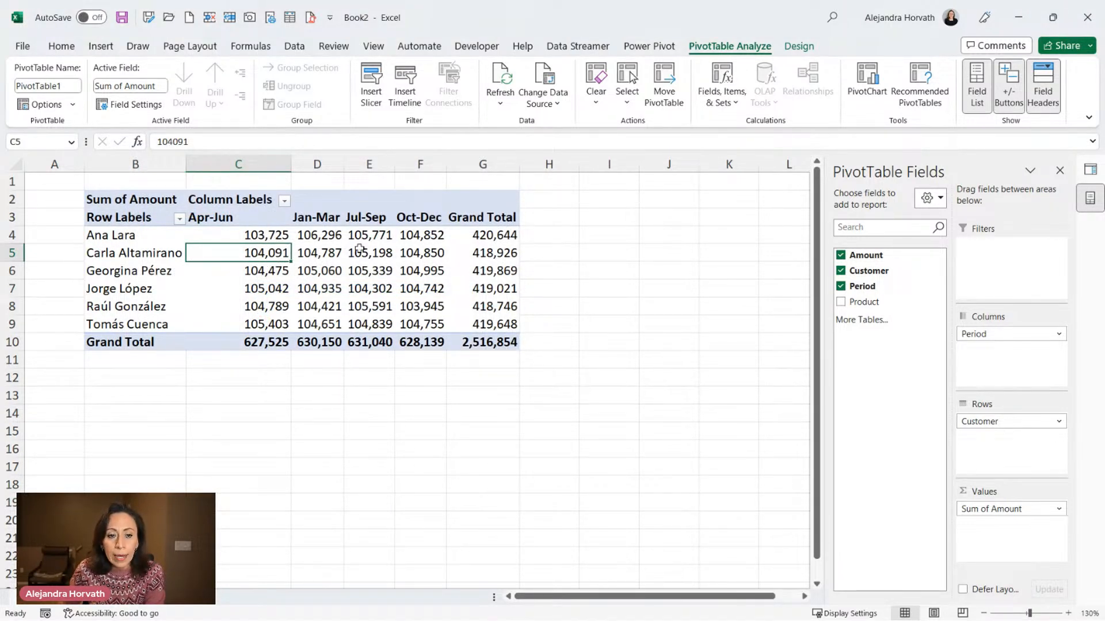
Select the customer names in the PivotTable and switch to the Sales workbook.
left_click_drag(123, 243, 124, 326)
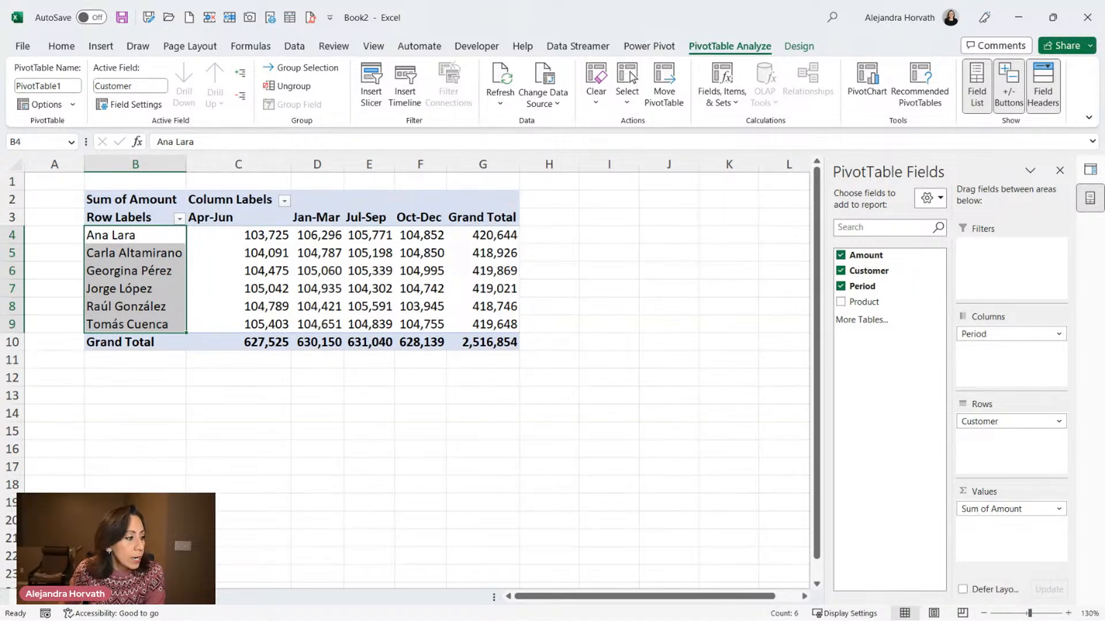
key("alt+Tab")
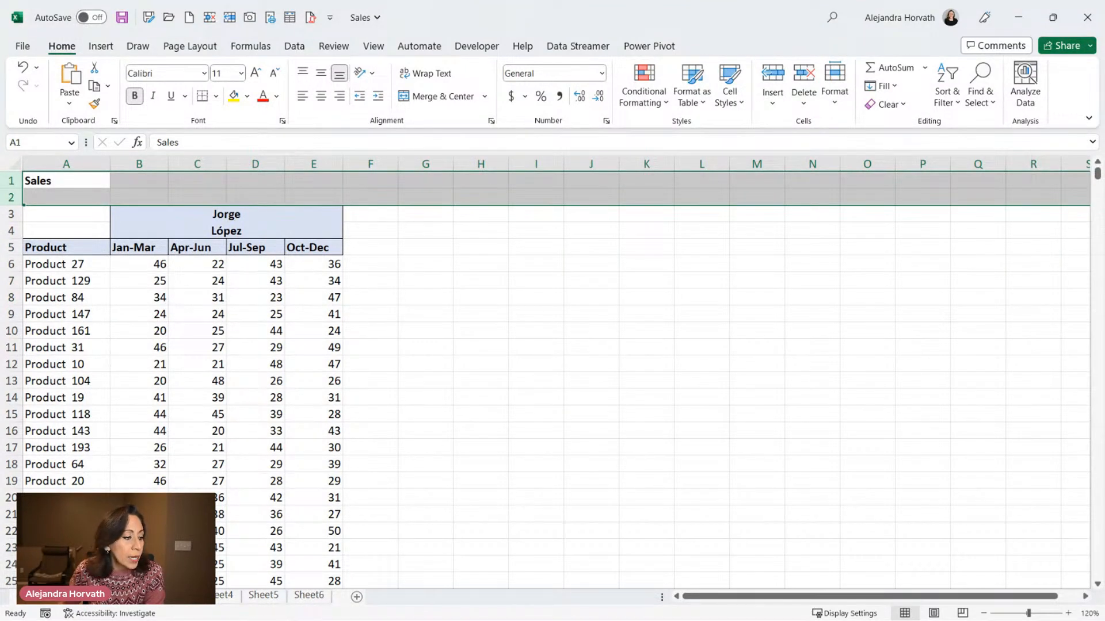
Open the Additional workbook and examine the customer data on its two sheets.
key("alt+Tab")
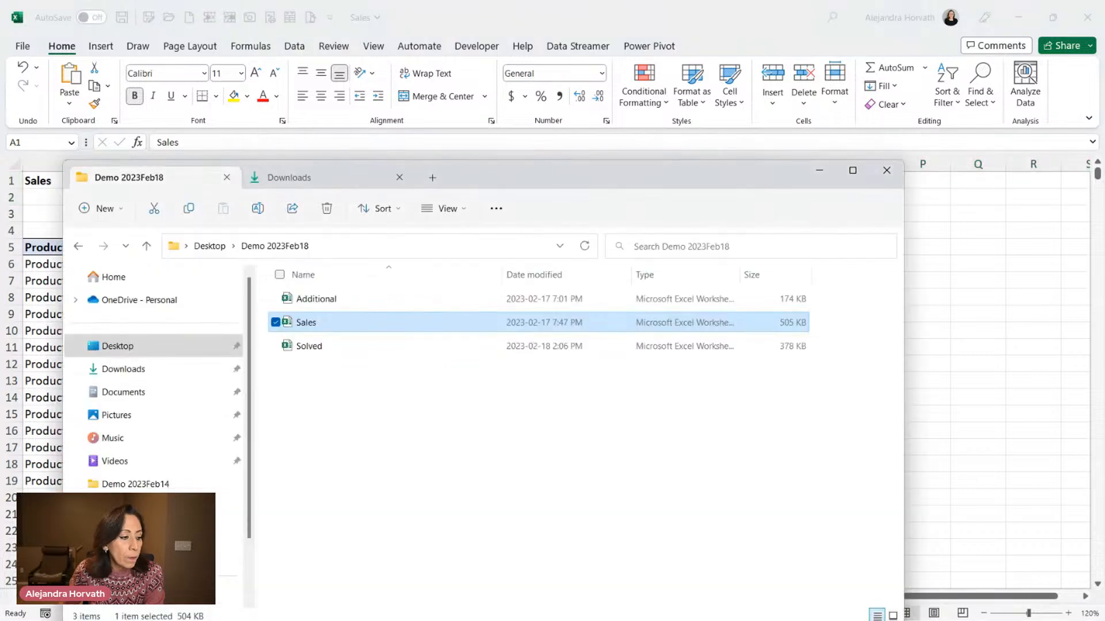
left_click(357, 300)
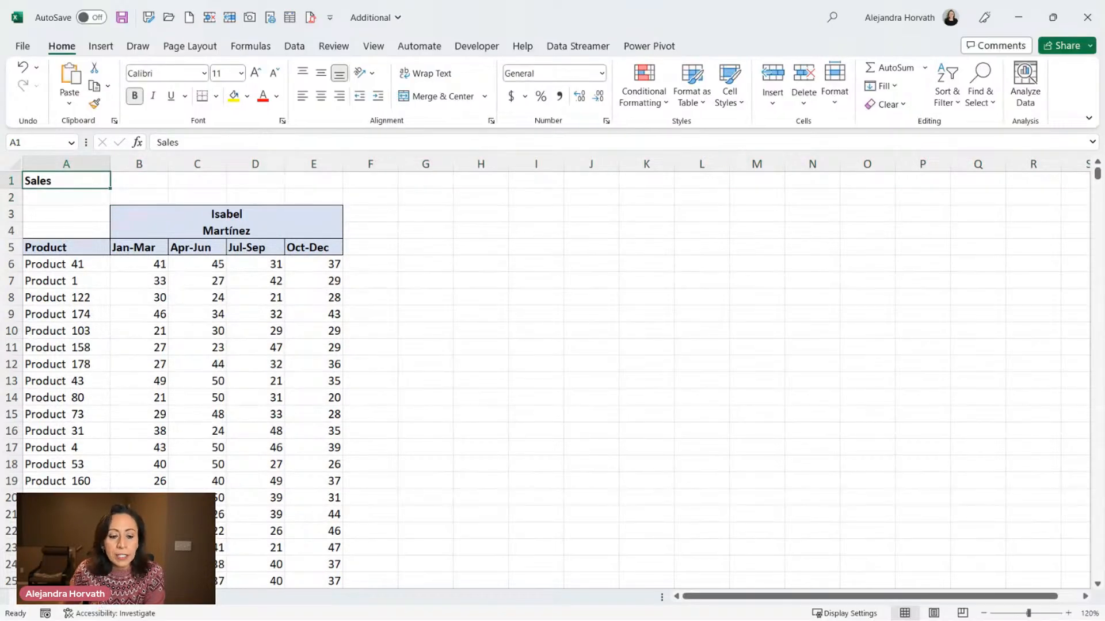
key("ctrl+Page_Down")
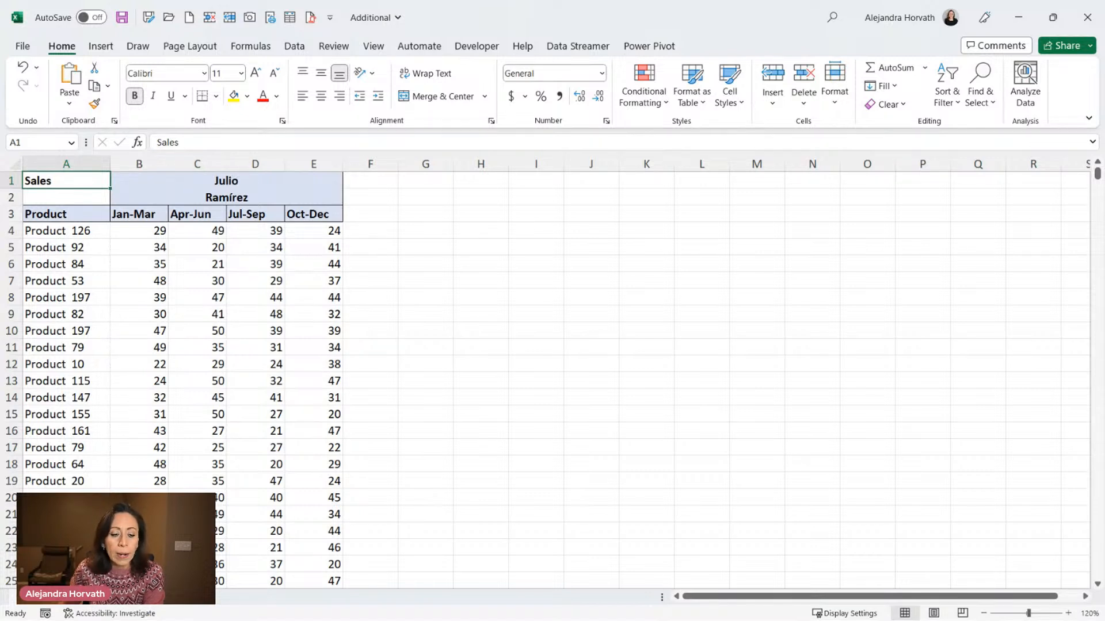
left_click(143, 597)
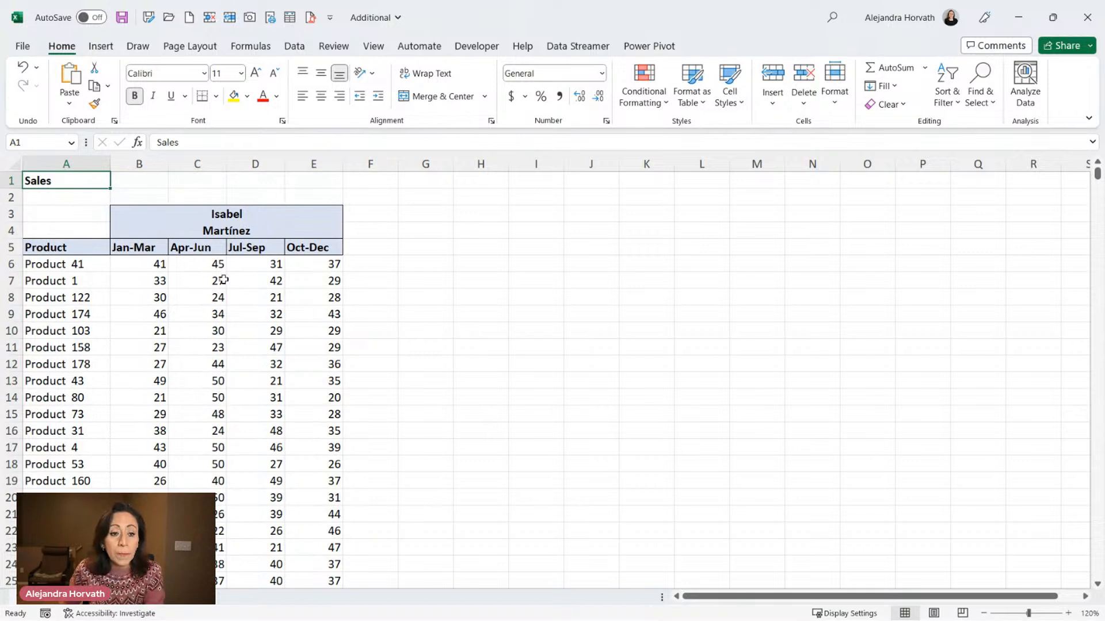
left_click(143, 215)
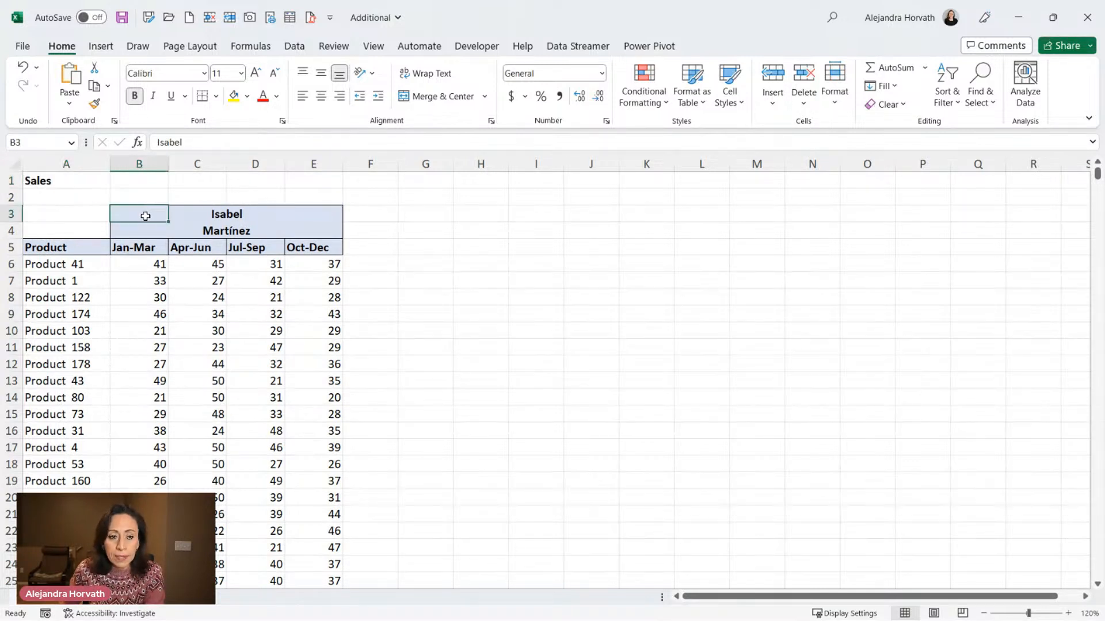
left_click(144, 234)
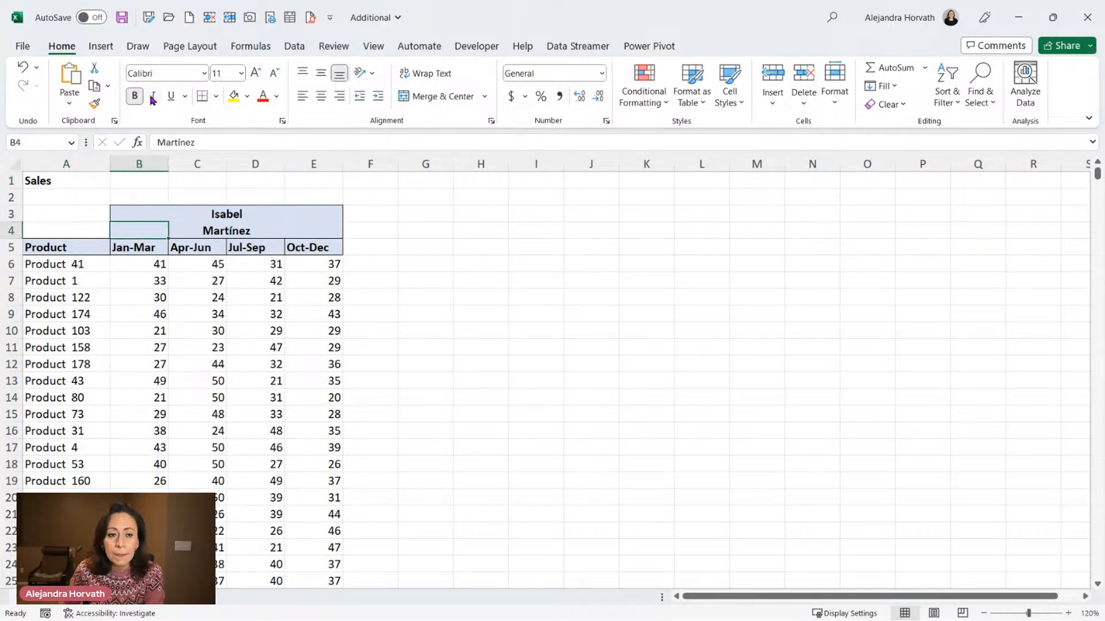
left_click_drag(138, 212, 336, 215)
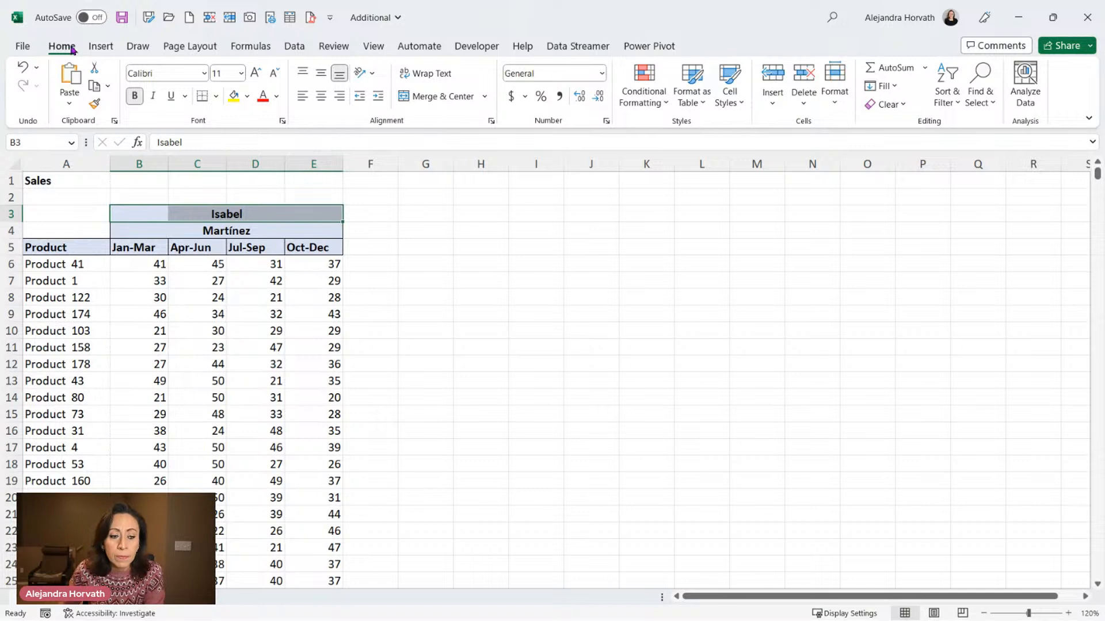
left_click(33, 179)
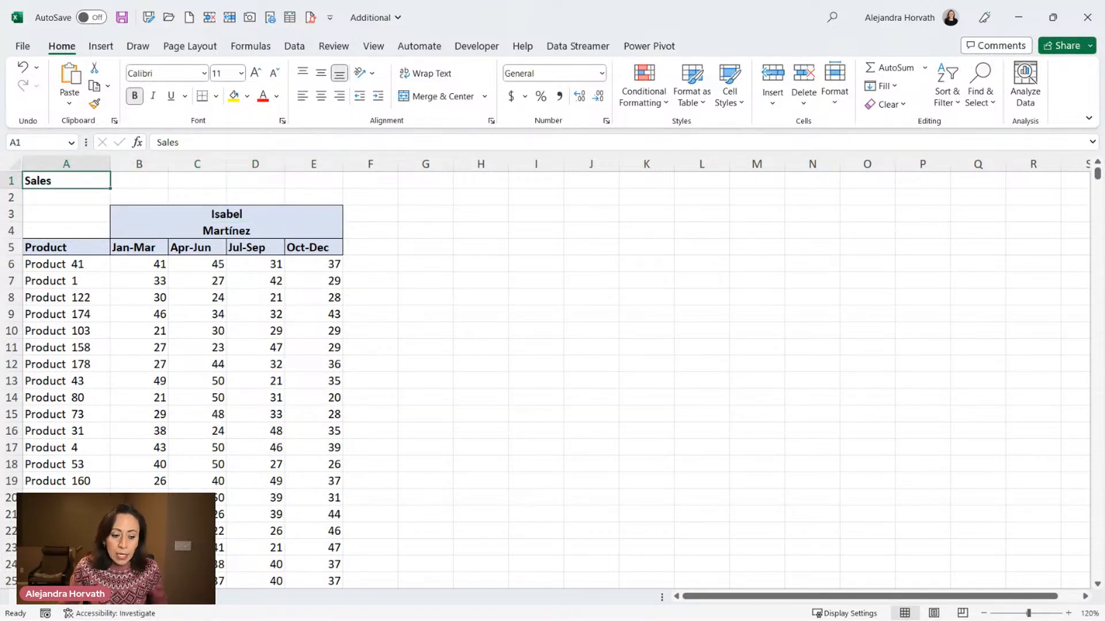
Move Sheet7 and Sheet8 together from the Additional workbook to the end of Sales.xlsx.
left_click(139, 596, "ctrl")
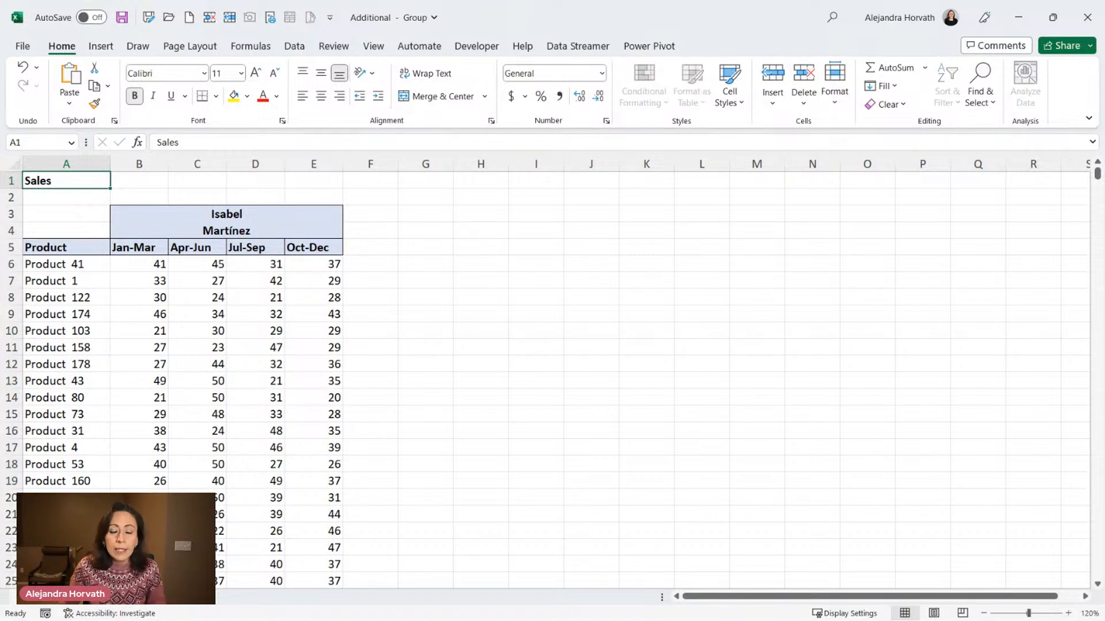
right_click(143, 604)
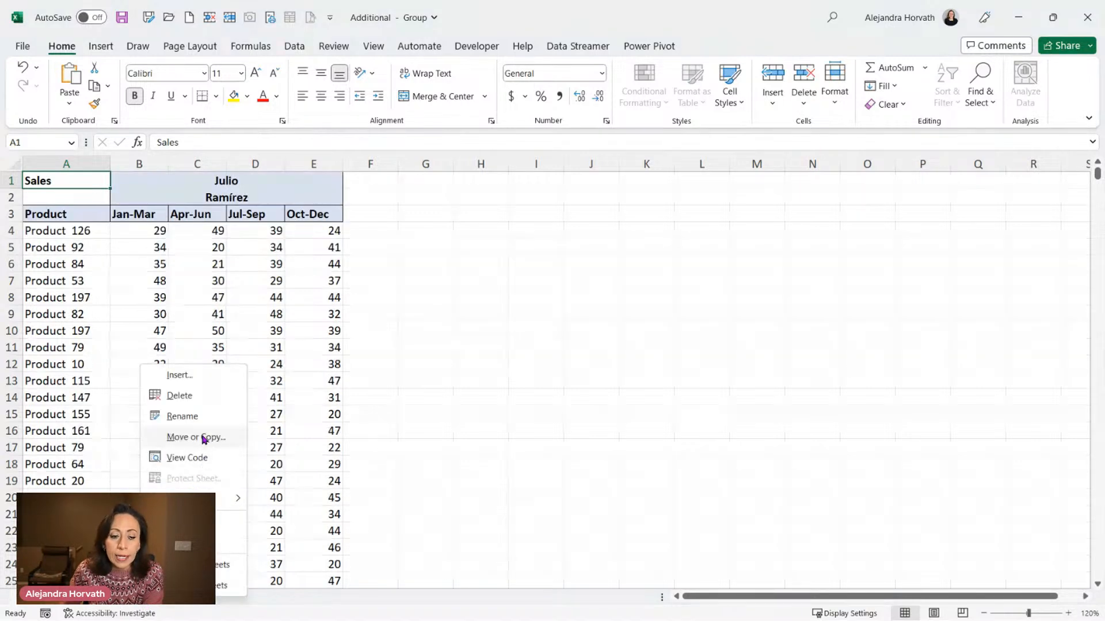
left_click(204, 438)
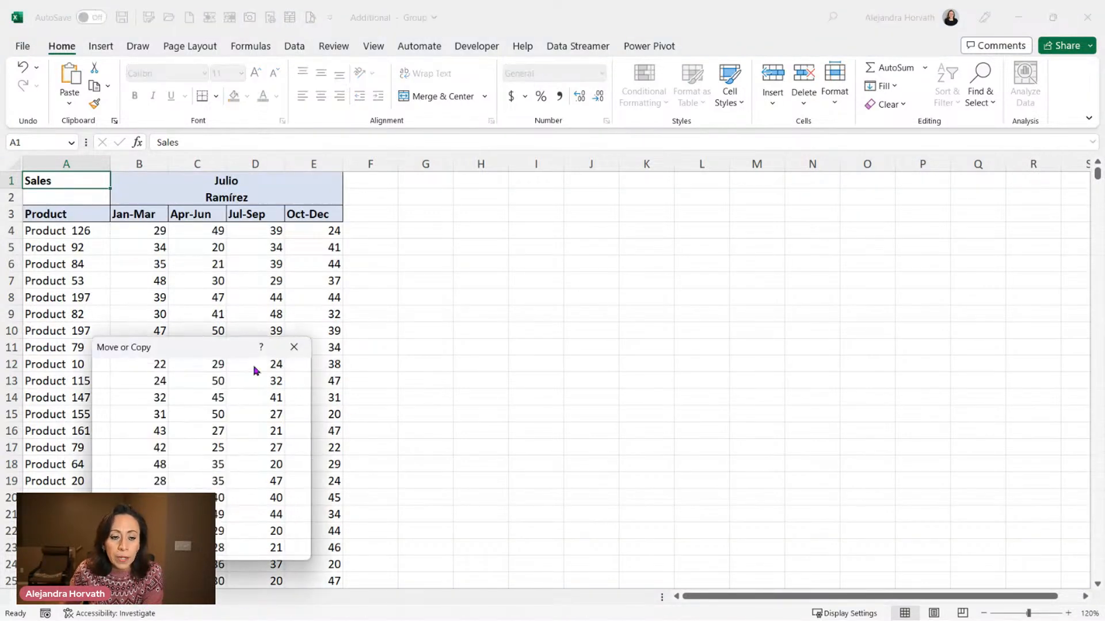
left_click_drag(212, 352, 0, 250)
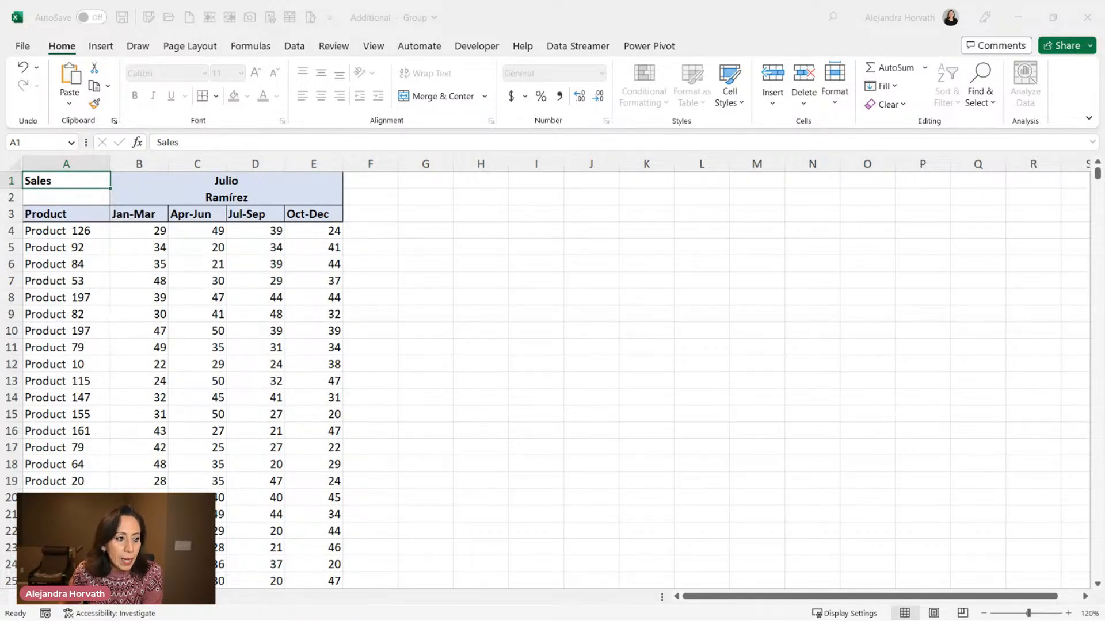
left_click_drag(0, 345, 752, 254)
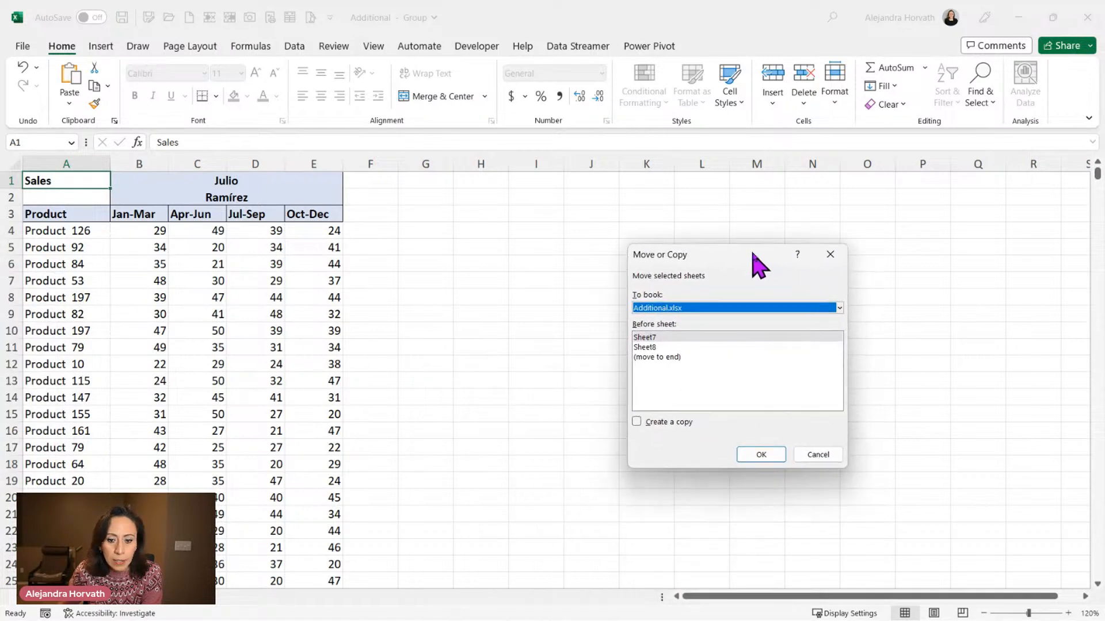
left_click(839, 306)
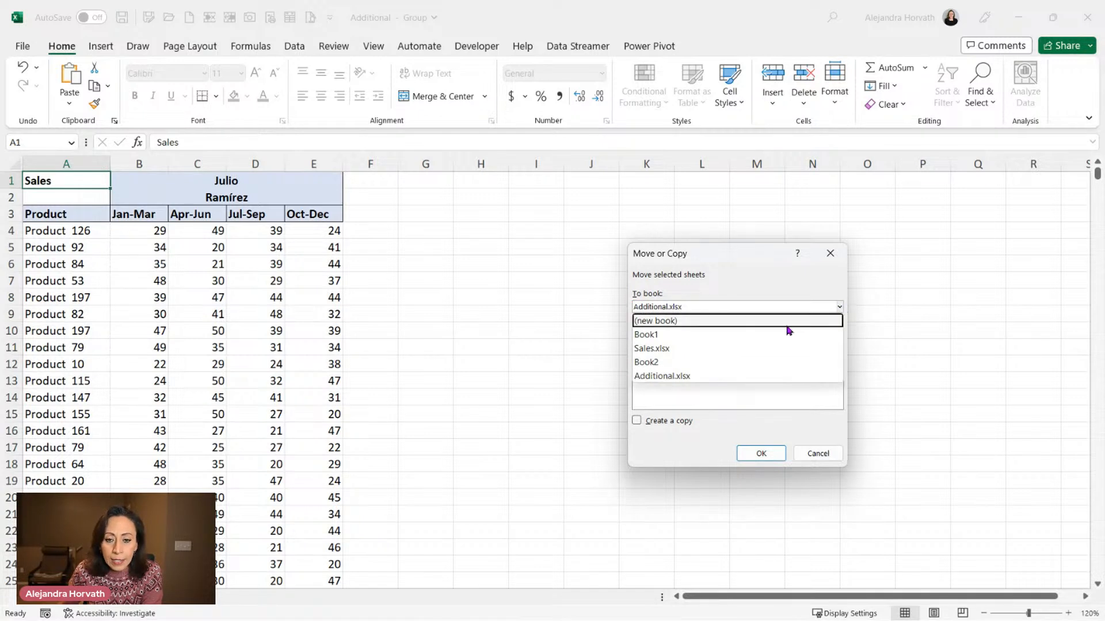
left_click(664, 349)
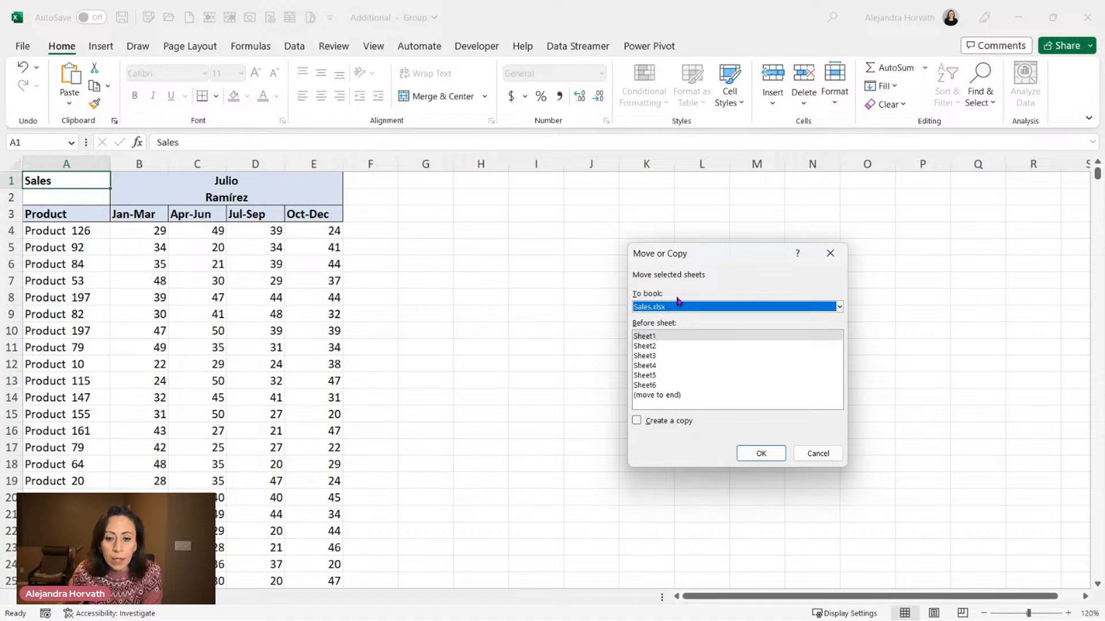
left_click(655, 397)
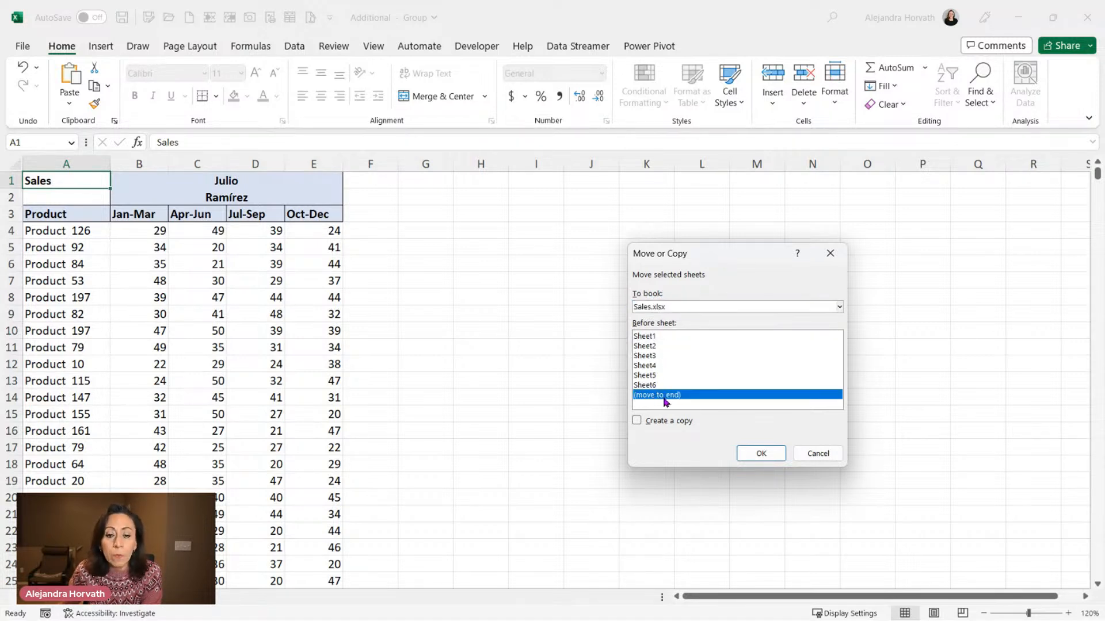
left_click(776, 458)
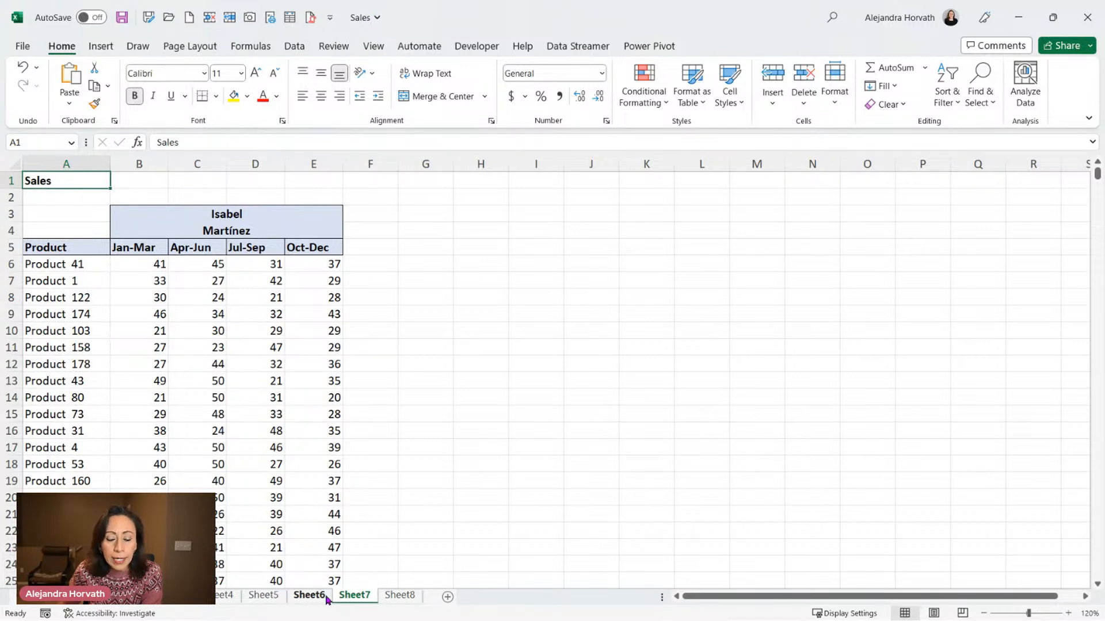
Check the moved sheets in the Sales workbook and save it.
left_click(401, 598)
left_click(354, 596)
left_click(397, 596)
left_click(121, 18)
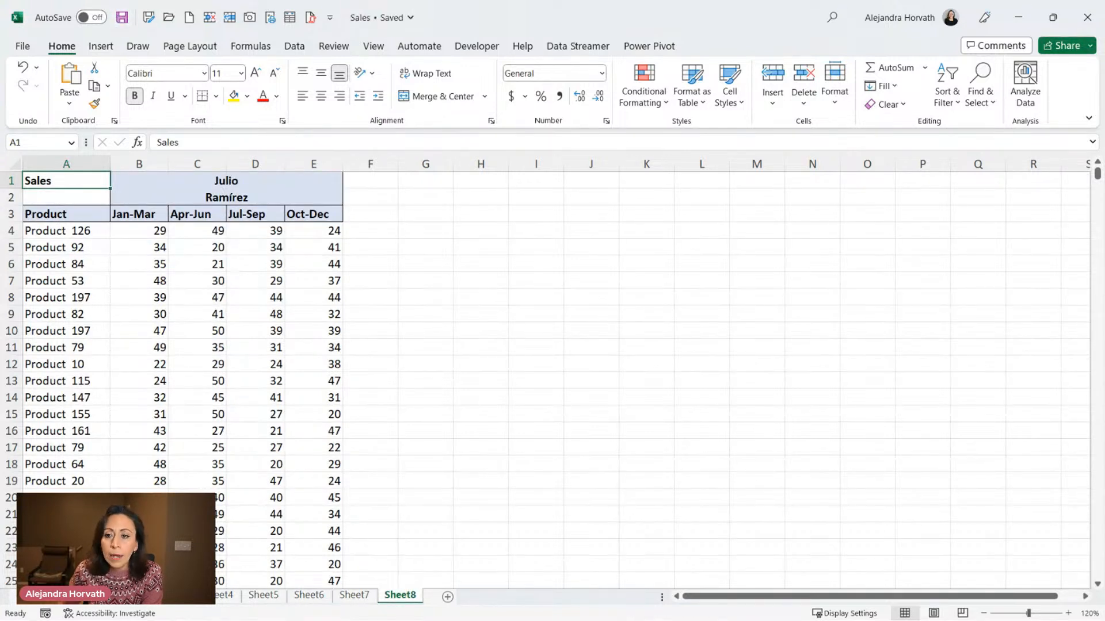
Return to the PivotTable workbook and refresh the PivotTable to pick up the new sheets.
left_click(1019, 17)
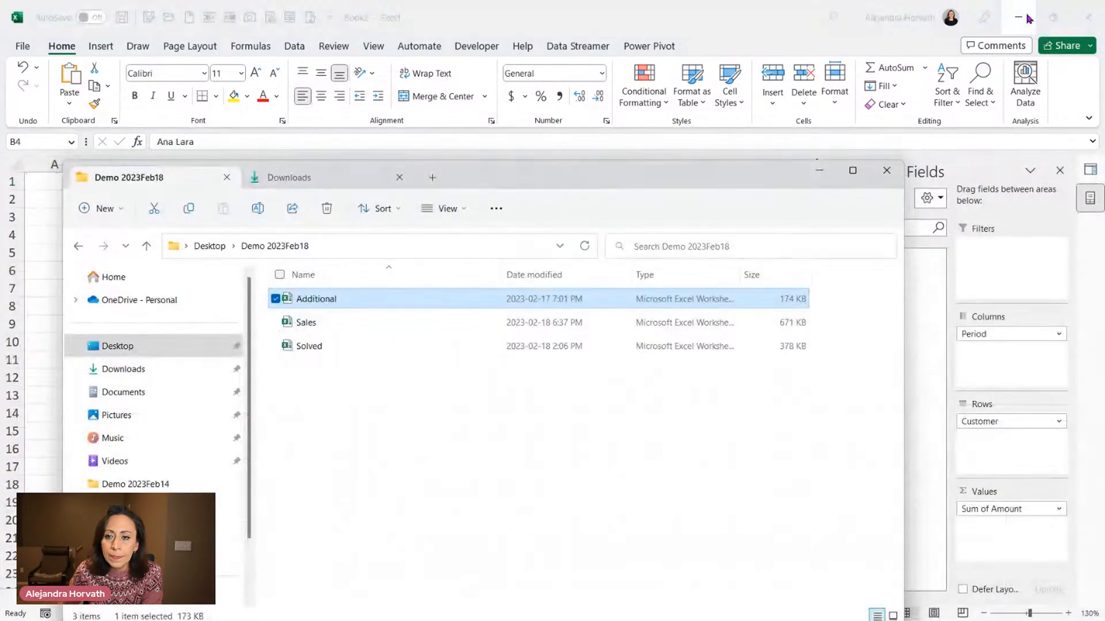
left_click(876, 177)
left_click(413, 271)
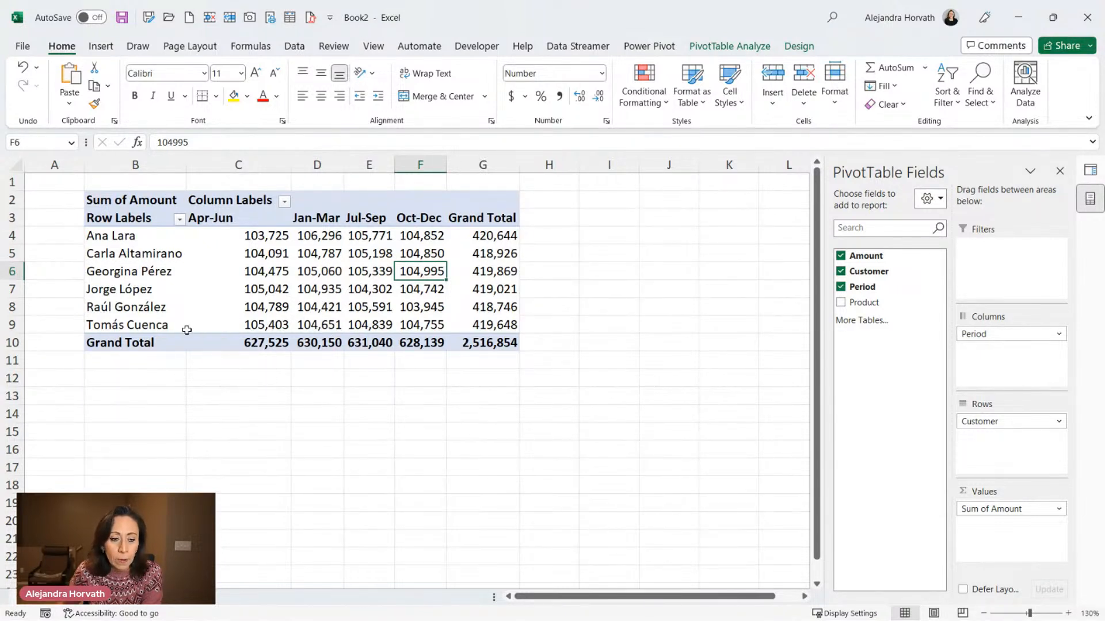
left_click(271, 322)
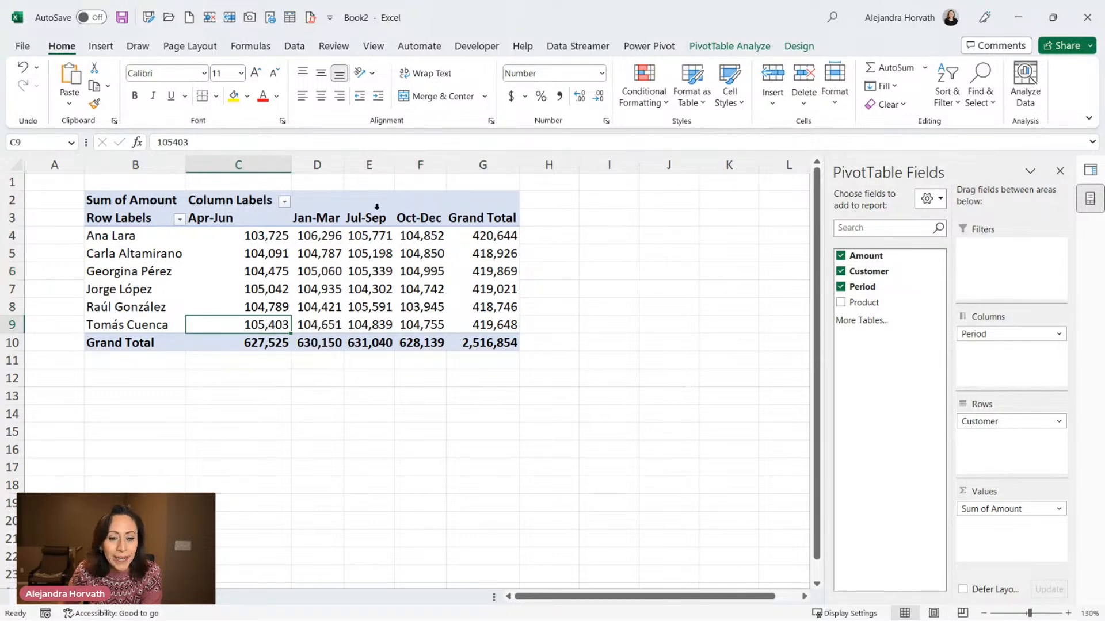
right_click(264, 323)
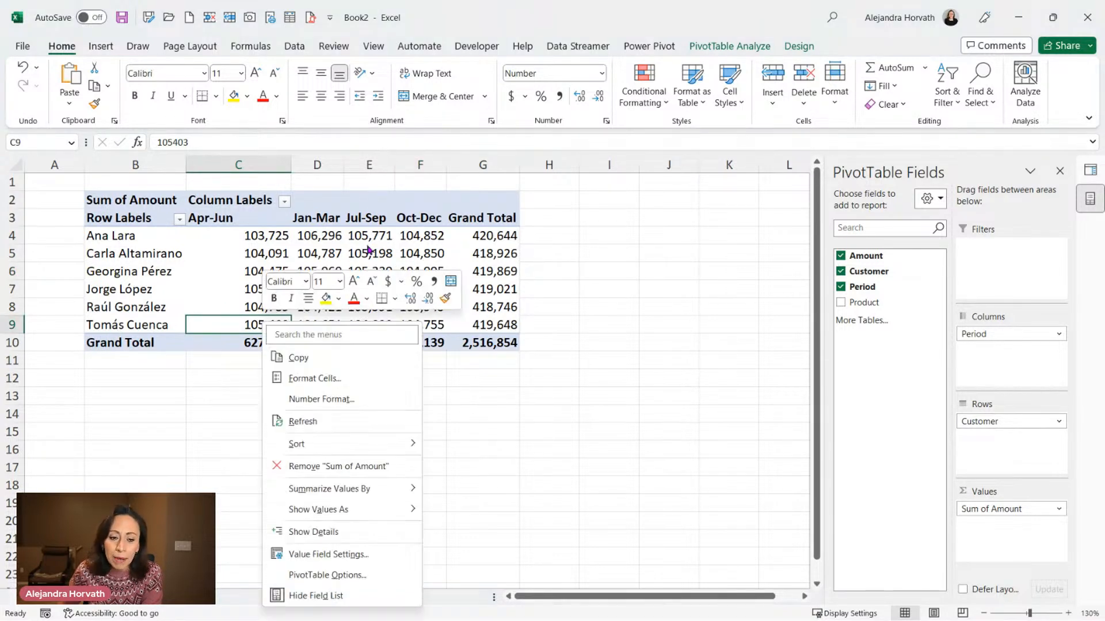
left_click(360, 423)
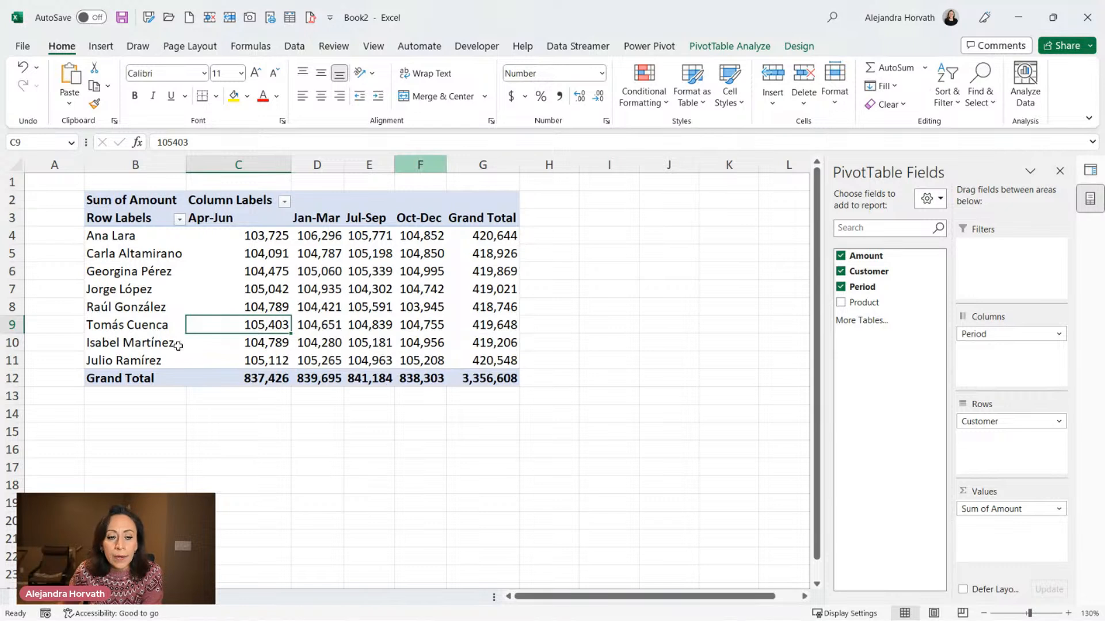
Select all customer names in the PivotTable and open the Queries & Connections pane.
left_click(151, 339)
left_click(142, 360)
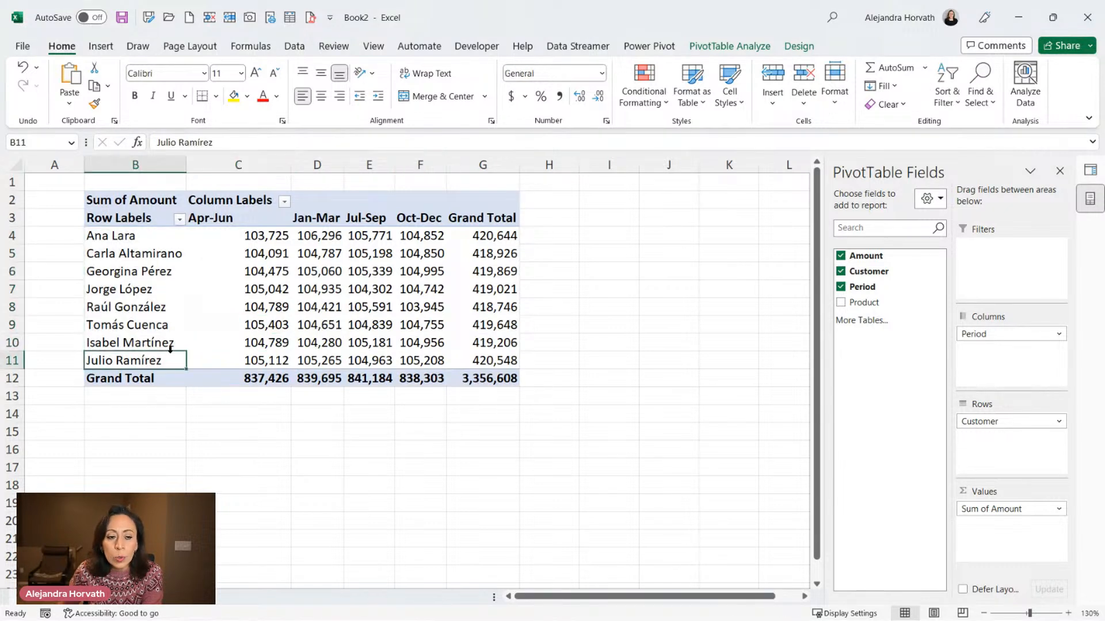
left_click(169, 344)
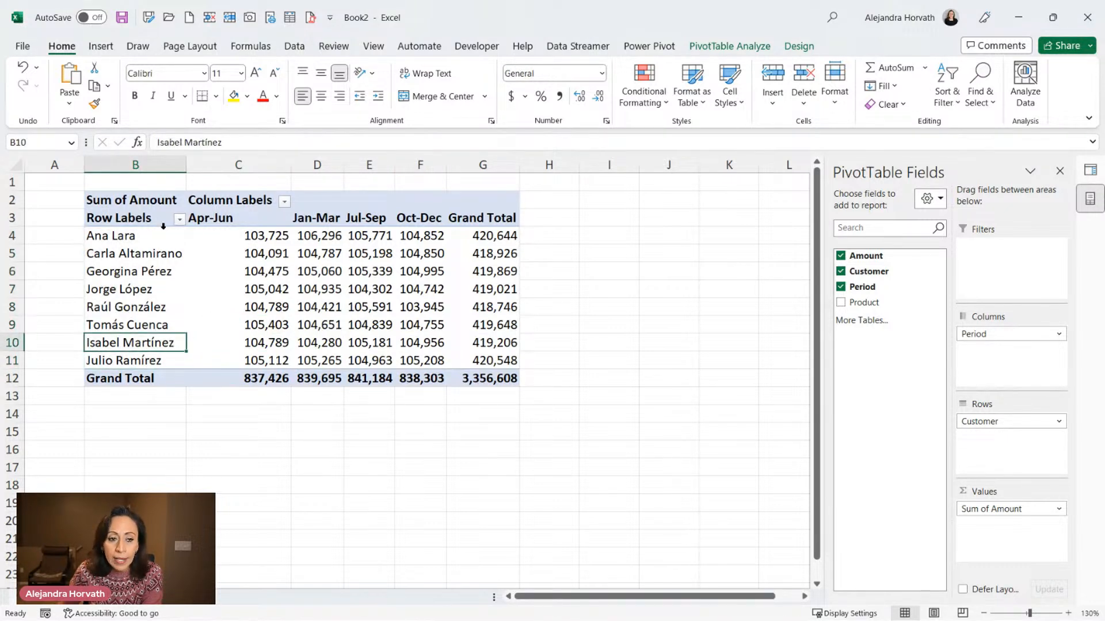
left_click_drag(151, 237, 160, 361)
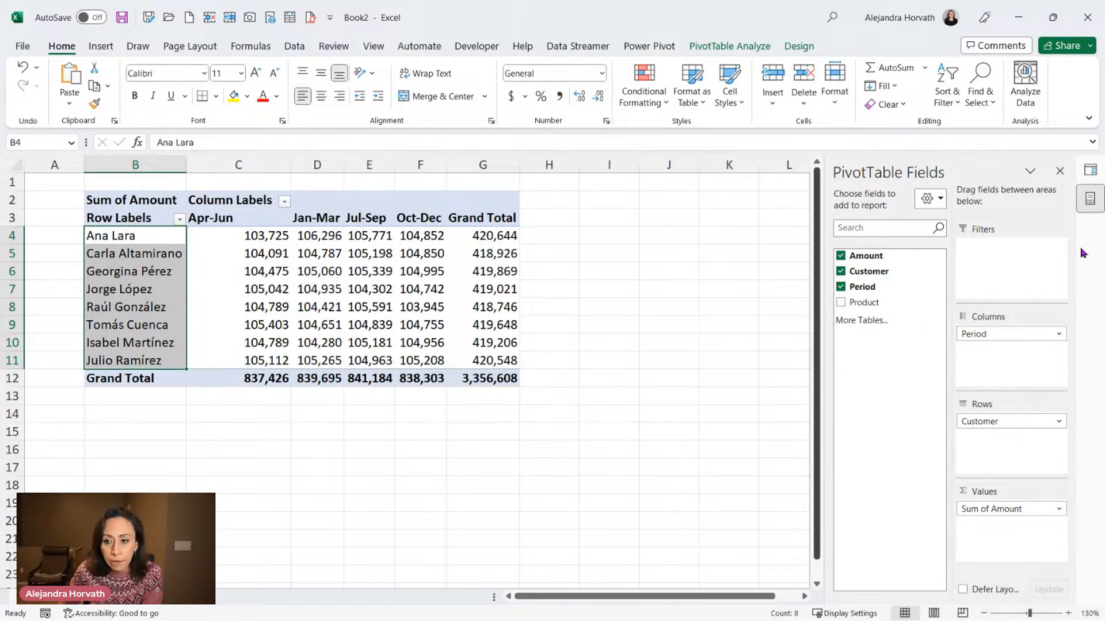
left_click(1090, 170)
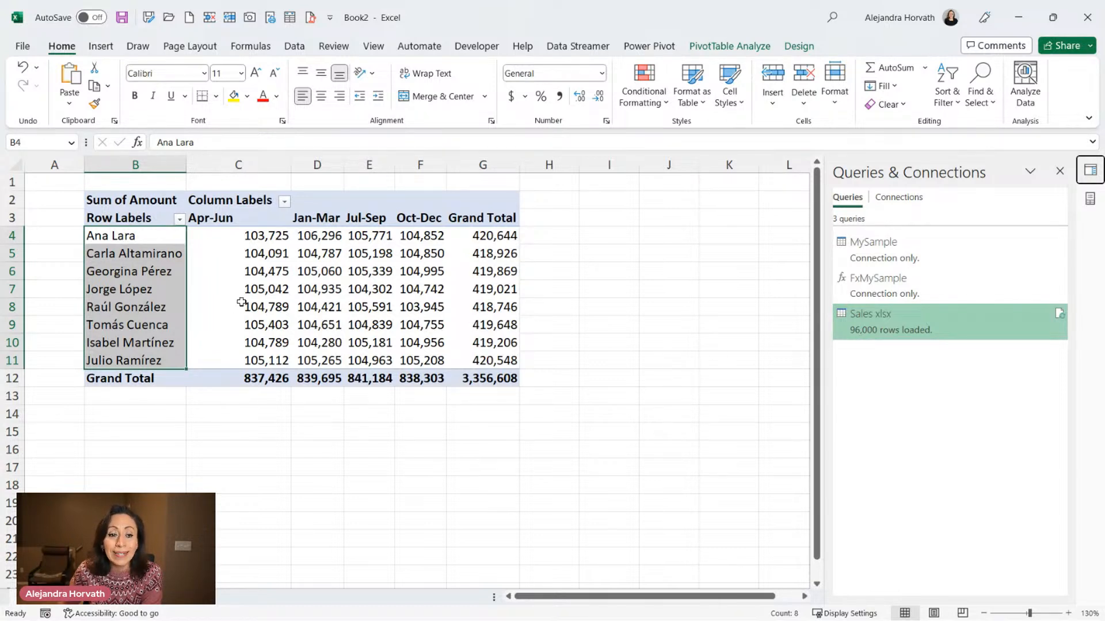
mouse_move(253, 301)
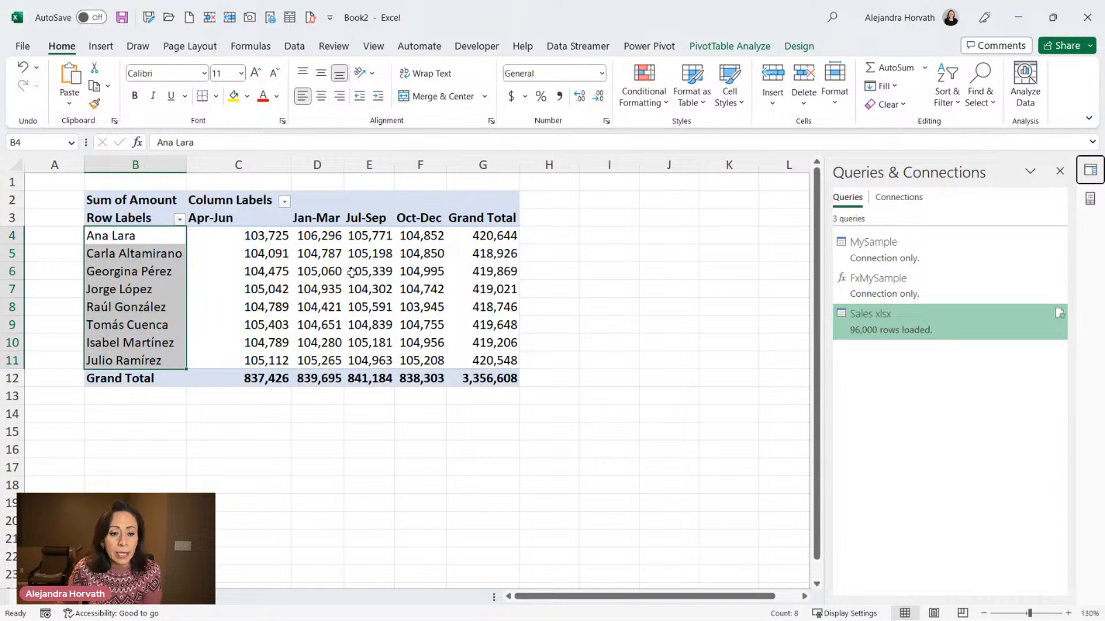
mouse_move(351, 272)
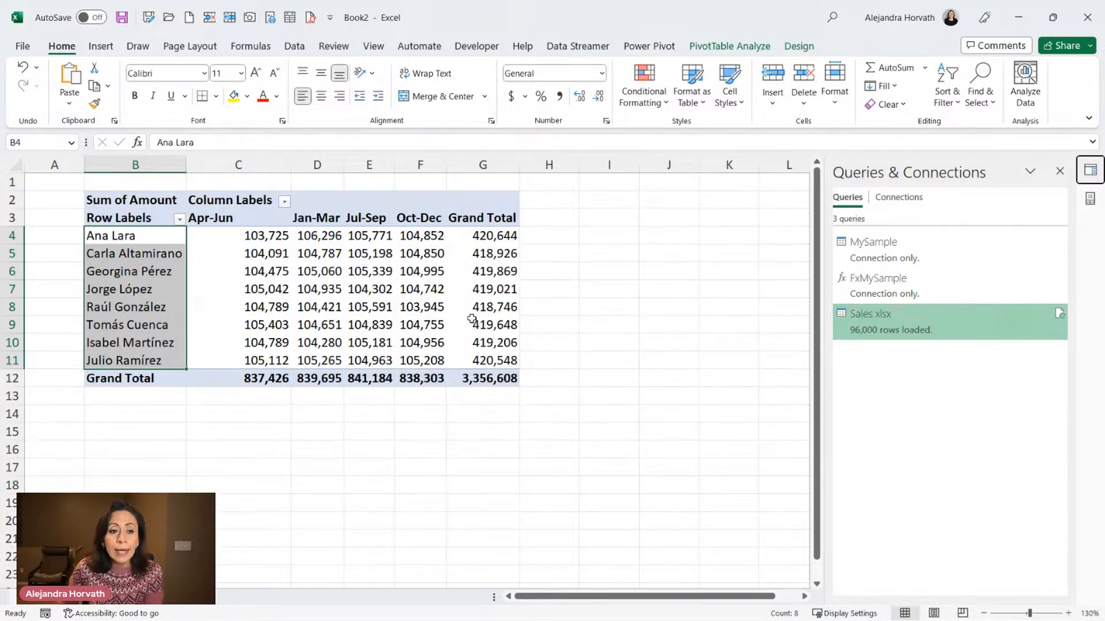